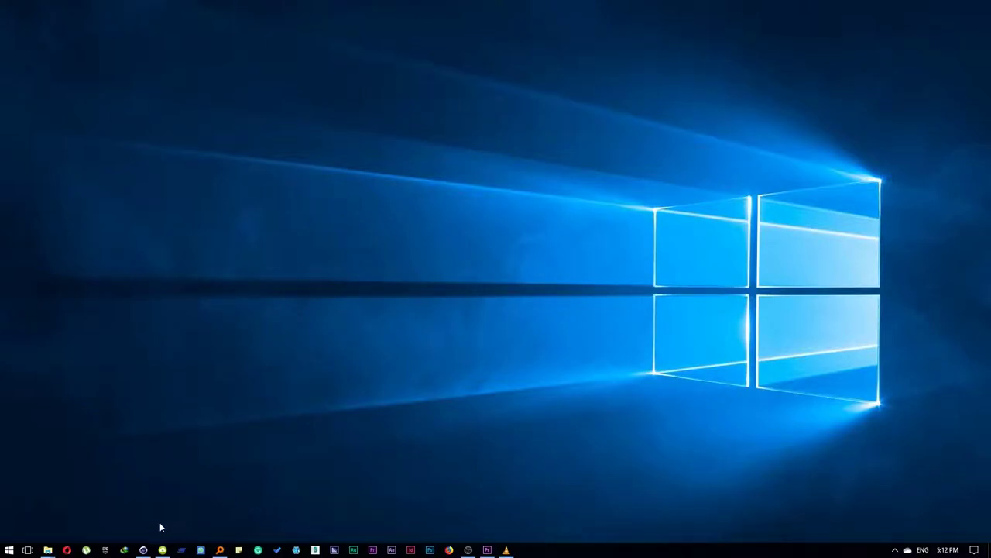
Apply the HDTV 1080 25 render preset (1920 × 1080, 25 fps) and close Render Settings
click(144, 549)
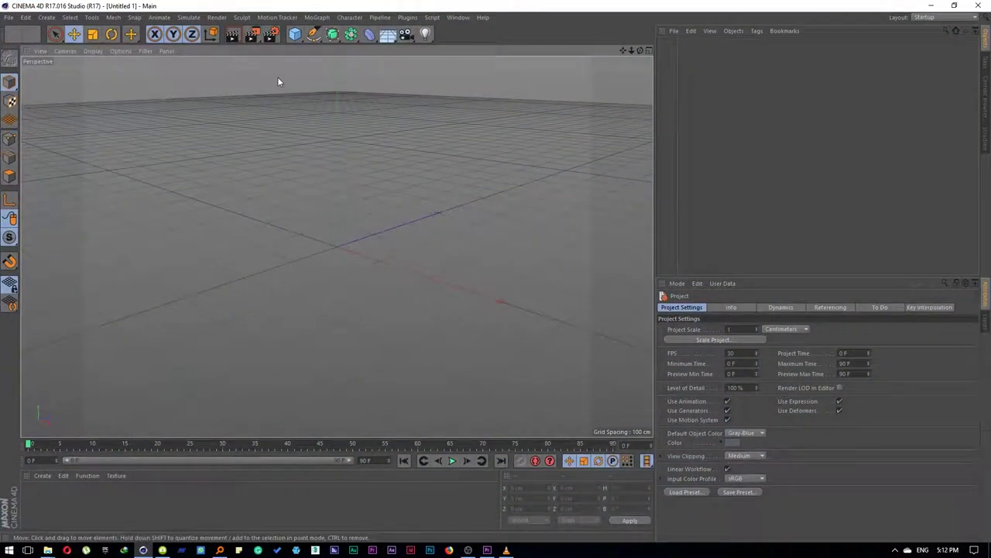
click(251, 33)
drag(282, 9, 441, 134)
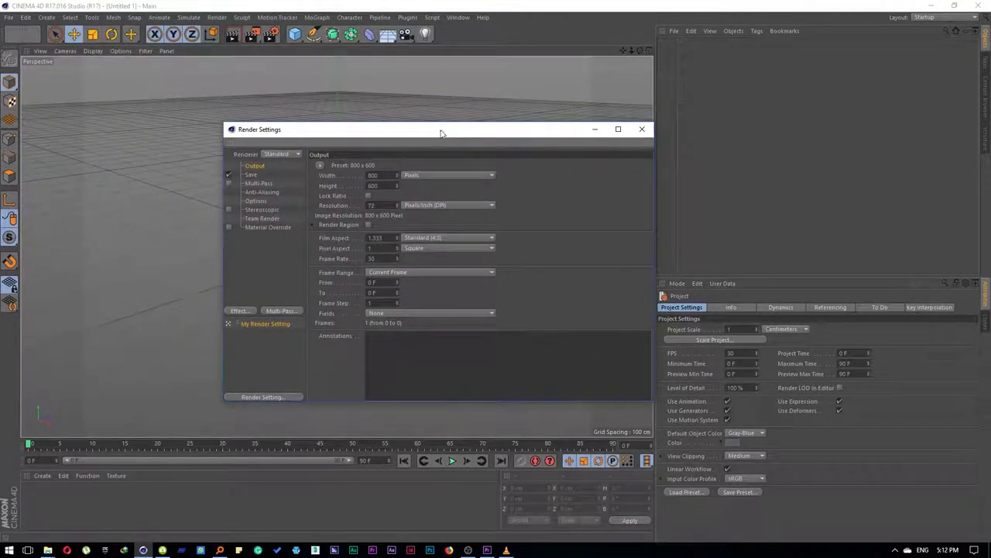
click(320, 165)
mouse_move(345, 196)
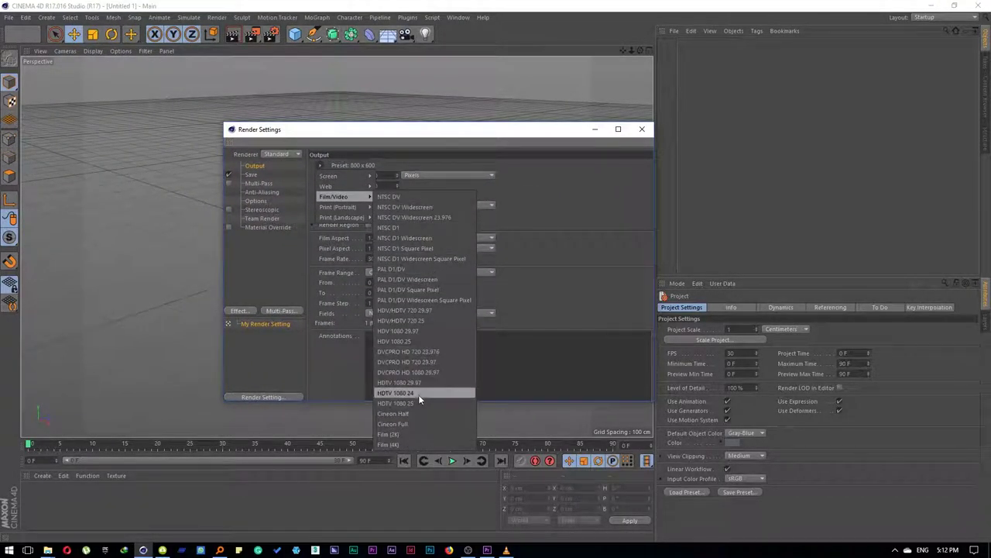
click(411, 340)
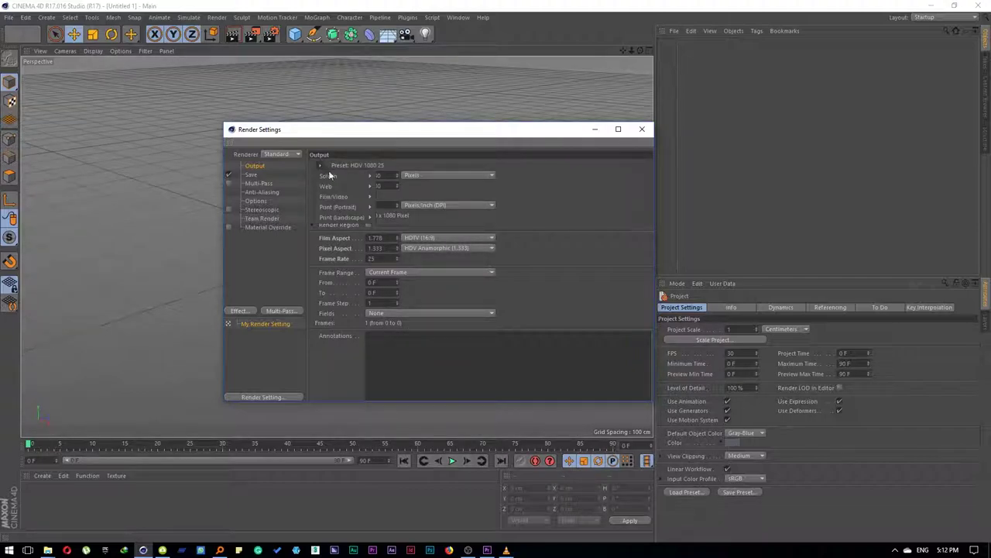
mouse_move(345, 195)
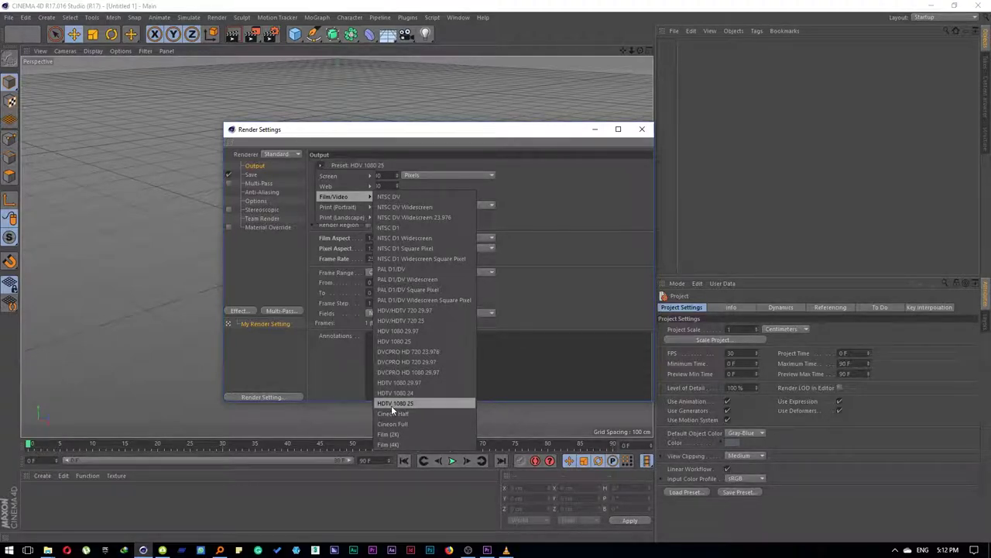
click(392, 404)
double_click(375, 175)
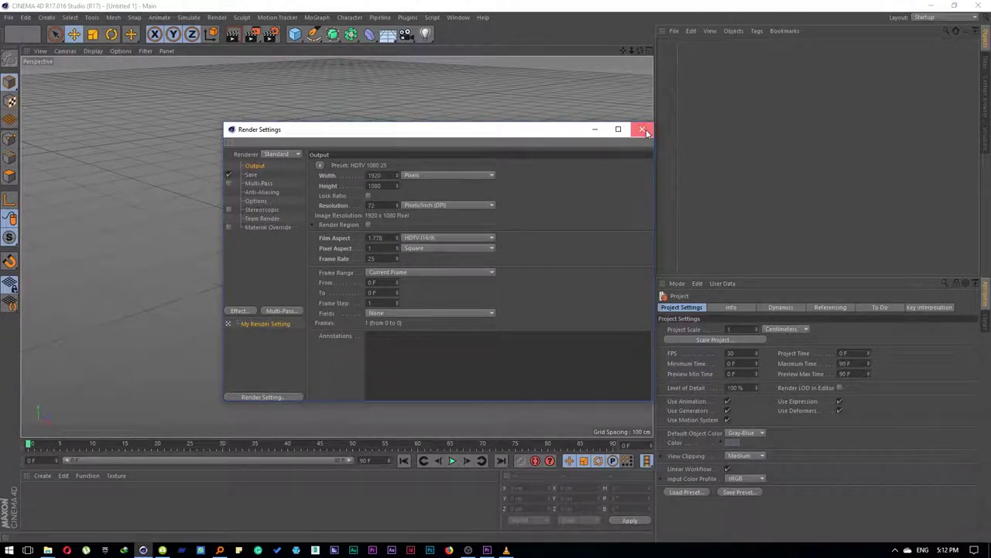
click(642, 129)
Merge White Logo.ai from Office Files (Y:) > ALLKHANAN > Allkhanan Acedemy into the scene
click(4, 15)
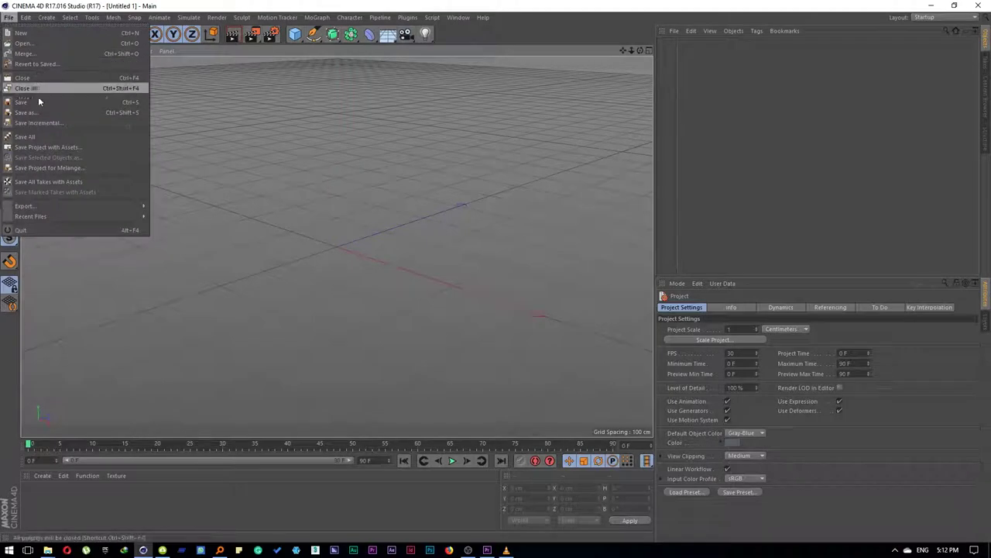
click(42, 56)
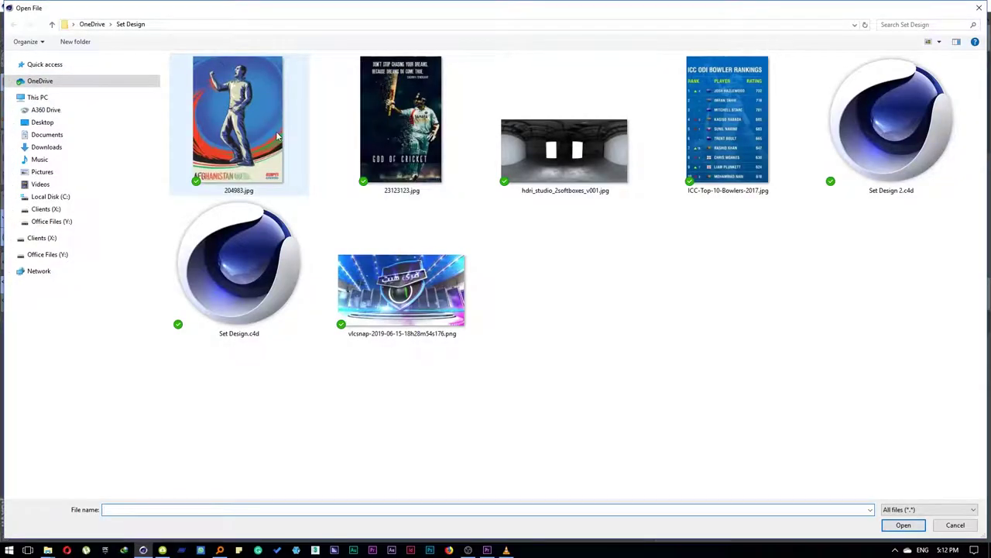
click(56, 222)
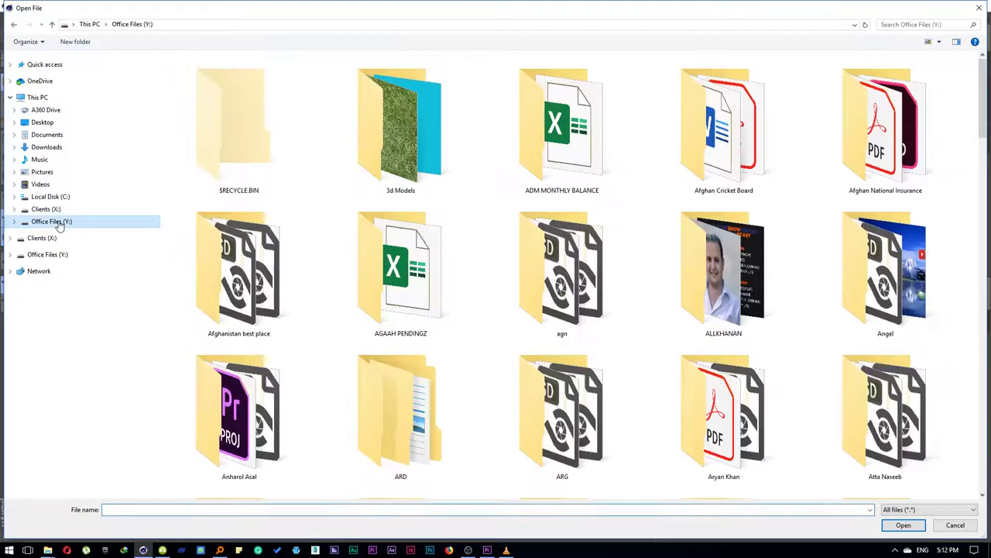
double_click(704, 295)
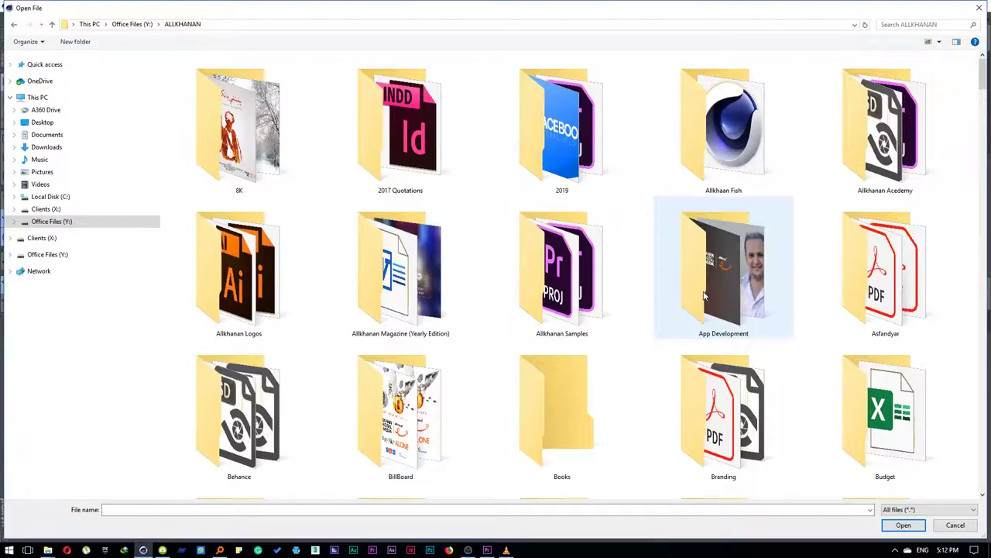
double_click(883, 131)
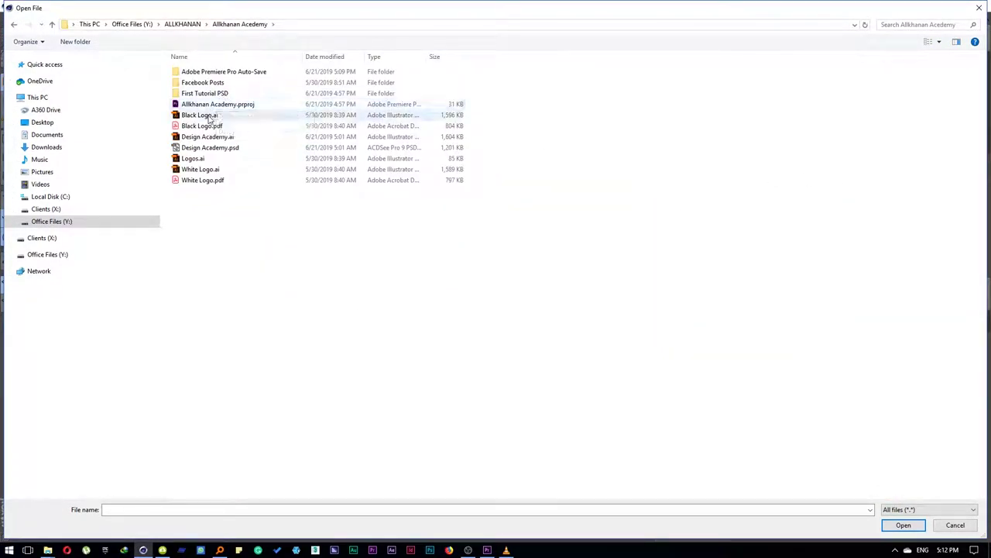
double_click(203, 170)
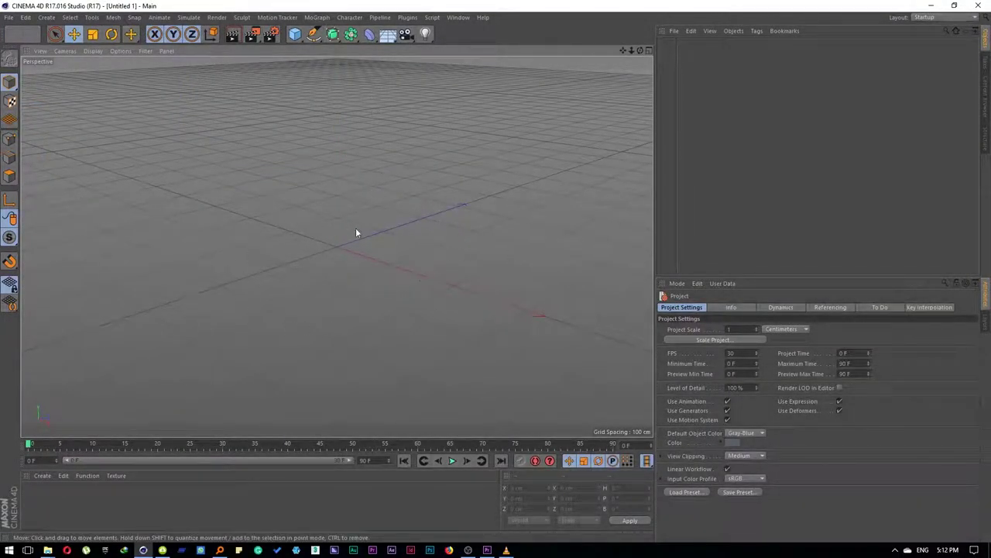
click(8, 17)
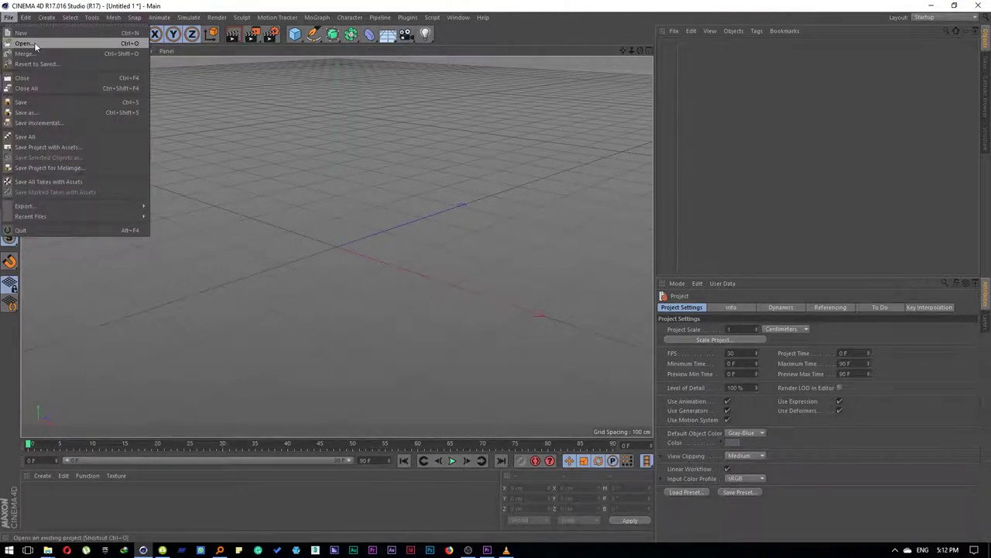
Open White Logo.ai with Adobe Illustrator from the file dialog and bring Illustrator forward
click(34, 50)
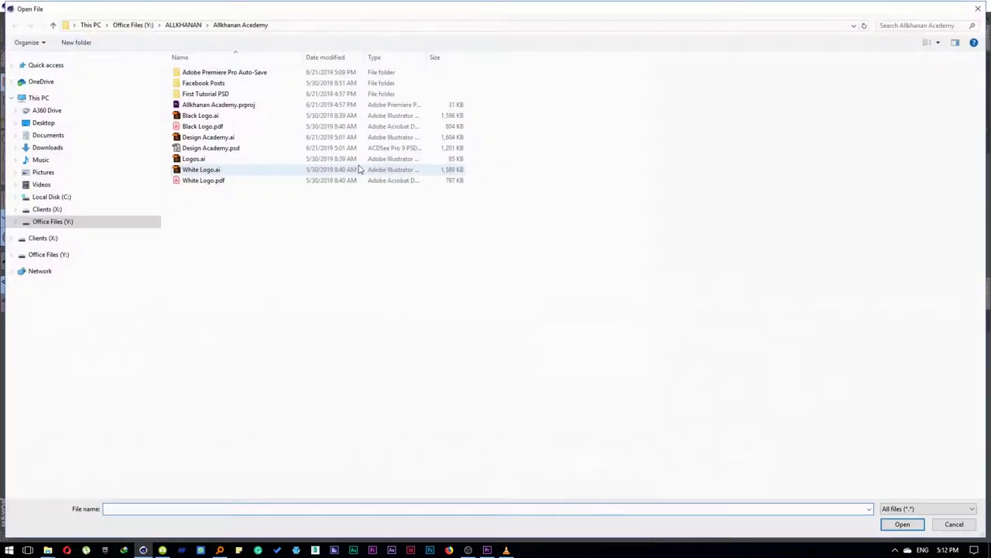
click(197, 173)
right_click(197, 173)
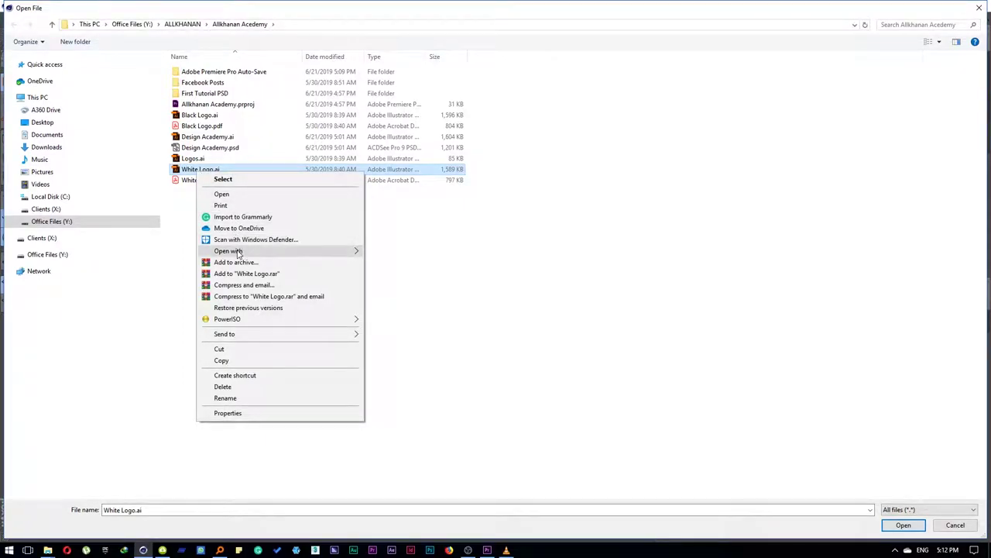
mouse_move(239, 252)
click(391, 264)
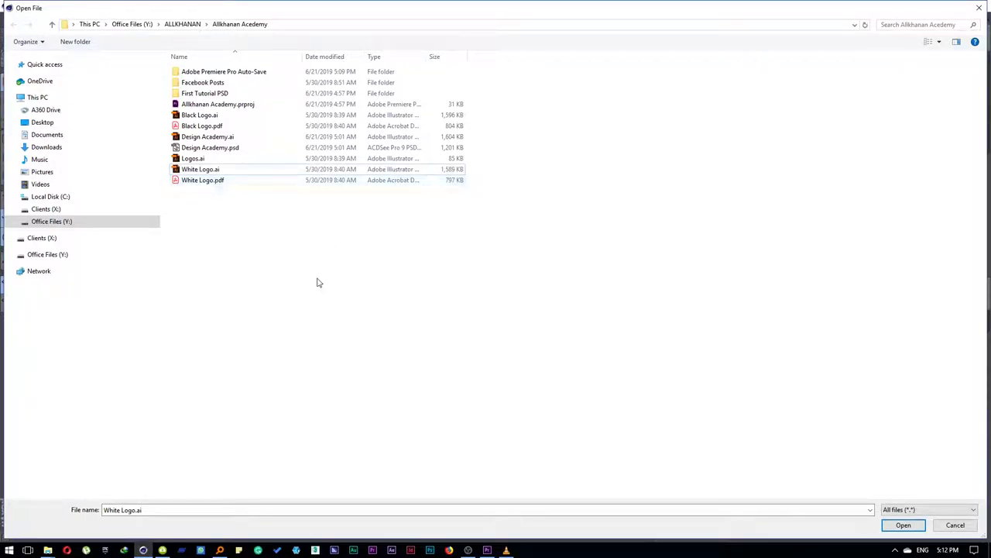
click(460, 462)
mouse_move(525, 551)
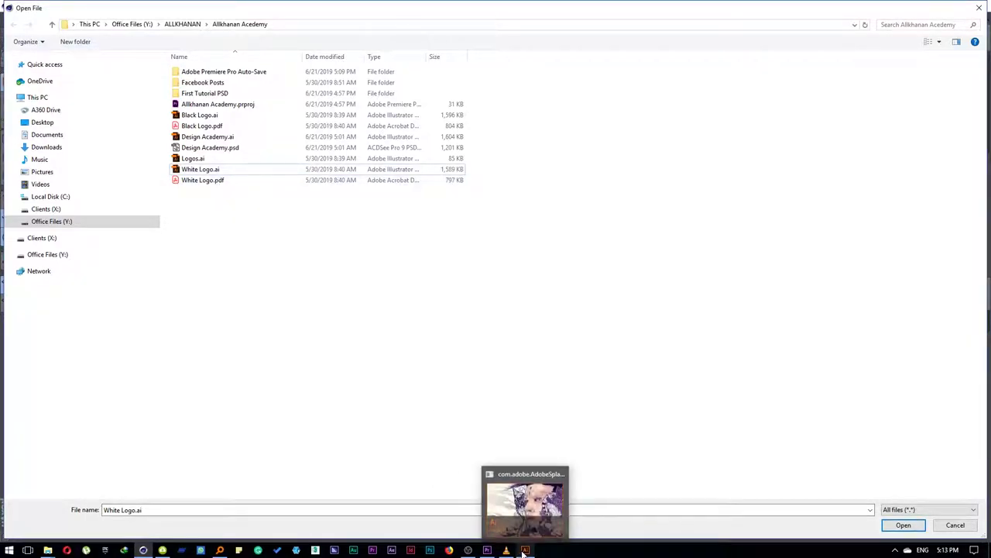
mouse_move(533, 517)
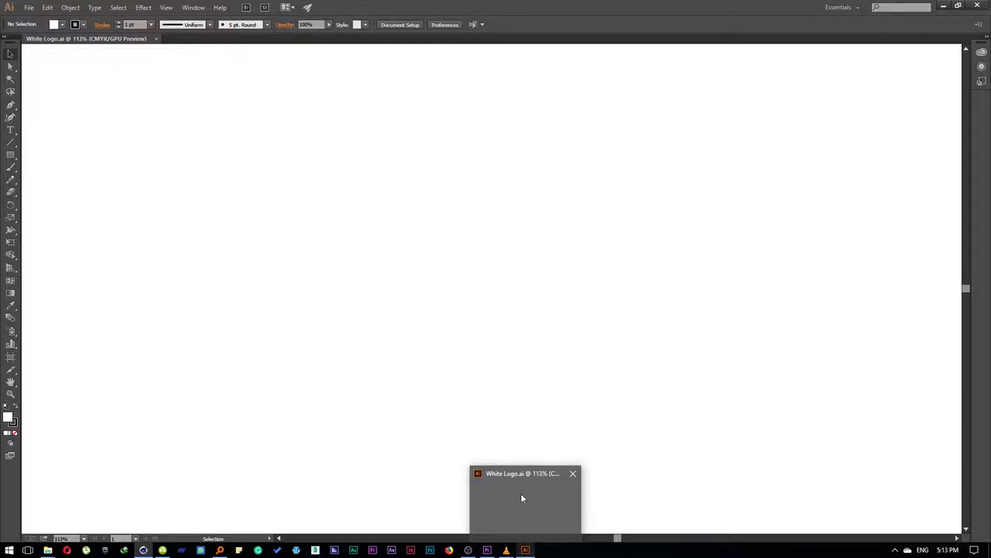
Zoom in closely on the logo and divider line, undoing the accidental move off the artboard
click(521, 498)
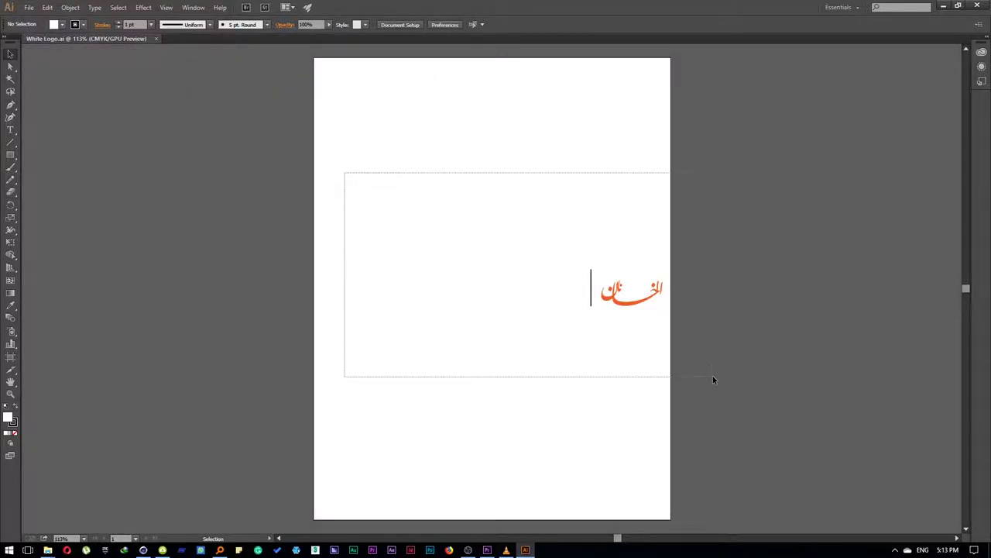
drag(343, 172, 712, 378)
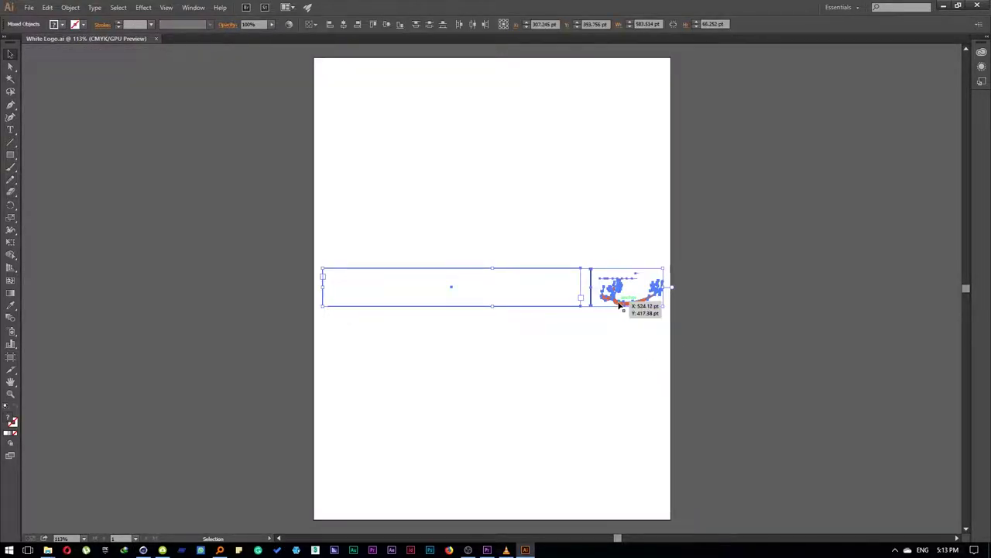
drag(620, 304, 256, 304)
drag(220, 258, 577, 223)
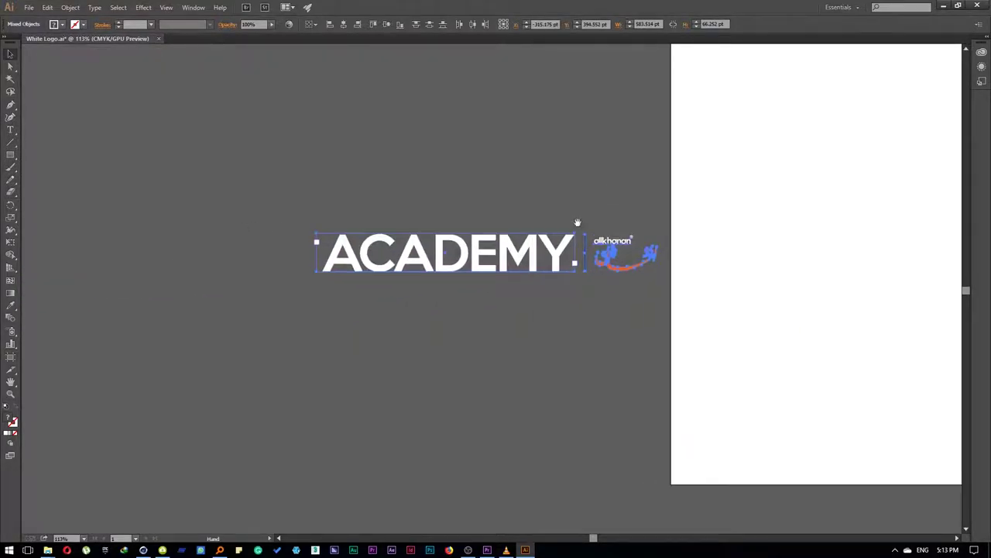
click(577, 224)
drag(612, 258, 430, 245)
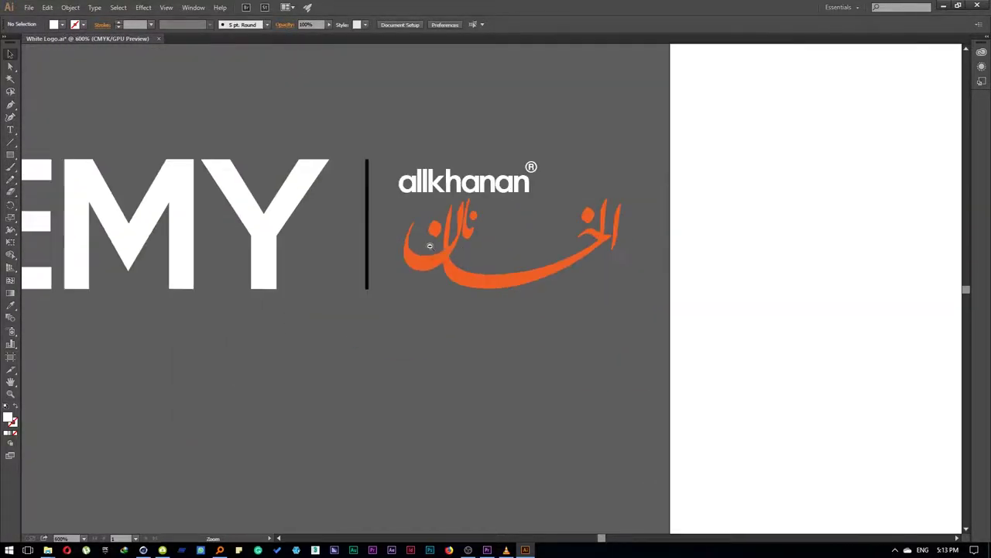
scroll(462, 250, down, 1)
scroll(457, 248, up, 2)
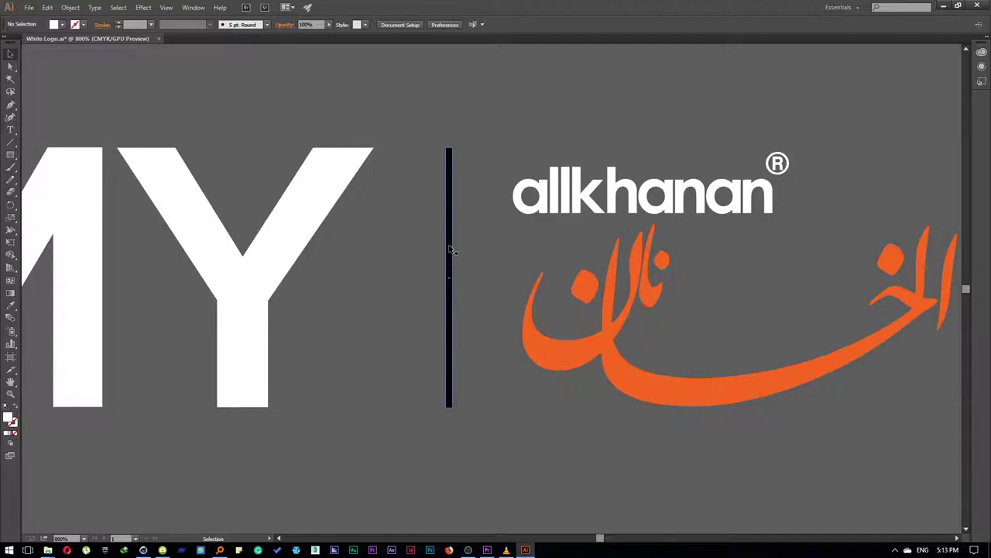
scroll(452, 250, down, 2)
scroll(452, 250, down, 3)
key(ctrl+z)
drag(879, 314, 525, 340)
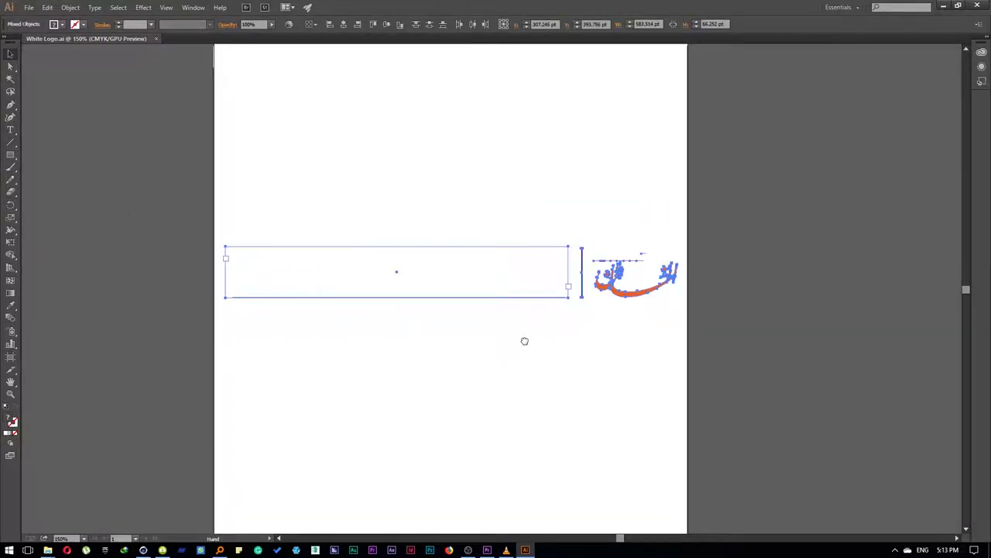
click(524, 341)
scroll(581, 274, up, 5)
Fill the thin divider line with white from the Fill swatches
click(591, 267)
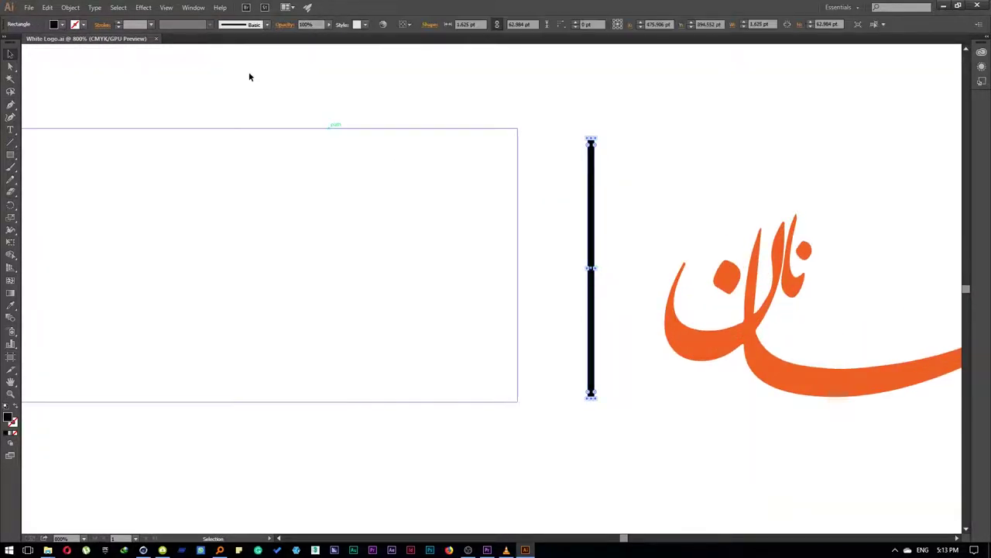
click(62, 25)
click(26, 46)
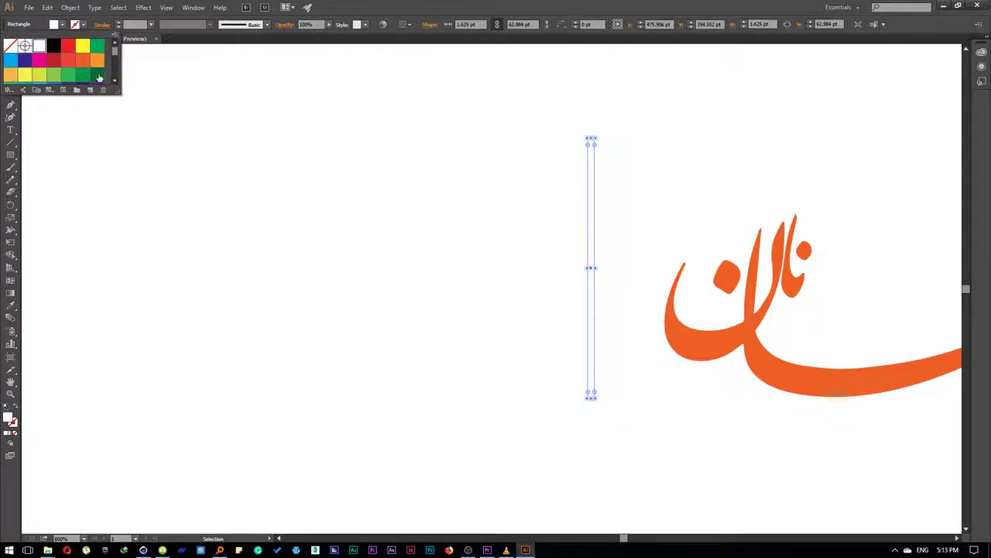
click(221, 109)
click(473, 223)
scroll(473, 223, down, 3)
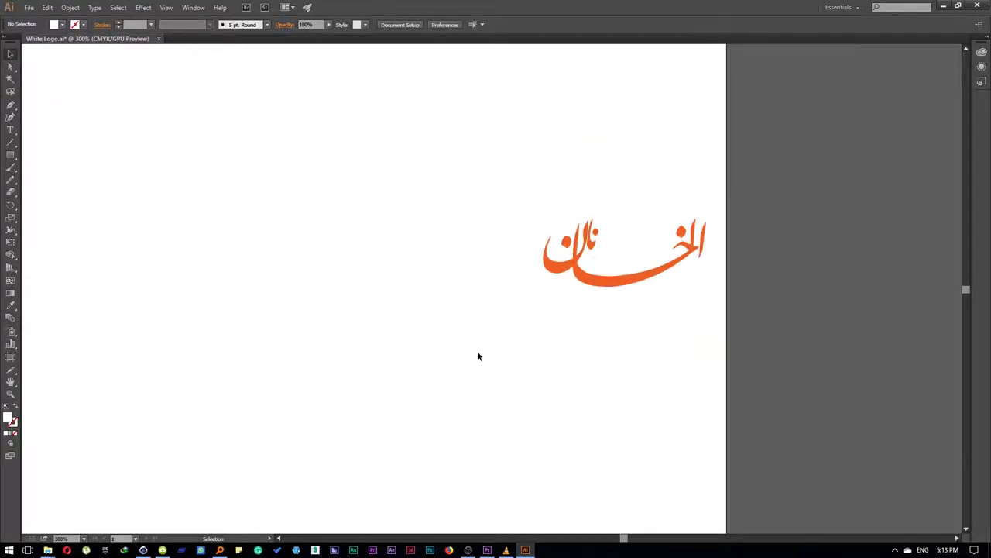
scroll(495, 315, down, 2)
drag(632, 184, 140, 226)
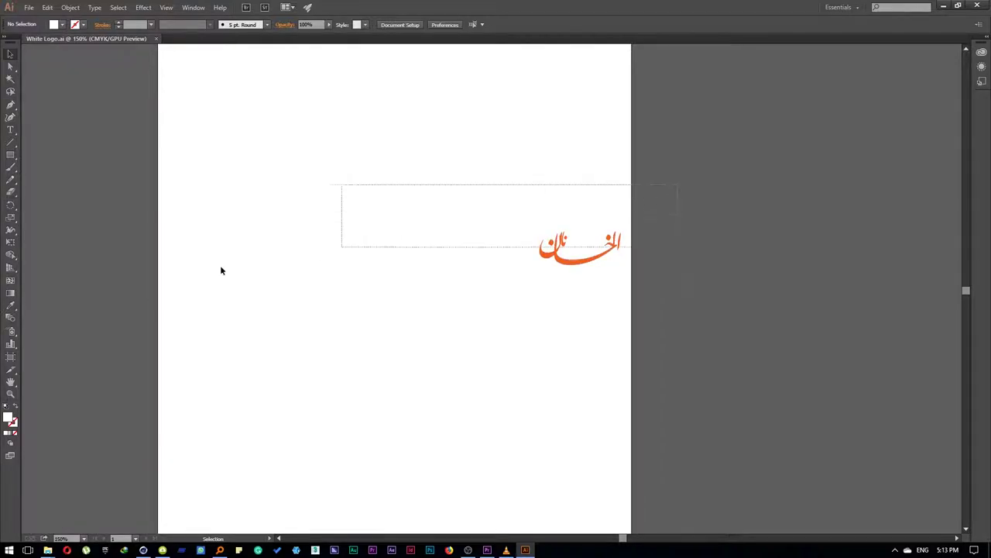
click(28, 8)
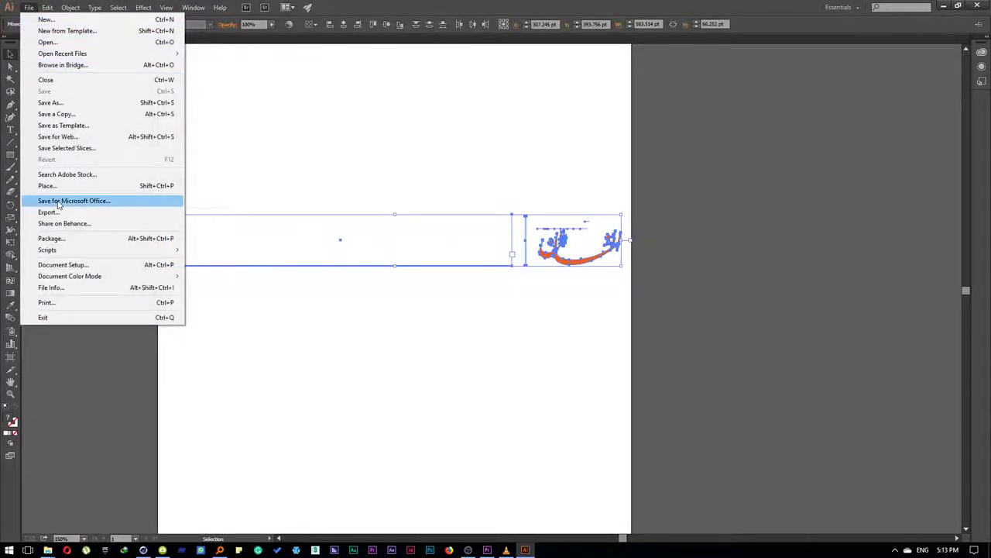
Save the artwork as 'White Logo (for c4d).ai' in Illustrator 3 format
click(53, 102)
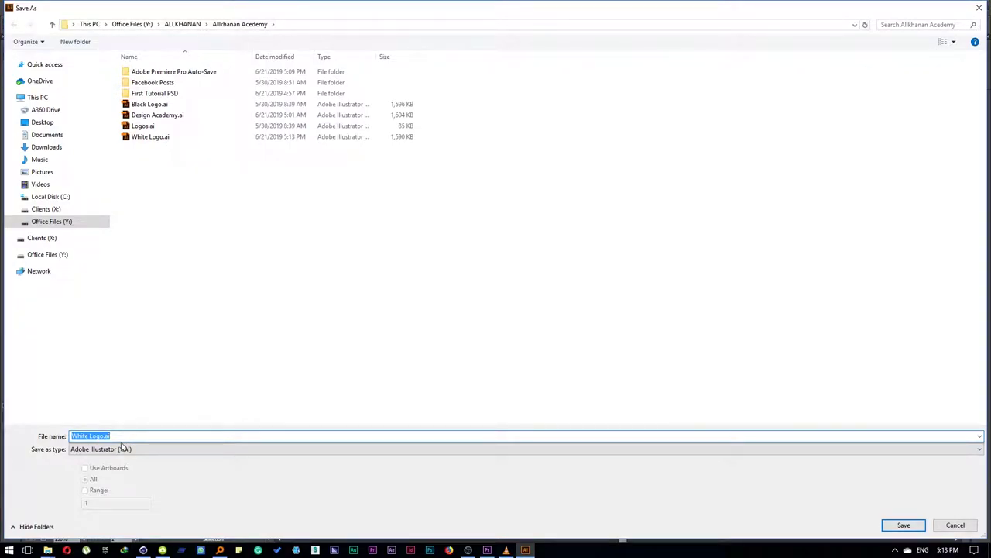
text(Whi)
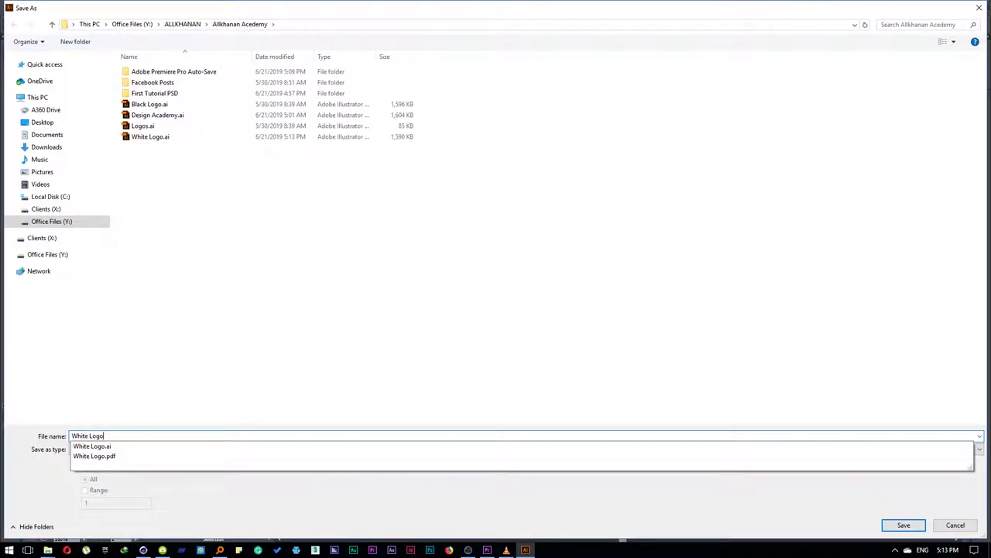
key(Escape)
text((for c4d))
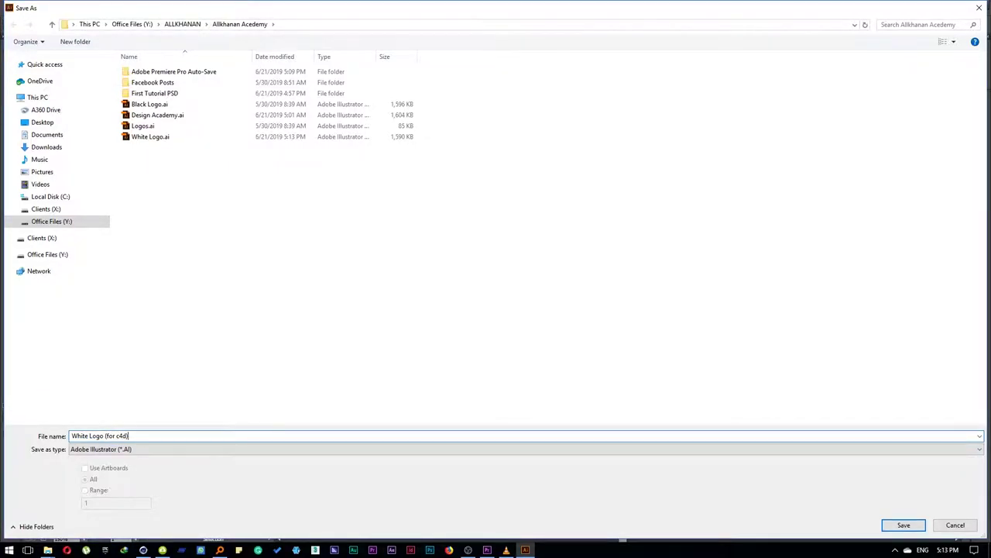
key(Return)
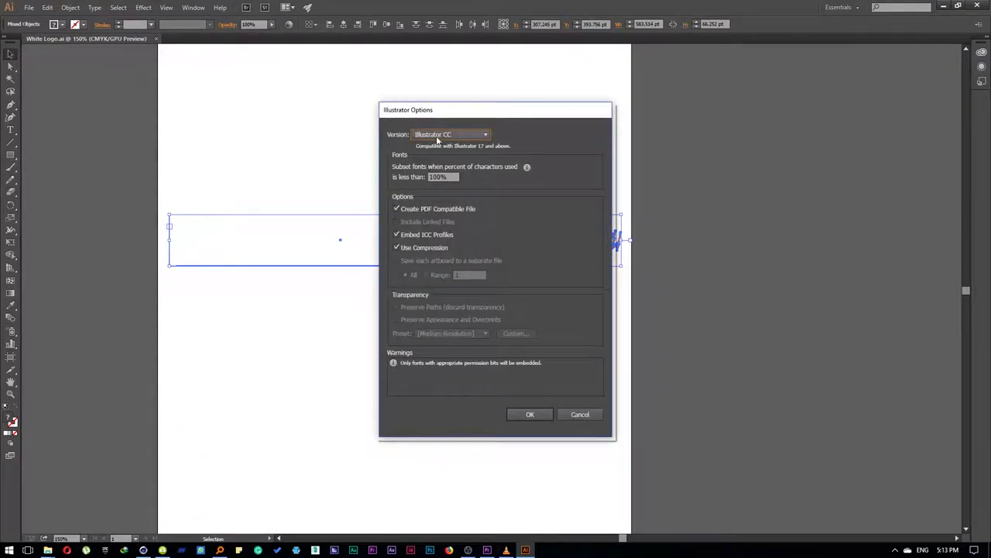
click(439, 137)
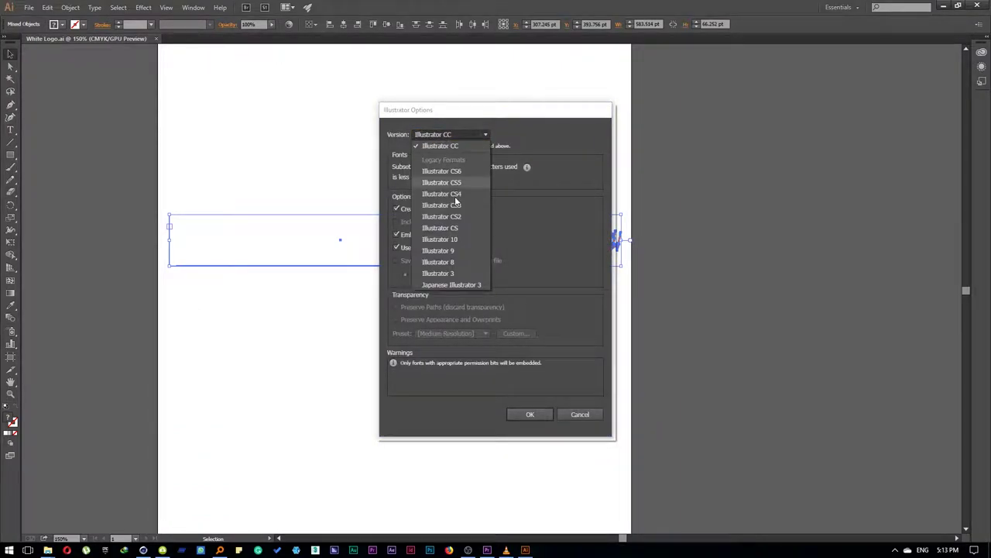
click(452, 272)
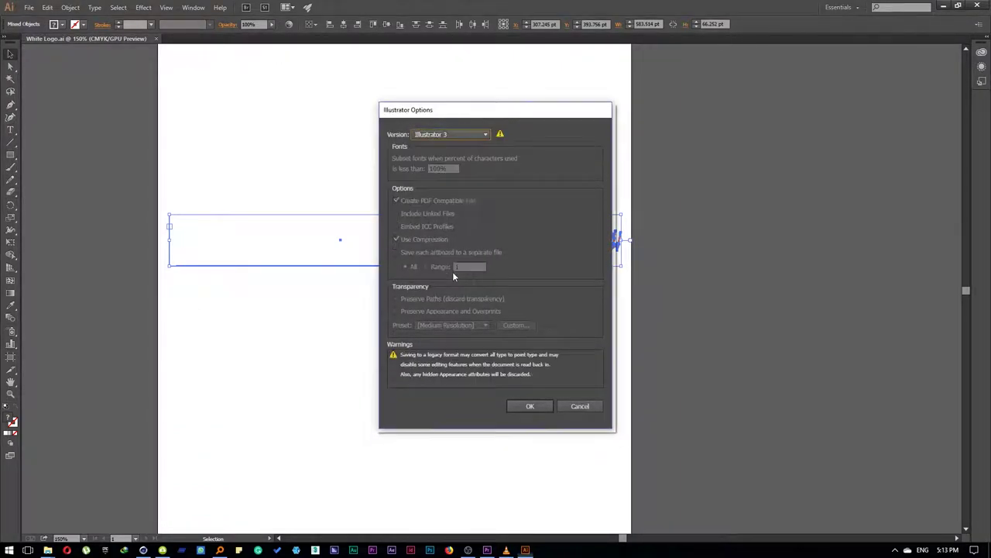
click(529, 407)
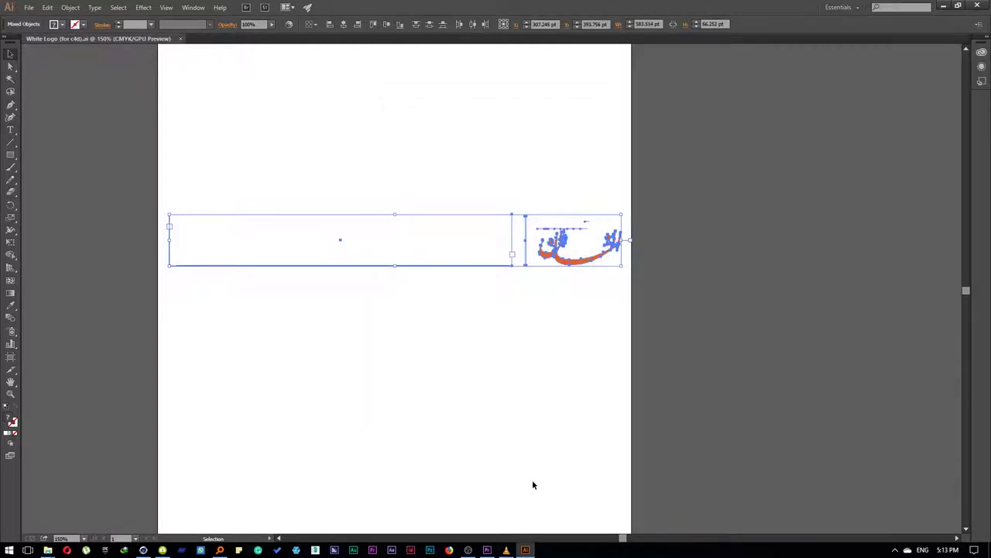
Open White Logo (for c4d).ai with default import settings and zoom out to see its outlines
click(143, 549)
double_click(221, 170)
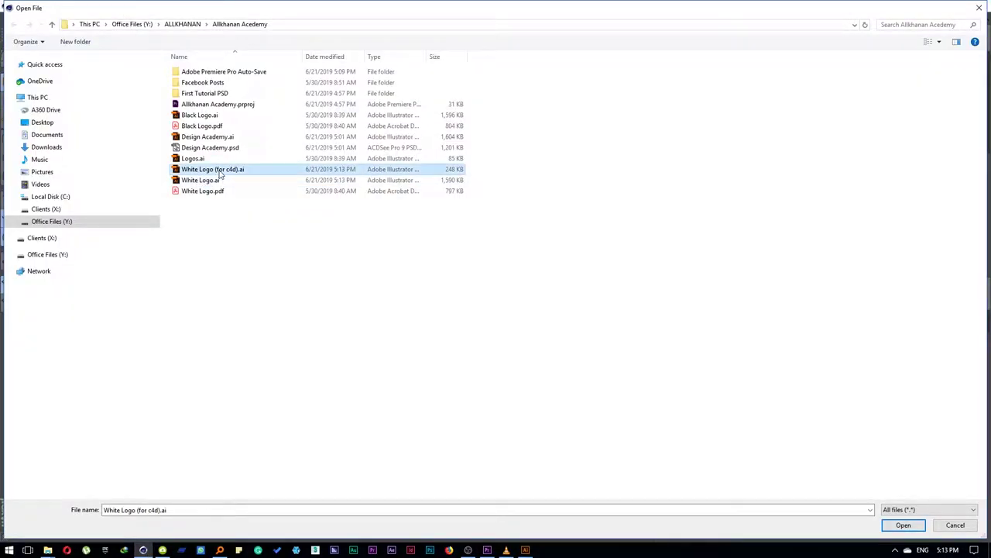
click(201, 275)
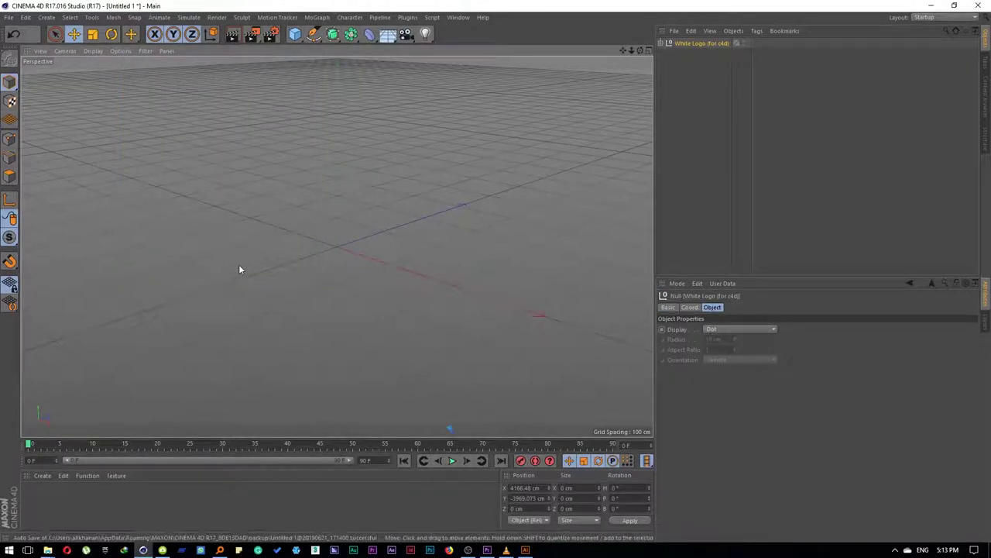
click(523, 487)
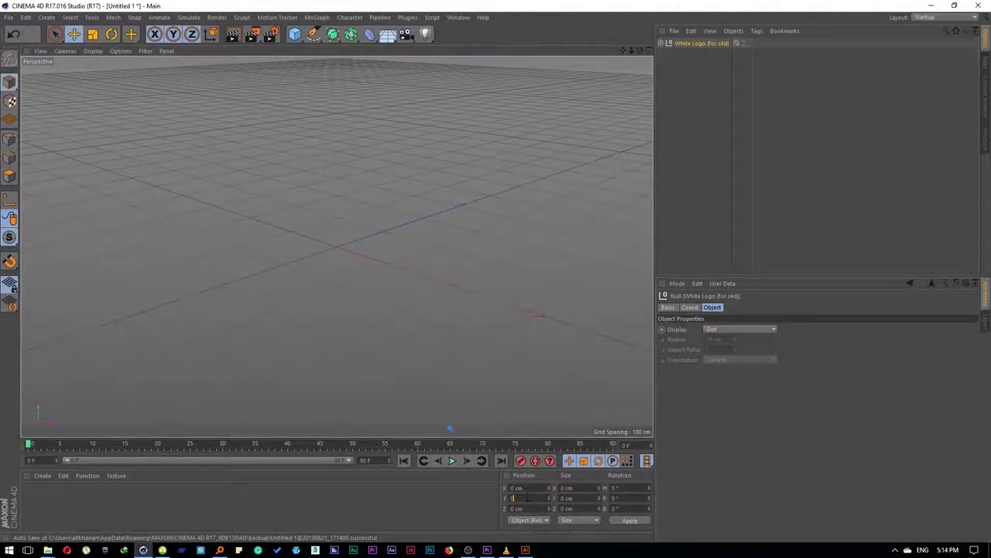
mouse_move(425, 313)
mouse_down()
mouse_move(409, 274)
mouse_move(311, 234)
mouse_up()
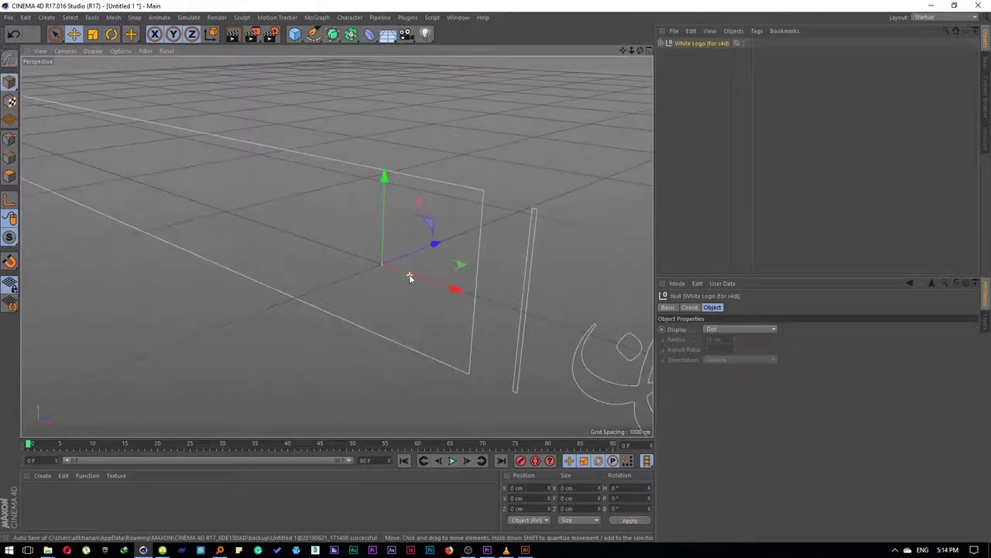
Empty the old text box and zoom out to the ACADEMY text beside the artboard
click(434, 265)
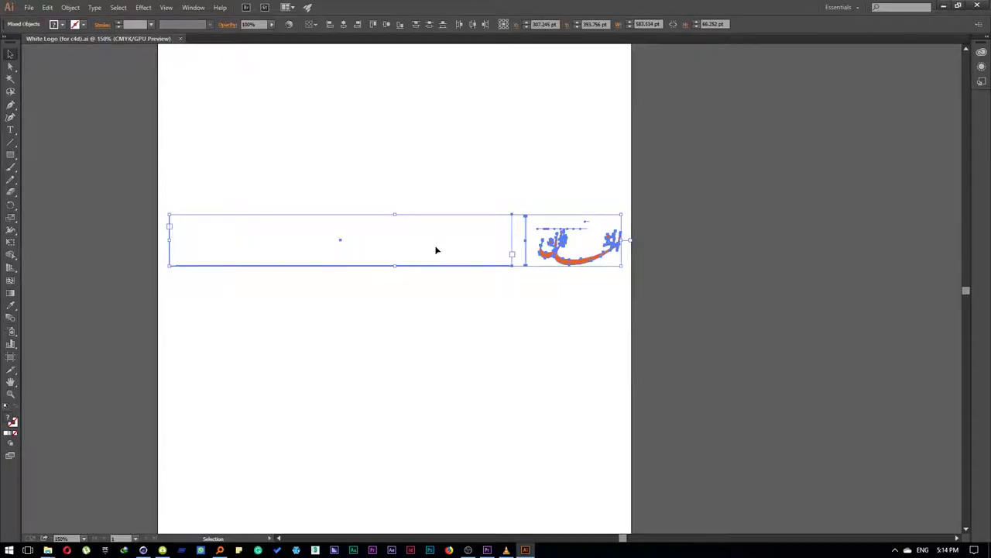
key(BackSpace)
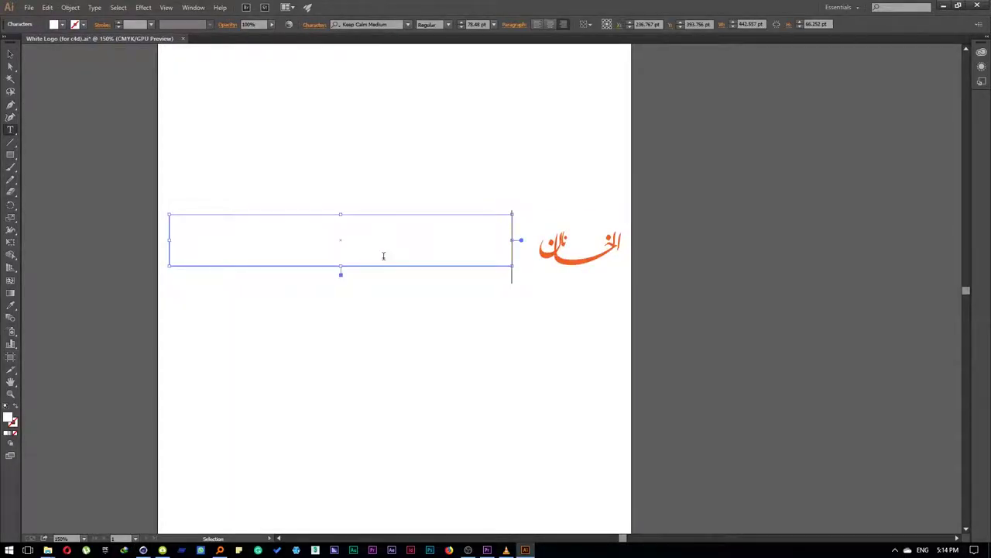
key(Escape)
click(207, 189)
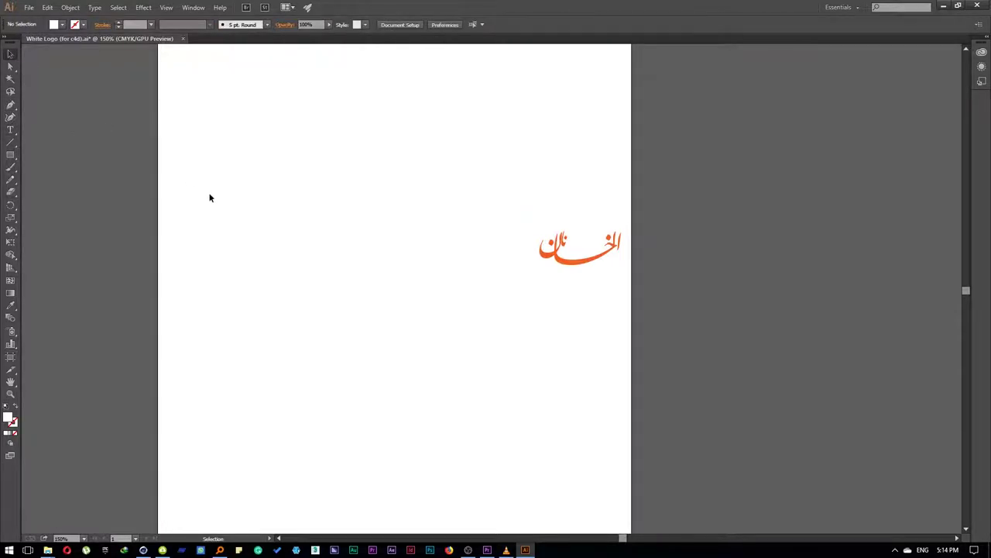
click(10, 129)
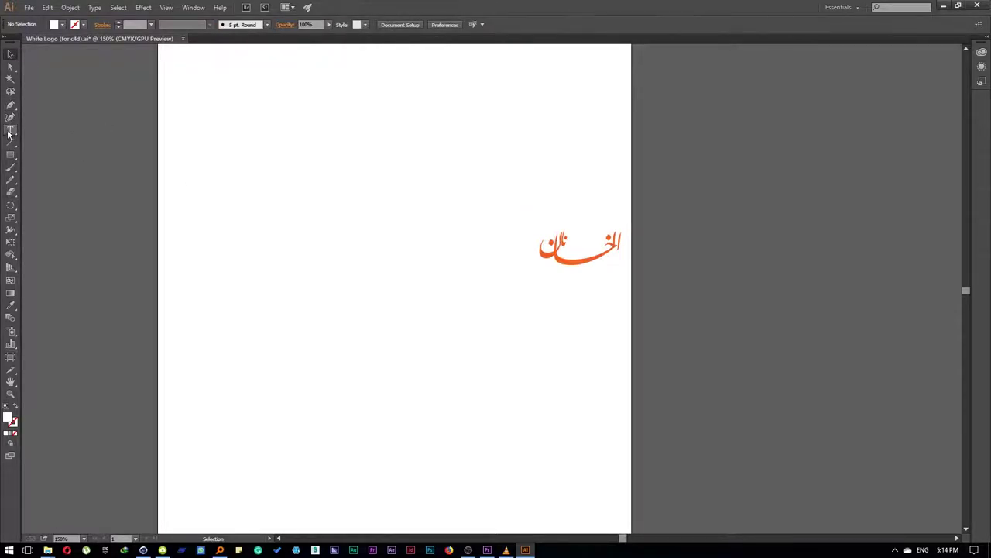
click(102, 172)
key(ctrl+v)
key(Escape)
ctrl+alt+click(153, 194)
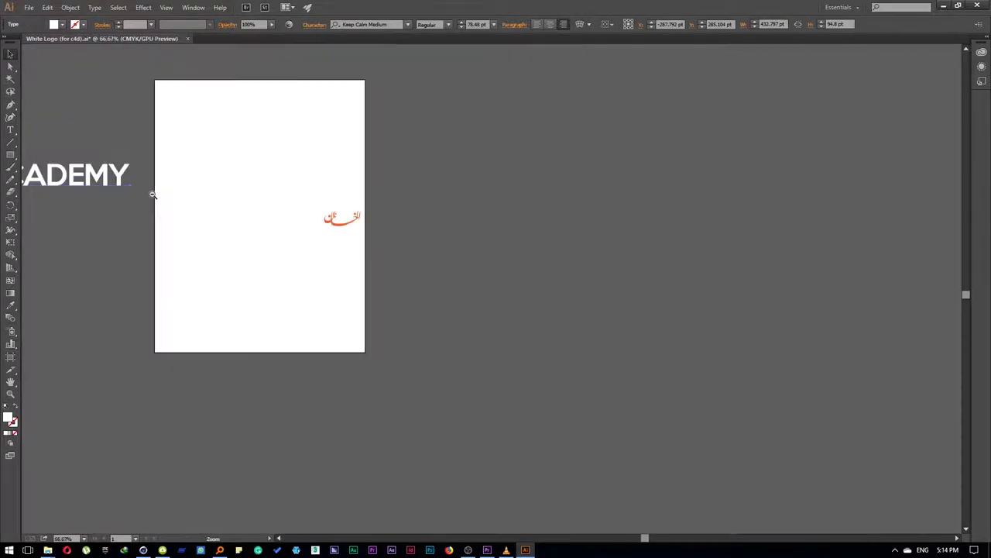
drag(153, 194, 408, 267)
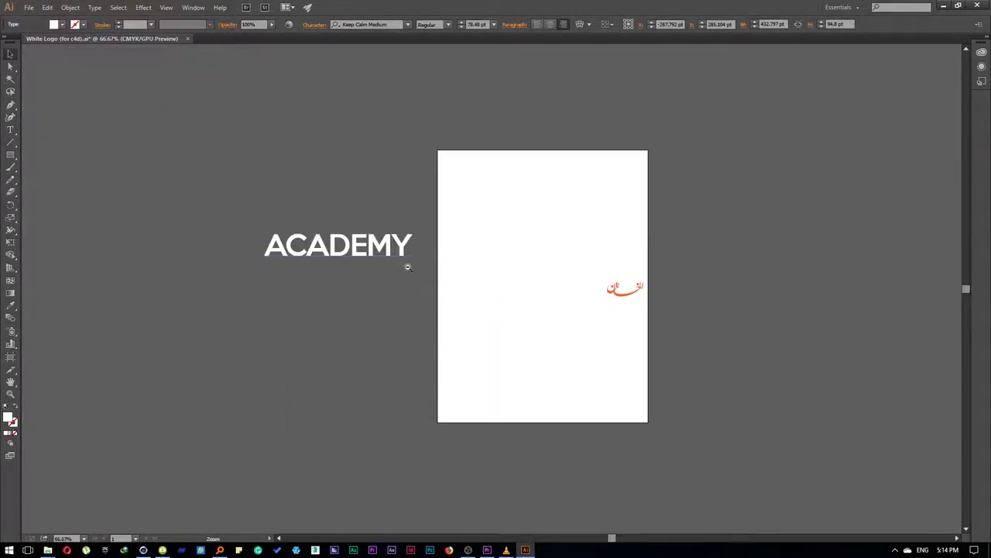
Type ACADEMY into the text and increase its line spacing
key(t)
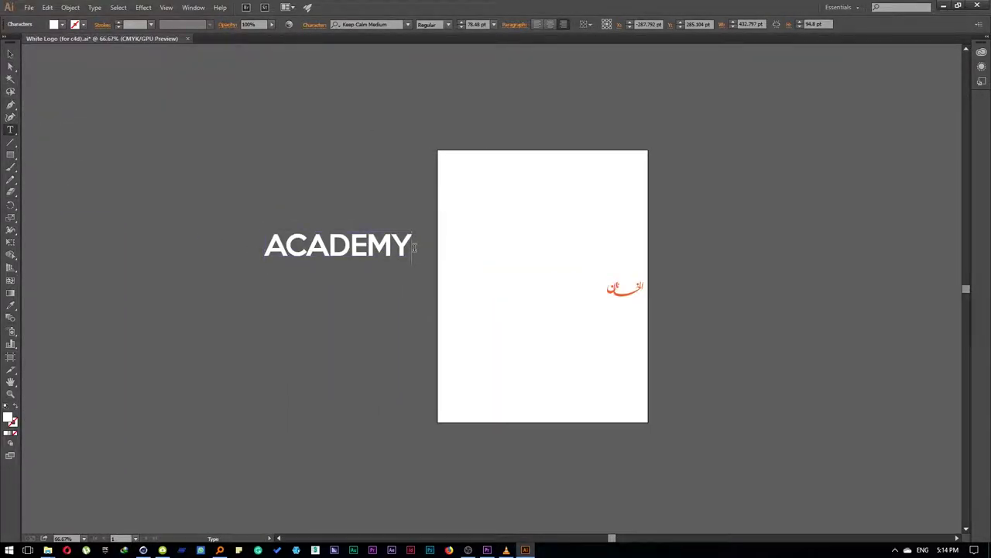
key(BackSpace)
text(A)
text(CADEMY)
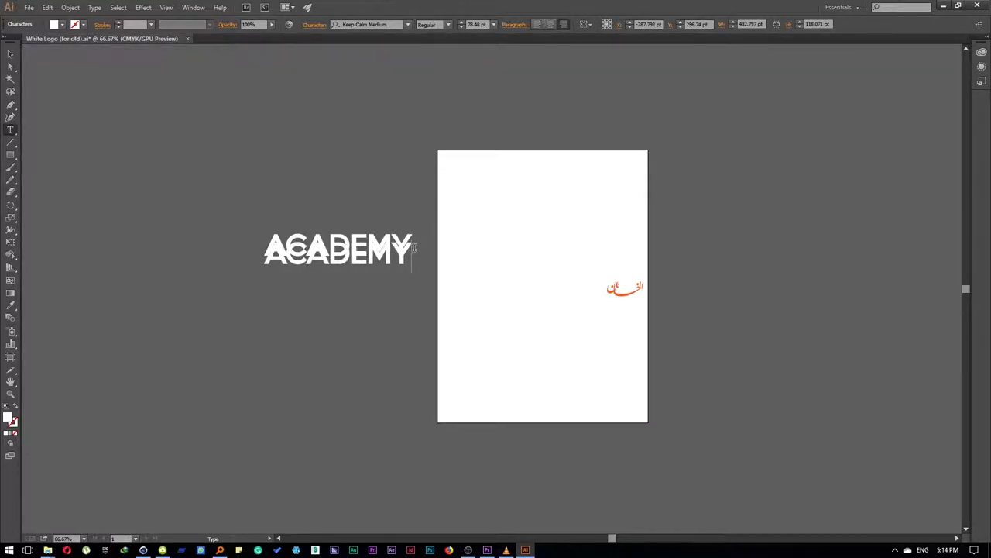
key(ctrl+a)
key(alt+Down)
key(alt+Down)
key(alt+Down)
key(alt+Down)
key(alt+Down)
key(alt+Down)
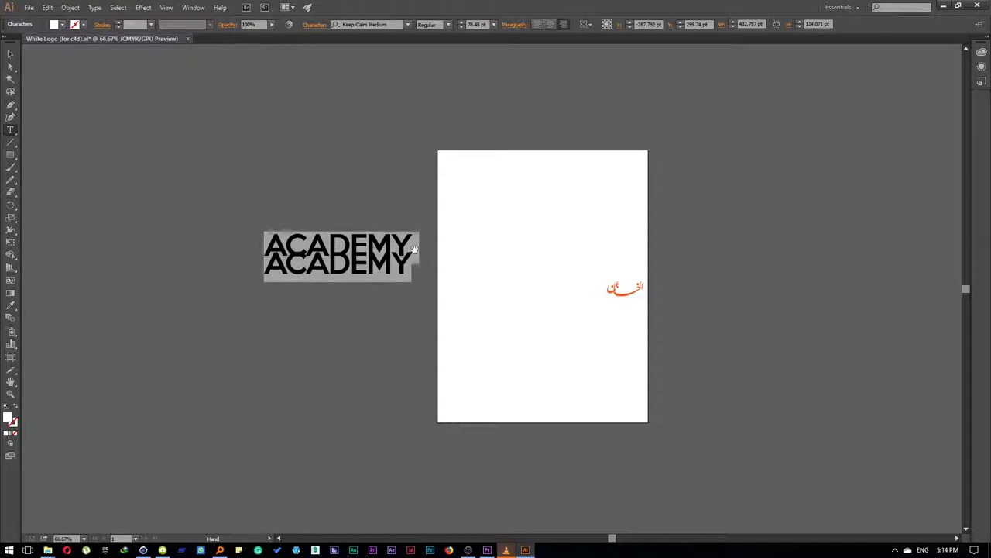
key(alt+Down)
key(alt+Down)
key(alt+Down)
key(alt+Down)
key(alt+Down)
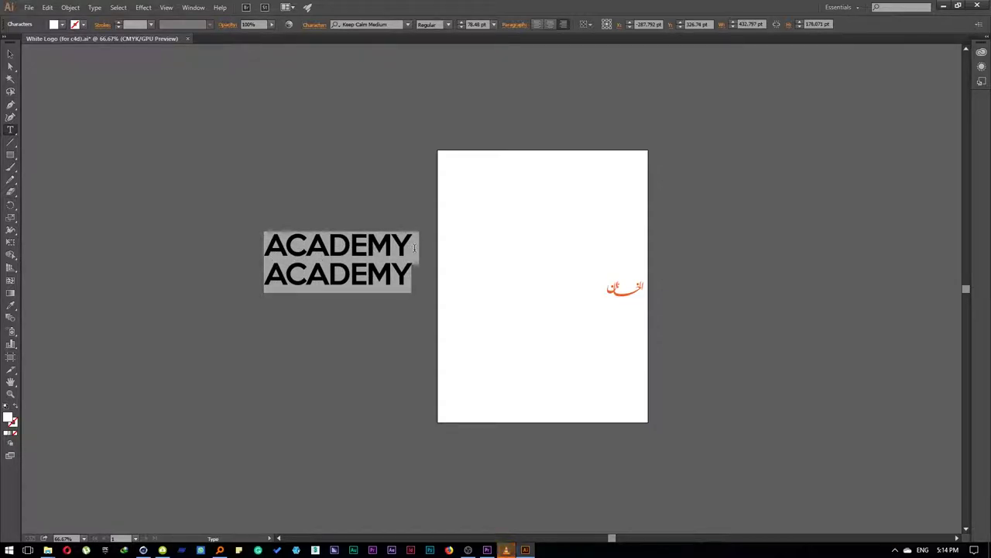
Retype the text as ALLKHANAN with ACADEMY on a second line
triple_click(376, 277)
key(ctrl+a)
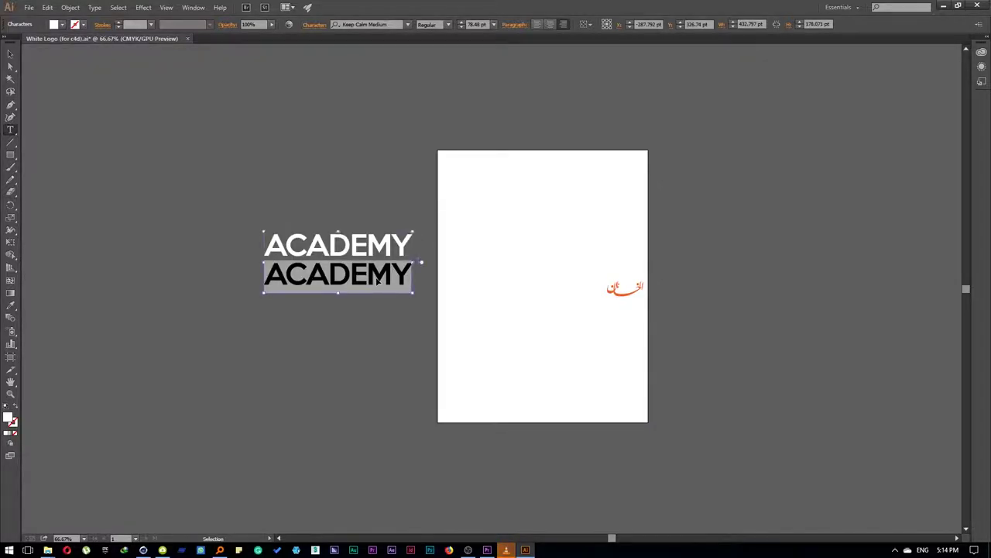
text(ALLKHANAN)
key(Return)
text(A)
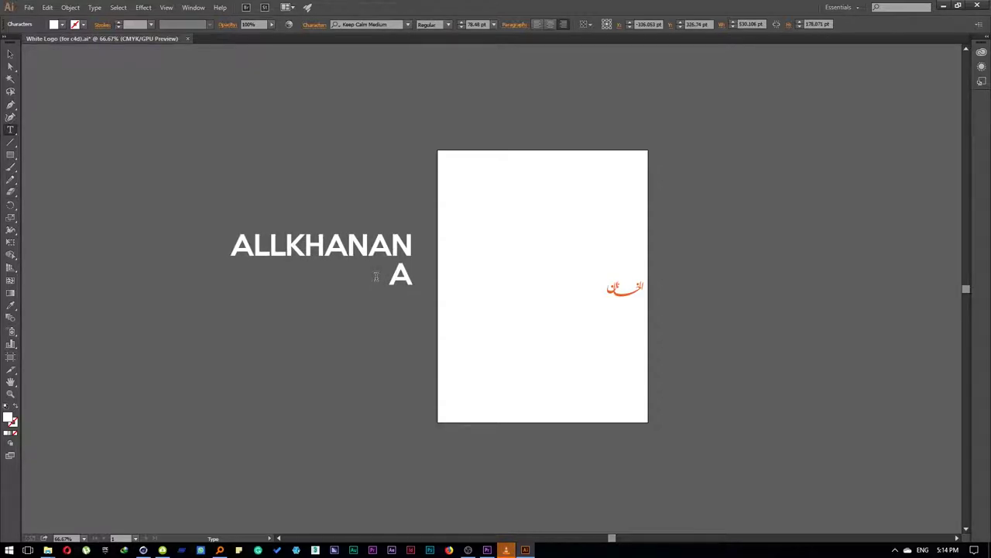
text(CADEMY)
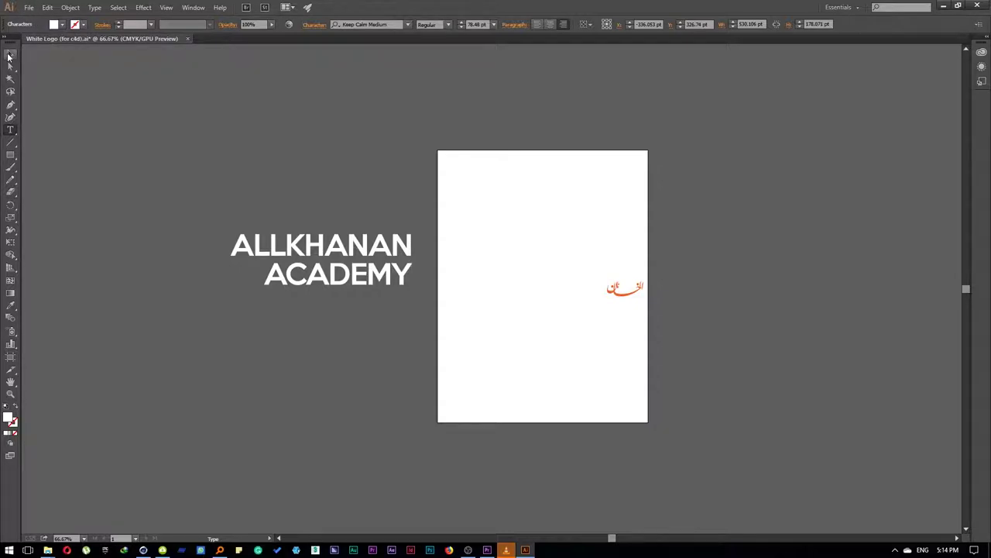
Move the text and orange logo left, then scale the ALLKHANAN ACADEMY text down with Free Transform
click(10, 55)
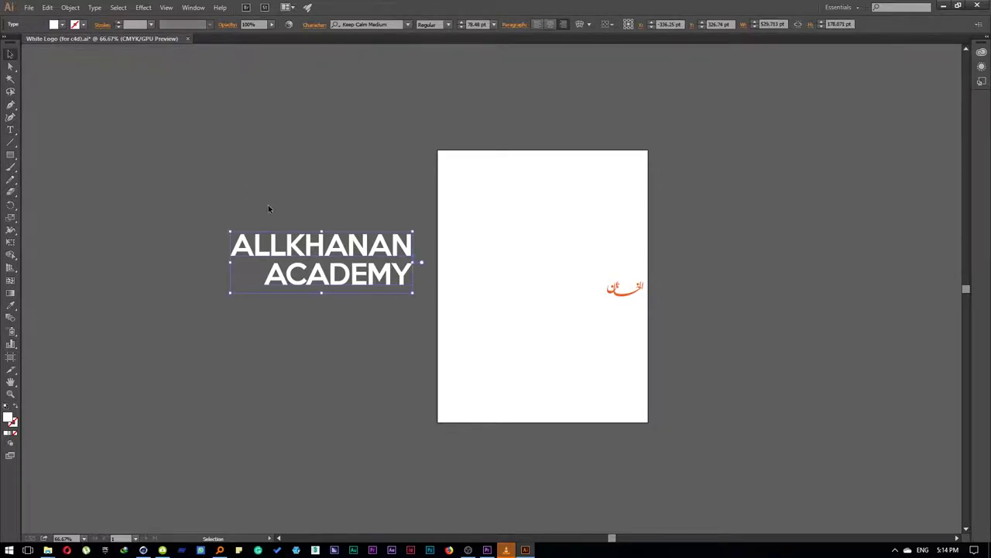
shift+click(626, 289)
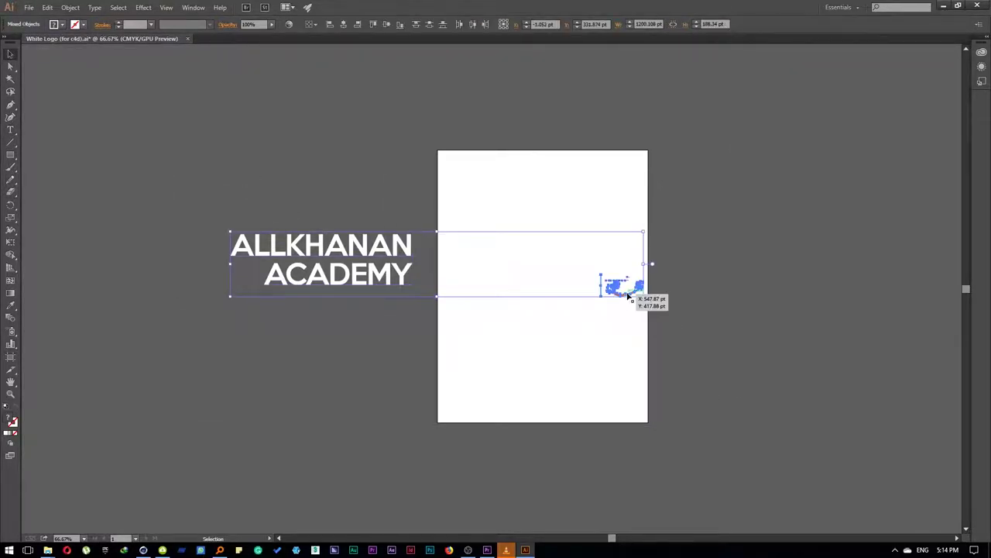
drag(629, 291, 372, 310)
drag(343, 266, 478, 225)
click(375, 220)
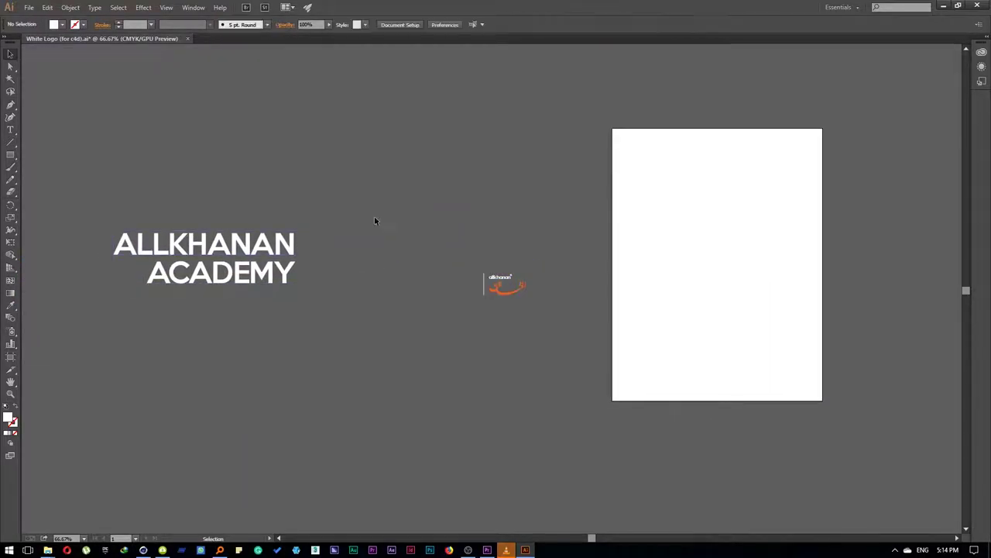
click(204, 264)
key(e)
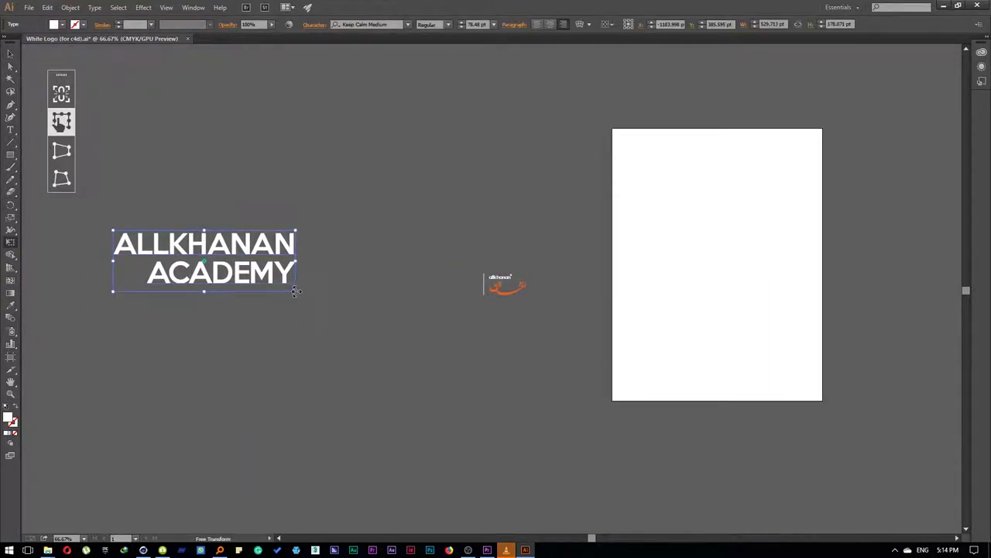
mouse_move(295, 291)
mouse_down()
mouse_move(156, 243)
mouse_move(471, 289)
mouse_up()
key(v)
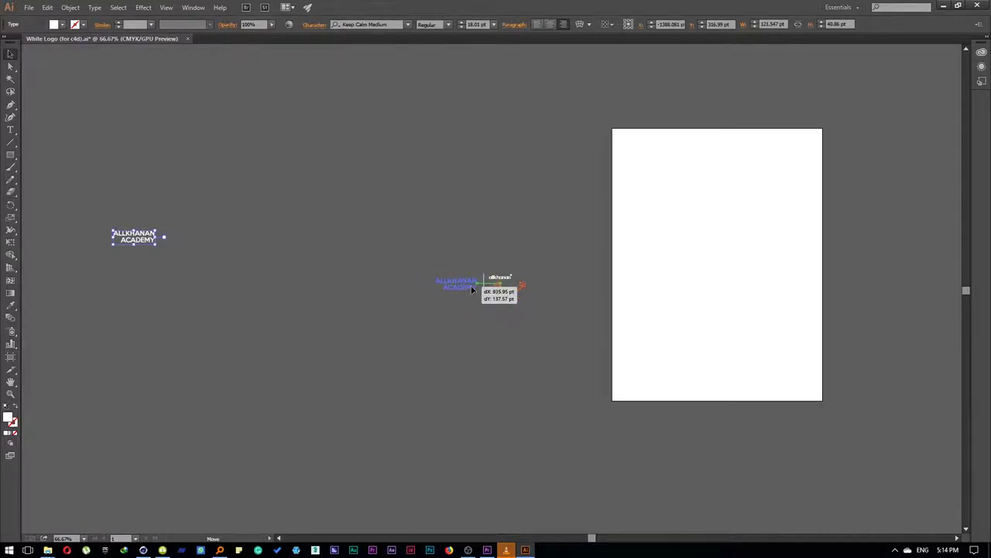
scroll(471, 289, up, 6)
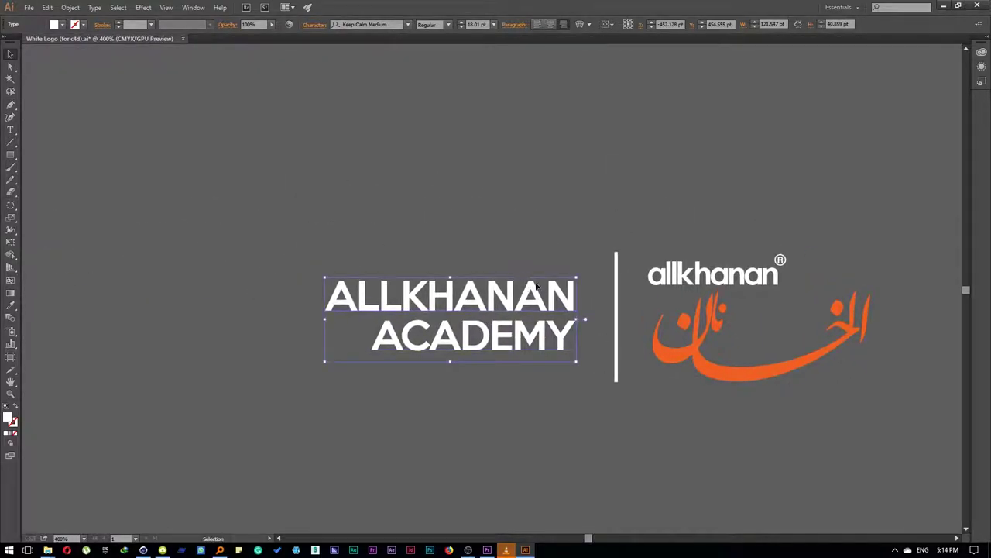
Turn on the rulers and drag guides to the top and bottom of the divider
click(494, 122)
key(ctrl+r)
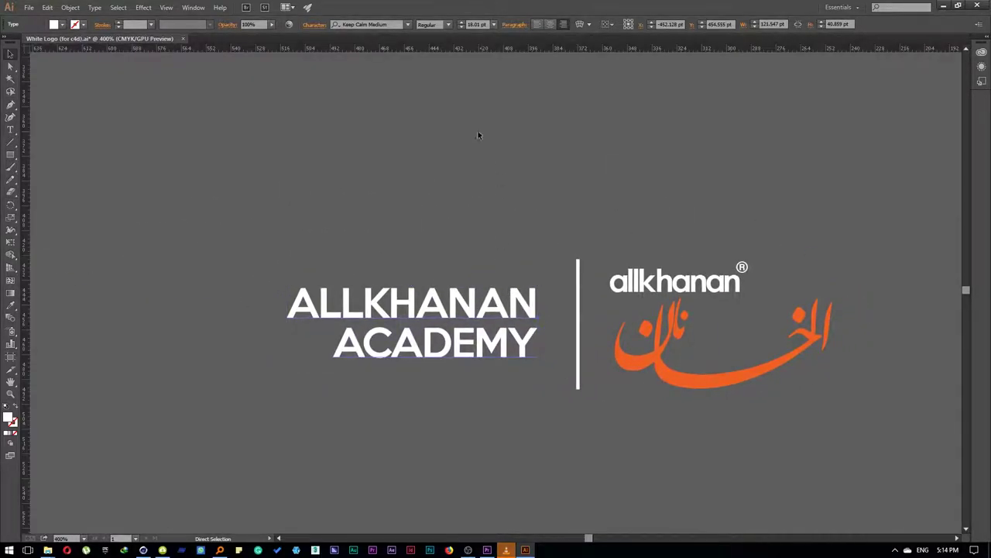
key(ctrl+a)
click(166, 7)
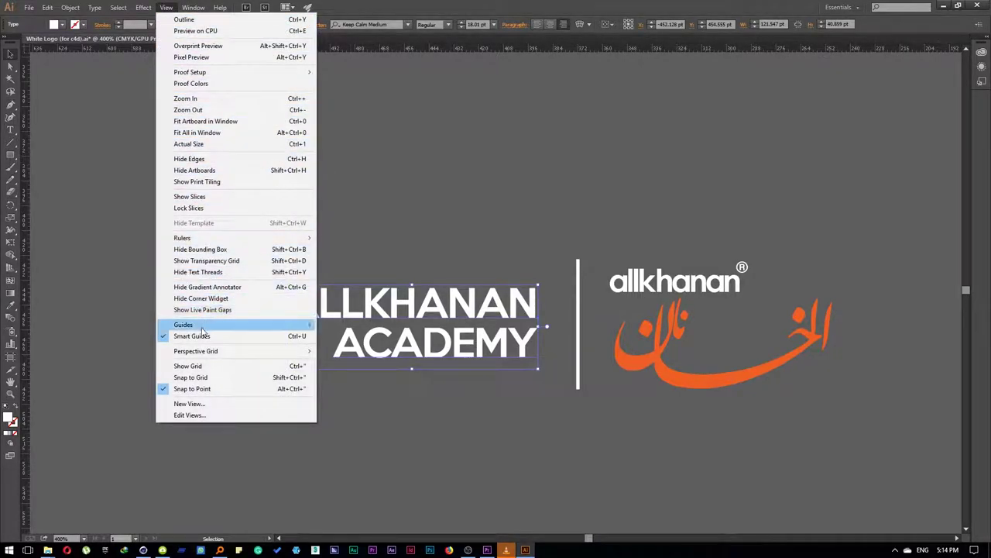
mouse_move(203, 331)
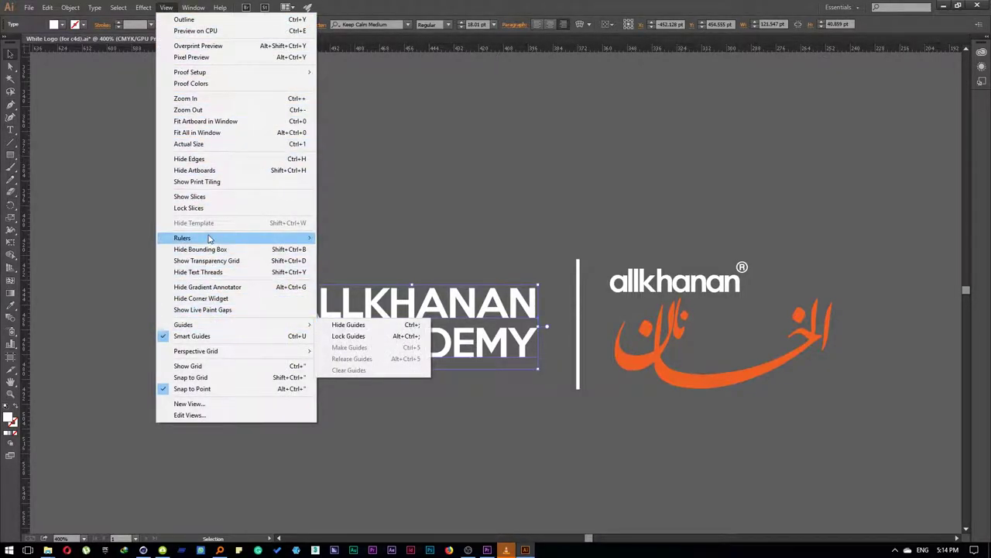
mouse_move(211, 239)
click(347, 238)
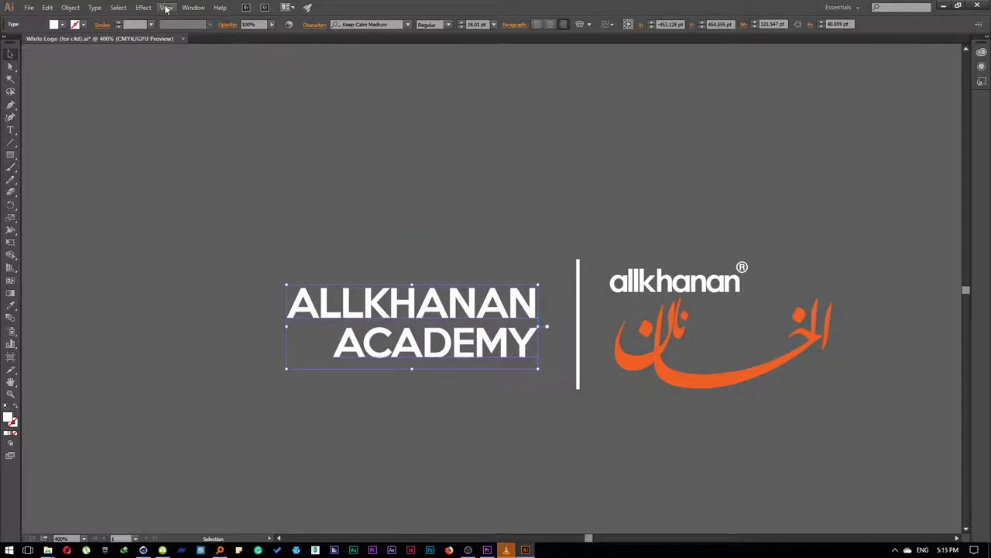
key(ctrl+r)
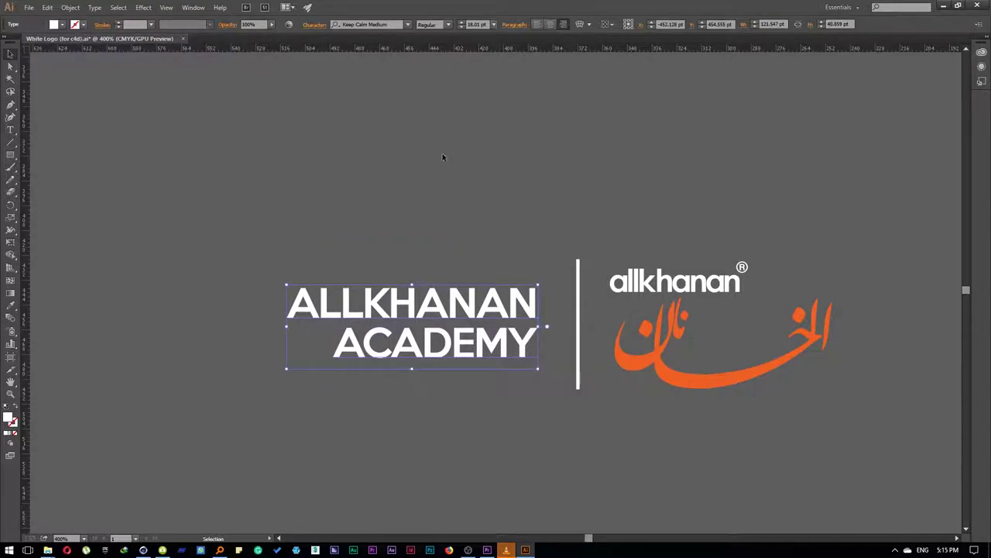
drag(412, 54, 392, 259)
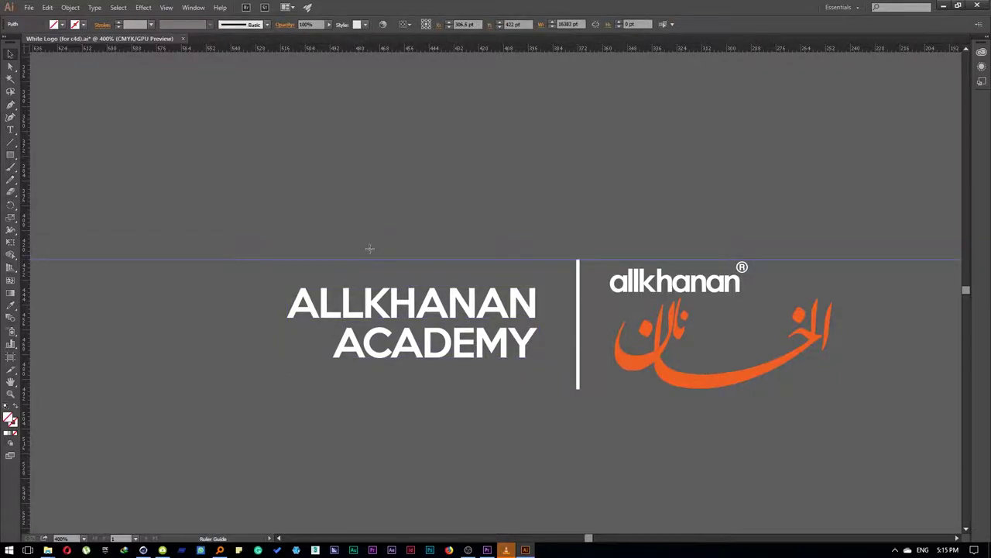
drag(364, 388, 364, 389)
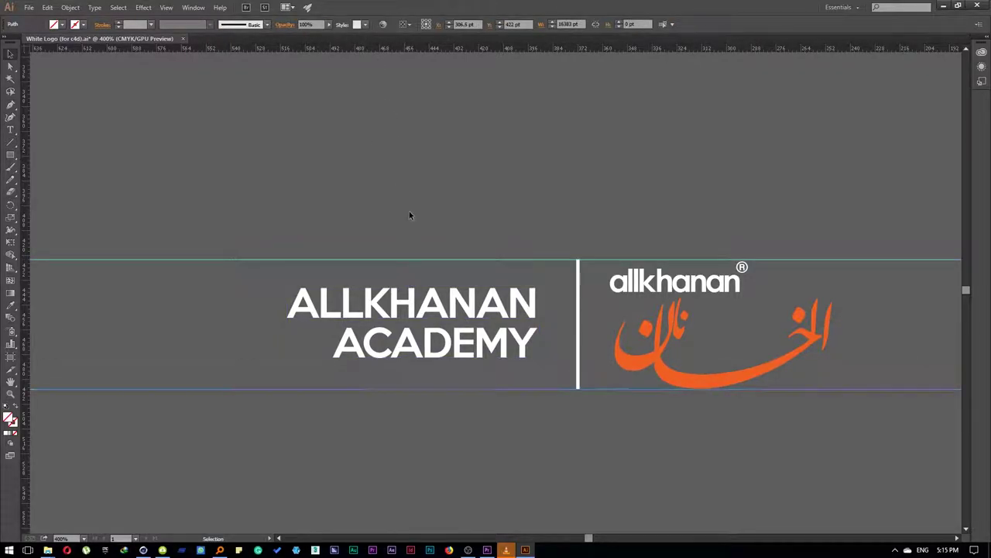
Enlarge the ALLKHANAN ACADEMY text with Free Transform and shift it left toward the divider
click(317, 358)
key(e)
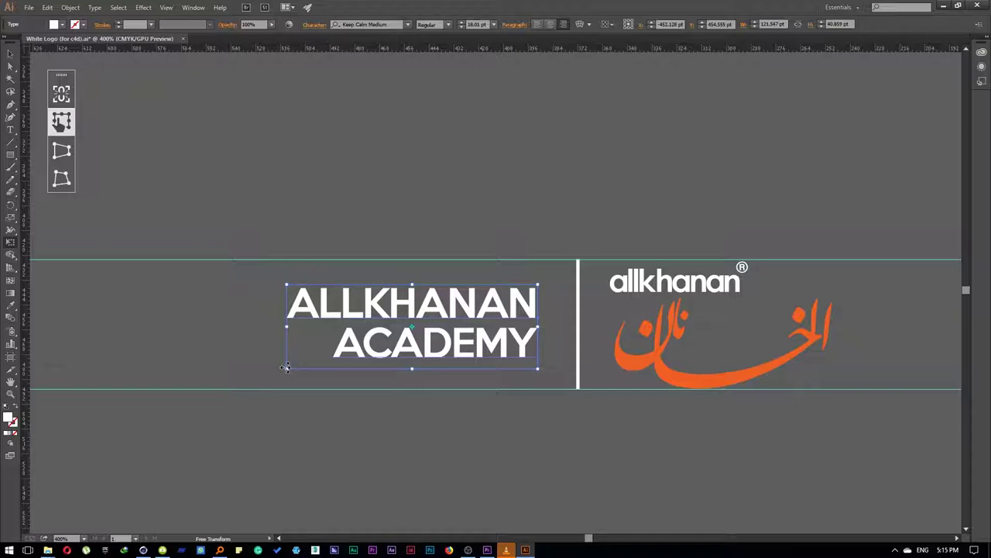
drag(287, 368, 176, 400)
drag(536, 286, 613, 217)
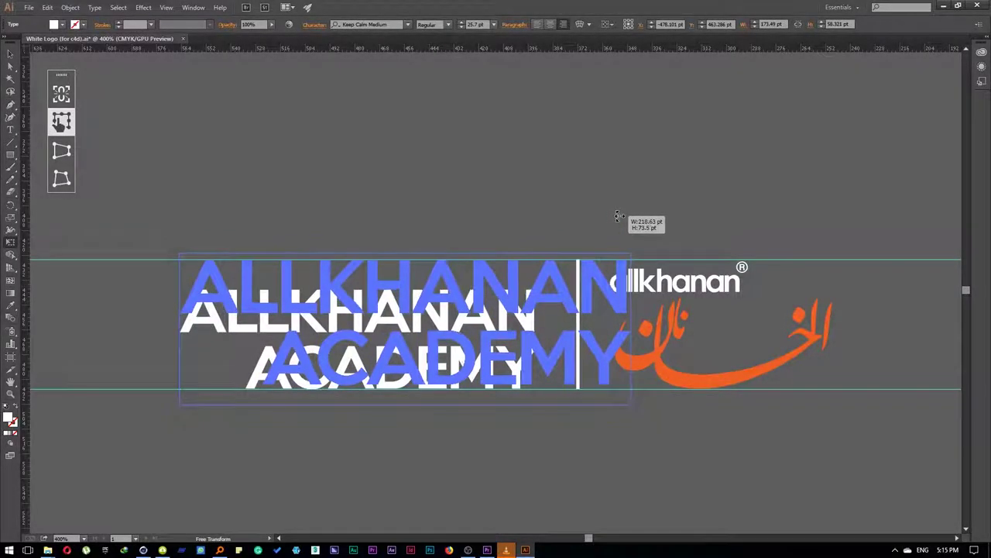
drag(614, 216, 624, 214)
drag(552, 300, 493, 301)
key(v)
click(560, 213)
drag(552, 221, 532, 224)
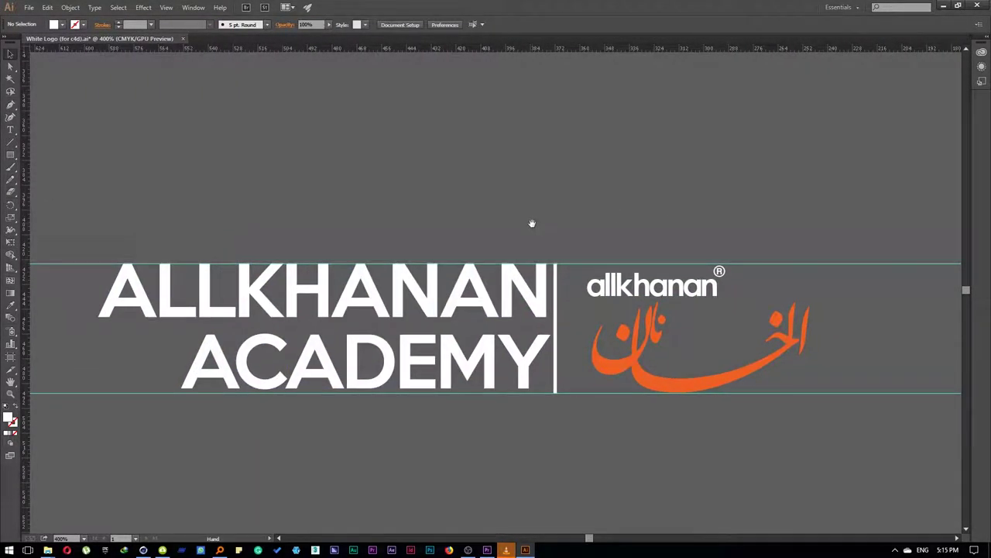
Stretch the text to fill between the two guides, about 227.9 × 76.6 pt
click(457, 353)
key(e)
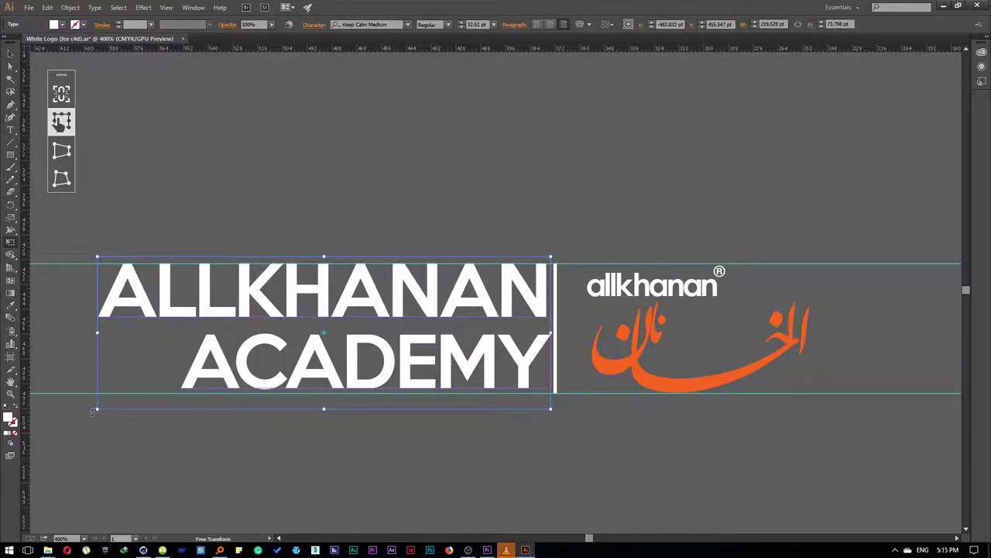
drag(96, 410, 79, 416)
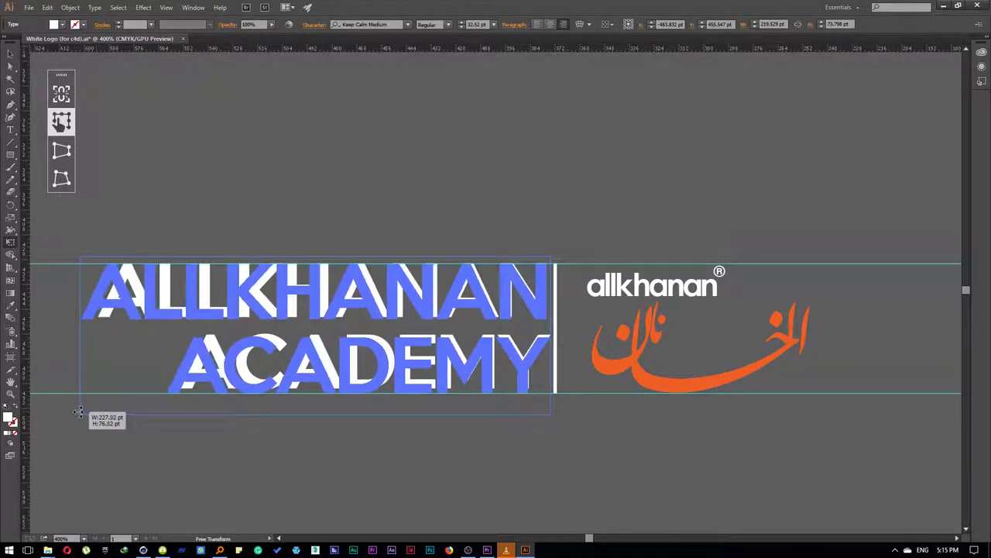
drag(258, 465, 276, 461)
key(v)
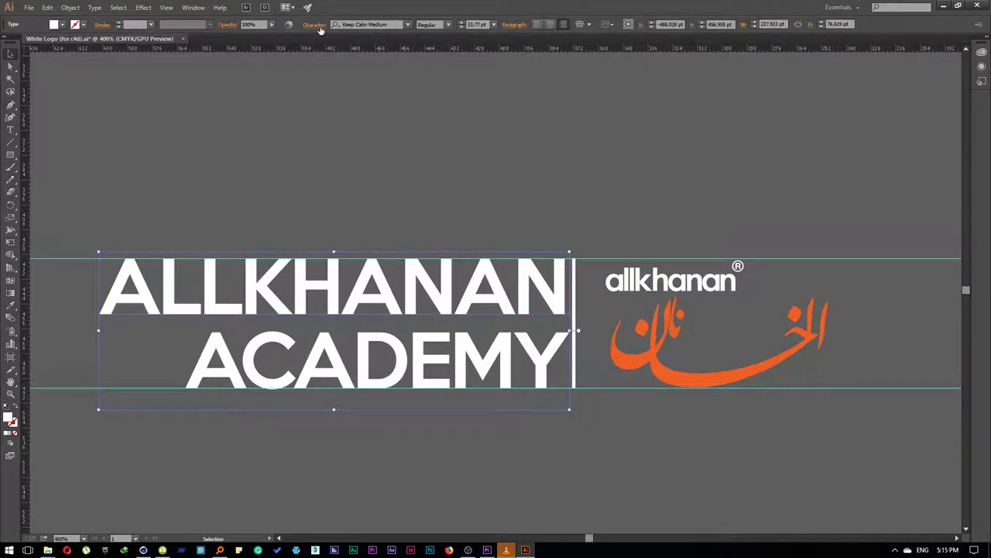
Try expanding the text and moving the second L, undo it, then nudge ALLKHANAN ACADEMY left
click(71, 7)
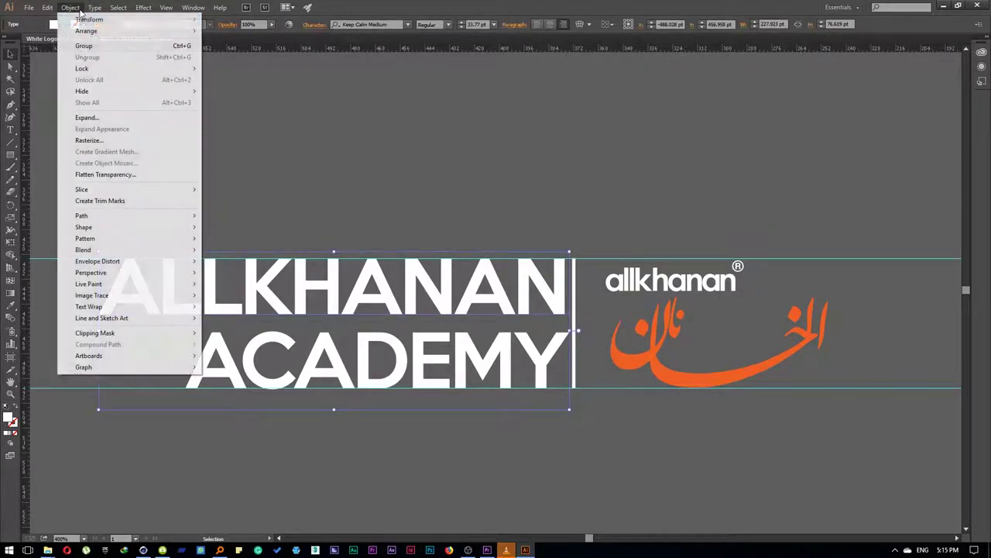
click(87, 117)
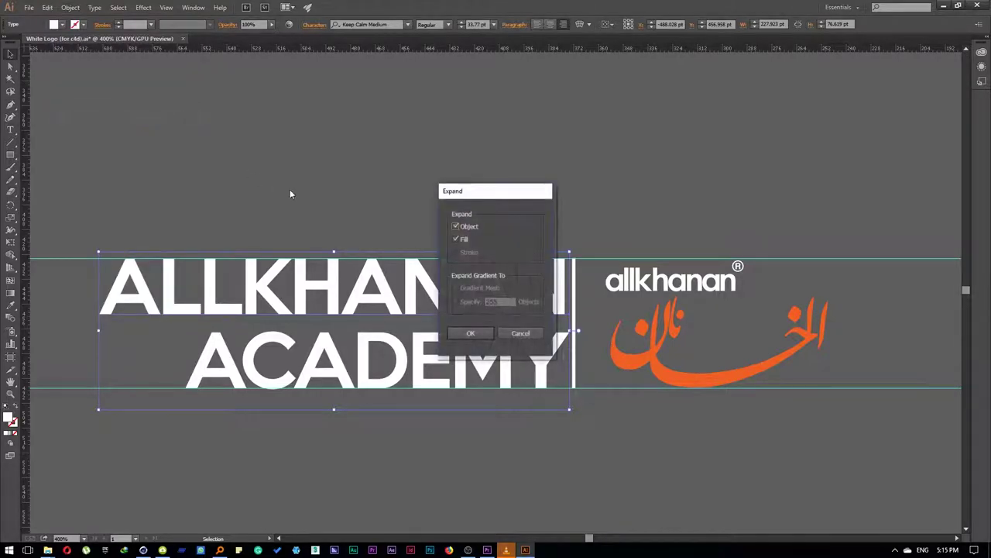
click(469, 333)
click(469, 183)
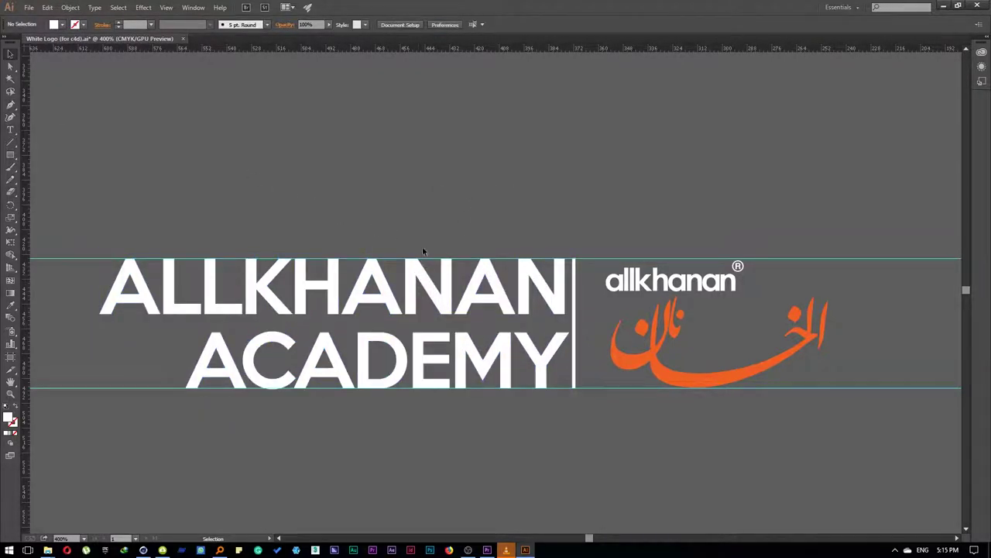
double_click(217, 306)
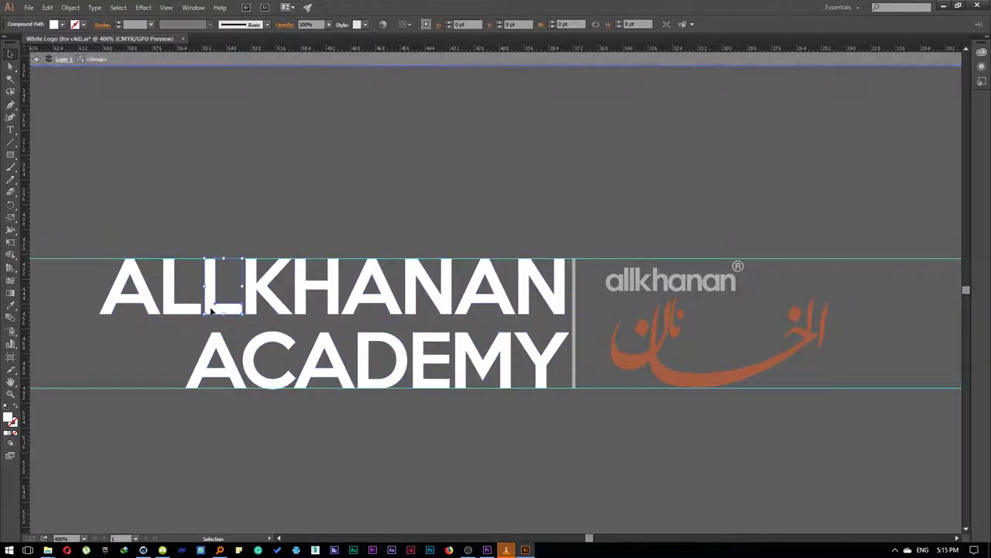
drag(217, 302, 242, 220)
key(ctrl+z)
key(Escape)
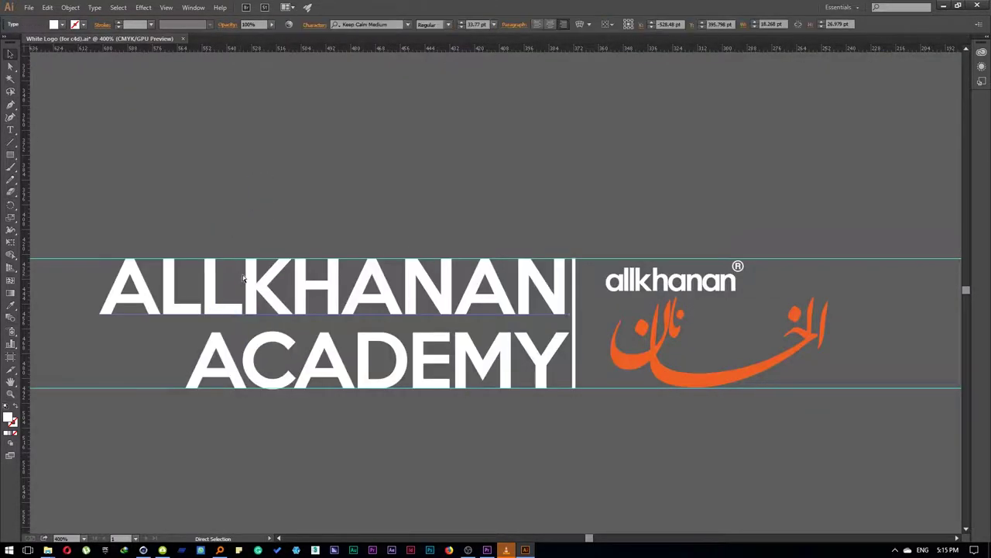
click(531, 302)
key(shift+Left)
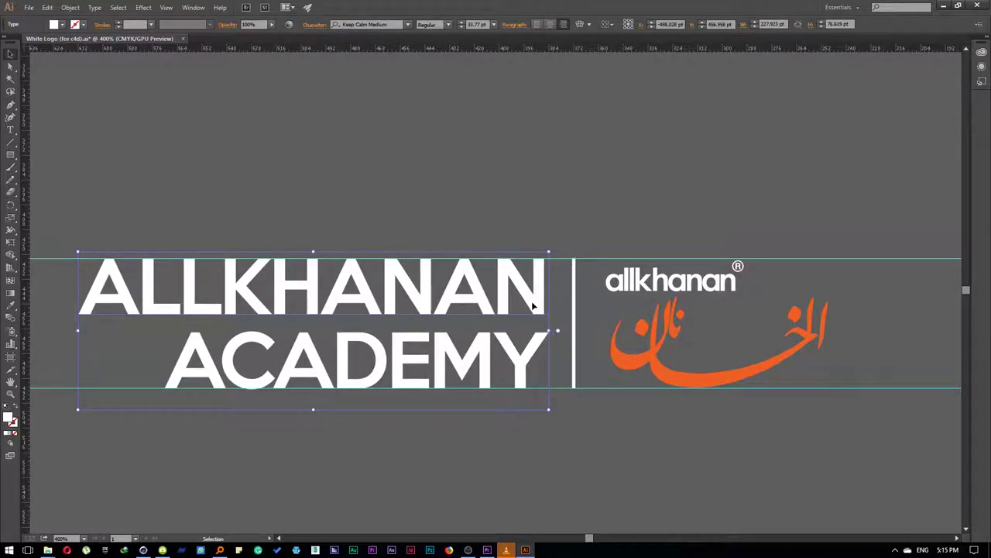
Select every part of the logo and drag it onto the white artboard
click(571, 169)
scroll(571, 194, down, 3)
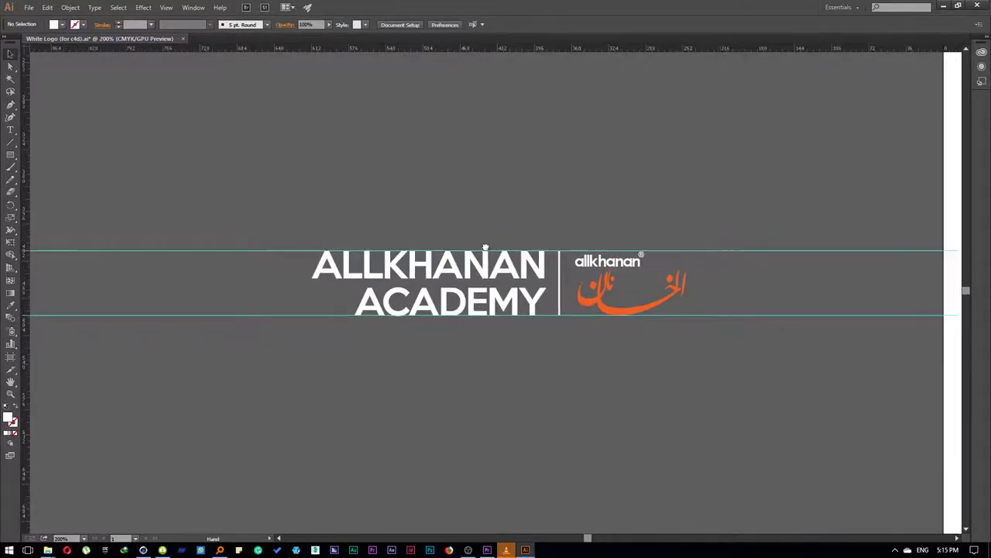
key(ctrl+a)
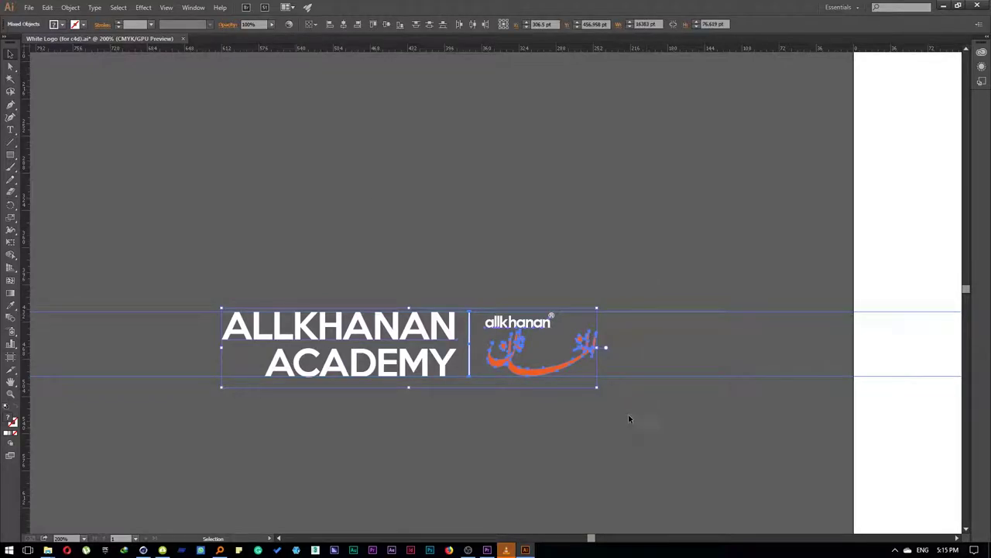
scroll(513, 202, down, 4)
drag(514, 202, 344, 250)
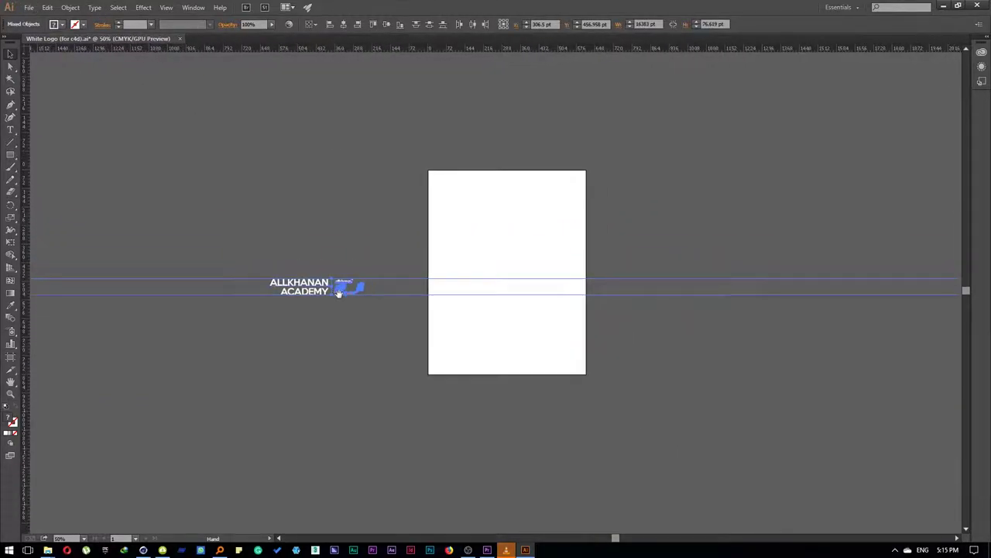
mouse_move(323, 291)
mouse_down()
mouse_move(532, 276)
mouse_move(522, 279)
mouse_up()
click(316, 189)
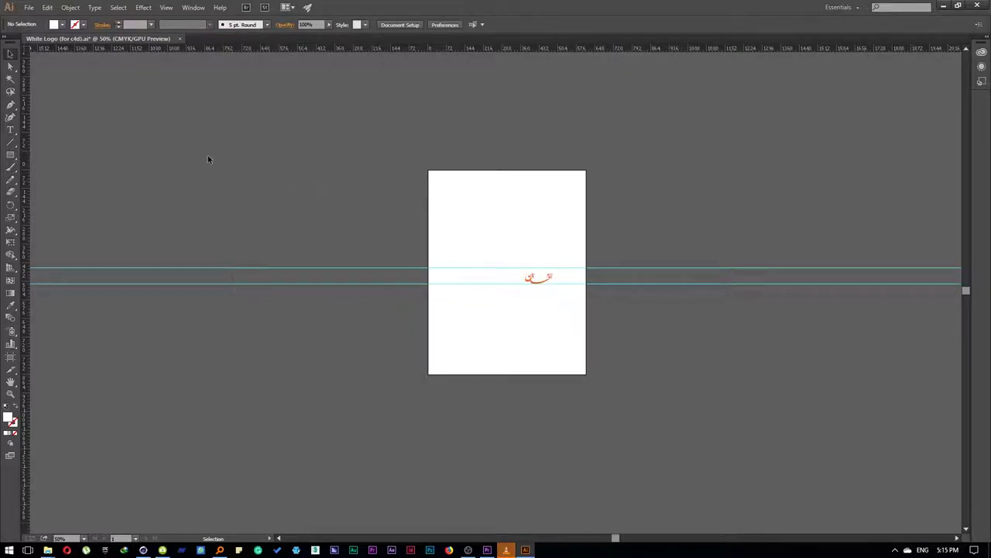
click(28, 7)
Overwrite White Logo (for c4d).ai in Illustrator 8 format, then switch to Cinema 4D
click(64, 102)
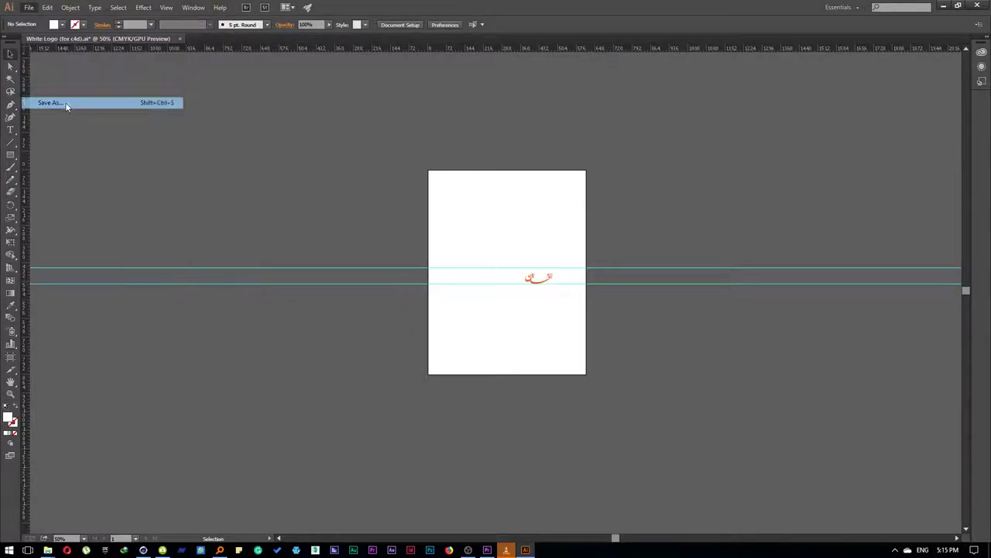
double_click(189, 137)
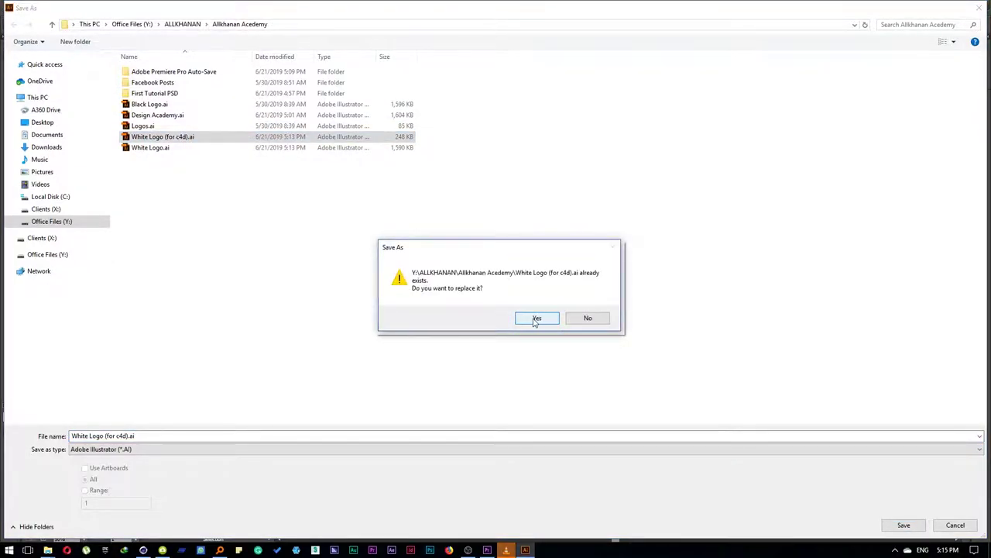
click(535, 321)
click(452, 134)
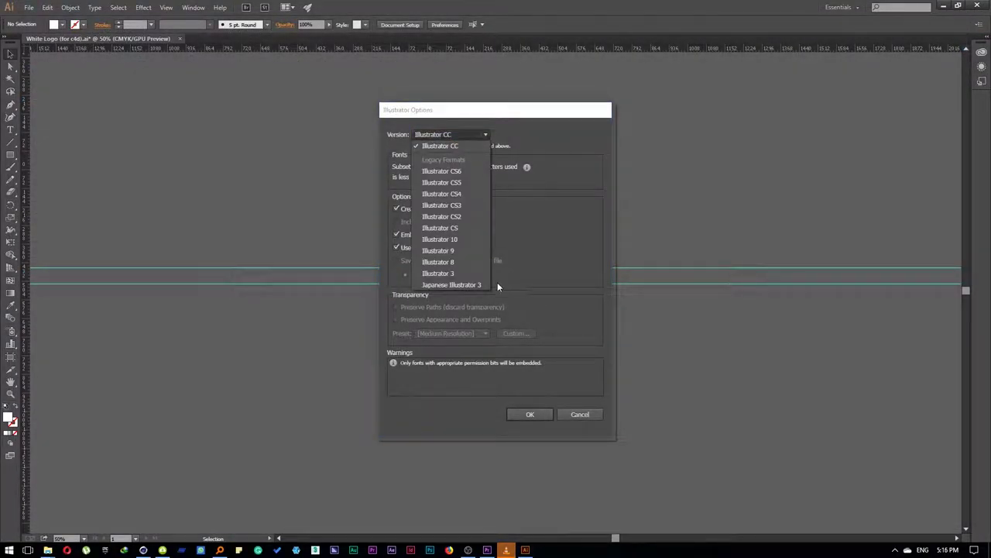
click(455, 263)
click(452, 135)
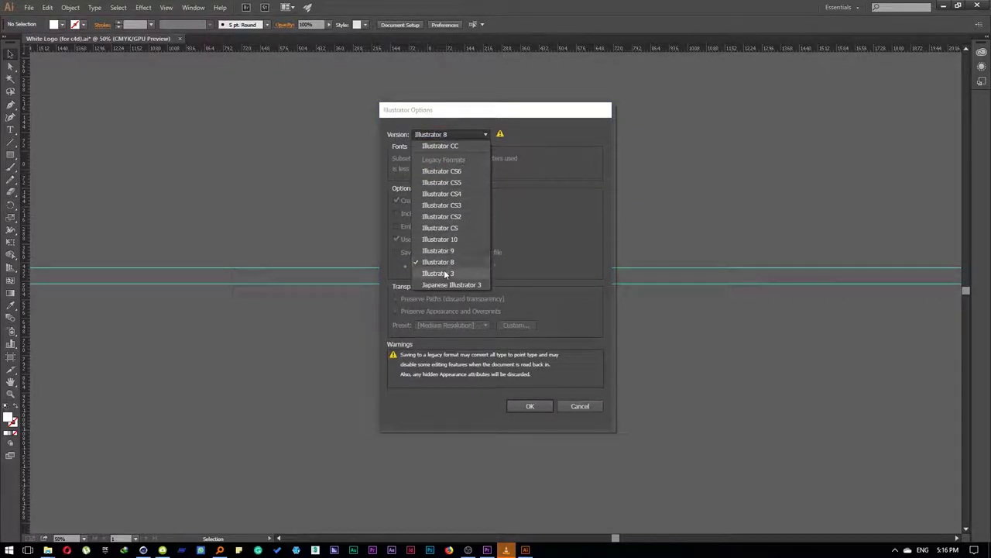
click(446, 273)
click(452, 135)
click(455, 259)
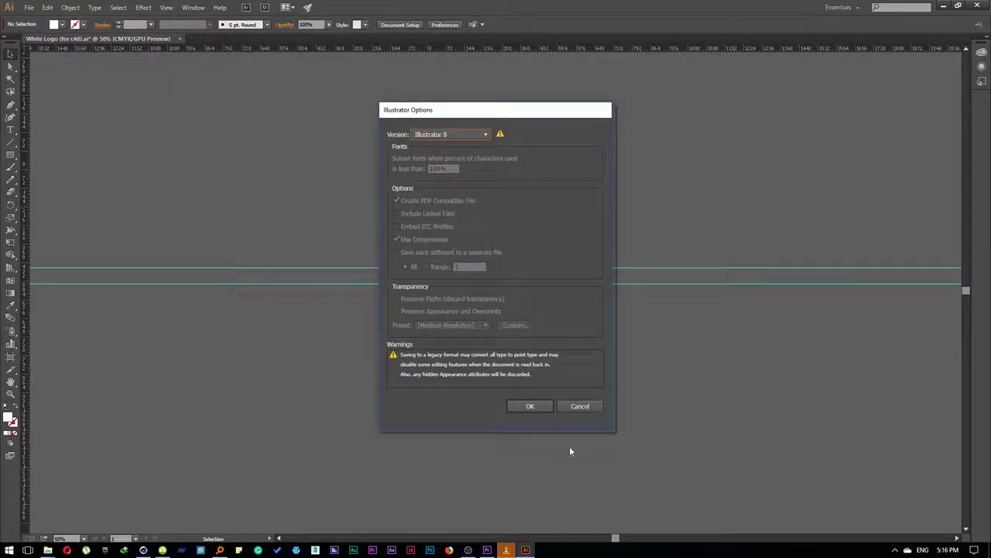
click(531, 407)
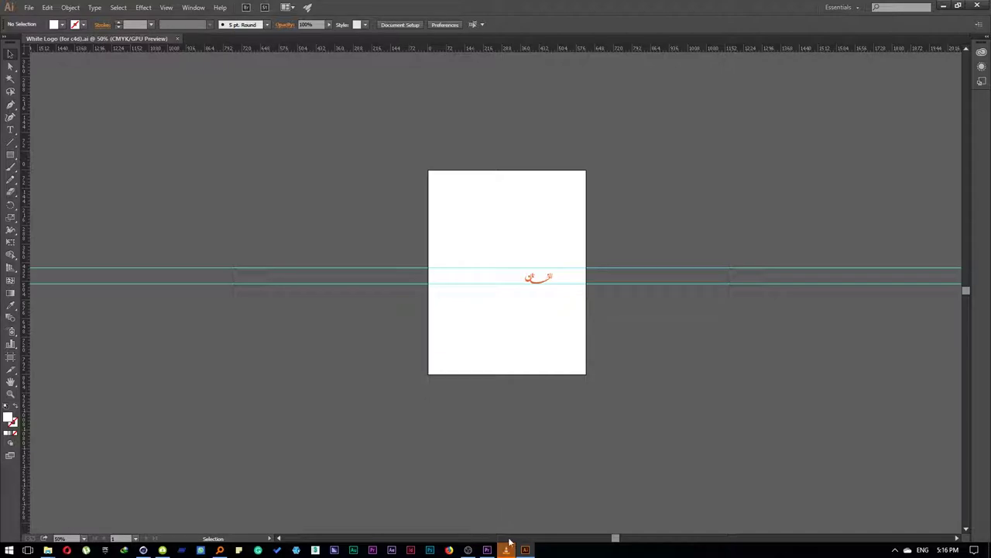
click(143, 550)
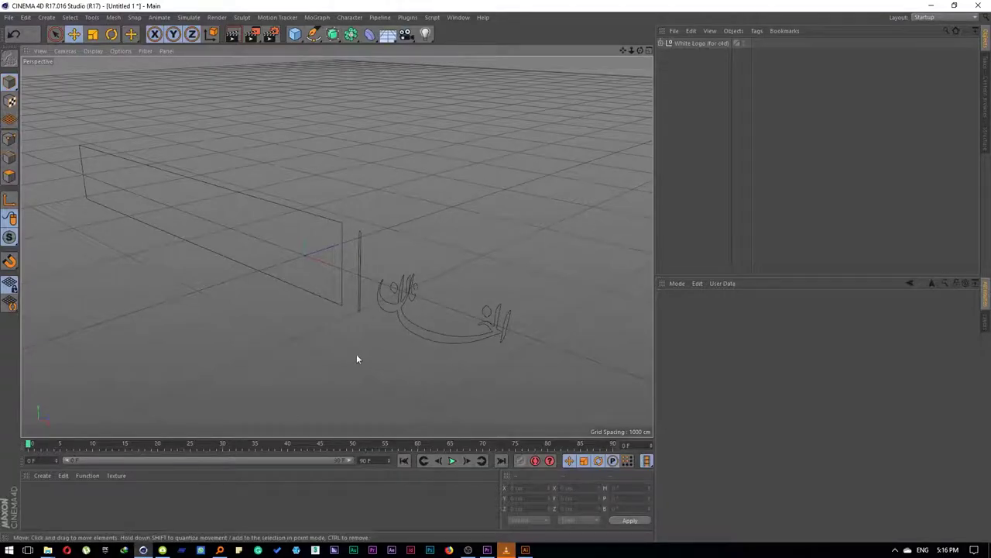
Delete the old logo and import the resaved White Logo (for c4d).ai
key(ctrl+a)
key(Delete)
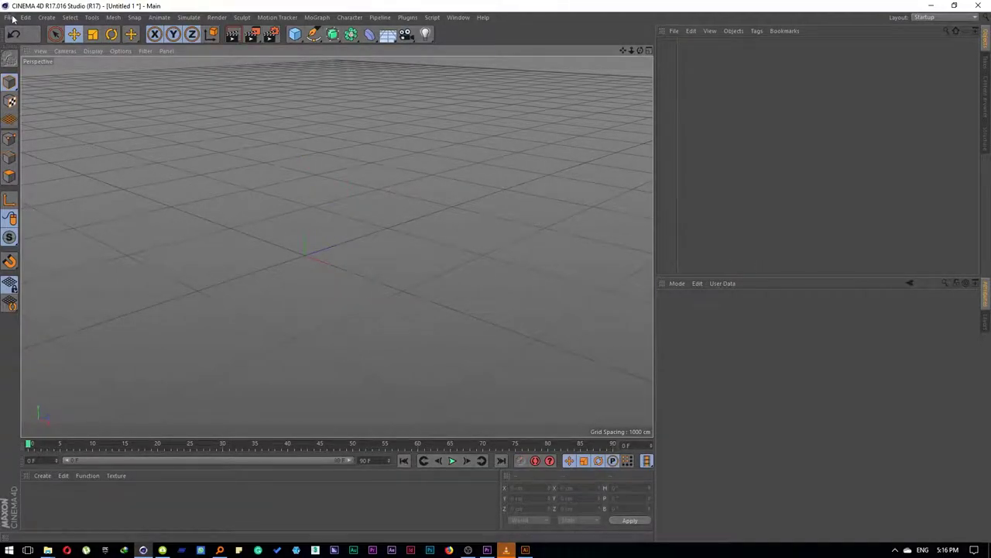
click(8, 17)
click(38, 54)
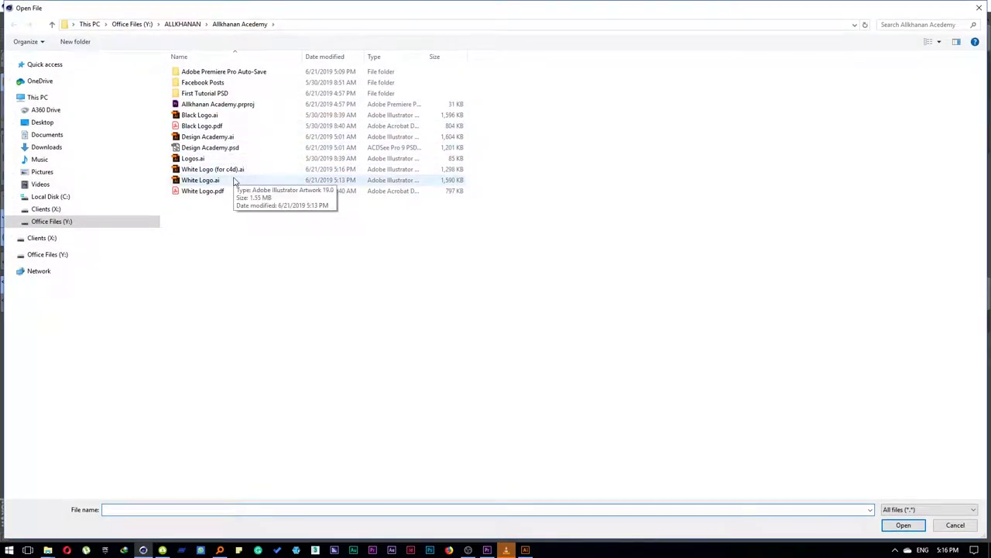
double_click(224, 169)
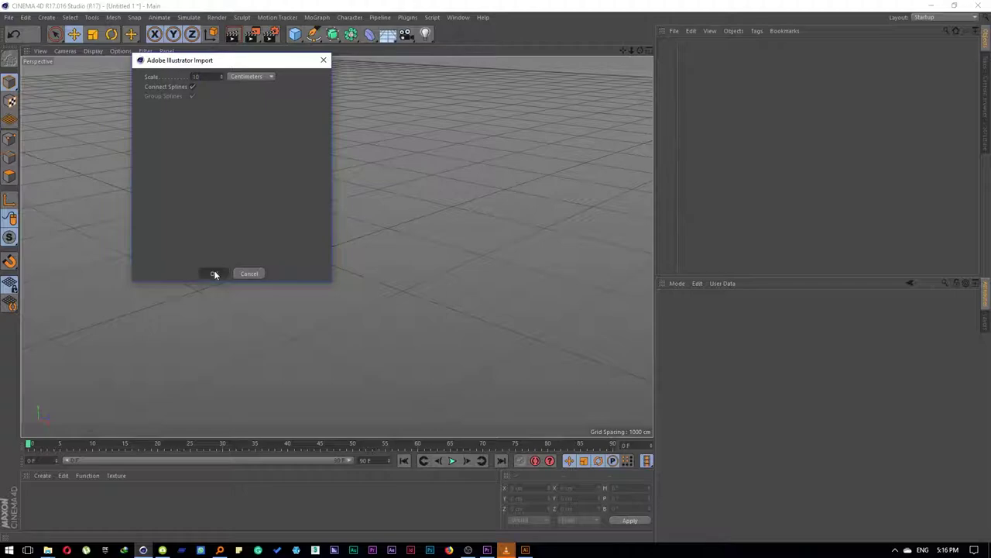
click(215, 273)
Move the logo to the world origin and inspect the calligraphy and divider splines
click(527, 488)
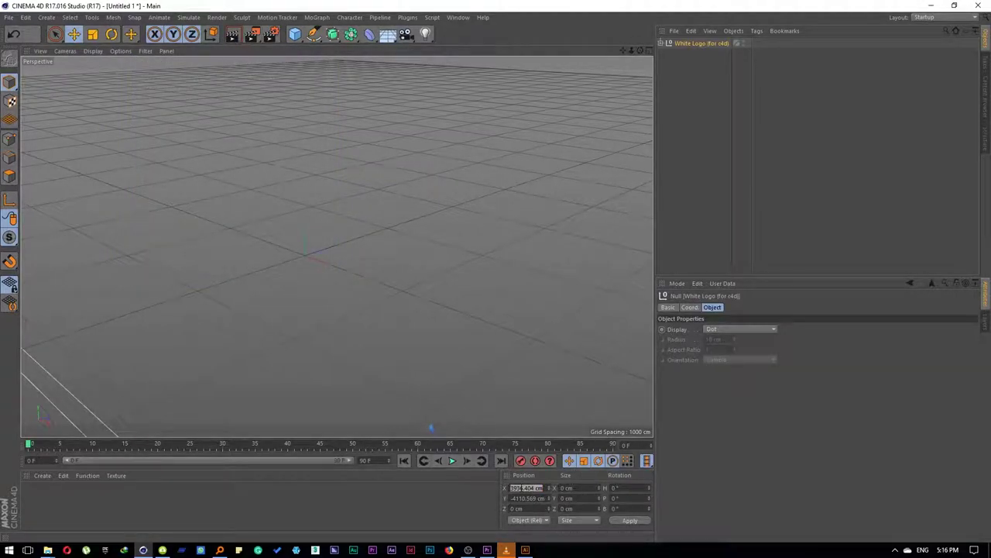
text(0)
key(Return)
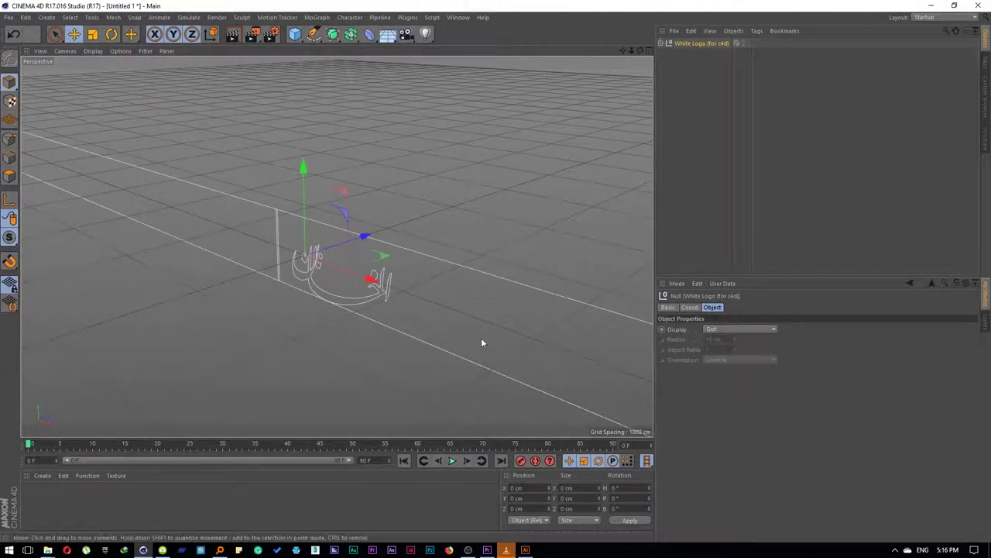
click(375, 338)
scroll(375, 339, down, 5)
scroll(375, 338, down, 5)
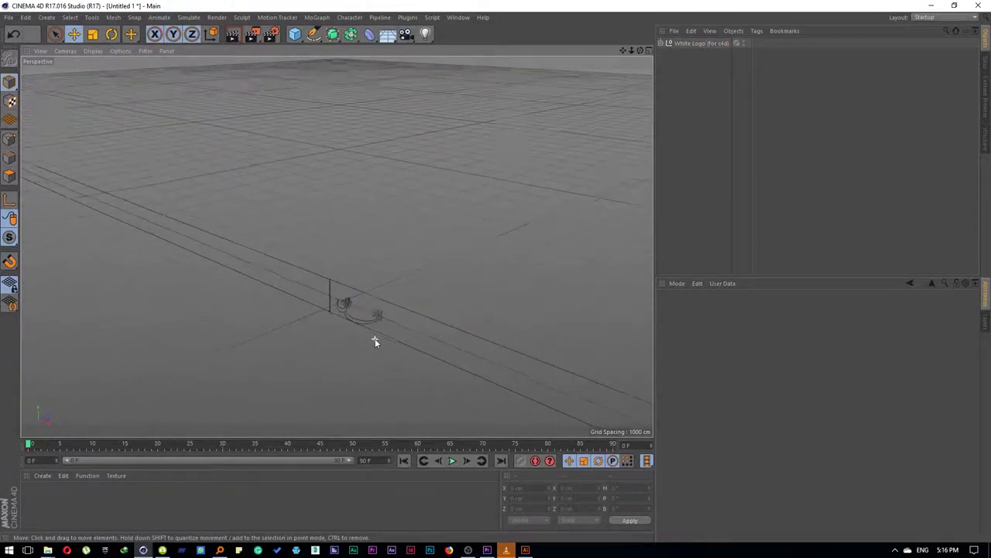
scroll(377, 337, down, 2)
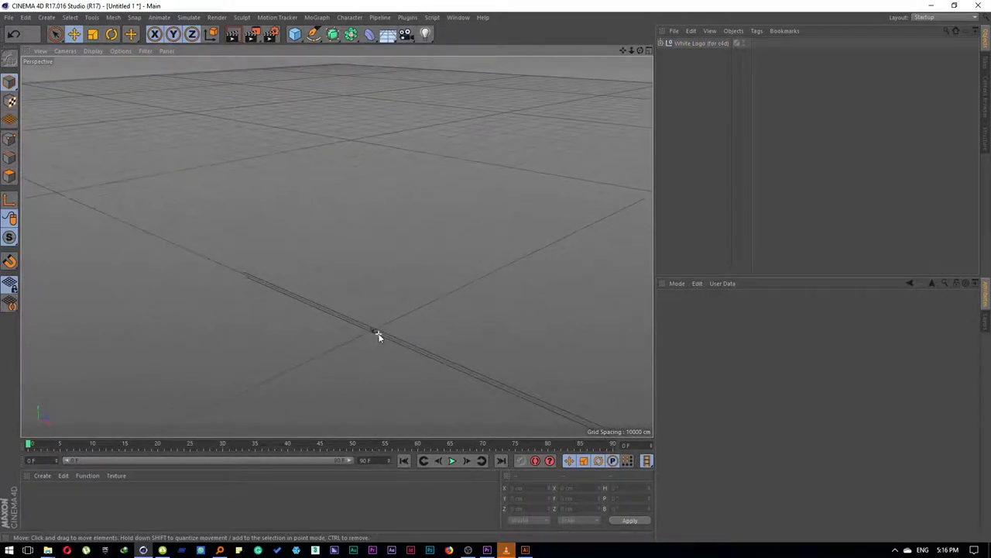
scroll(378, 336, up, 2)
mouse_move(497, 370)
mouse_down()
mouse_move(336, 270)
mouse_move(643, 128)
mouse_up()
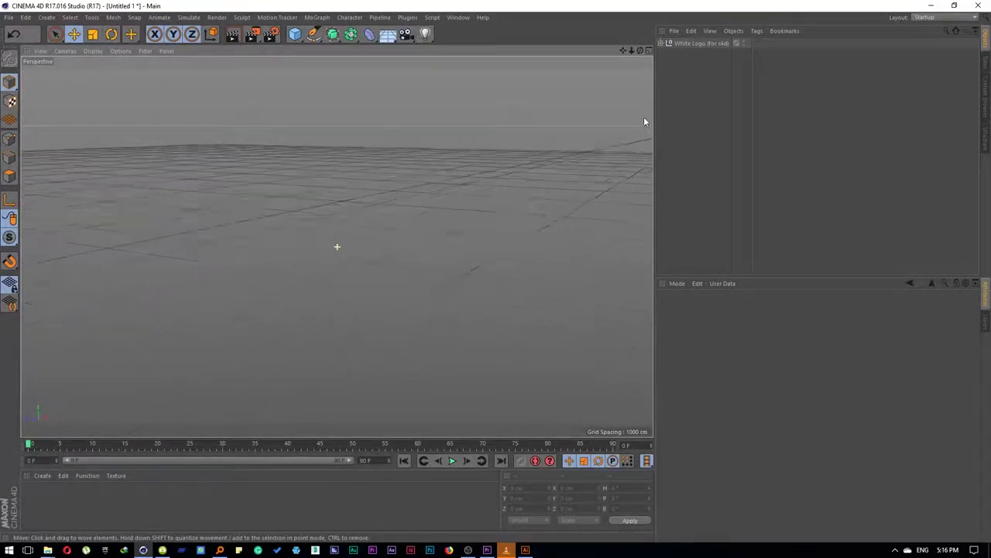
drag(642, 128, 425, 266)
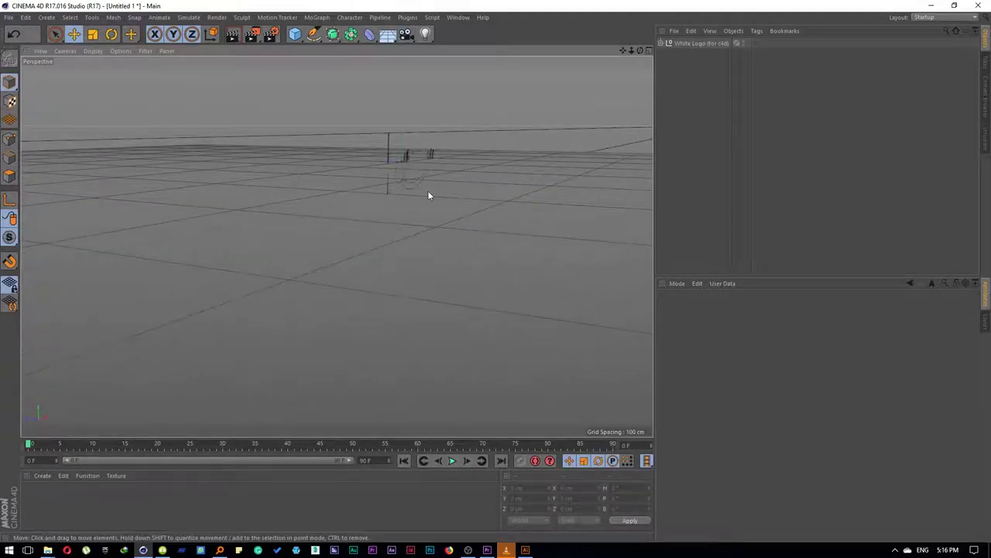
scroll(424, 264, up, 5)
scroll(387, 222, up, 3)
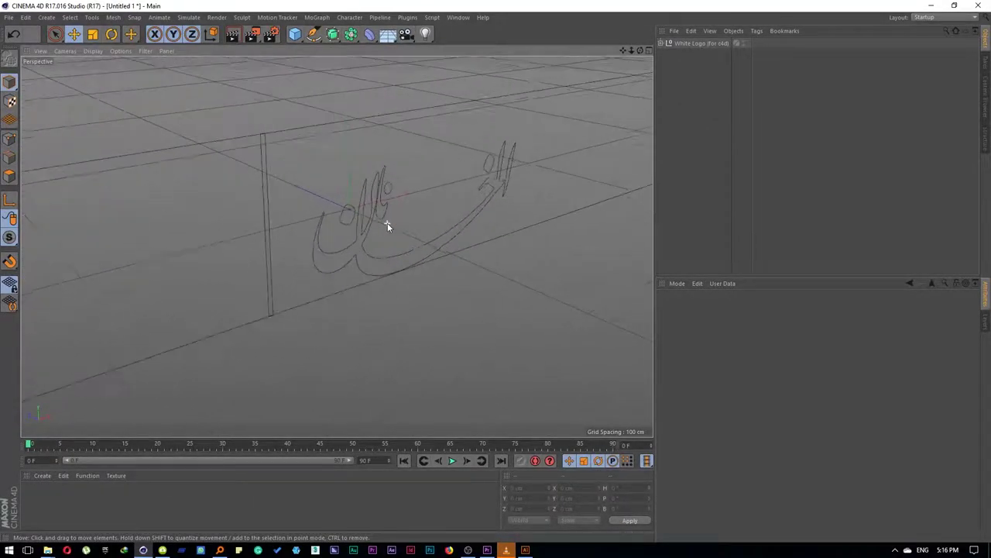
scroll(387, 222, up, 2)
click(380, 212)
click(204, 186)
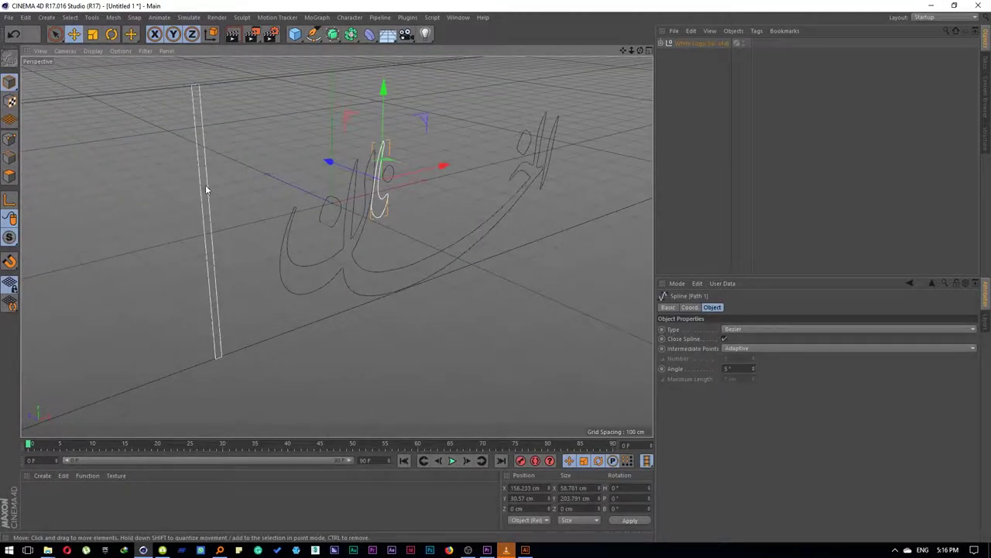
Expand the imported logo group and select Path 8, 9 and 1–7 in turn
click(662, 43)
click(688, 54)
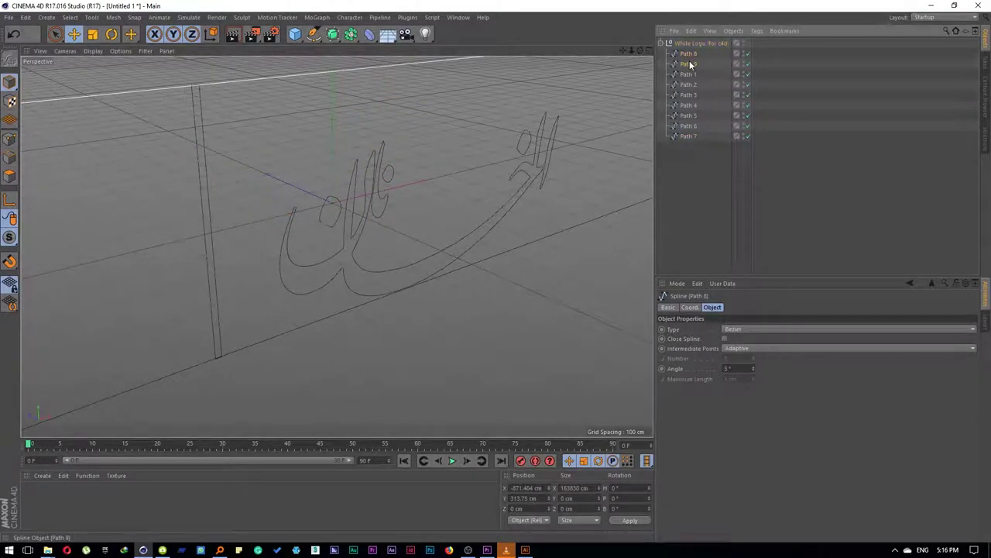
click(690, 64)
click(689, 74)
click(689, 84)
click(689, 94)
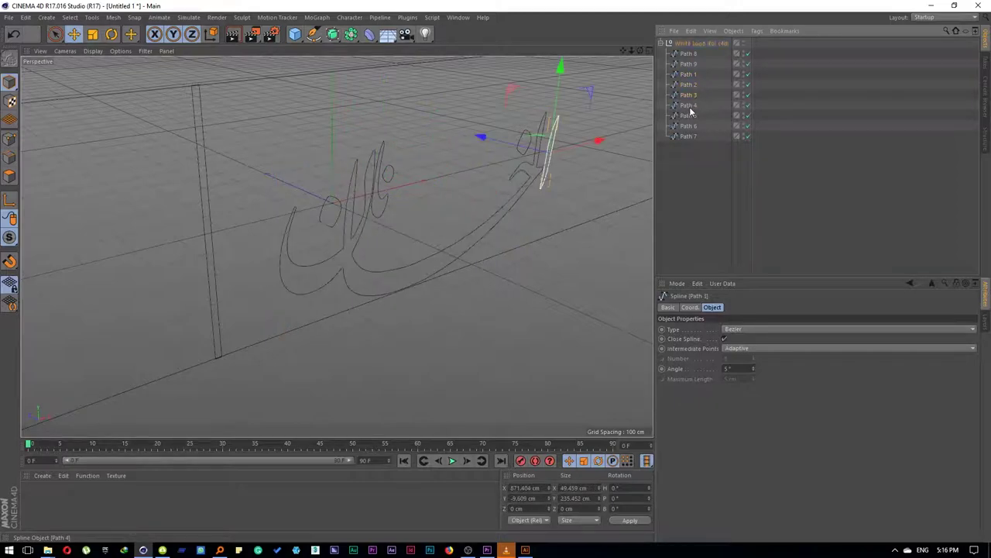
click(689, 104)
click(690, 125)
click(689, 136)
Back in Illustrator, drag all the guides off the canvas
key(alt+Tab)
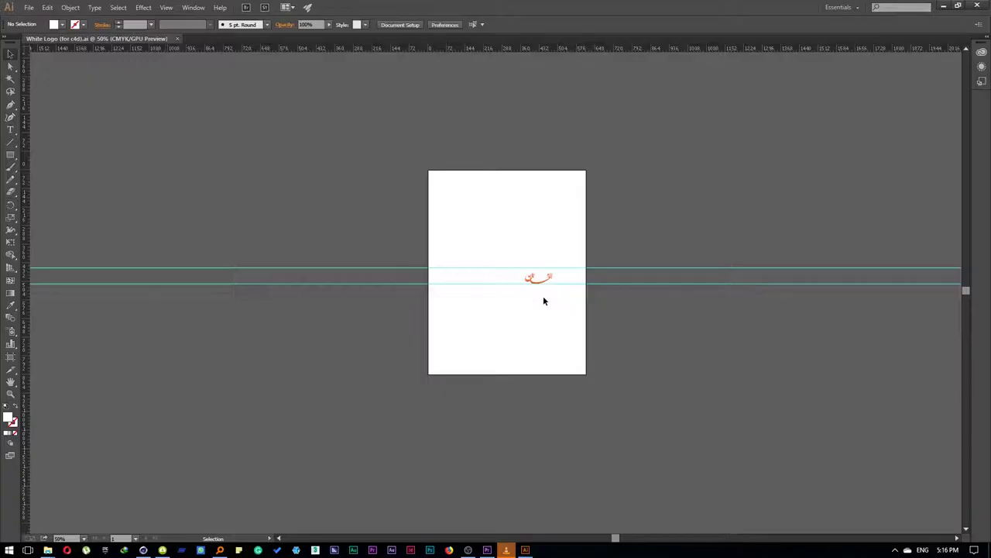
key(ctrl+a)
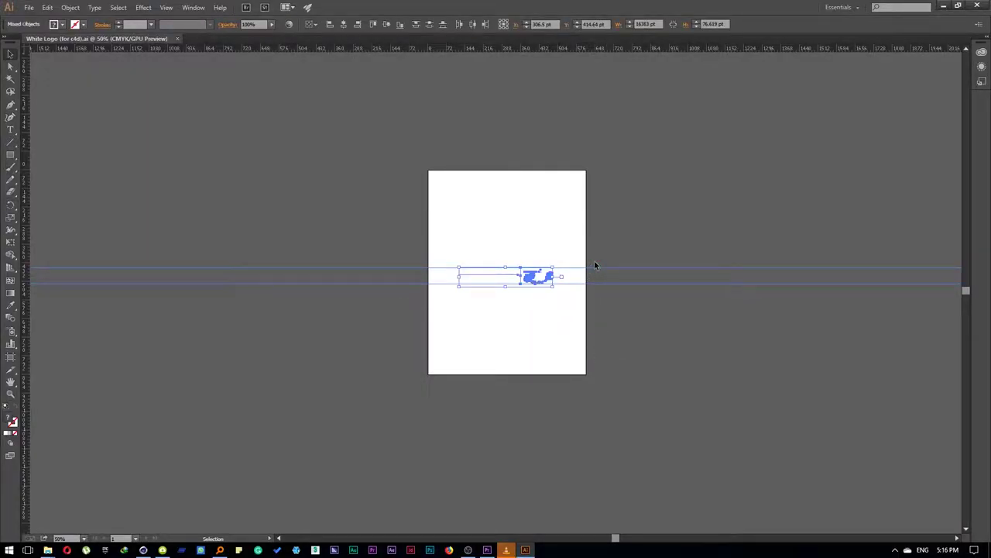
click(593, 267)
drag(593, 267, 575, 94)
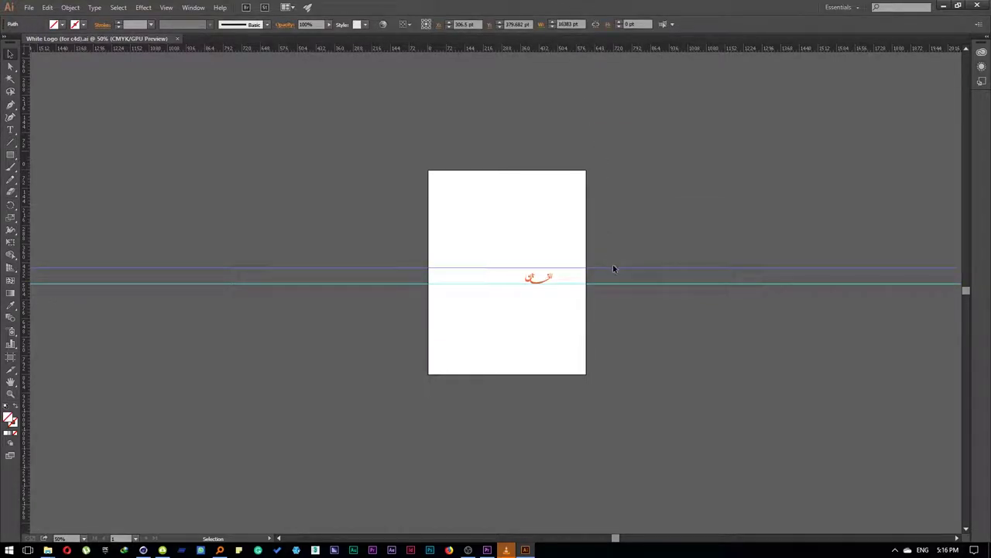
right_click(614, 268)
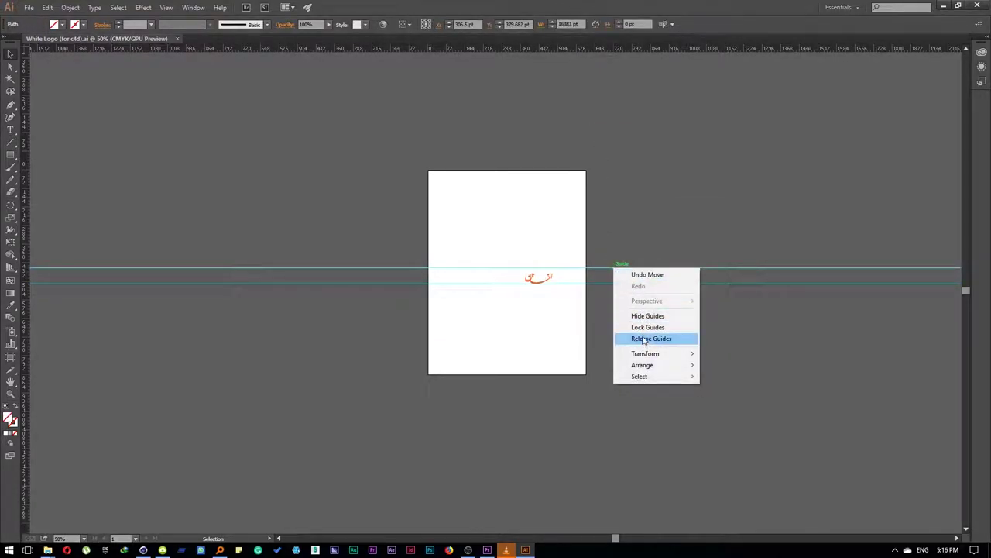
click(608, 274)
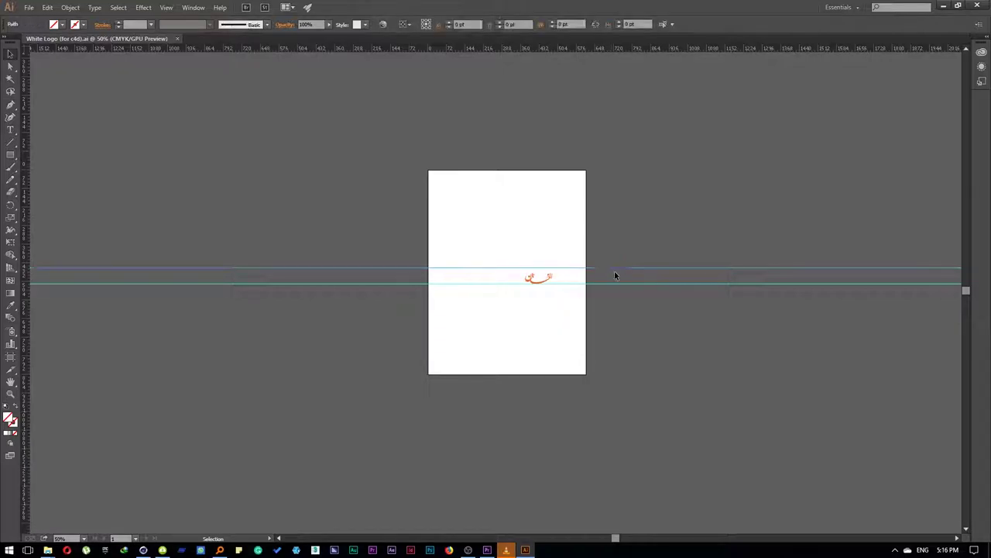
drag(615, 269, 618, 284)
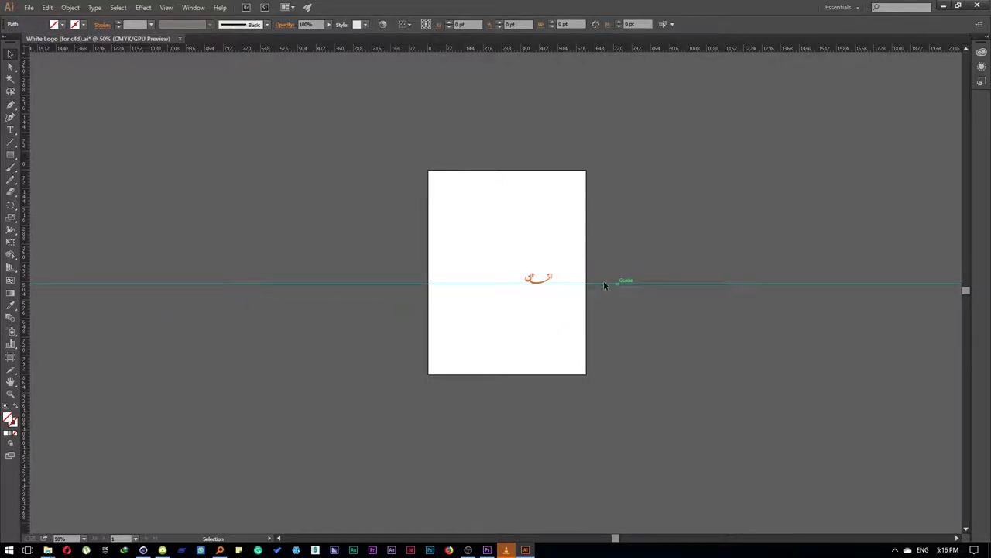
drag(604, 232, 405, 304)
Move the logo back to the centre of the artboard
drag(481, 284, 275, 285)
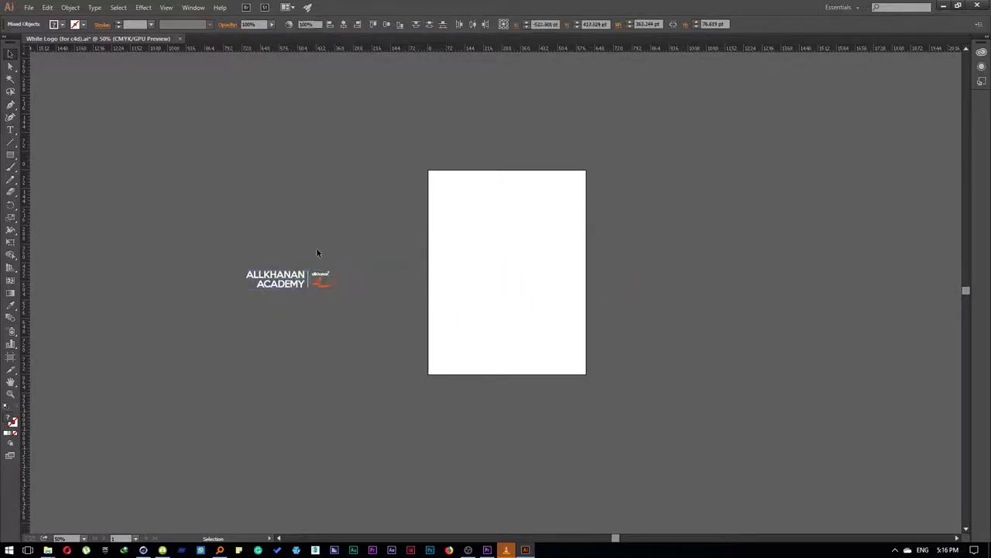
key(t)
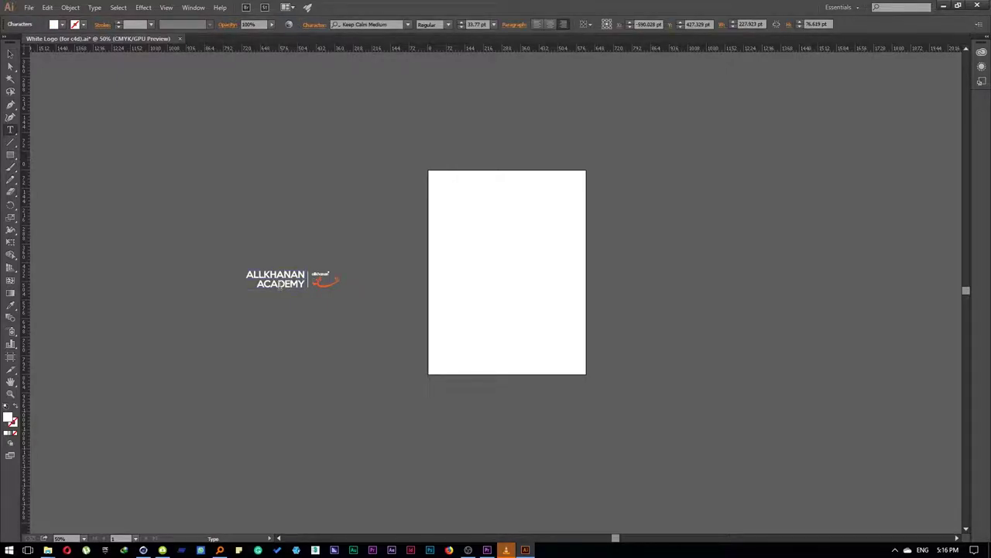
click(10, 53)
drag(285, 279, 499, 282)
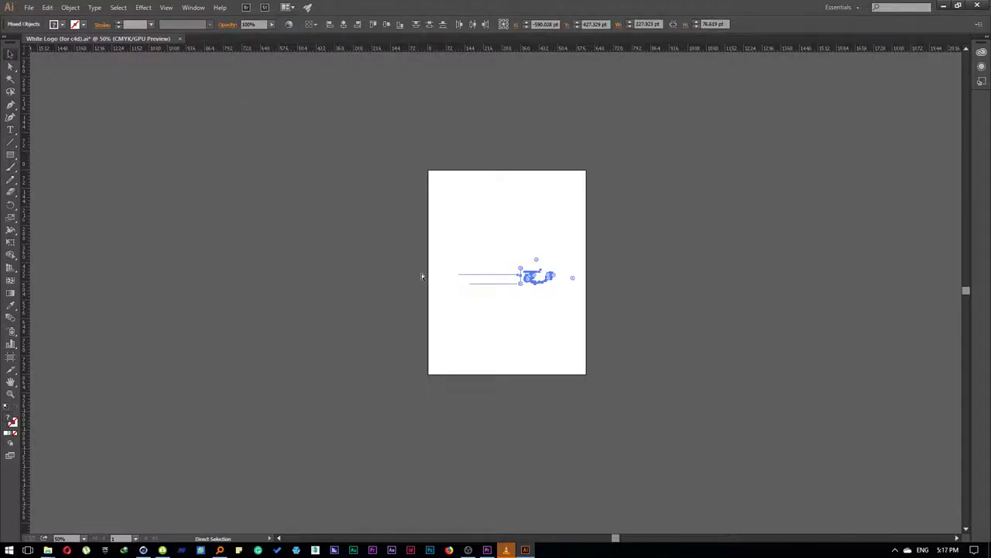
Select the ALLKHANAN ACADEMY text and expand it into outline shapes
triple_click(496, 285)
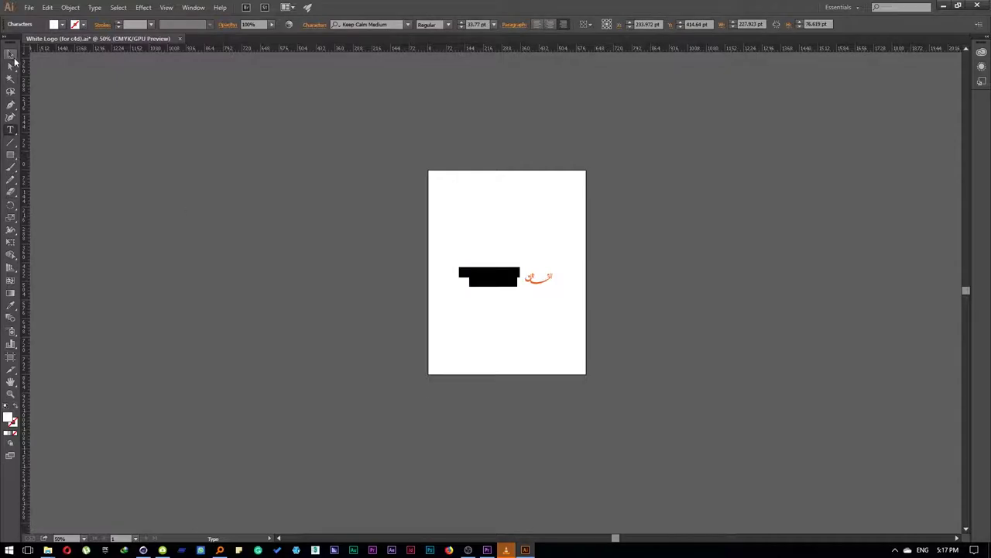
click(12, 54)
click(479, 296)
click(494, 286)
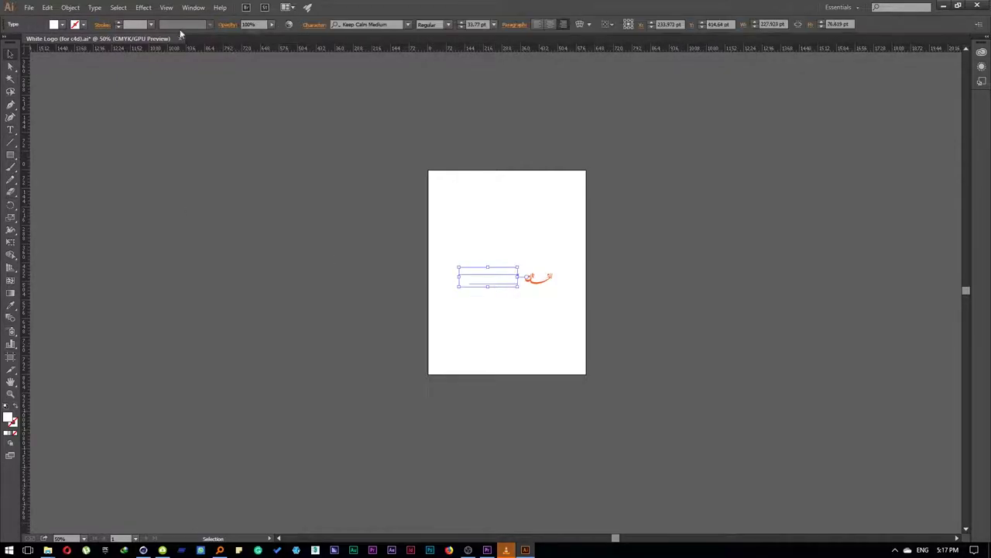
click(70, 7)
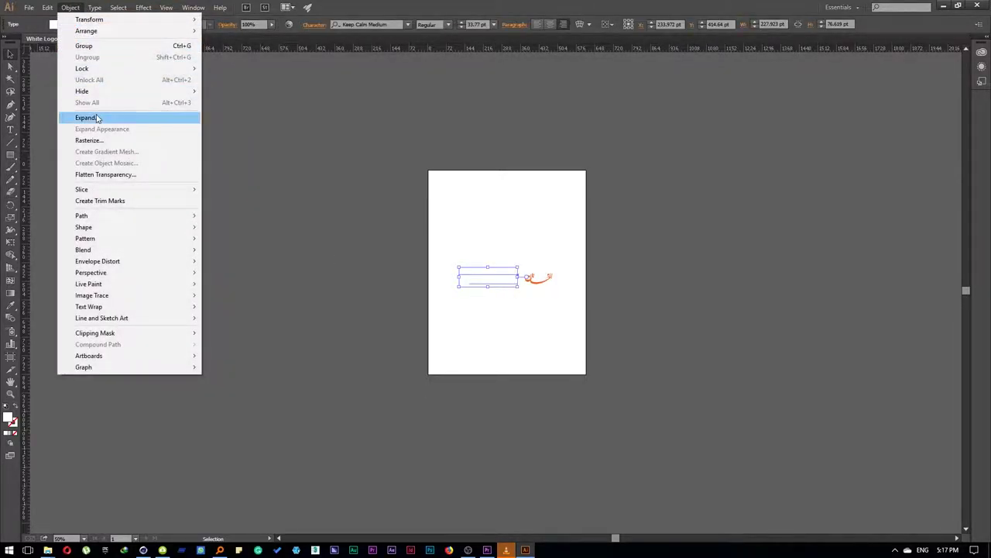
click(87, 117)
click(468, 332)
Resave over White Logo (for c4d).ai with the existing save options
click(431, 325)
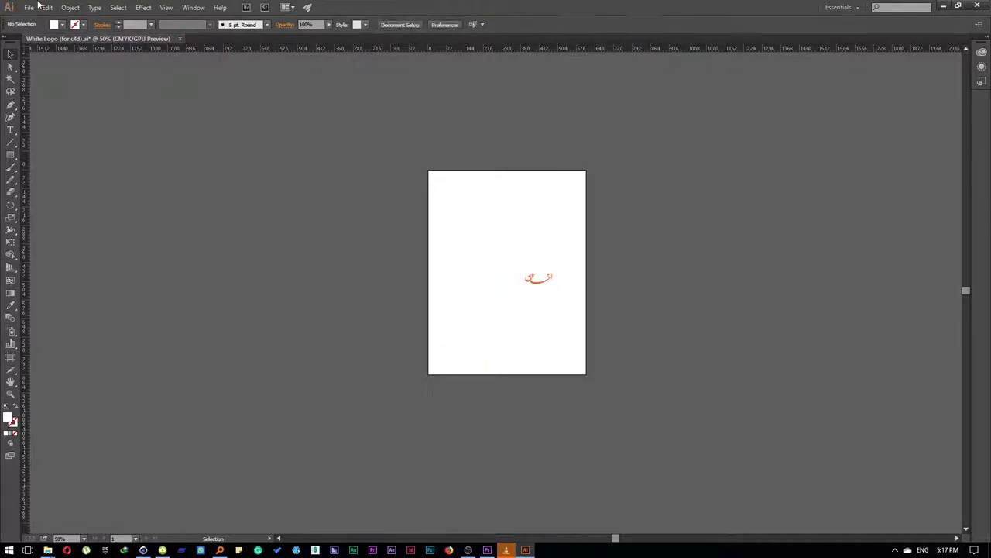
click(28, 7)
click(46, 101)
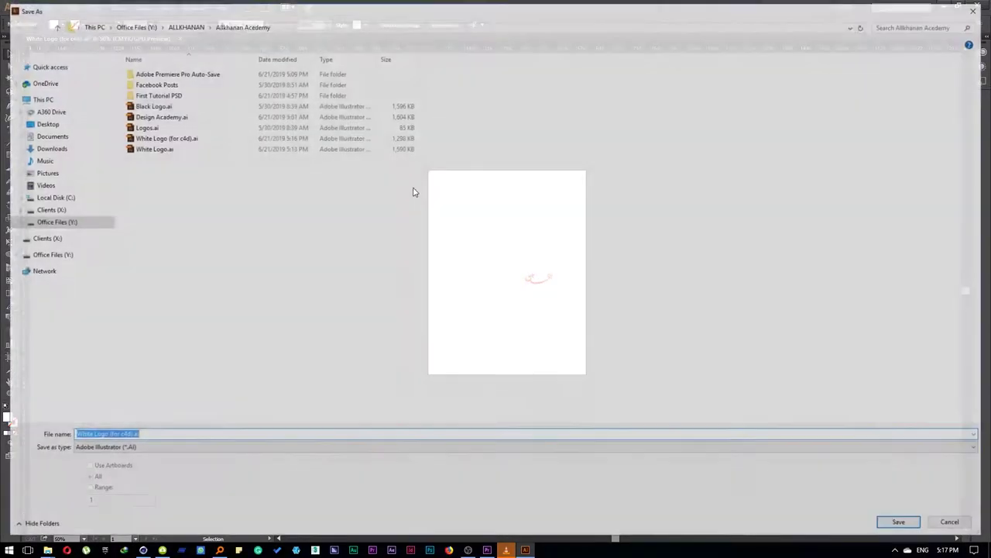
double_click(180, 136)
click(531, 314)
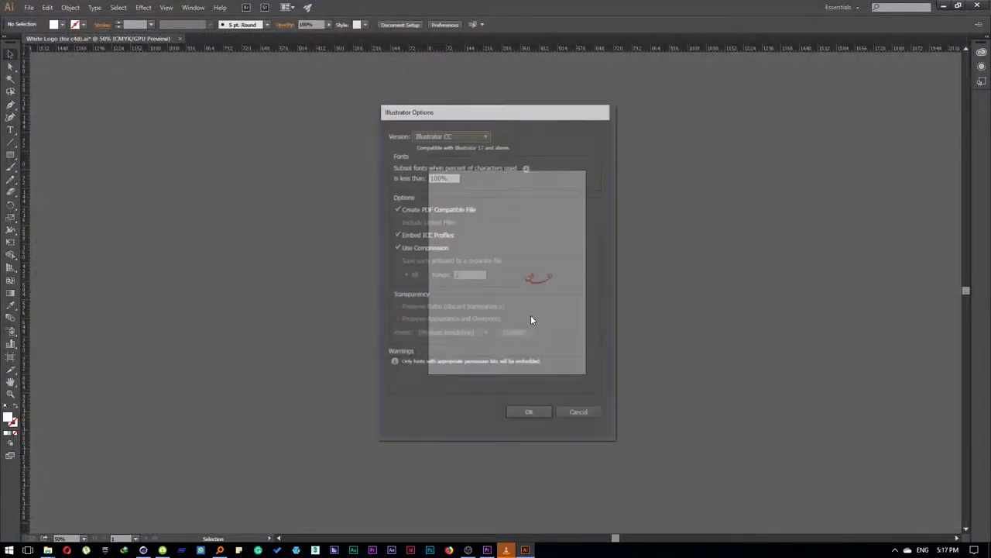
click(533, 413)
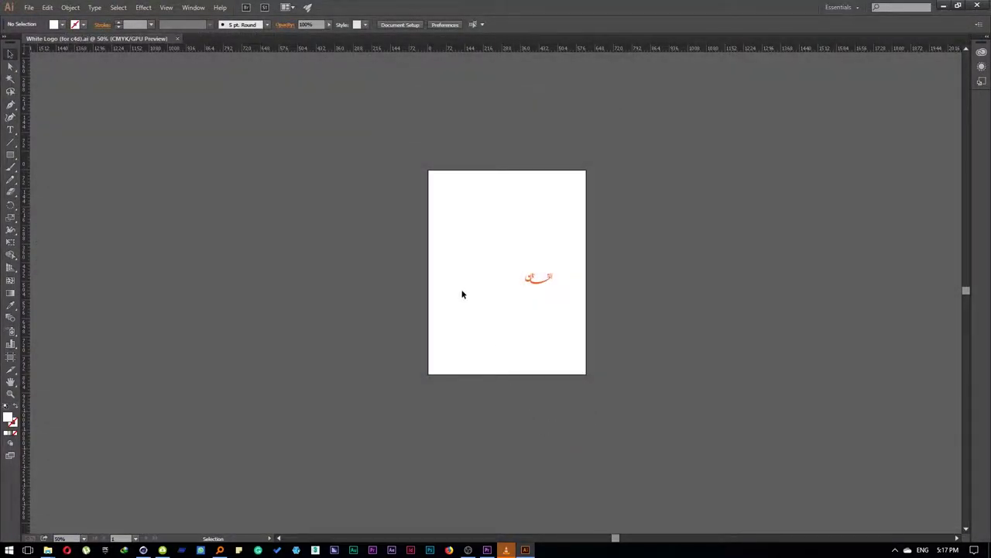
Save a copy as White Logo (for c4d) 2.ai in Illustrator 8 format
key(ctrl+shift+s)
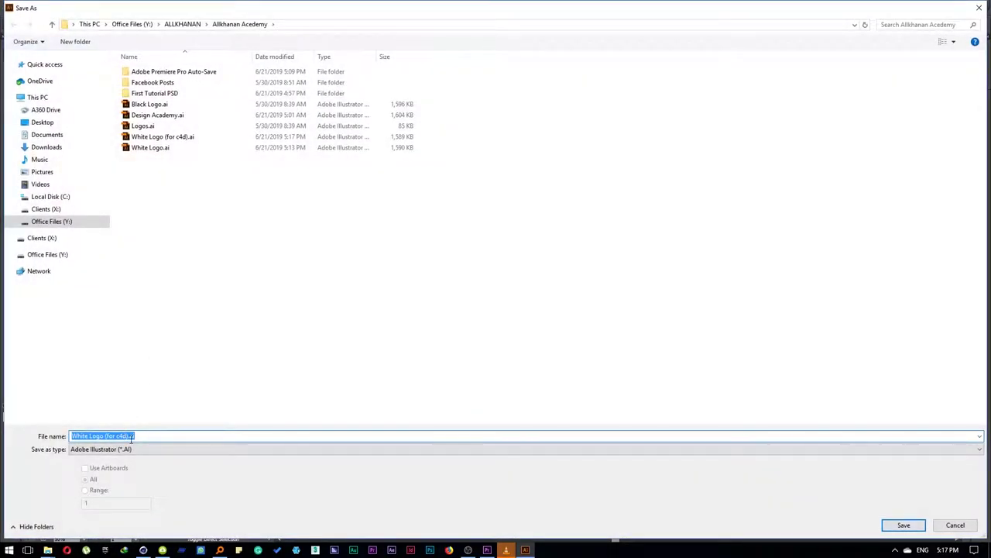
key(Return)
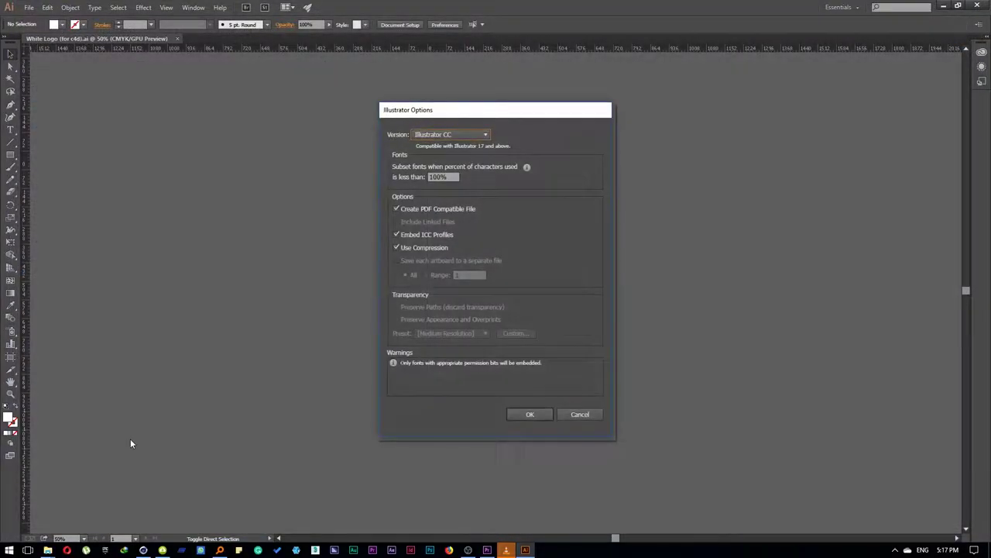
click(446, 135)
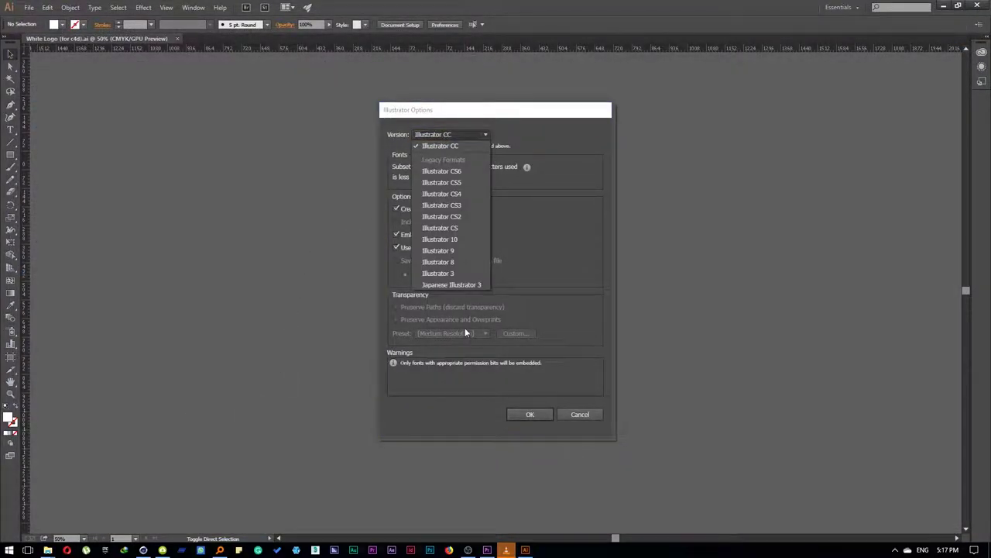
click(461, 265)
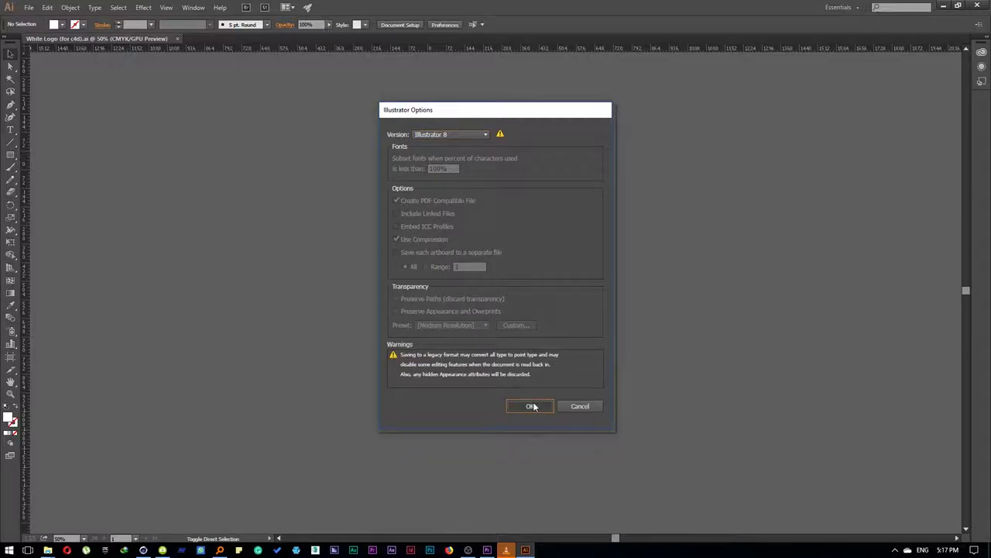
click(532, 406)
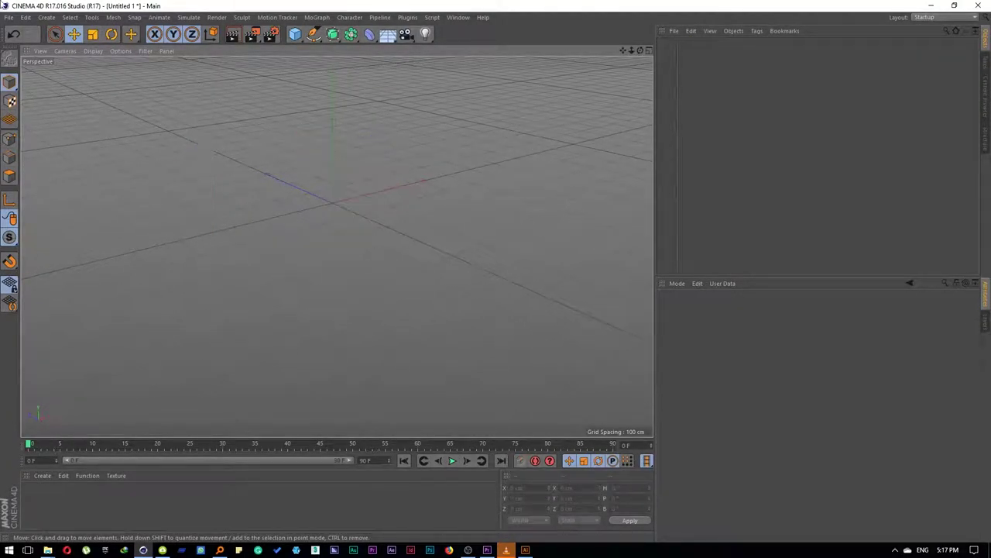
Merge the Illustrator logo file White Logo (for c4d) 2 into the scene
click(8, 17)
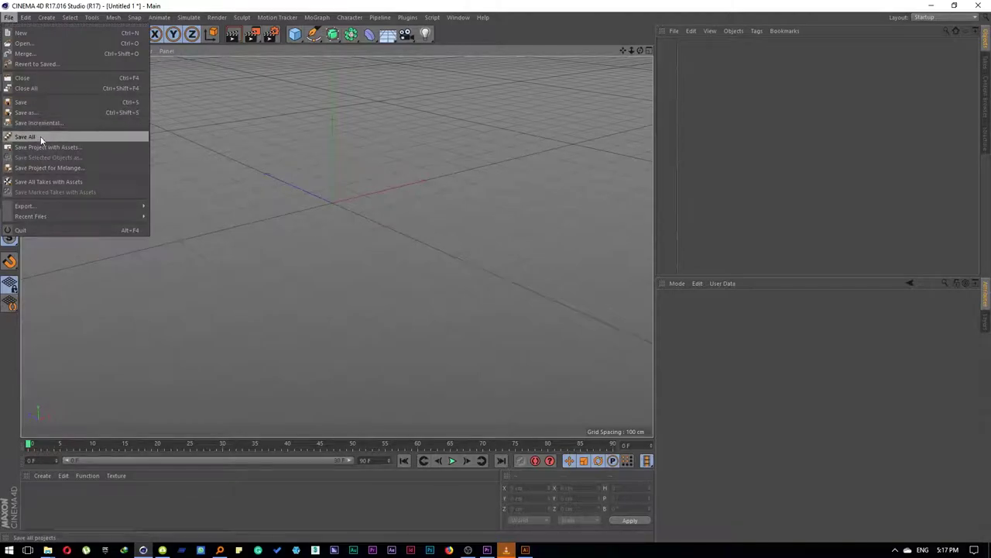
click(26, 54)
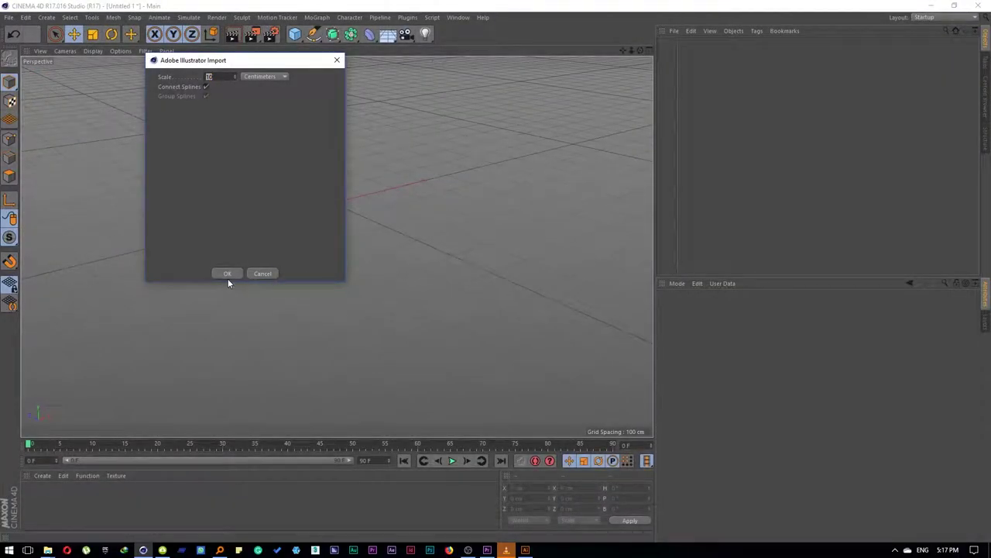
click(227, 274)
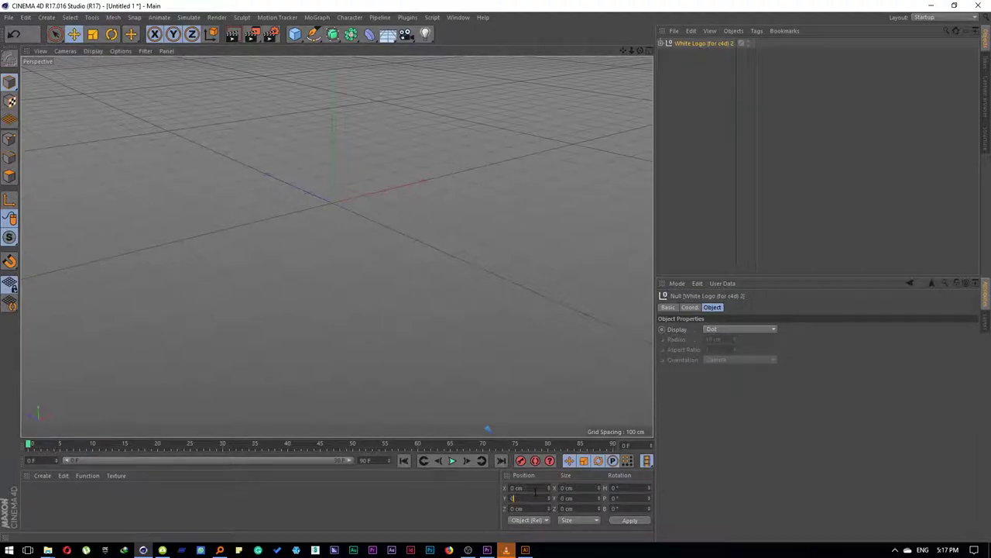
Orbit to view the outlines, then select and expand the White Logo group
click(469, 338)
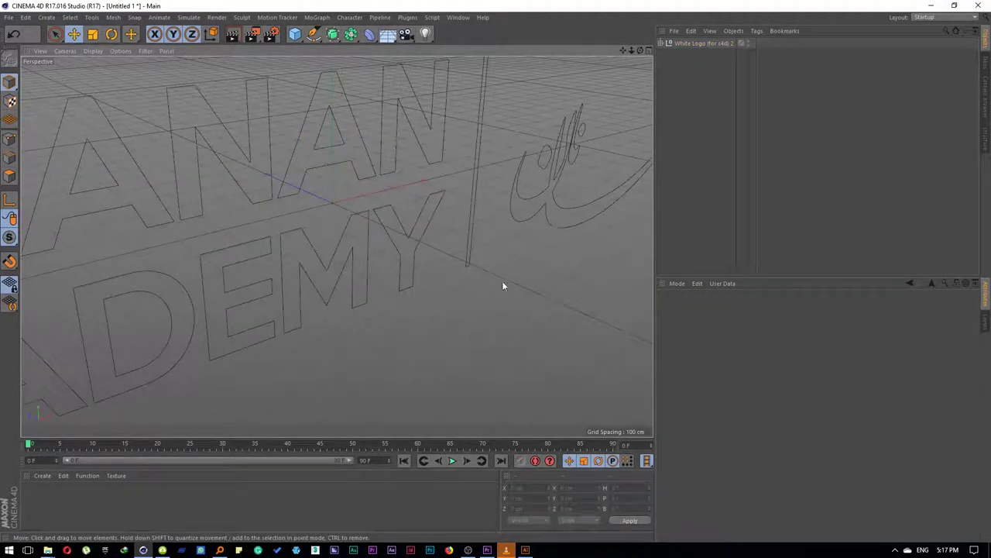
drag(502, 280, 459, 206)
scroll(363, 193, down, 5)
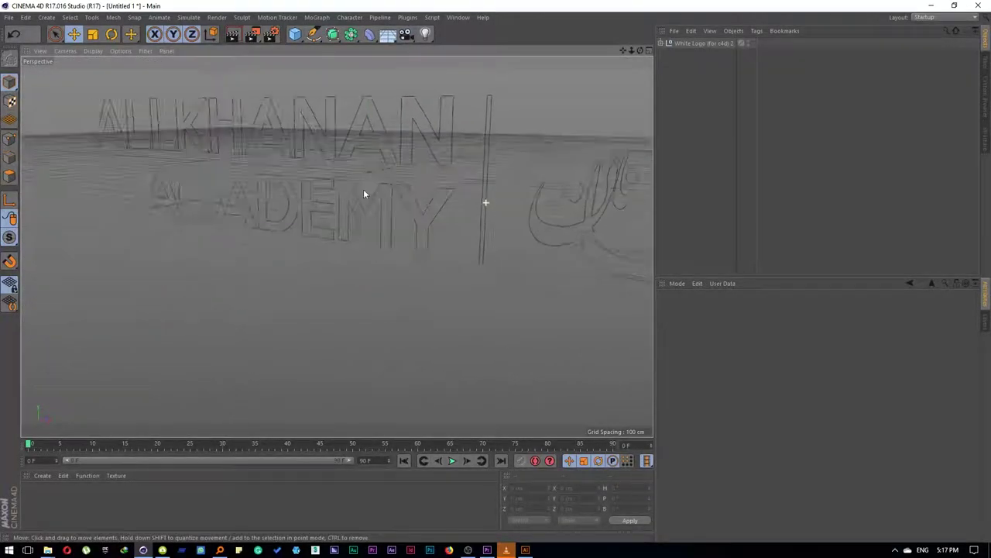
mouse_move(351, 196)
mouse_down()
mouse_move(305, 246)
mouse_move(297, 288)
mouse_move(309, 275)
mouse_up()
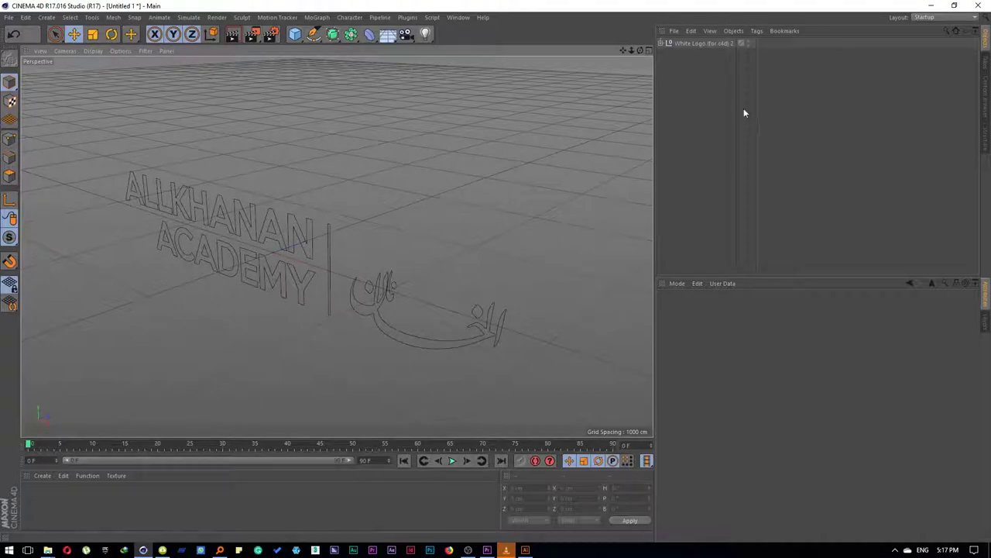
click(708, 45)
click(661, 44)
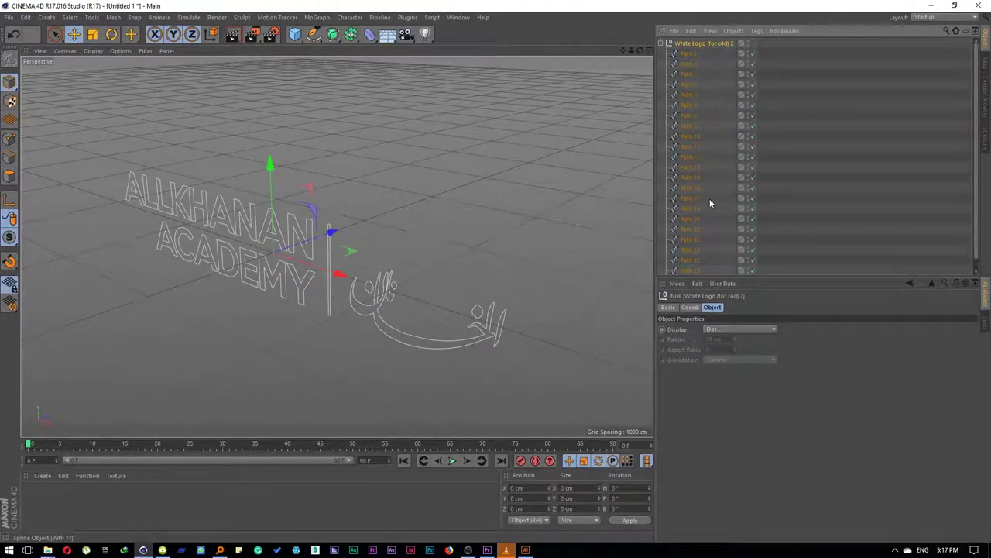
Join all the Path pieces into one spline with Connect Objects + Delete
shift+click(701, 271)
right_click(697, 155)
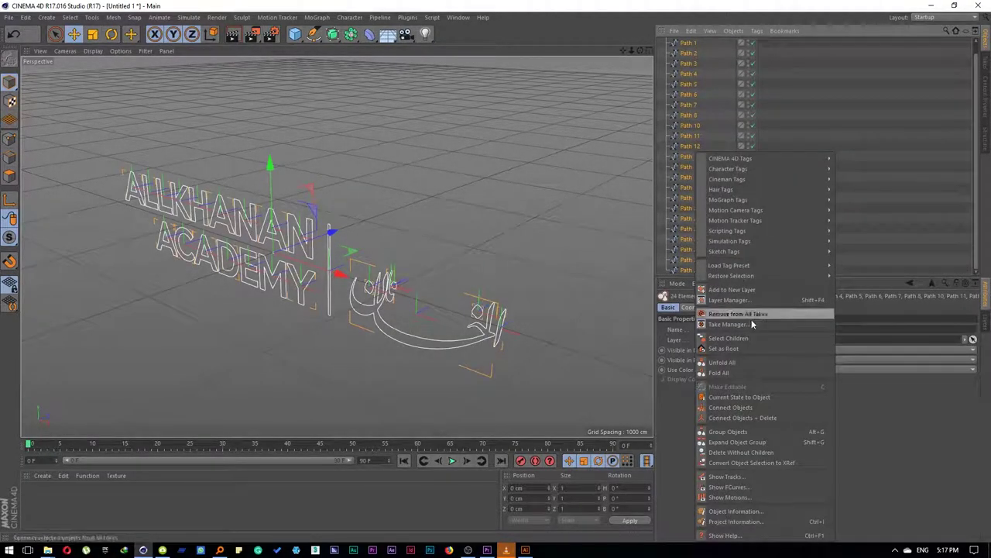
click(734, 418)
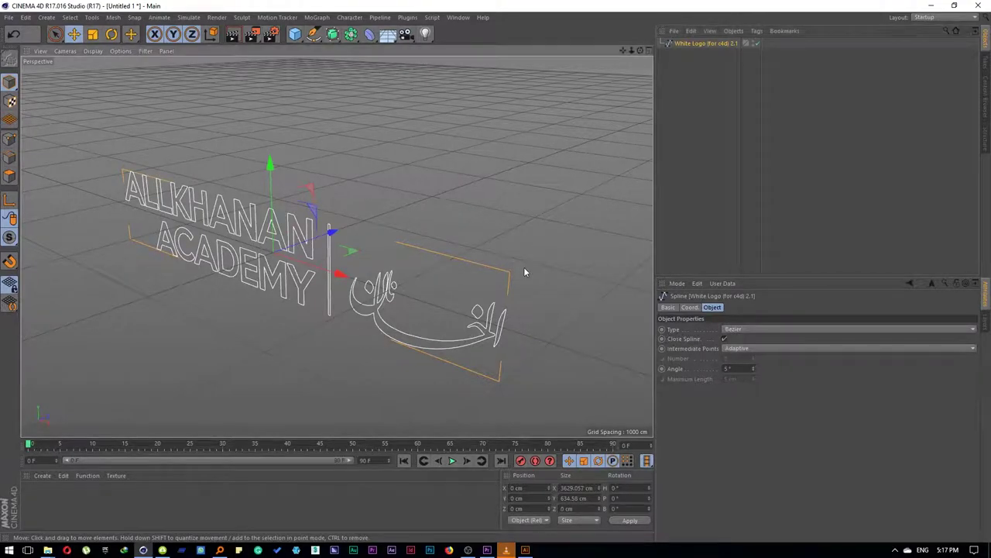
Switch to the four-view layout, frame the logo in the Front view, and reselect the spline
click(524, 272)
drag(524, 271, 352, 288)
middle_click(353, 288)
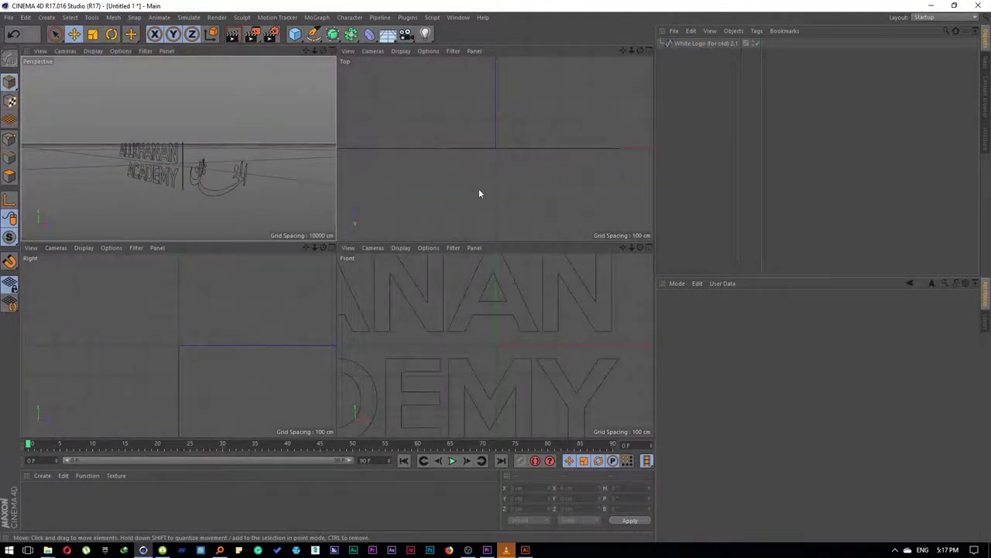
click(476, 166)
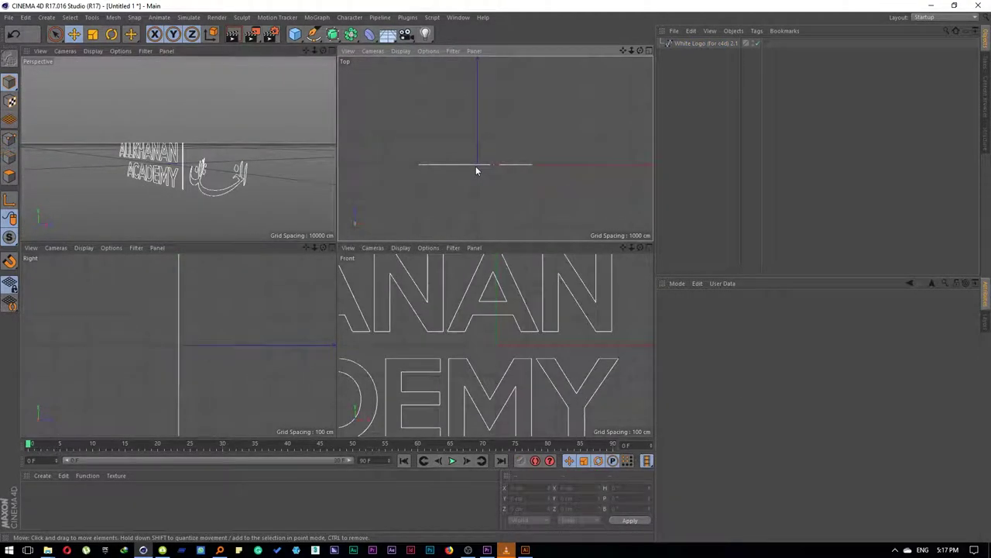
click(471, 279)
key(h)
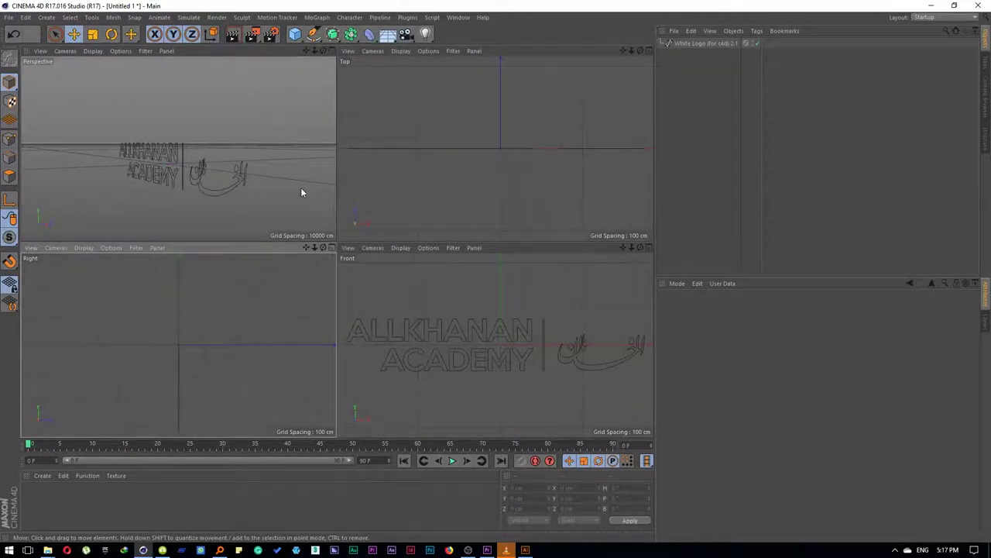
drag(301, 187, 288, 243)
drag(255, 213, 197, 202)
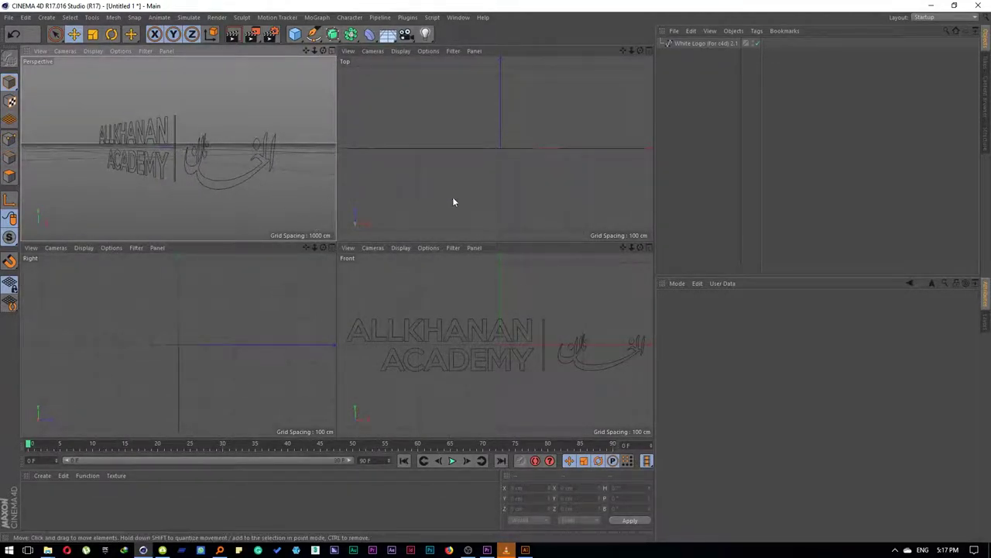
click(544, 148)
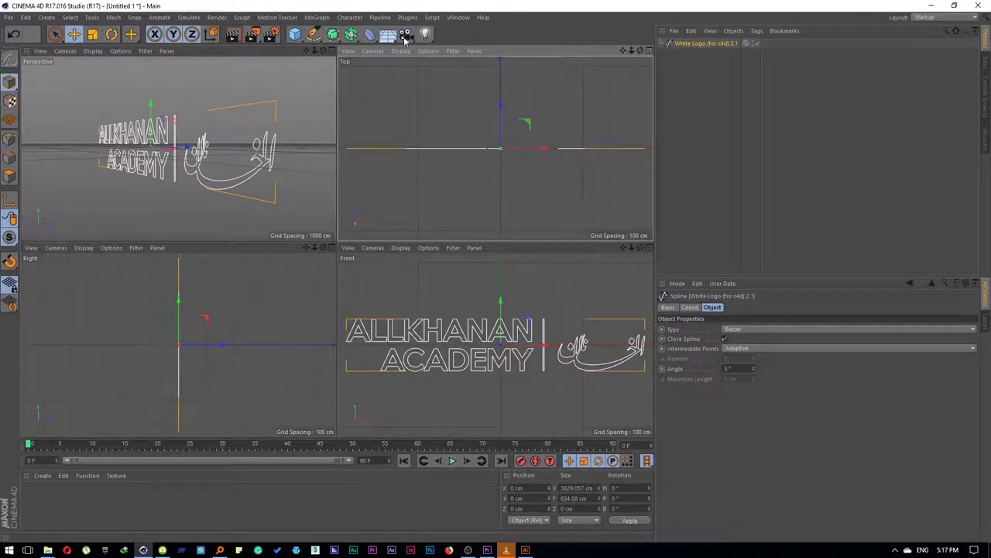
Put the logo spline inside an Extrude and set its depth to 44 cm
drag(334, 36, 455, 47)
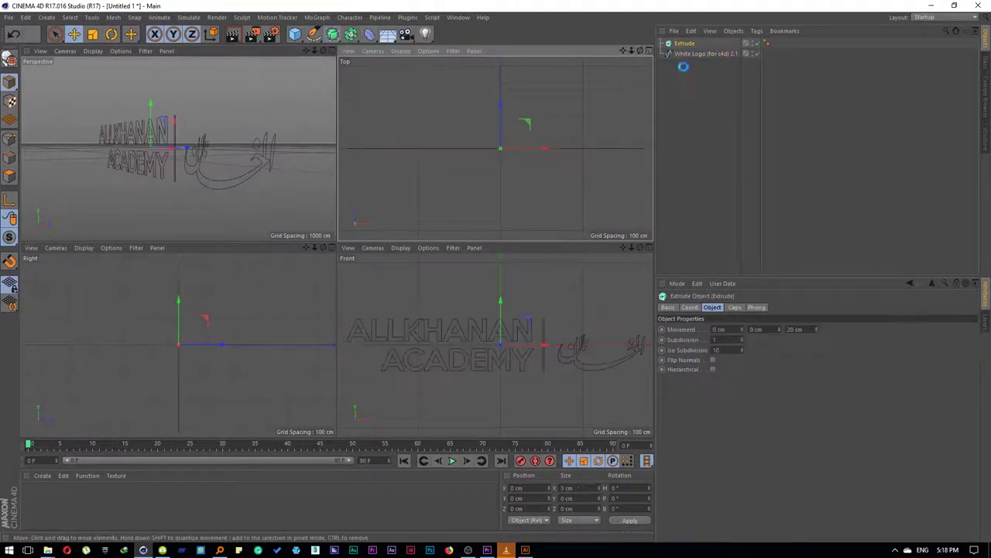
click(688, 54)
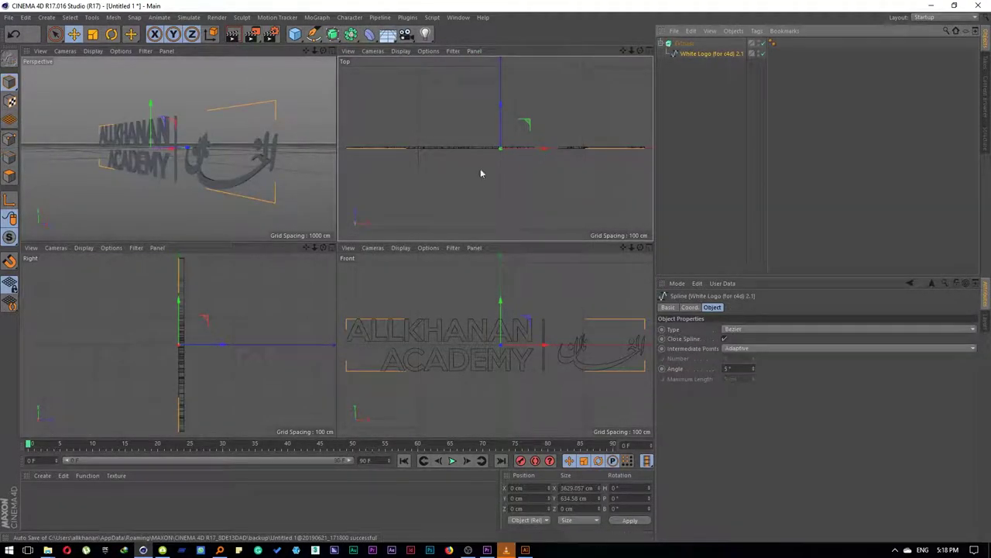
click(686, 44)
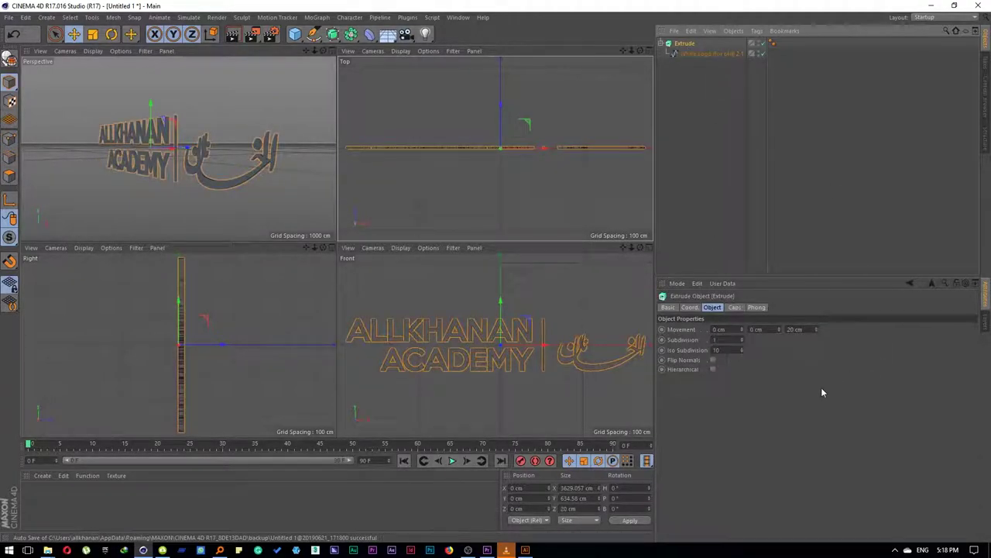
drag(816, 329, 816, 294)
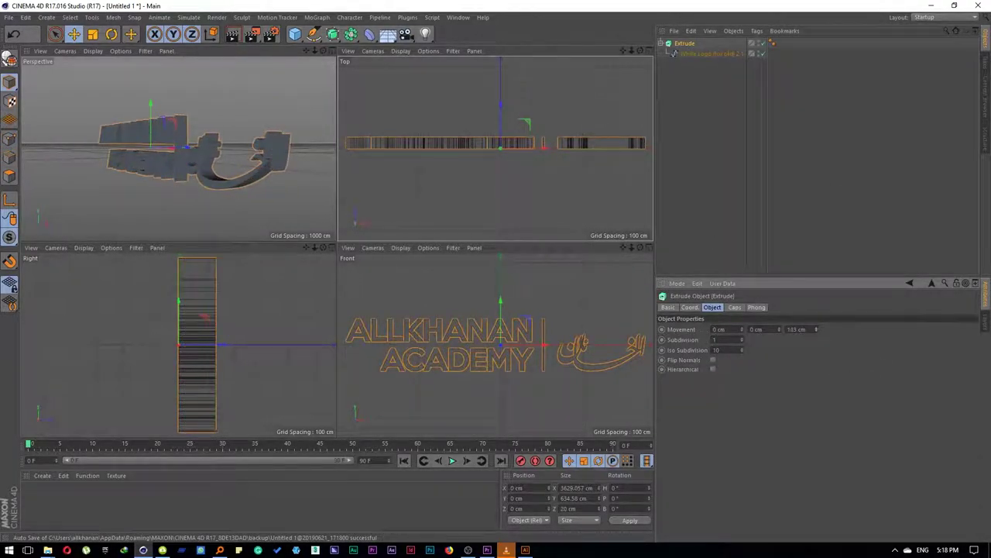
drag(817, 330, 275, 240)
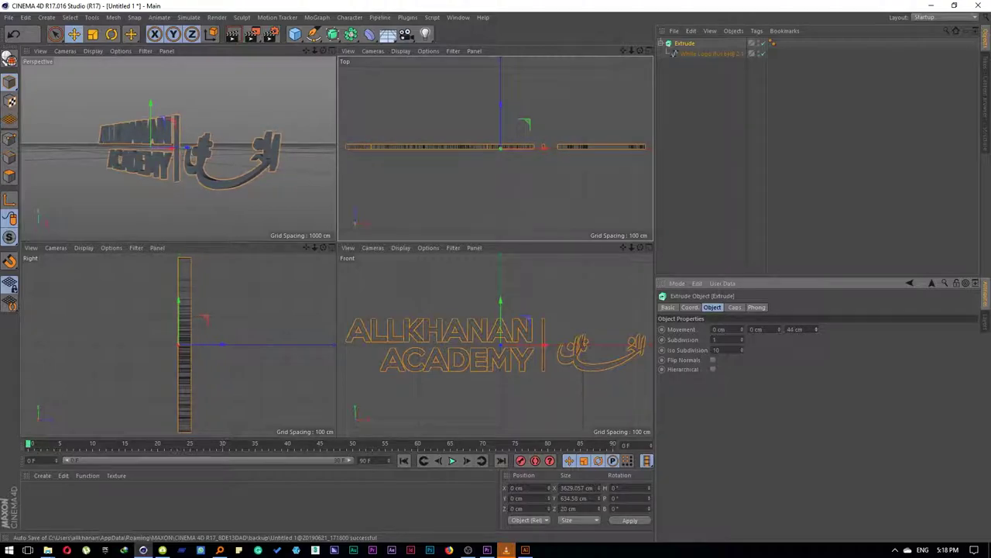
Check the extruded logo in perspective, then maximize the Front view on its own
click(253, 203)
middle_click(240, 201)
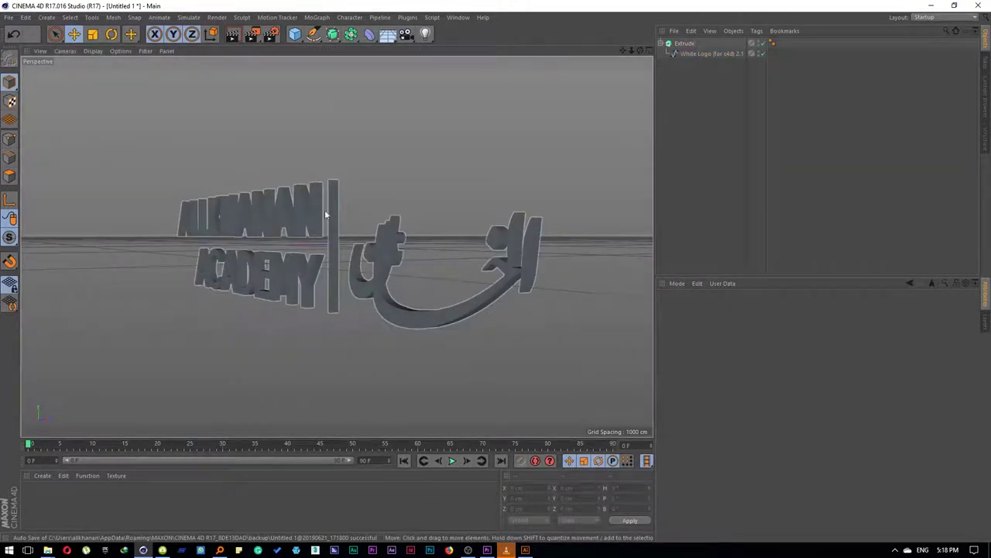
alt+drag(338, 195, 318, 247)
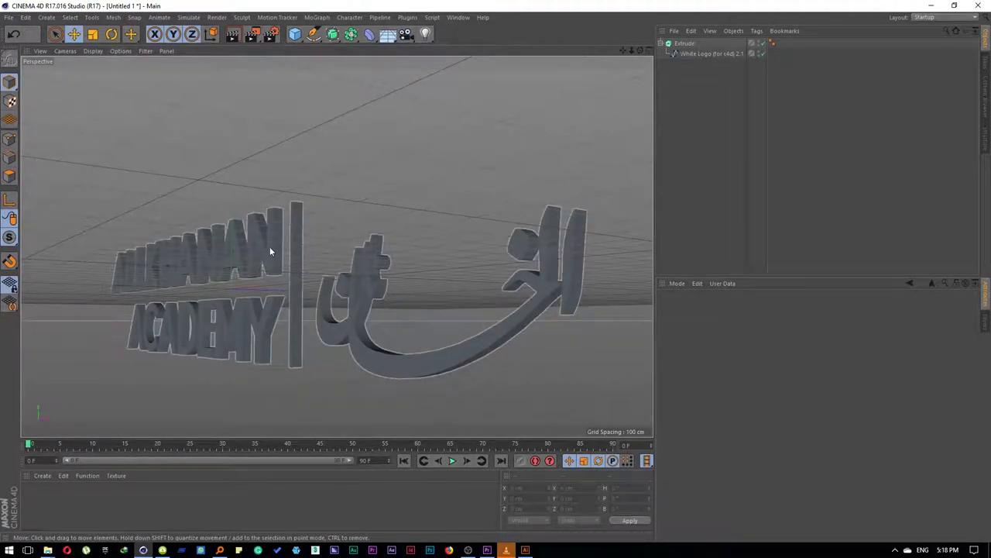
click(223, 264)
mouse_move(223, 263)
mouse_down()
mouse_move(270, 261)
mouse_move(267, 271)
mouse_up()
drag(245, 222, 258, 264)
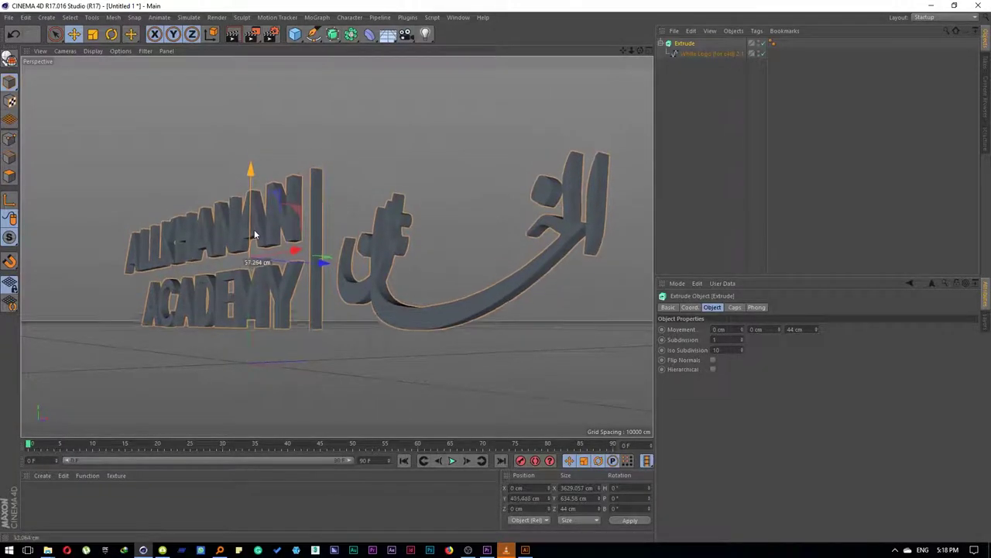
click(326, 227)
alt+drag(323, 230, 289, 246)
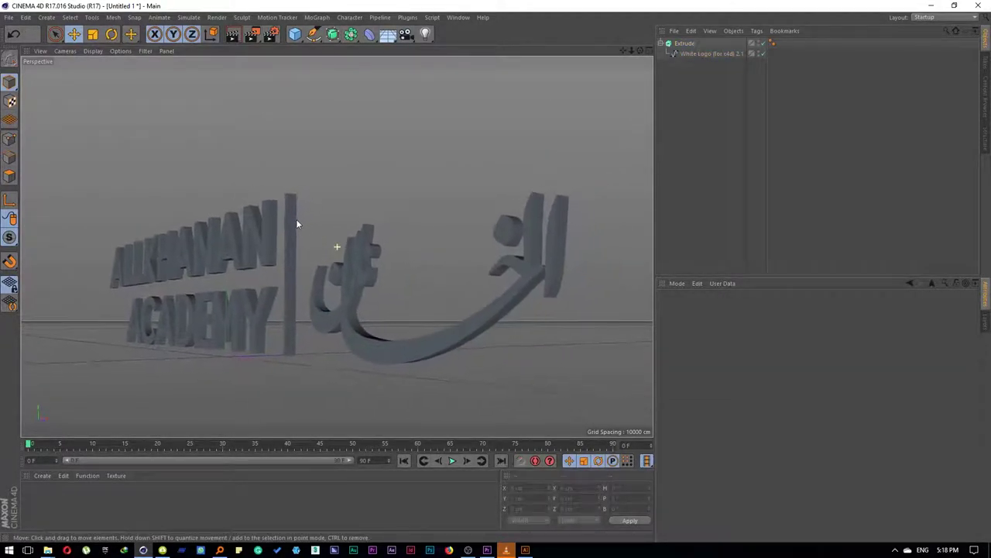
middle_click(38, 180)
middle_click(491, 338)
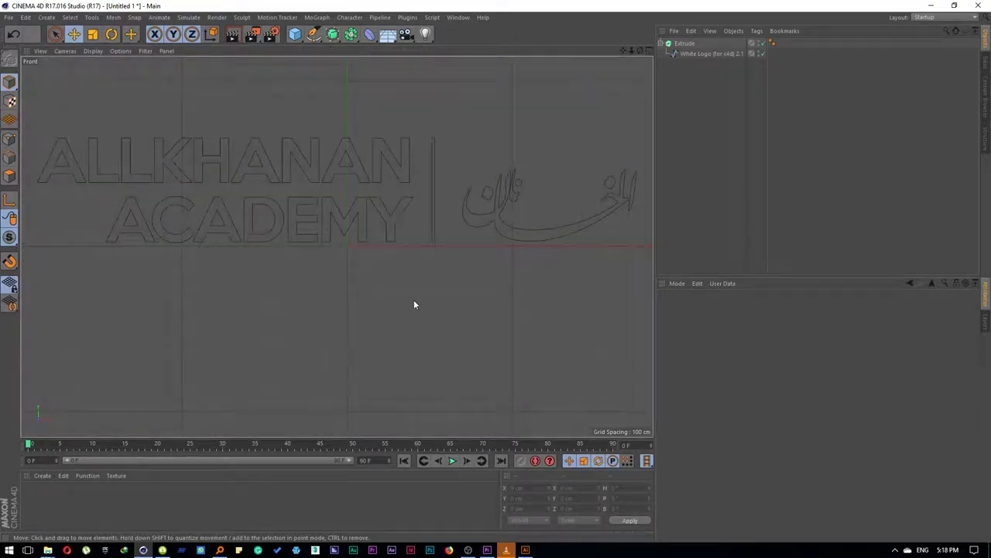
scroll(398, 266, down, 4)
scroll(373, 300, up, 2)
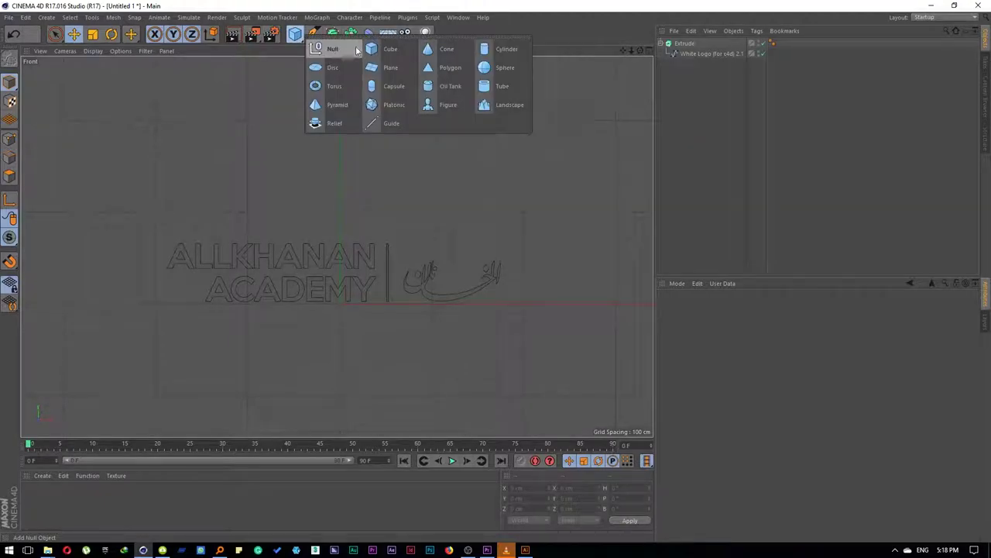
Add a cube, raise it, stretch it to about 4322 cm wide, and push it behind the logo
drag(297, 39, 372, 46)
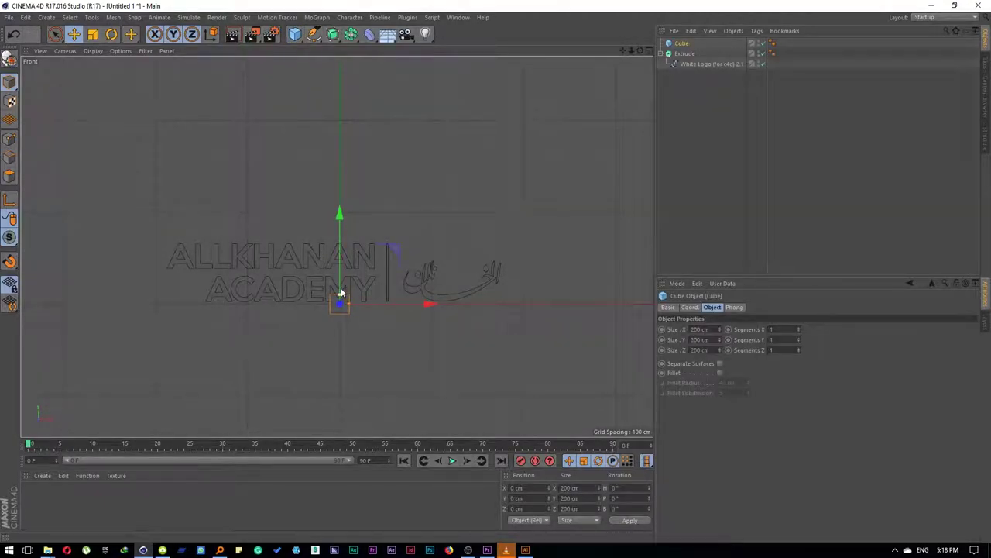
mouse_move(344, 293)
mouse_down()
mouse_move(341, 265)
mouse_move(535, 262)
mouse_up()
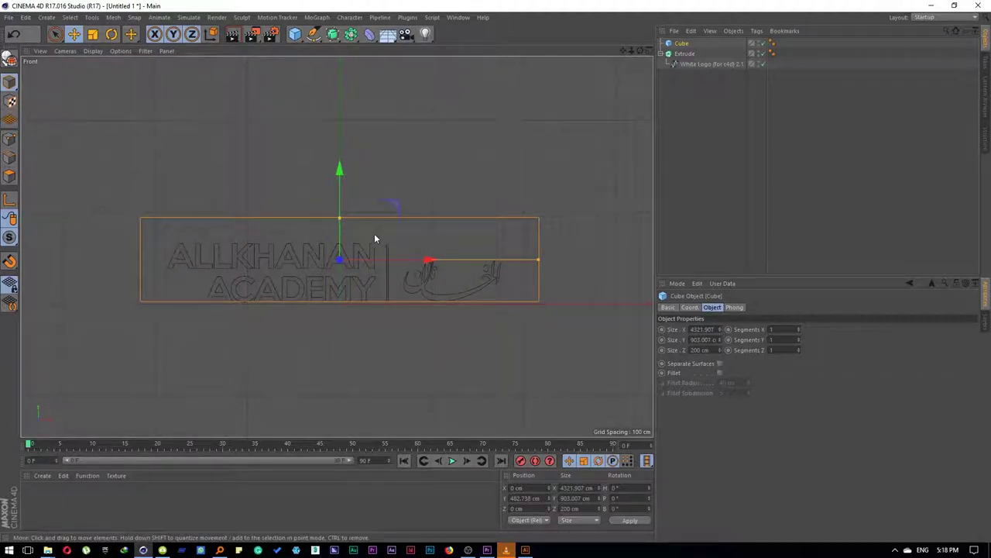
drag(374, 233, 376, 249)
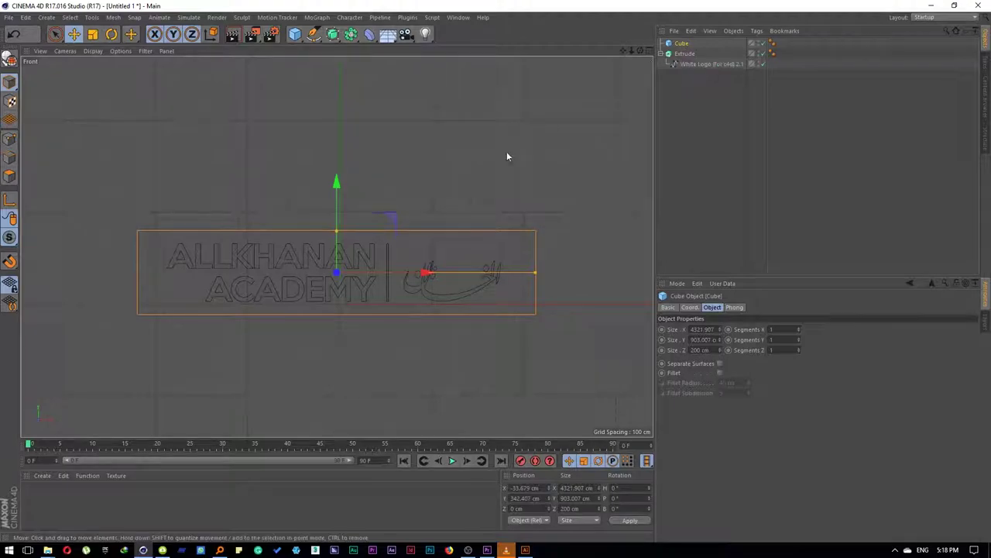
middle_click(507, 151)
middle_click(181, 205)
drag(294, 287, 321, 285)
Create a new black material with transparency enabled and refraction set to 1.25
double_click(62, 492)
double_click(32, 493)
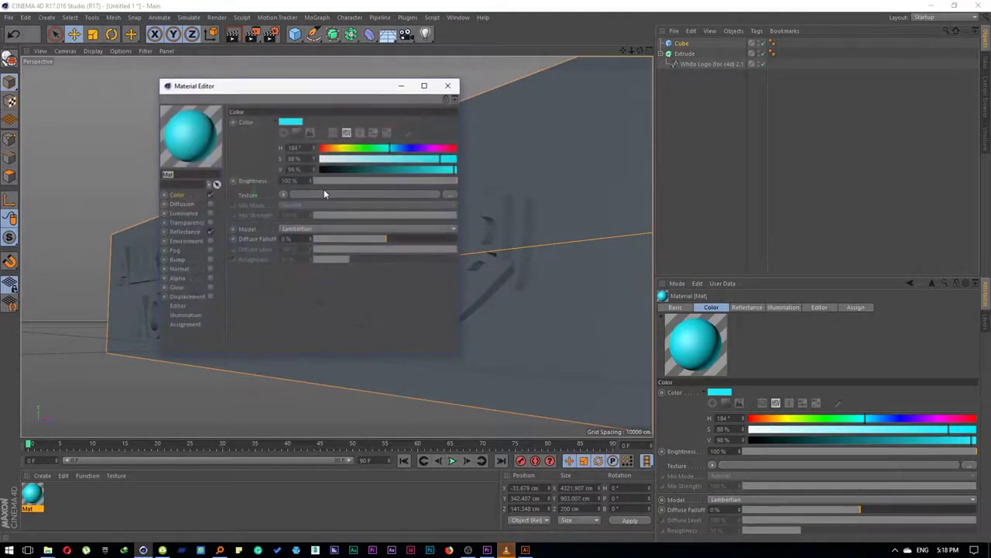
drag(333, 169, 314, 169)
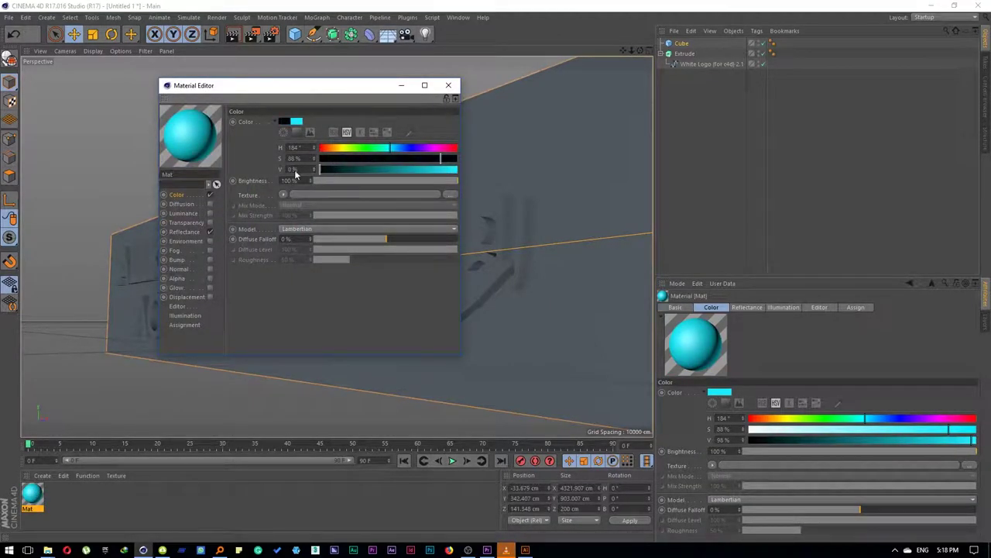
click(210, 222)
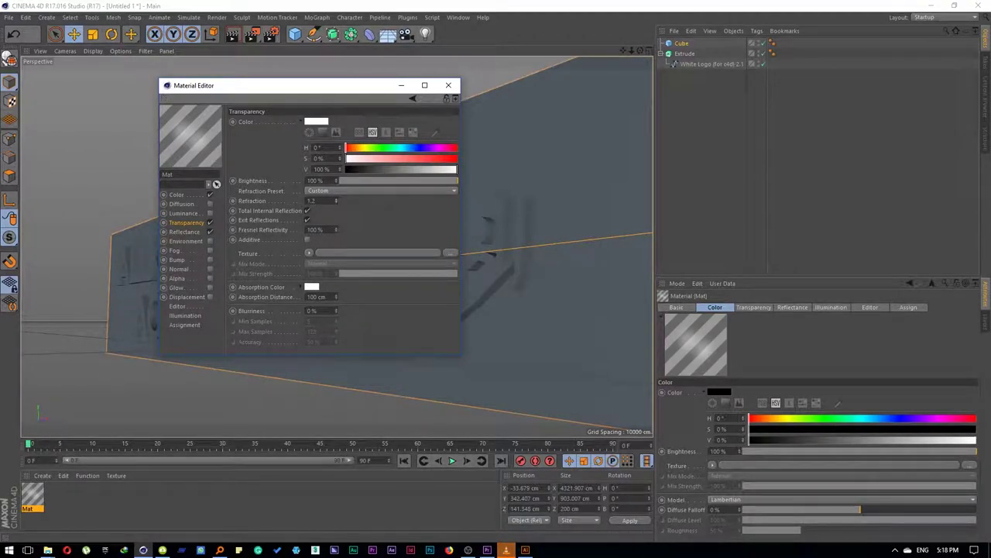
drag(319, 200, 299, 200)
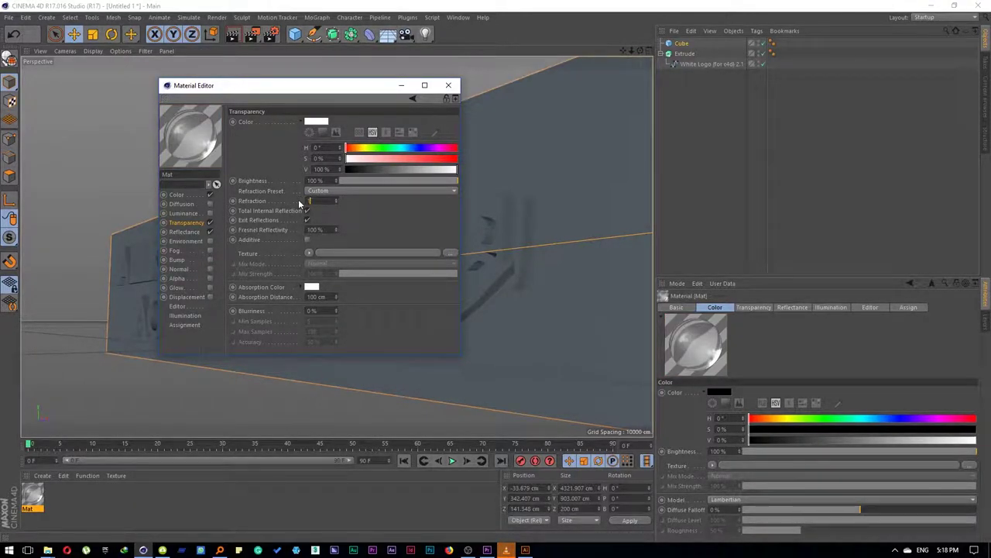
text(1.25)
key(Return)
Add a Beckmann reflection layer to the transparent material's reflectance
click(183, 233)
click(248, 149)
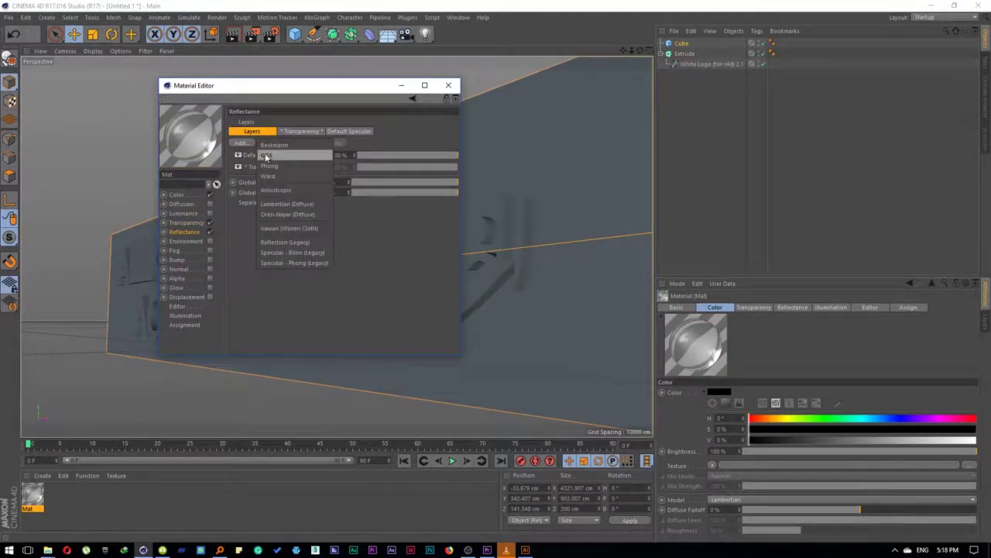
click(267, 155)
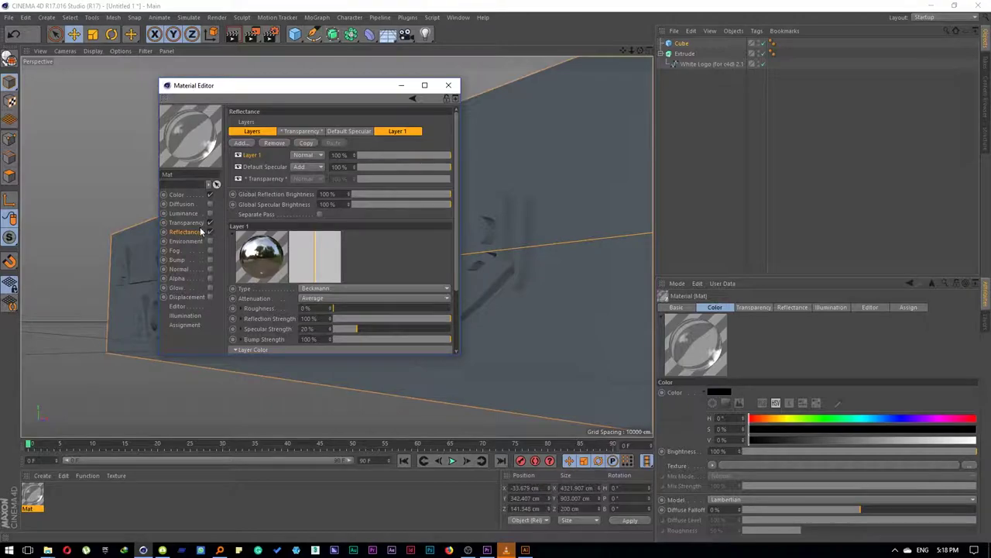
click(194, 223)
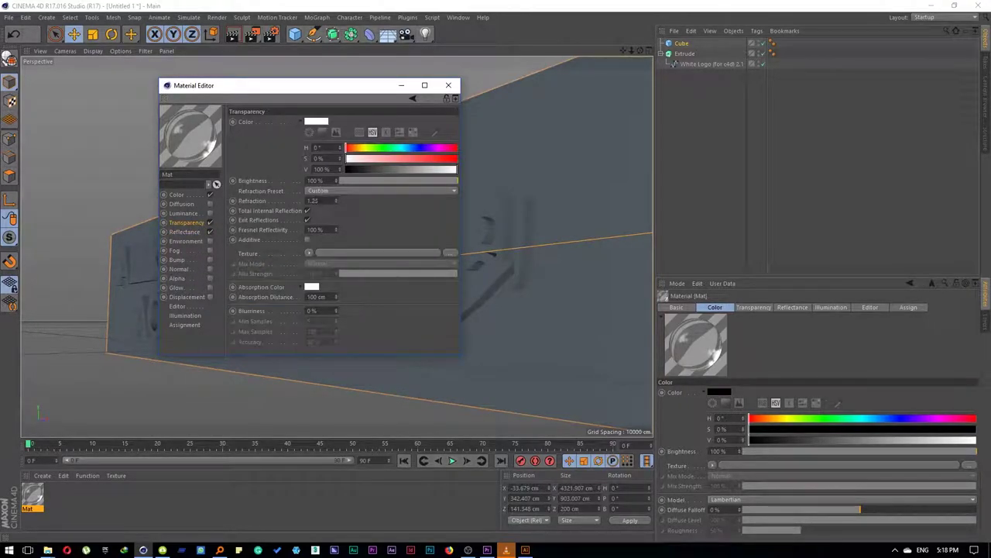
click(448, 85)
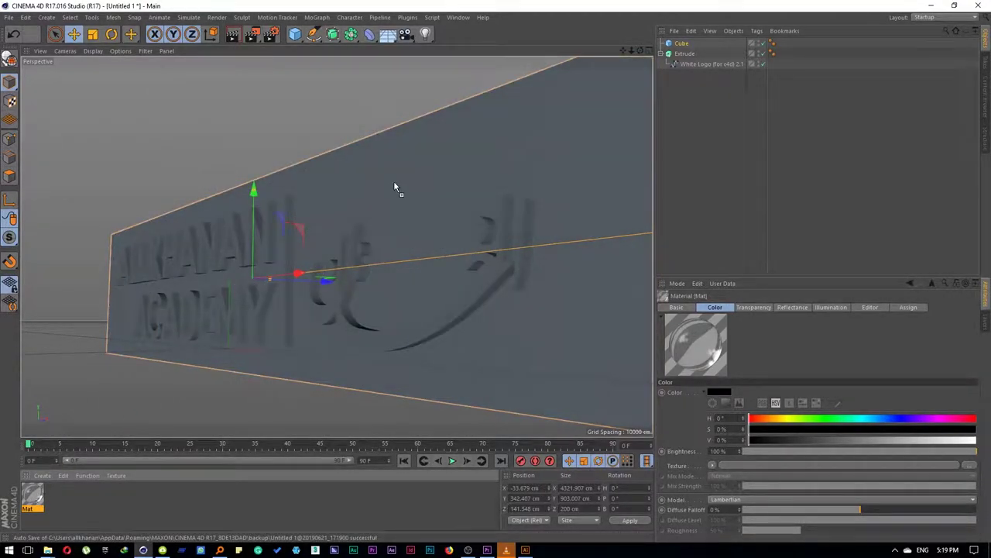
Create Mat.1 with Color off and Luminance on, then duplicate the panel cube
double_click(94, 499)
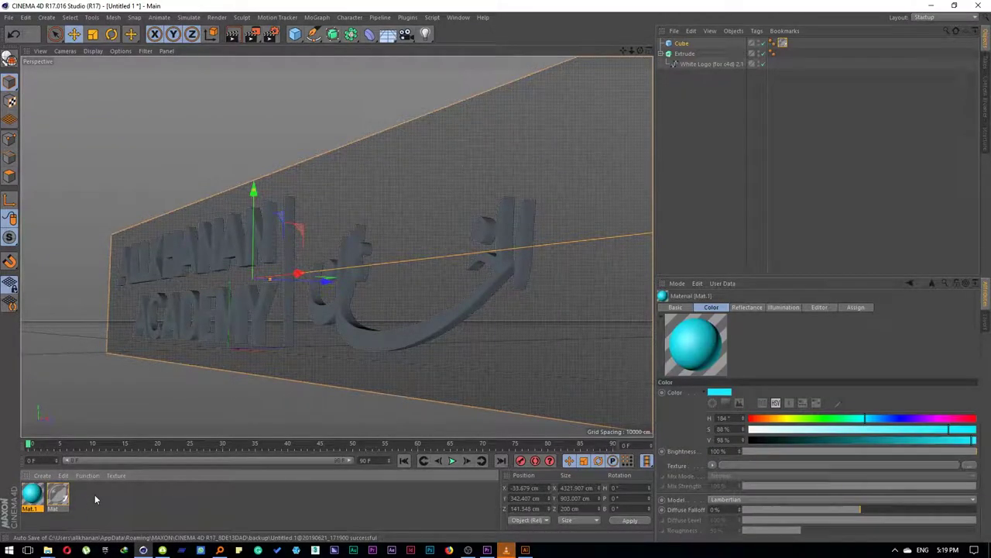
double_click(41, 498)
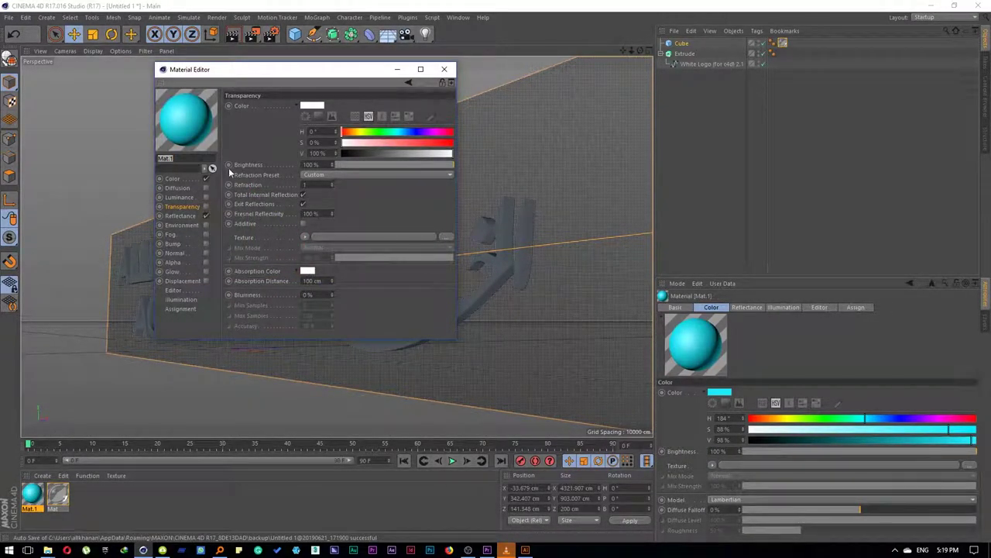
click(191, 197)
click(206, 196)
click(206, 178)
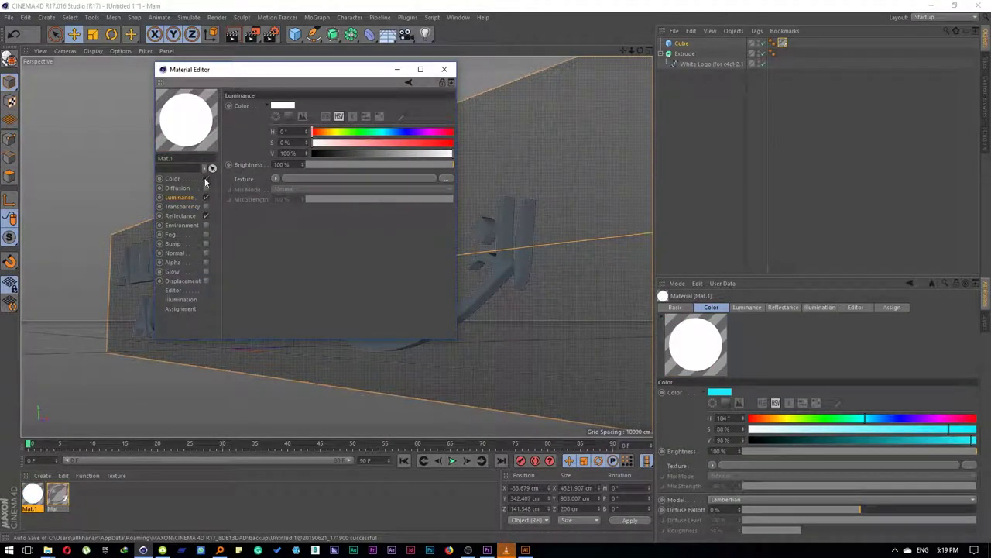
click(445, 69)
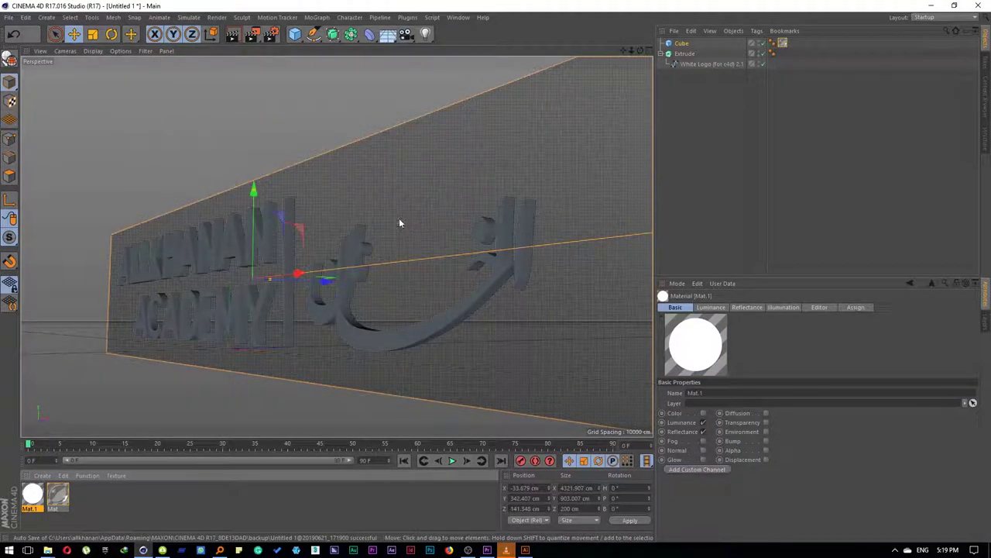
drag(327, 281, 332, 281)
Scale the copied cube Cube.1 up to about 120%
middle_click(357, 232)
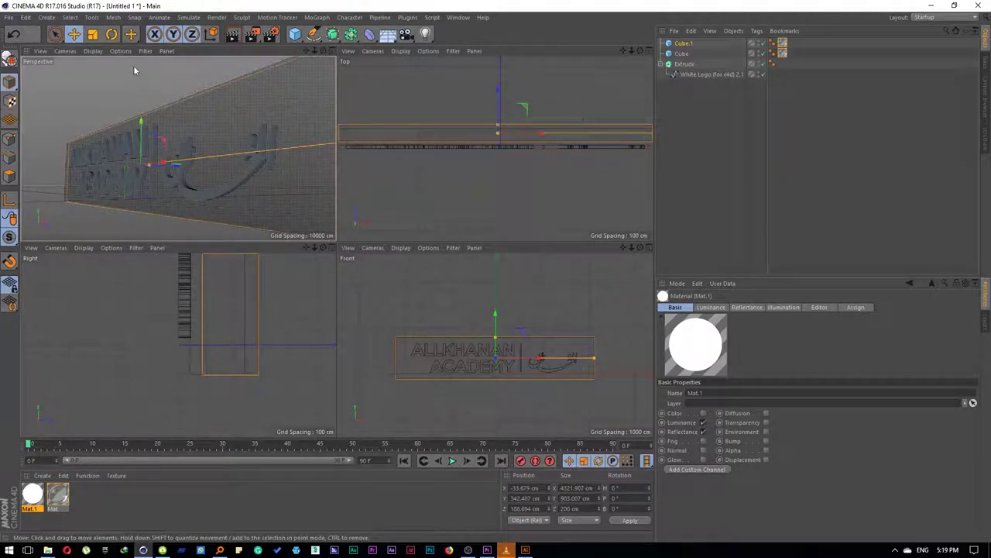
click(92, 34)
drag(484, 273, 527, 272)
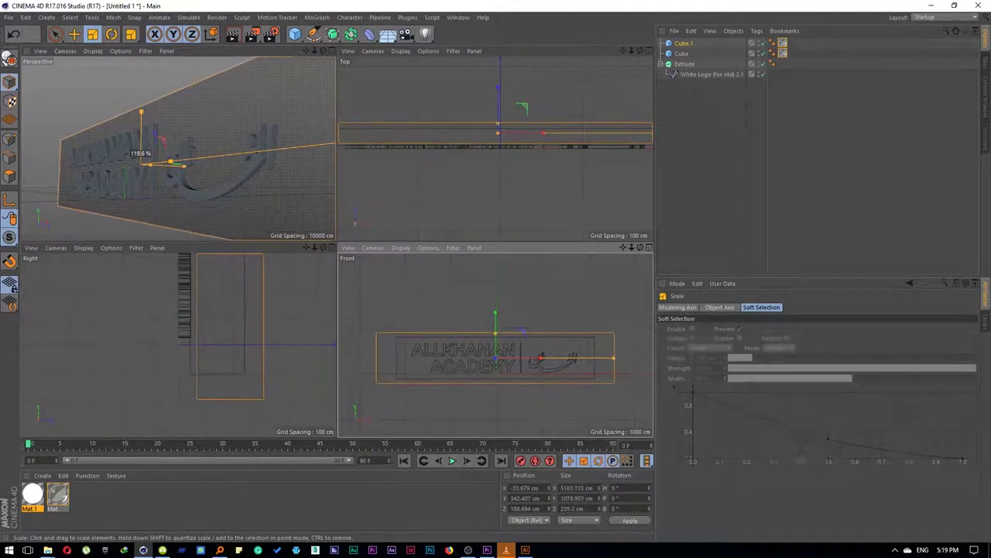
Create Mat.2 with a Beckmann reflection layer and a black colour
double_click(89, 496)
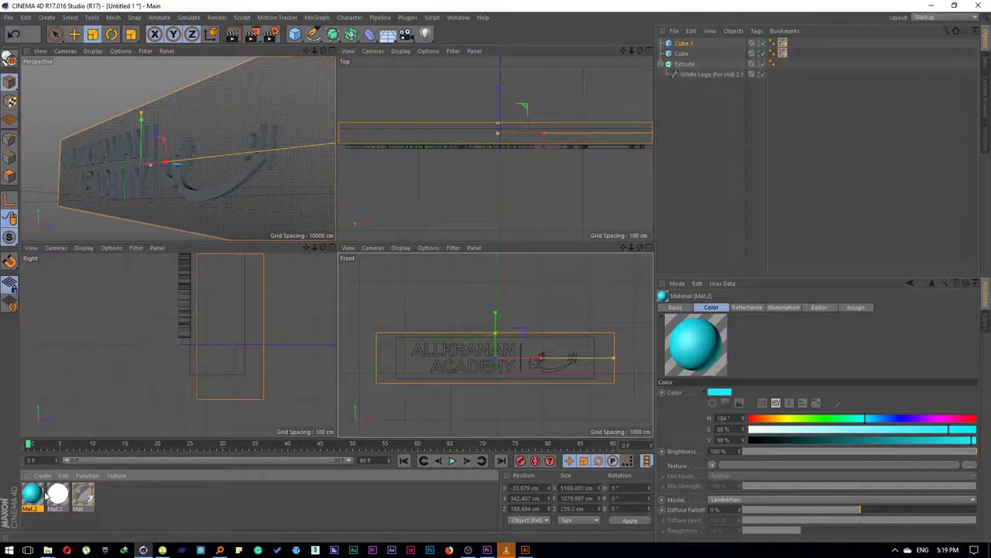
double_click(39, 495)
click(194, 216)
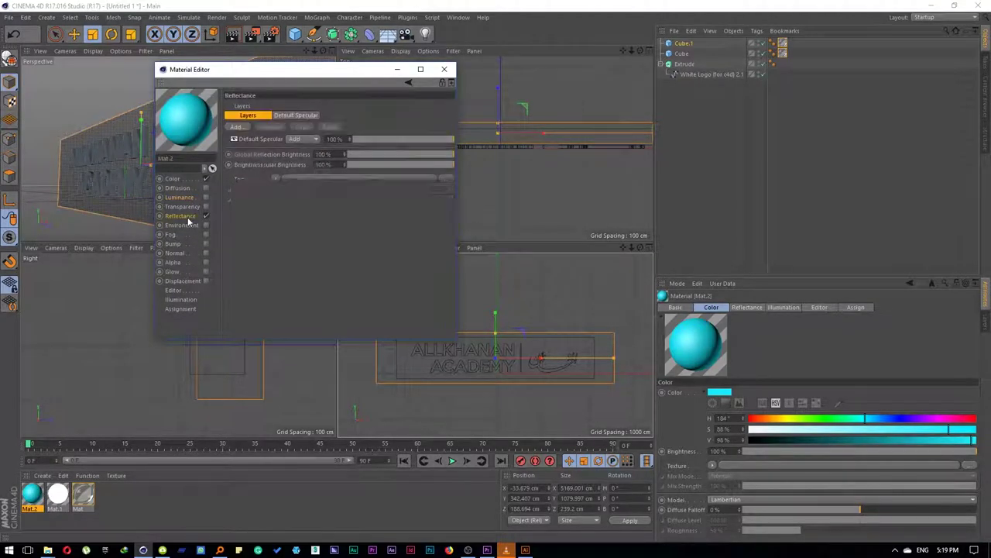
click(235, 127)
click(273, 132)
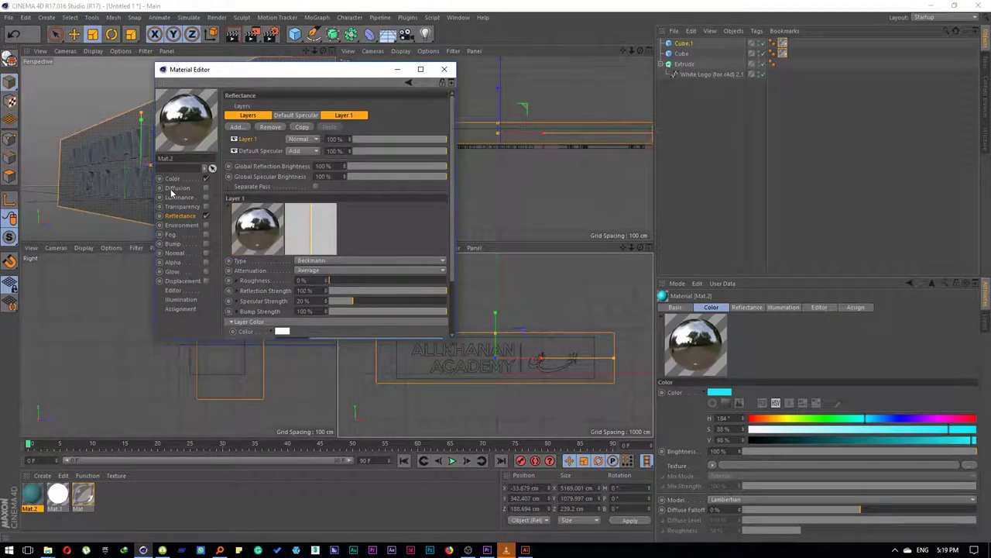
click(172, 178)
click(318, 131)
mouse_move(320, 153)
mouse_down()
mouse_move(291, 150)
mouse_move(314, 161)
mouse_move(388, 140)
mouse_move(369, 150)
mouse_move(361, 176)
mouse_up()
click(191, 216)
click(444, 70)
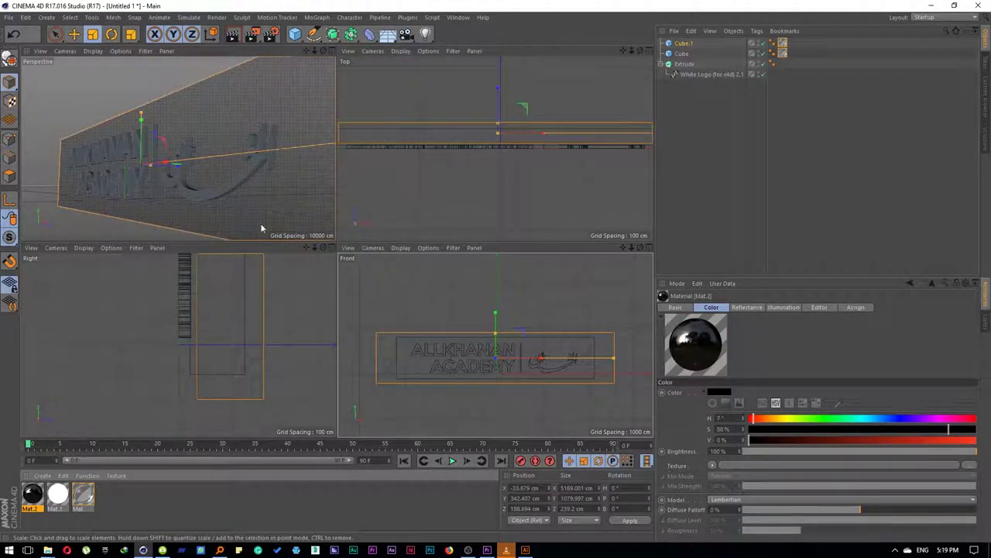
Apply Mat.2 to Cube.1 and the white Mat.1 to the logo extrude
alt+drag(260, 223, 113, 113)
click(113, 112)
middle_click(113, 112)
alt+drag(238, 275, 166, 205)
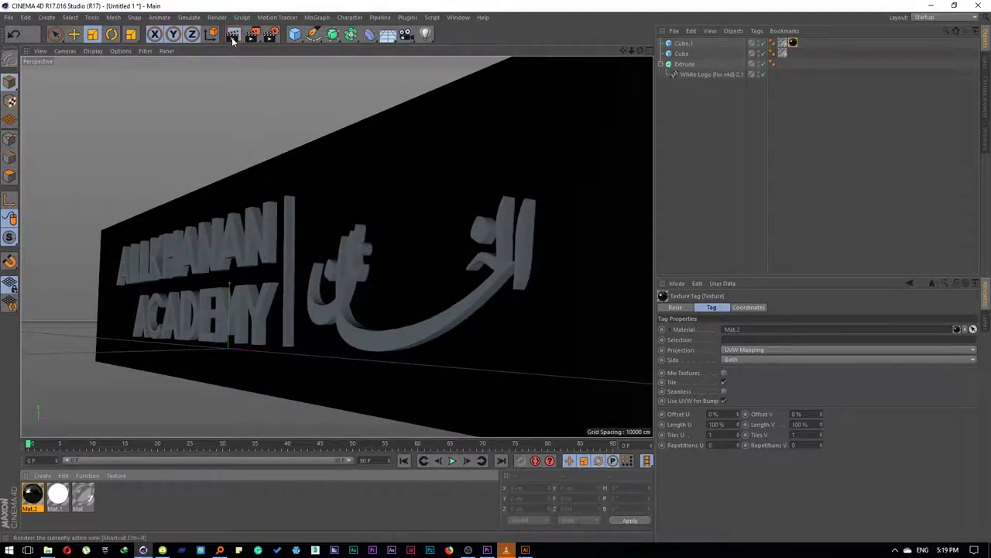
click(194, 160)
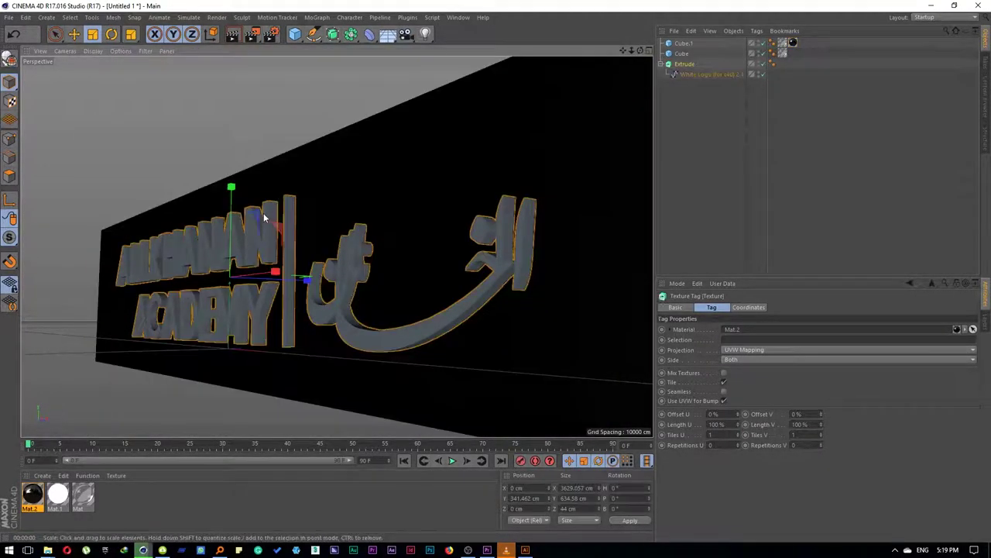
click(204, 119)
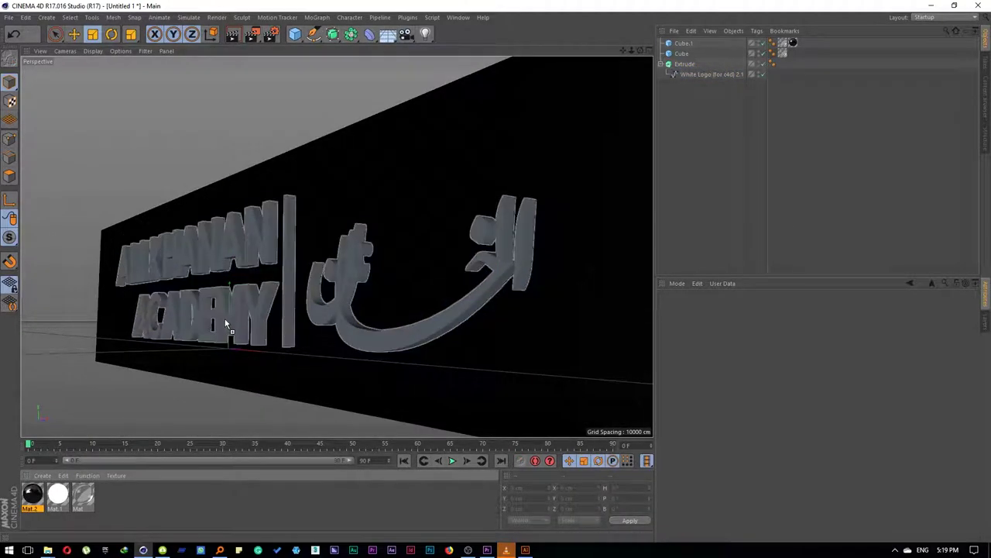
drag(58, 493, 219, 321)
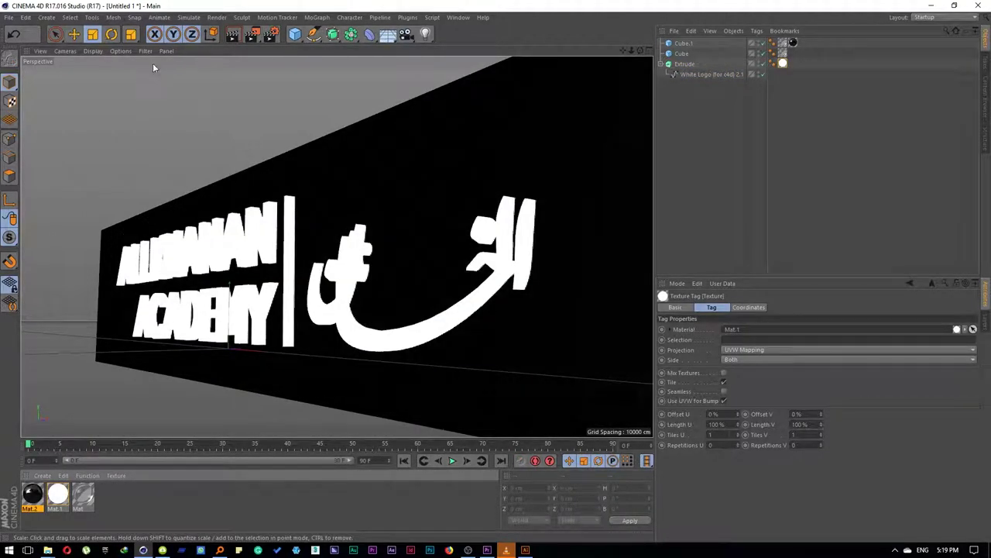
Duplicate the logo Extrude and set the copy's extrusion depth to 5 cm
click(684, 63)
click(662, 64)
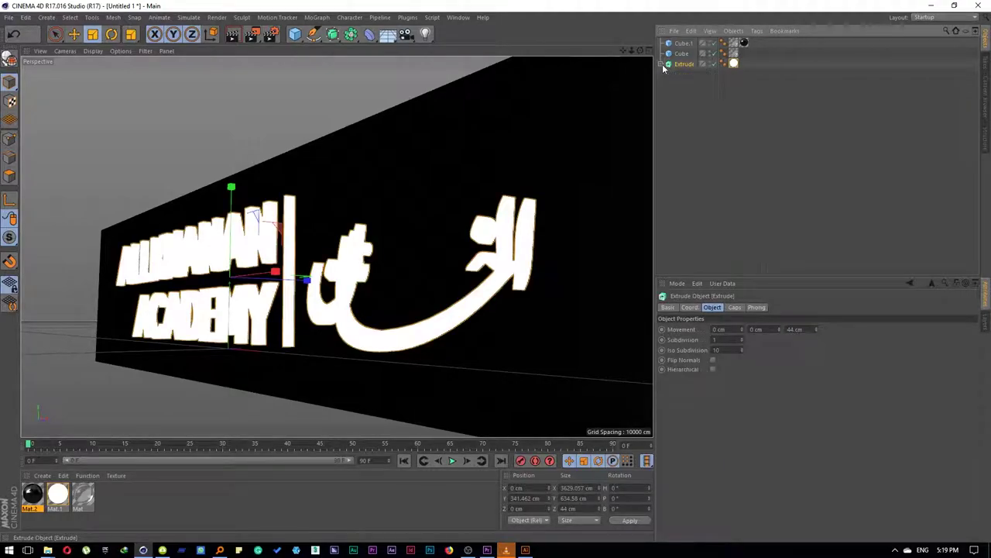
key(ctrl+c)
key(ctrl+v)
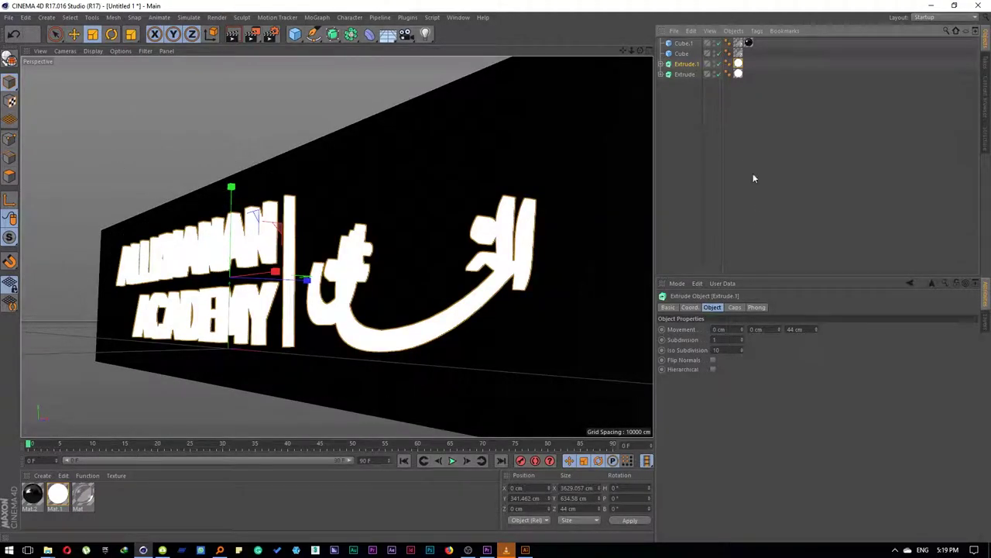
double_click(796, 329)
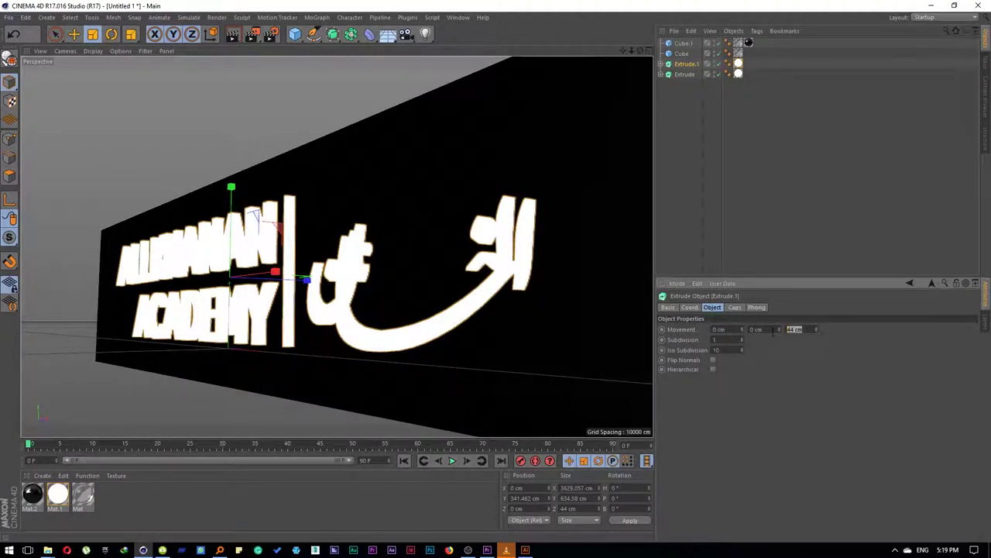
text(5)
key(Return)
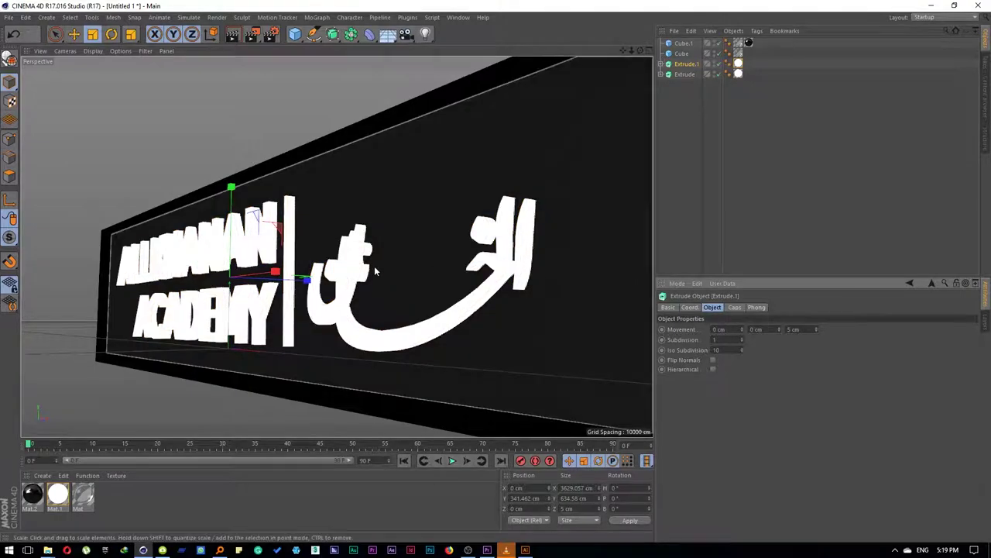
In the Top view, move the thin Extrude.1 copy forward along Z
key(F5)
middle_click(505, 152)
scroll(341, 258, up, 5)
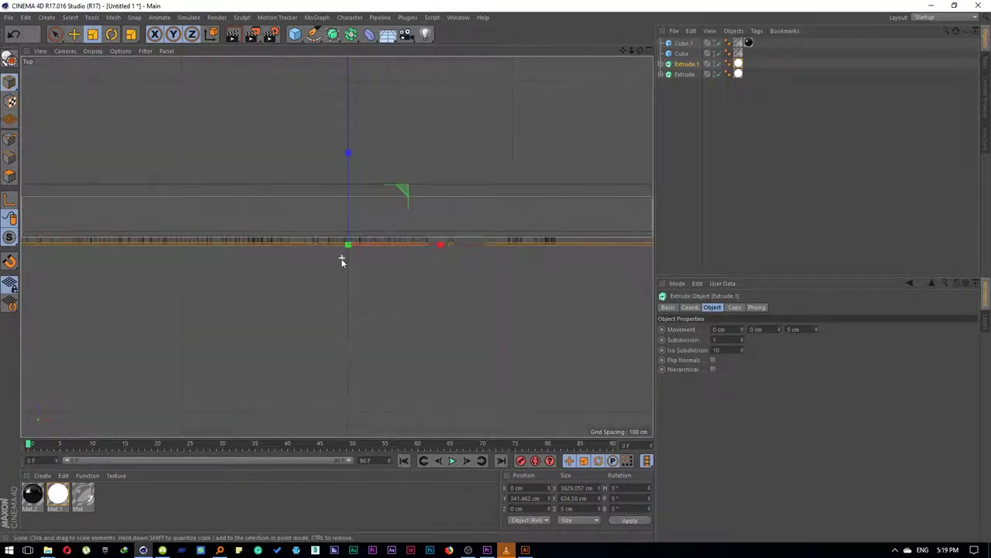
scroll(341, 257, up, 3)
key(e)
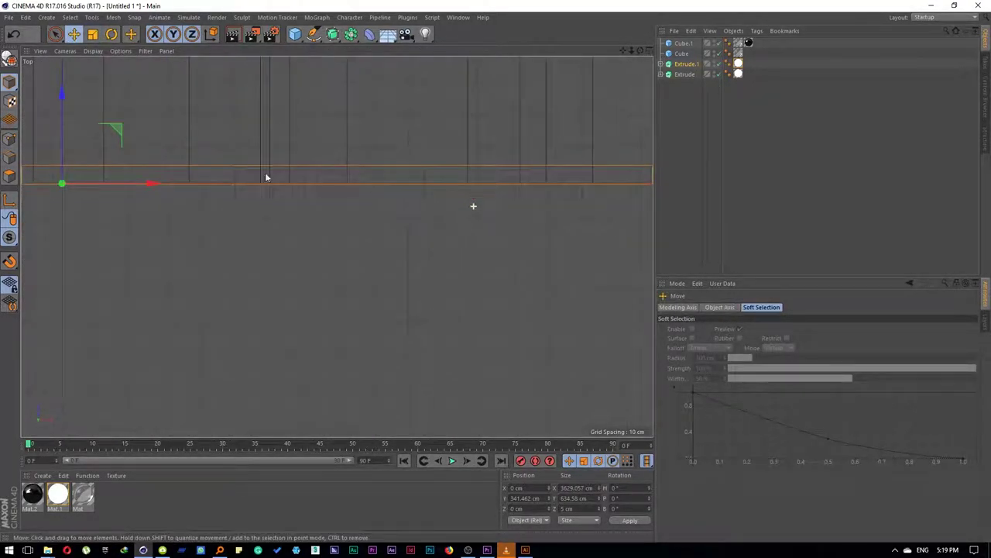
scroll(497, 299, up, 3)
mouse_move(373, 272)
mouse_down()
mouse_move(373, 308)
mouse_move(373, 291)
mouse_up()
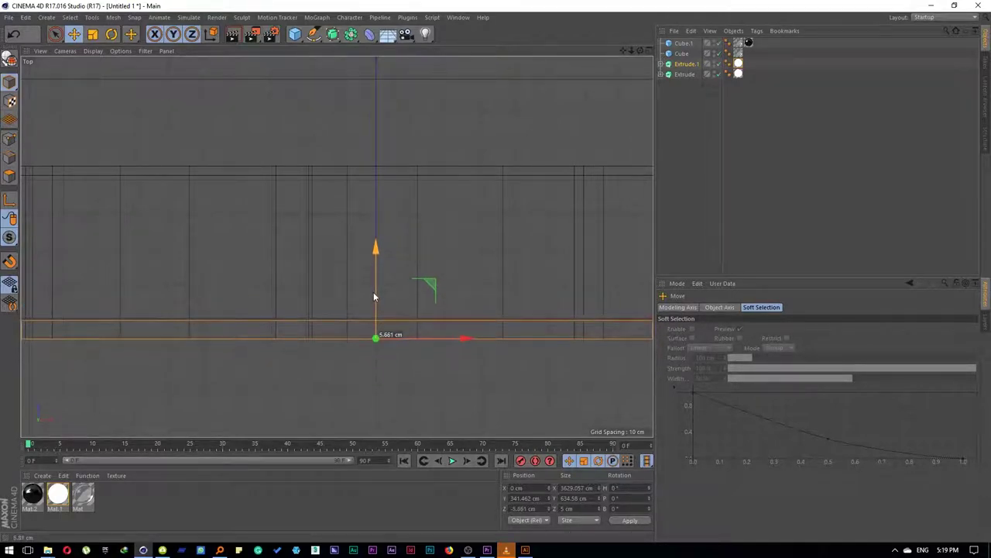
middle_click(373, 292)
middle_click(210, 232)
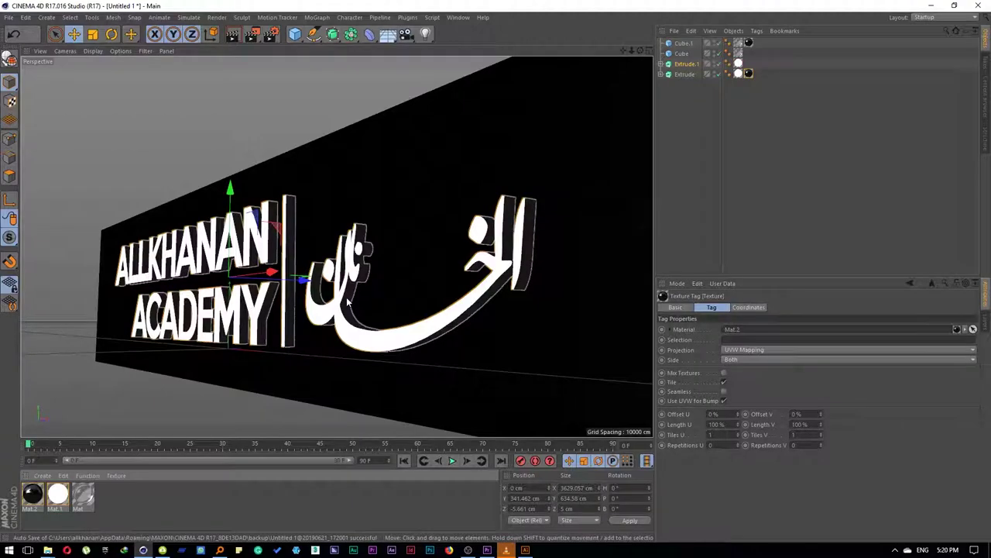
Adjust the original logo's material tag and render a viewport preview
click(680, 112)
click(740, 73)
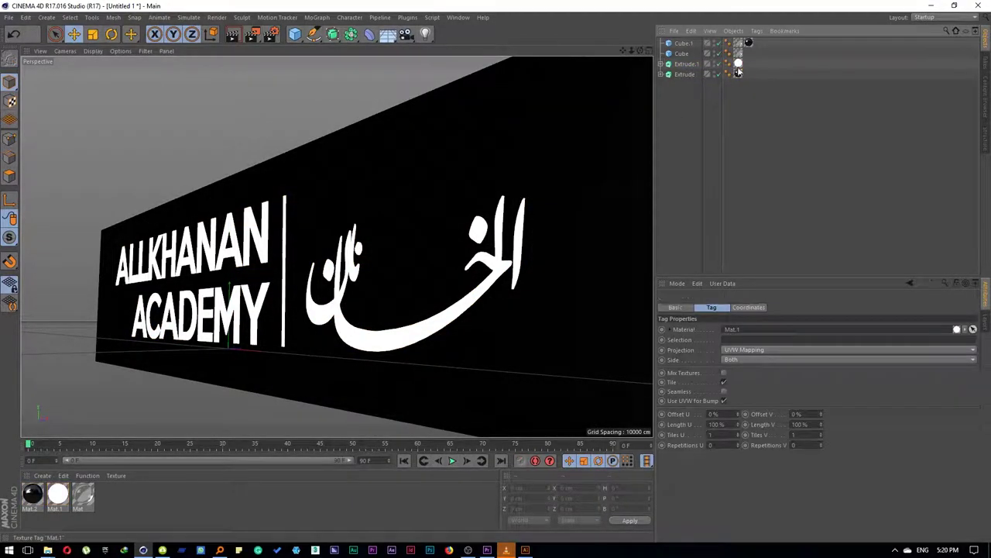
click(741, 47)
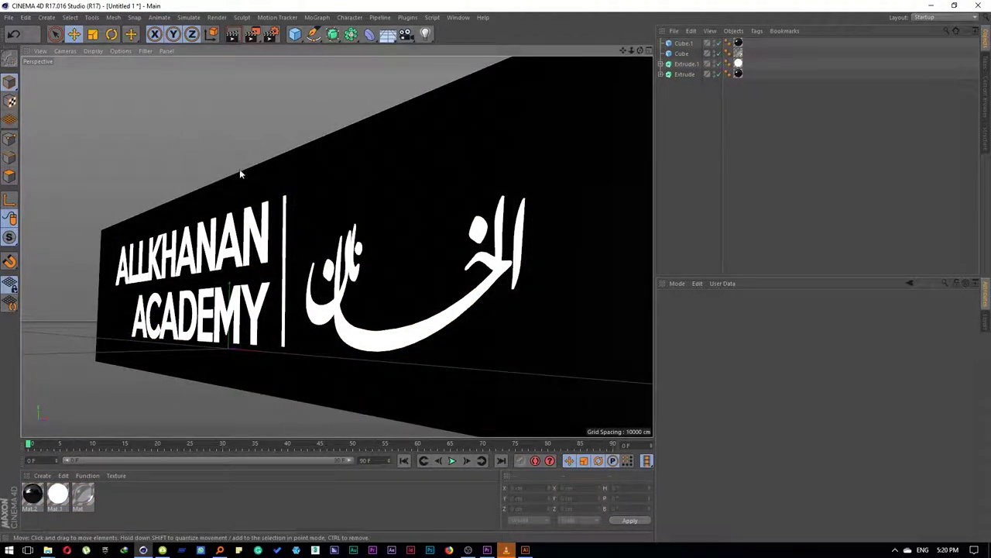
click(235, 32)
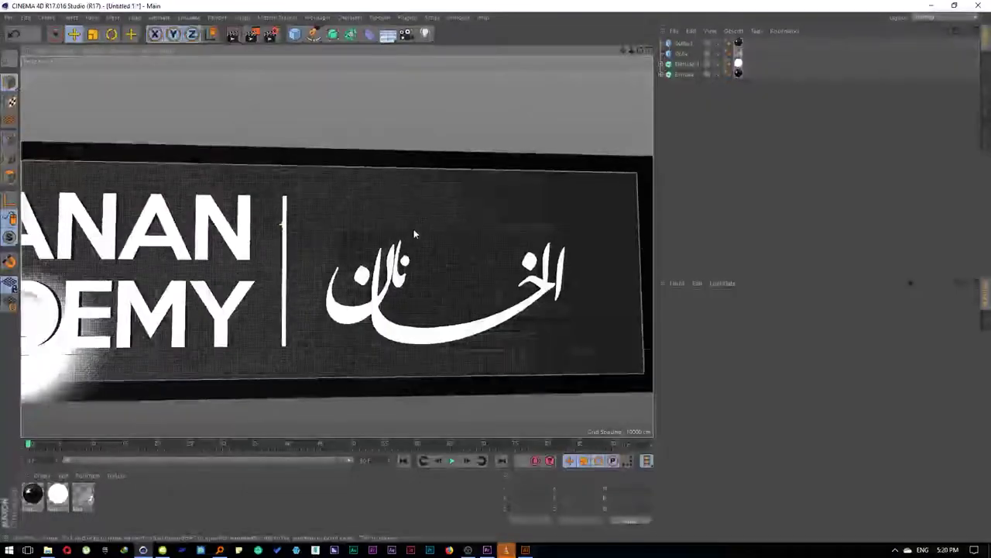
mouse_move(414, 234)
mouse_down()
mouse_move(284, 285)
mouse_move(292, 103)
mouse_up()
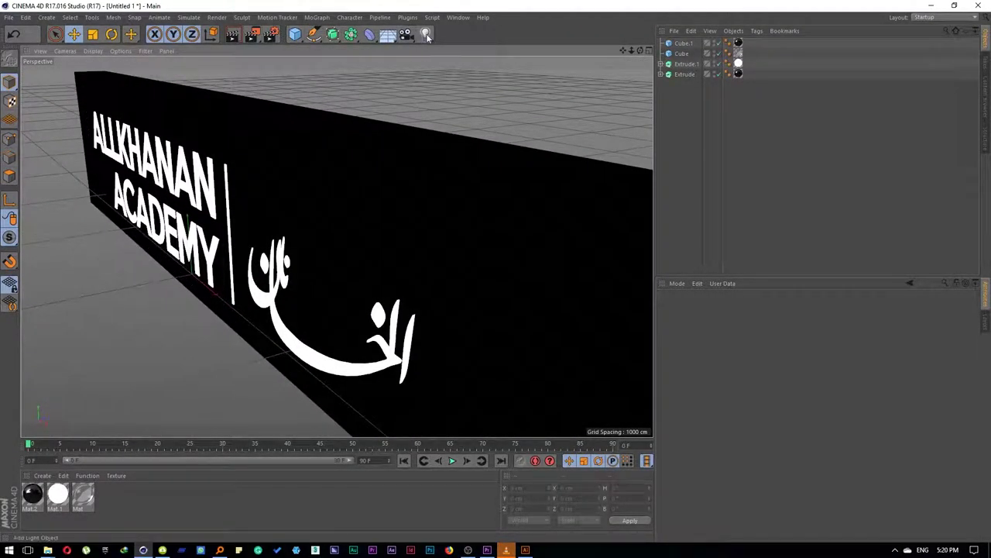
Add an omni light and place it toward the upper-left of the lettering
click(426, 34)
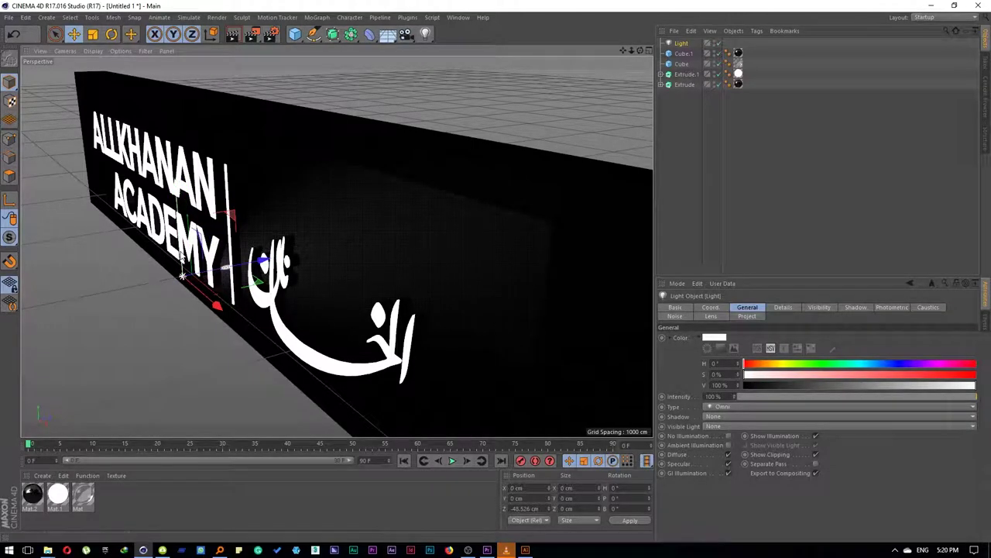
mouse_move(183, 274)
mouse_down()
mouse_move(101, 188)
mouse_move(453, 378)
mouse_move(321, 225)
mouse_up()
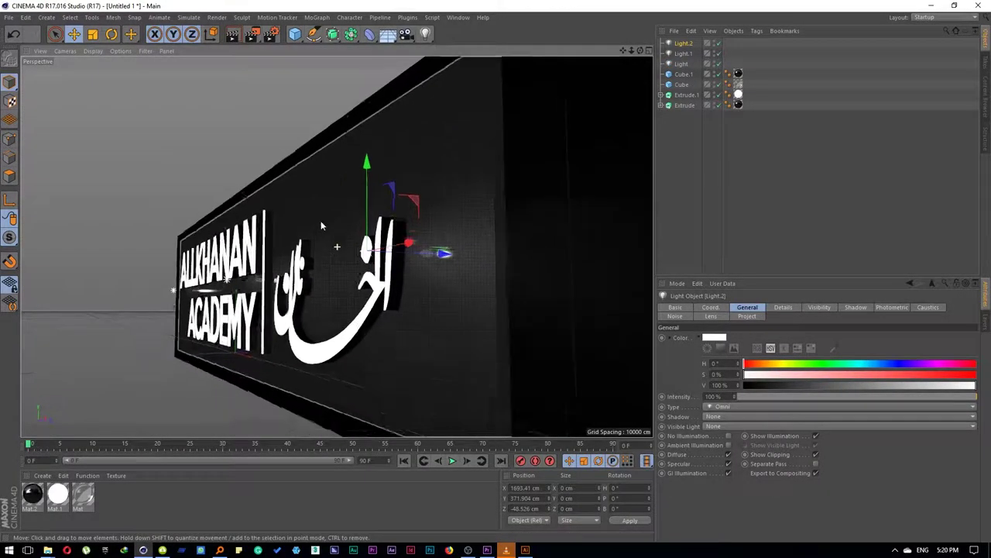
scroll(334, 216, up, 2)
scroll(338, 227, up, 1)
scroll(337, 264, up, 1)
scroll(361, 278, up, 2)
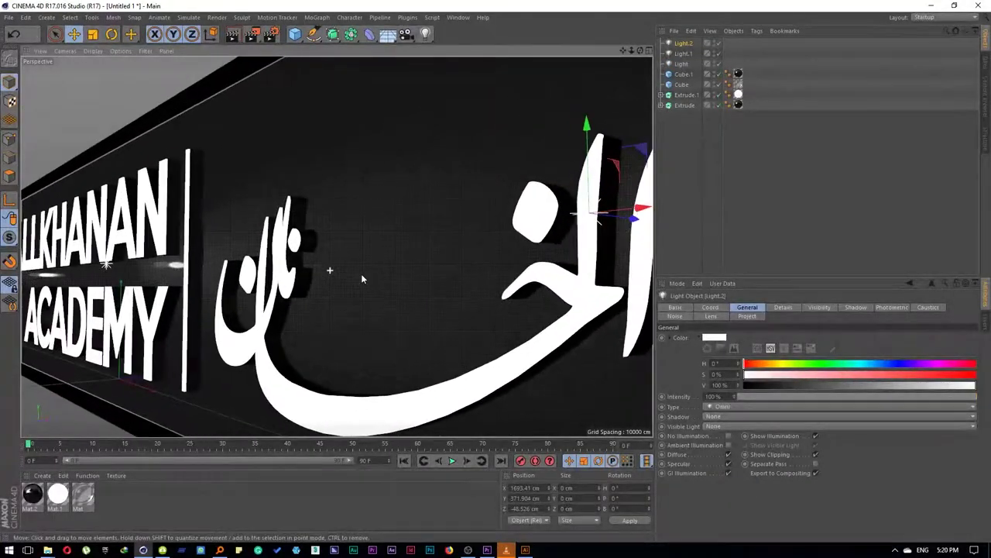
scroll(356, 275, down, 1)
drag(348, 271, 297, 273)
scroll(311, 276, up, 1)
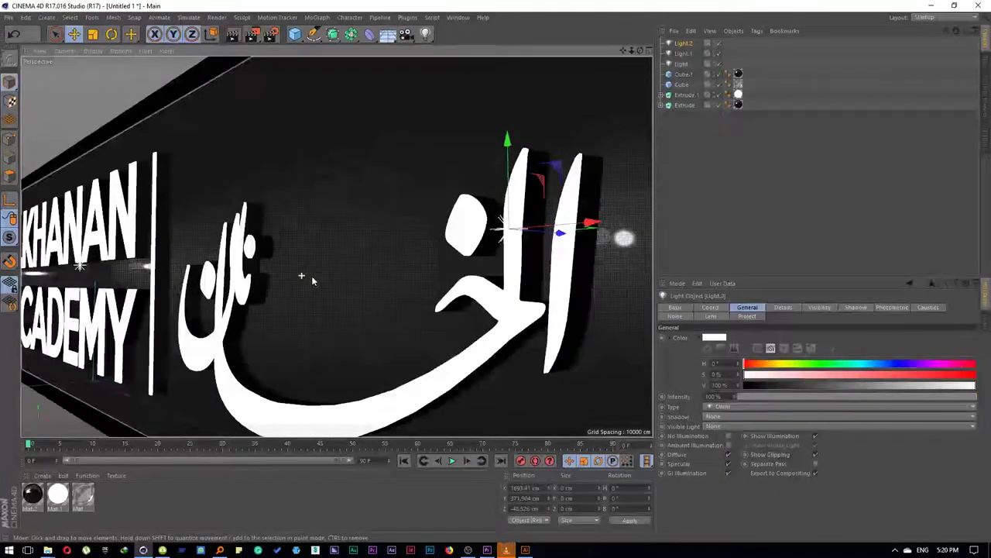
scroll(306, 276, down, 1)
scroll(334, 260, up, 1)
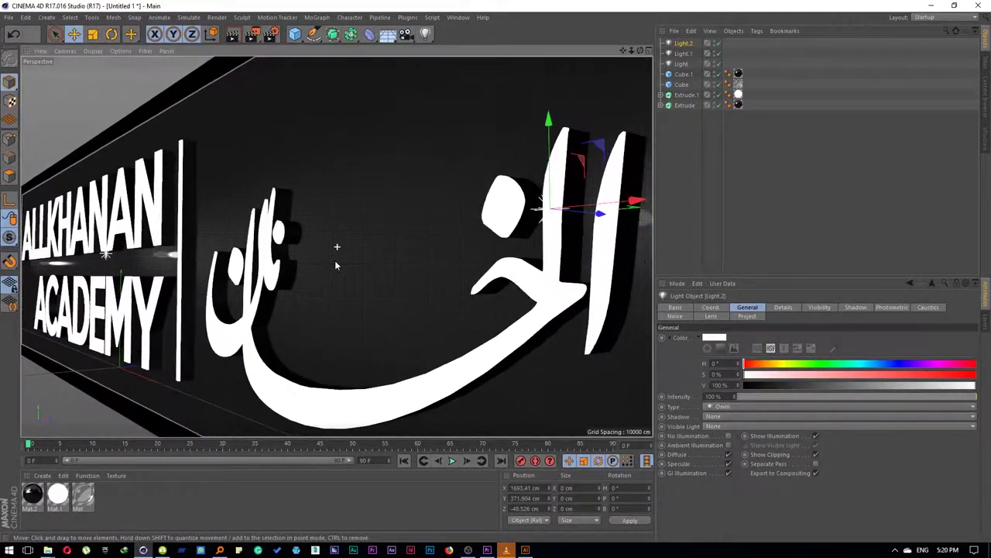
Render a preview with Ctrl+R to check the lighting
key(ctrl+r)
click(232, 33)
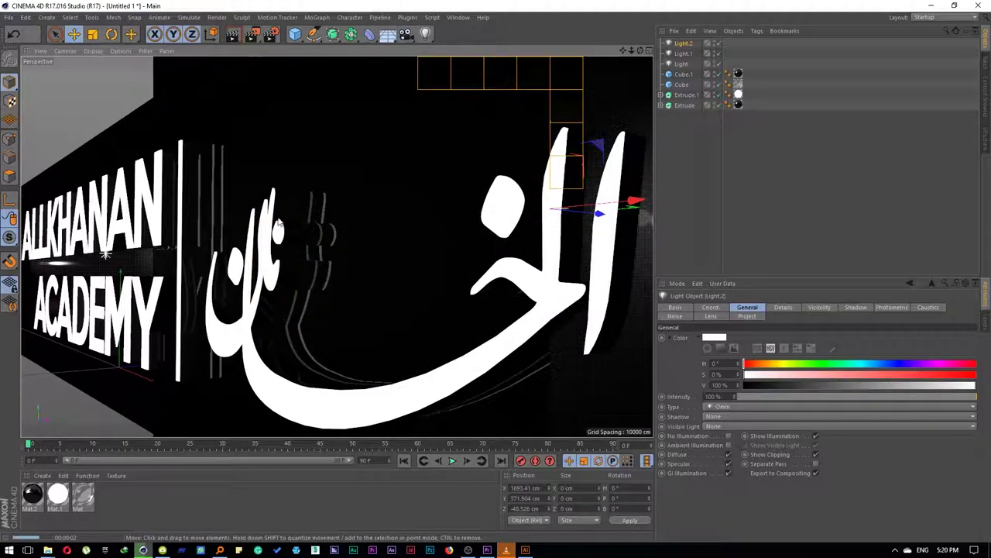
click(92, 81)
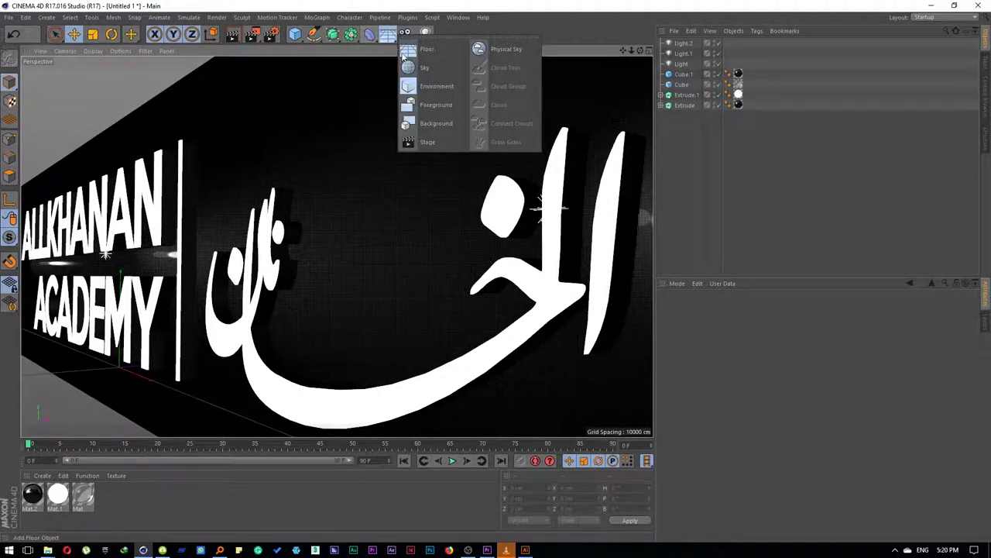
Add a Sky object and apply a new material, Mat.3, to it
drag(368, 36, 427, 56)
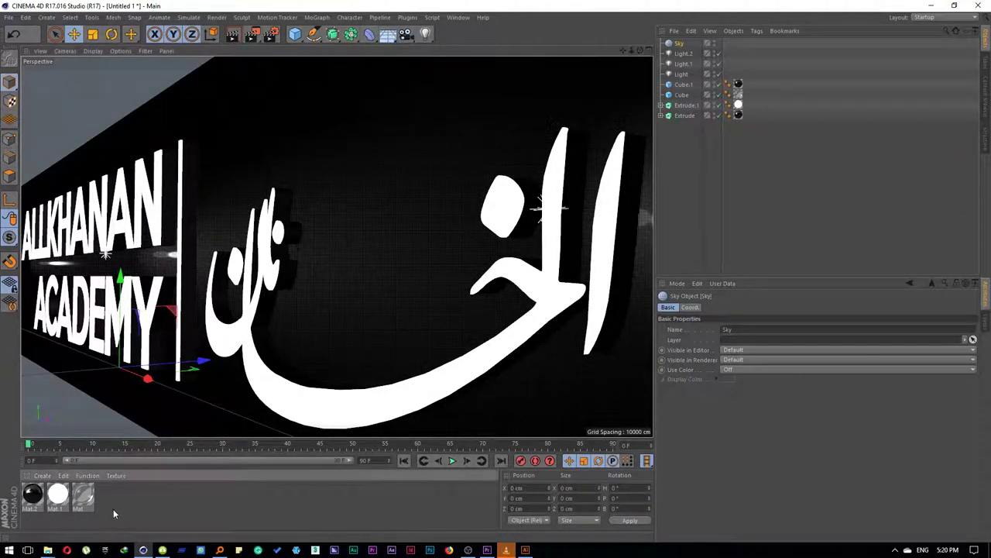
double_click(113, 509)
drag(680, 45, 681, 45)
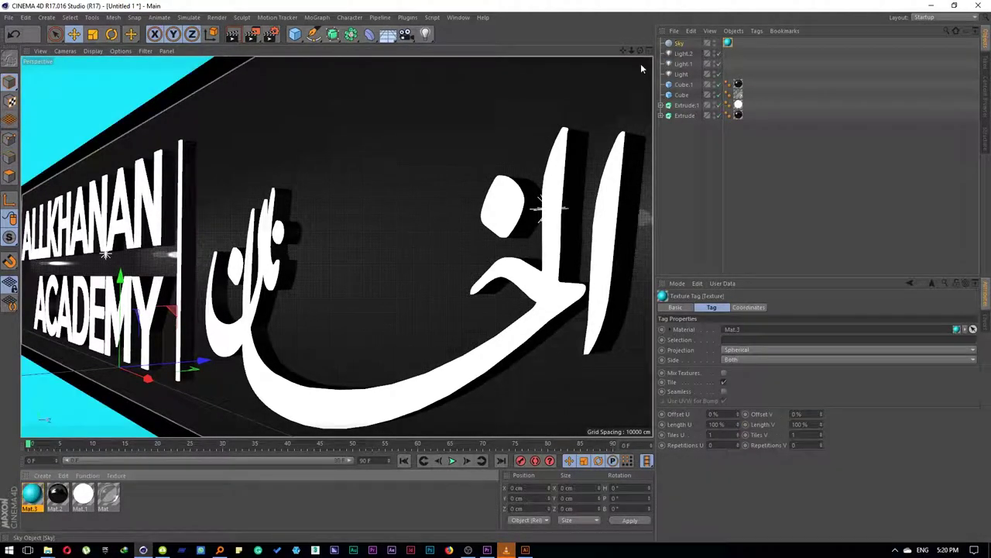
Make Mat.3 luminance-only, textured with the 23.hdr studio image
double_click(29, 494)
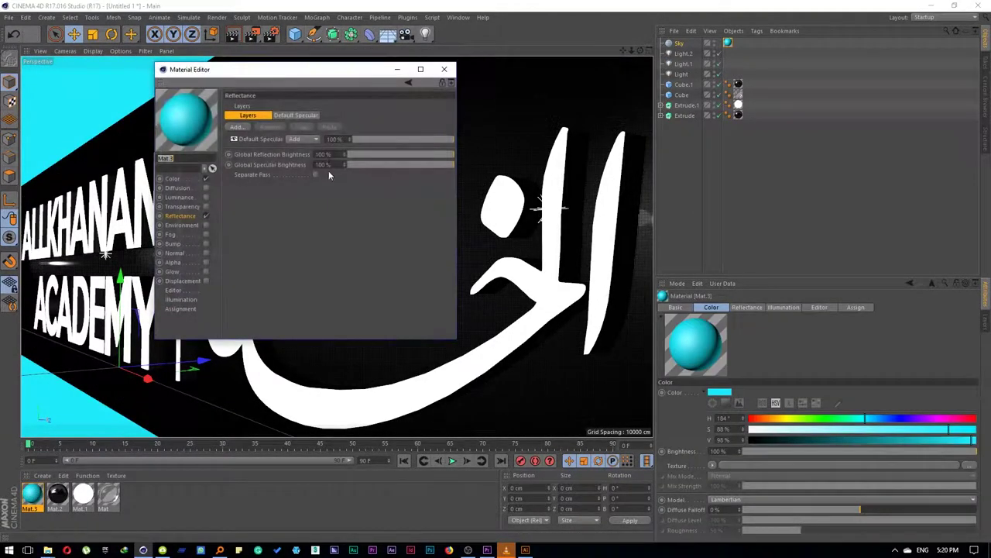
click(206, 178)
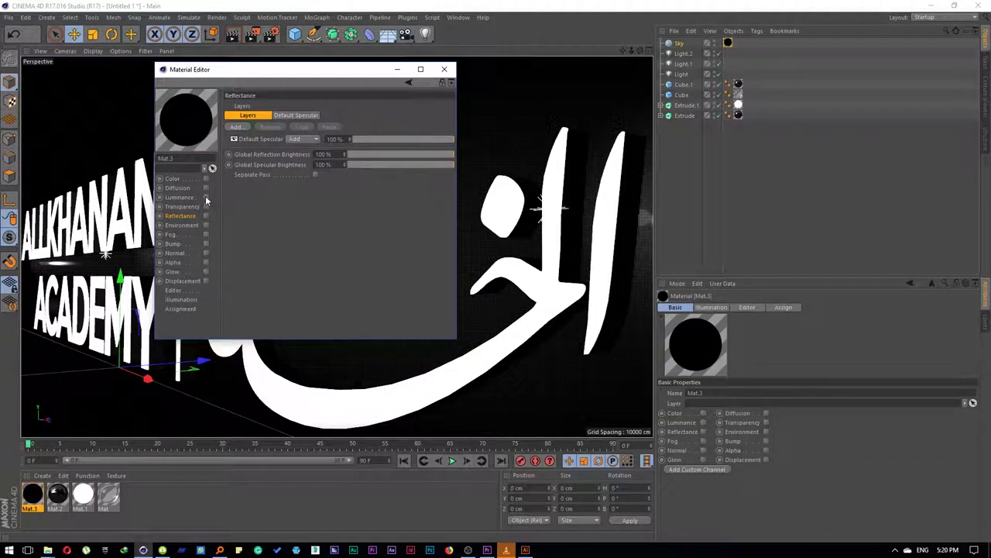
click(206, 197)
click(446, 180)
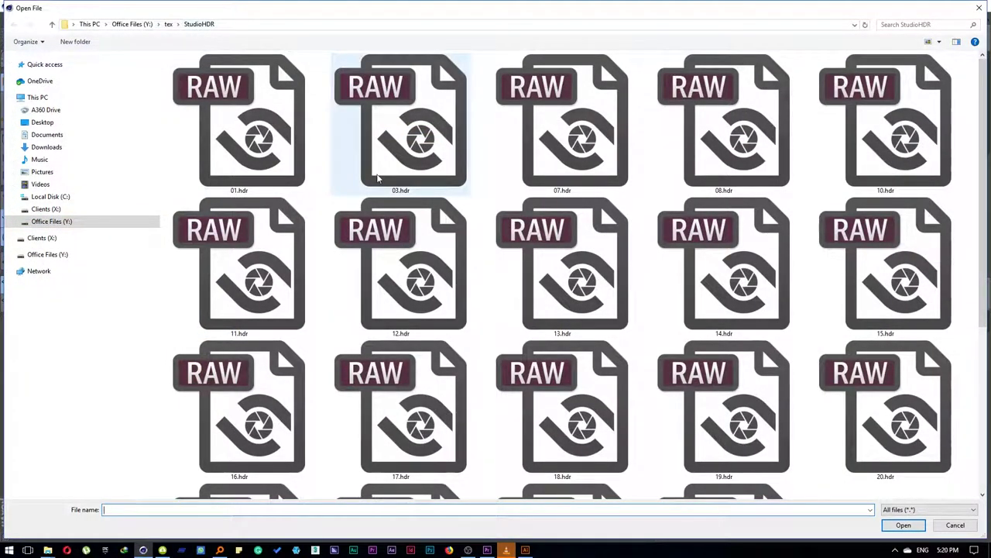
scroll(419, 310, down, 3)
double_click(524, 305)
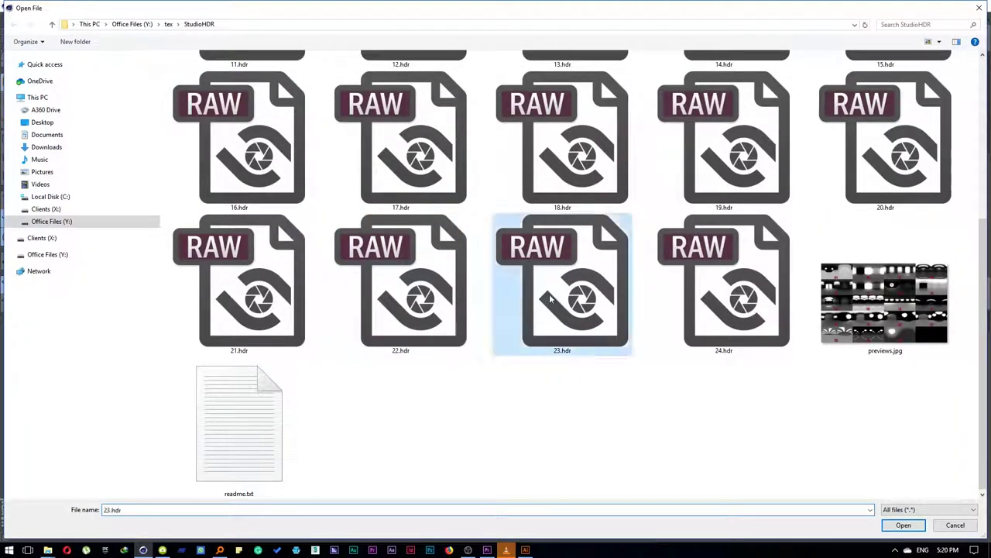
click(546, 313)
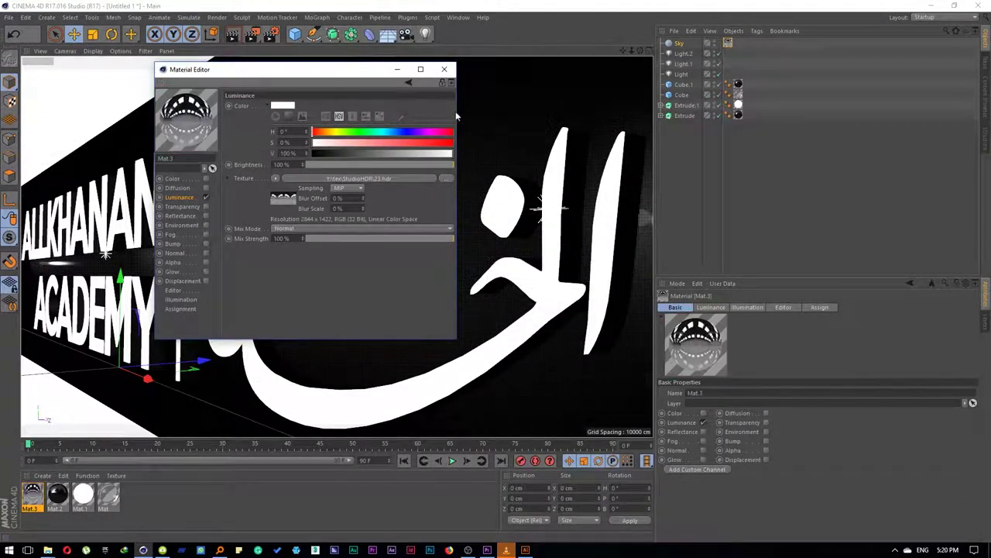
click(443, 69)
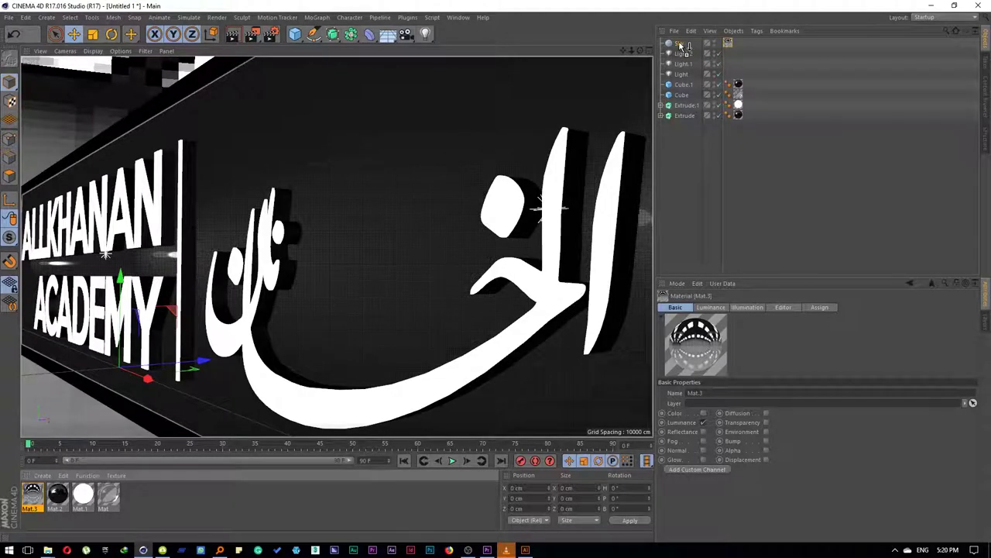
click(680, 46)
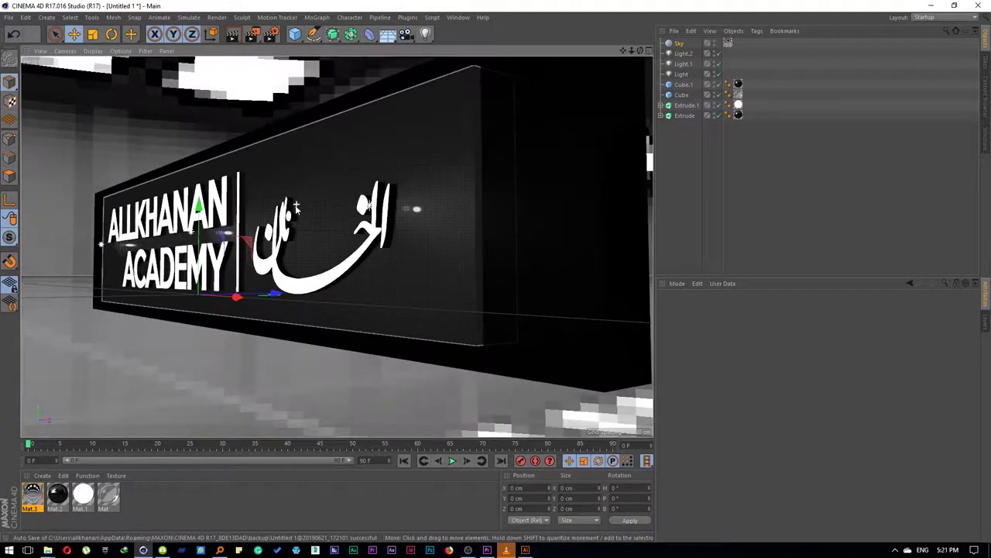
alt+drag(302, 202, 296, 223)
key(ctrl+r)
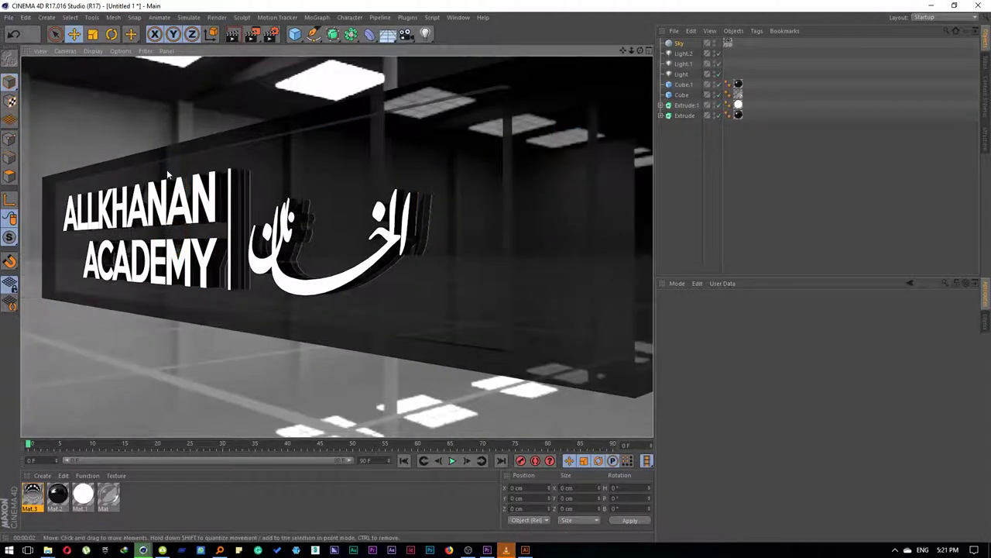
scroll(209, 204, up, 3)
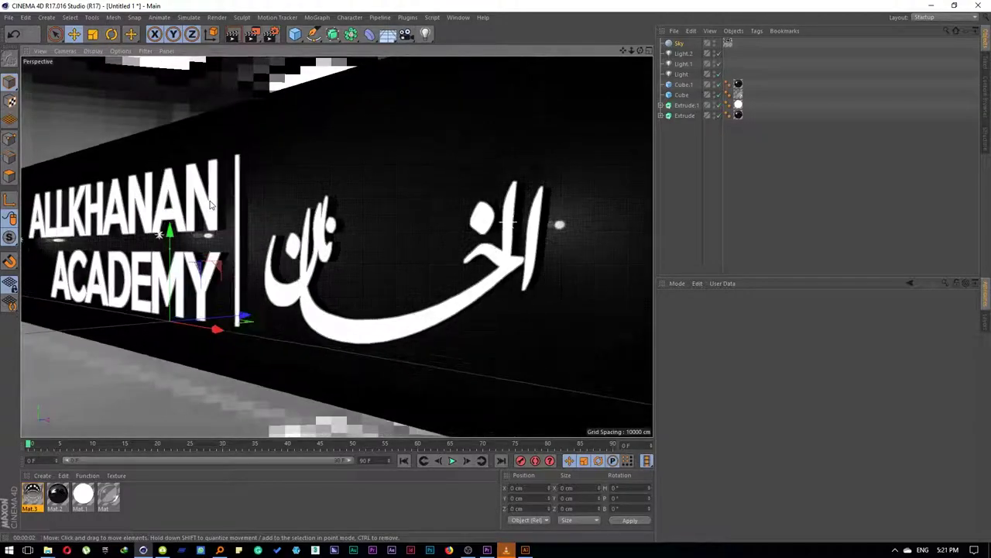
scroll(209, 203, up, 3)
click(214, 215)
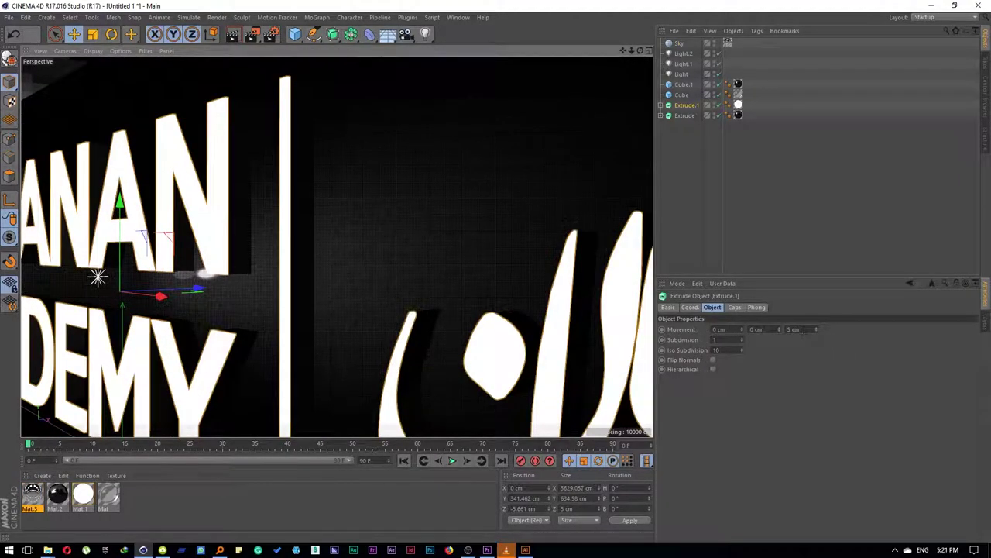
Set Extrude.1's extrusion depth to 1 cm
double_click(793, 329)
text(1)
key(Return)
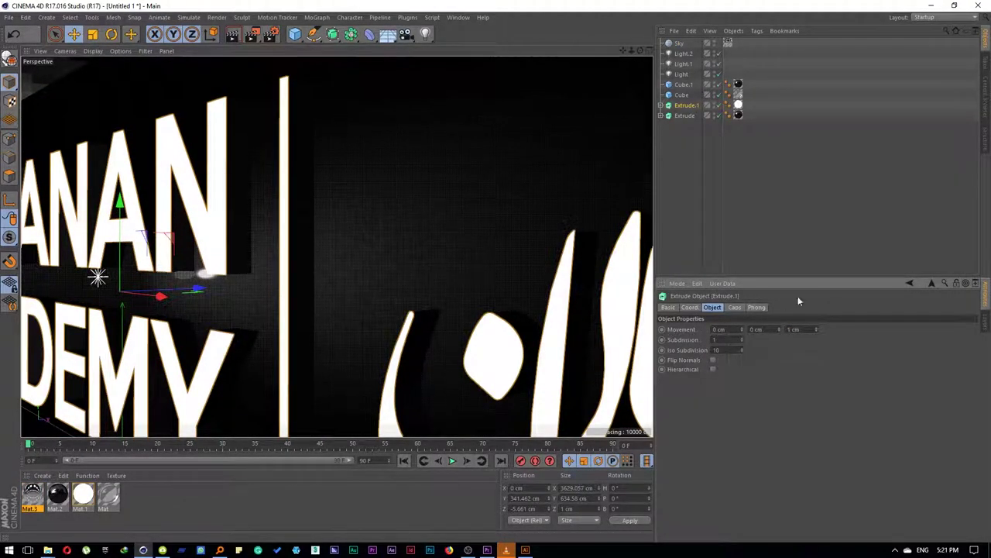
mouse_move(309, 258)
alt+mouse_down()
mouse_move(245, 246)
mouse_move(336, 245)
mouse_move(371, 257)
mouse_move(261, 266)
mouse_move(386, 245)
mouse_move(332, 281)
mouse_move(316, 171)
mouse_move(192, 147)
alt+mouse_up()
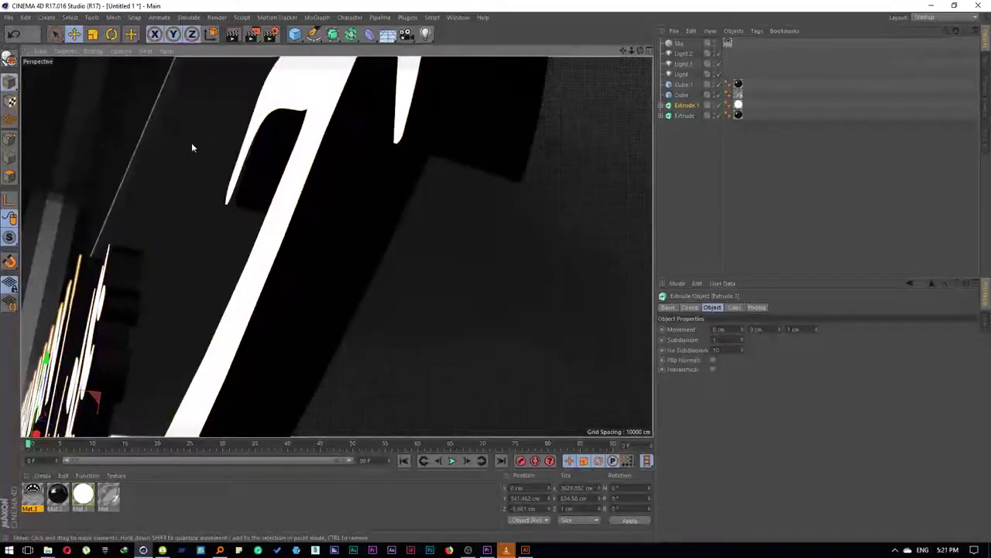
Apply the reflective Mat material to Extrude and render the view to check it
drag(108, 495, 278, 324)
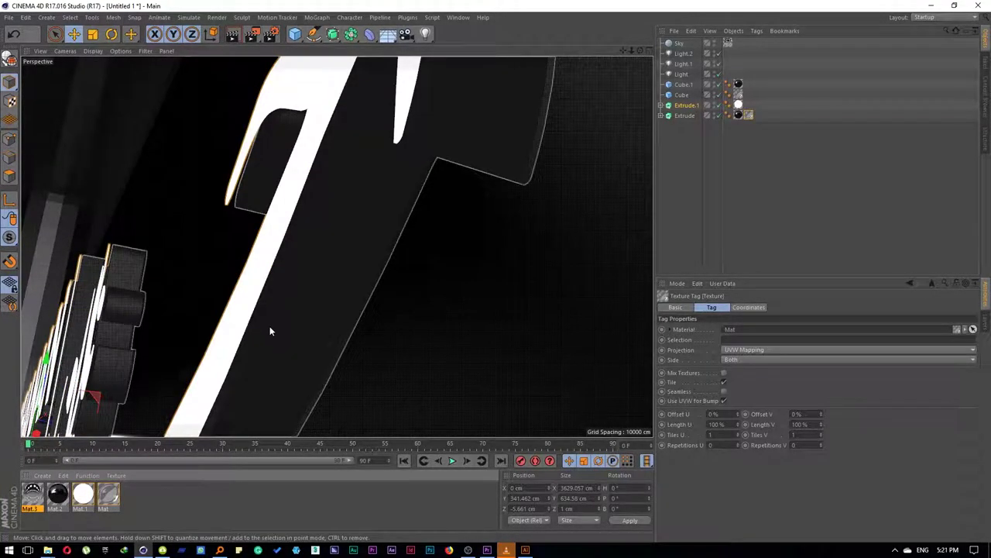
click(236, 35)
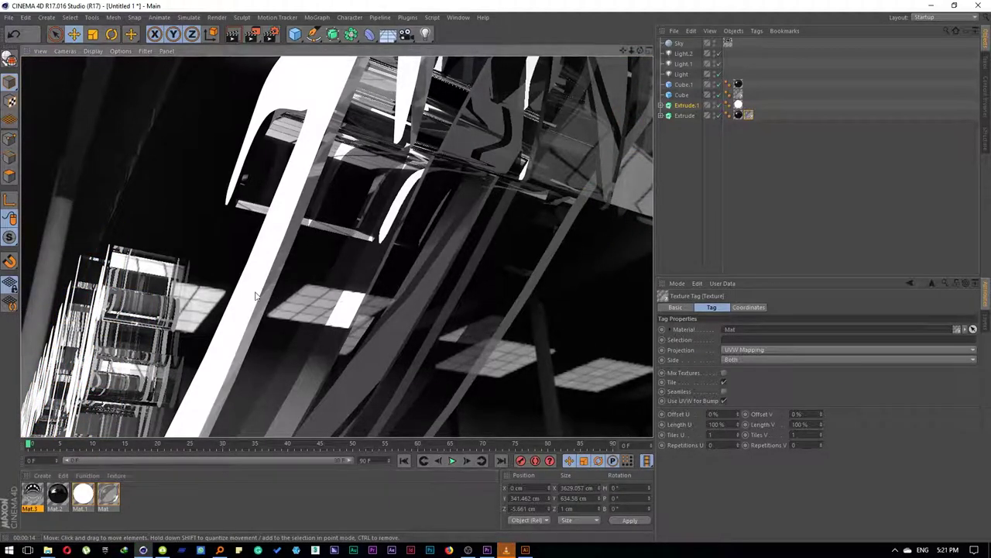
scroll(349, 279, up, 5)
mouse_move(350, 279)
mouse_down()
mouse_move(385, 262)
mouse_move(270, 347)
mouse_move(402, 293)
mouse_move(384, 293)
mouse_move(372, 270)
mouse_up()
scroll(383, 260, down, 5)
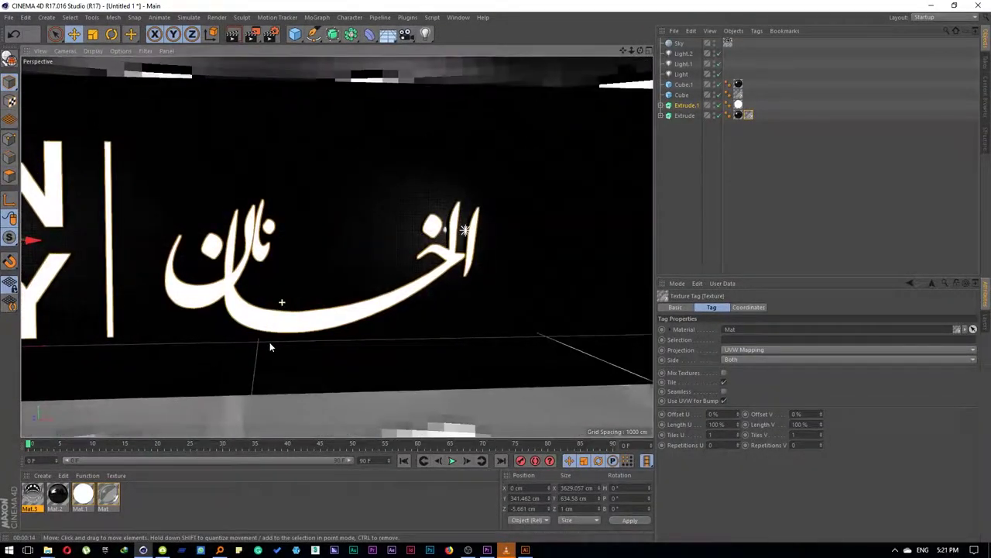
scroll(270, 347, down, 2)
scroll(402, 293, up, 2)
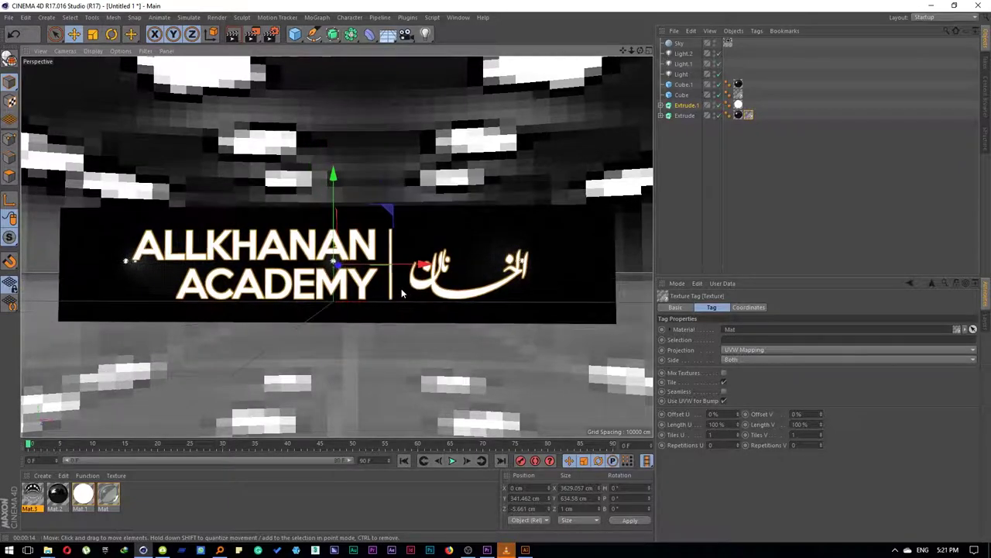
scroll(383, 292, down, 2)
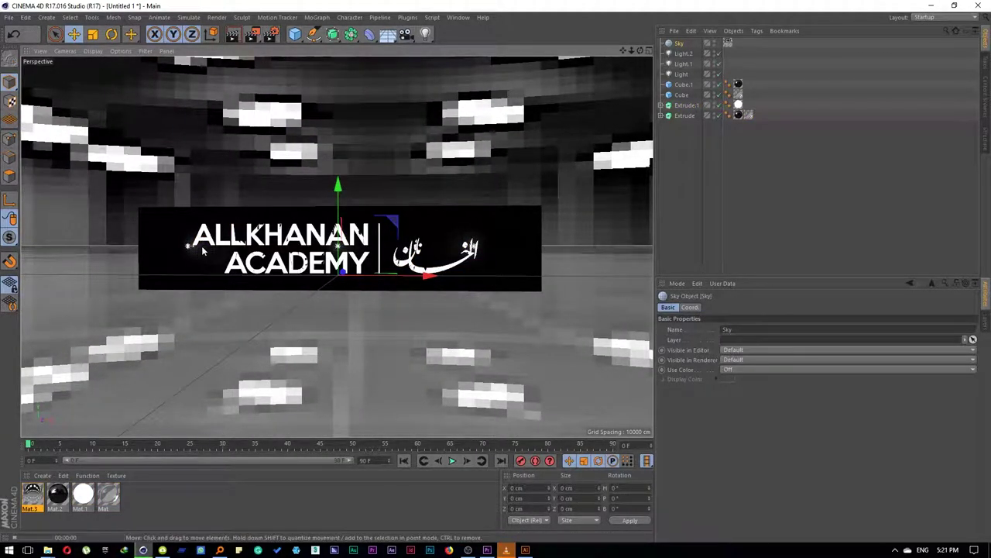
Give Sky a Compositing tag with Seen by Camera off, then render to confirm the black background
click(229, 346)
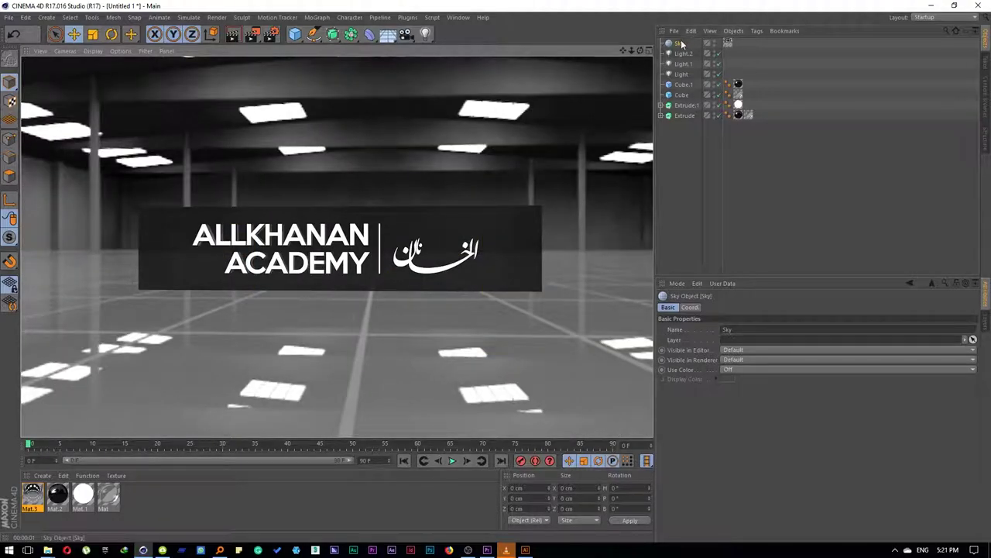
right_click(682, 44)
mouse_move(747, 50)
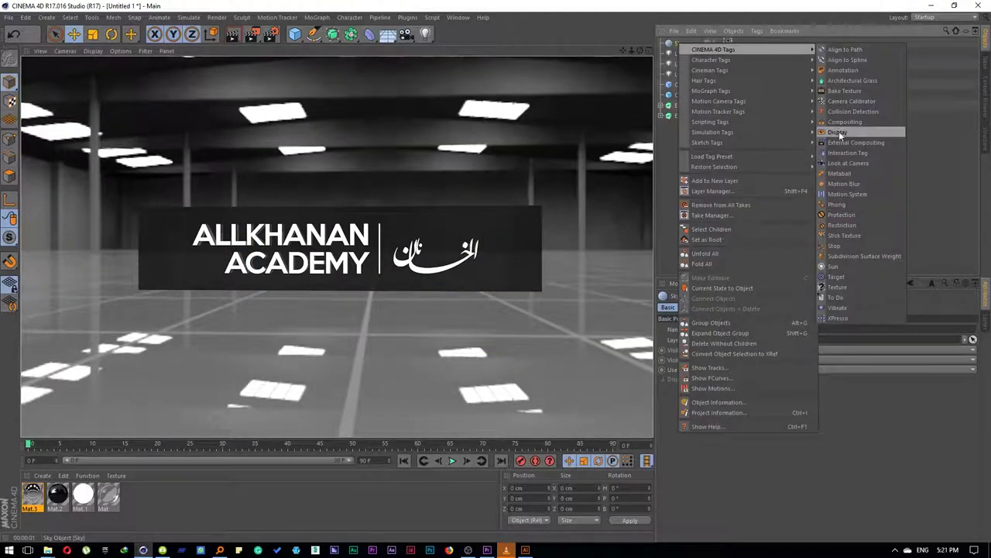
click(844, 121)
click(718, 361)
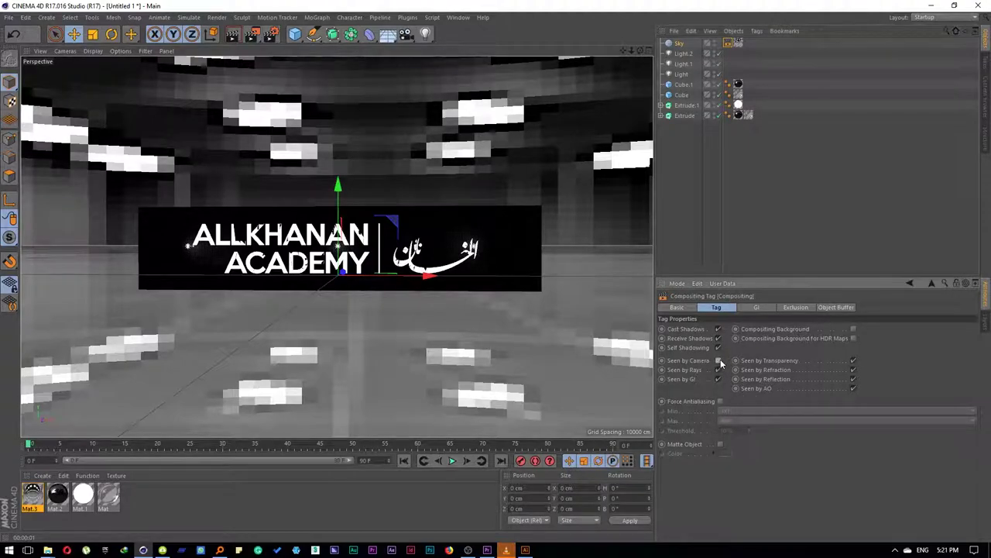
click(543, 353)
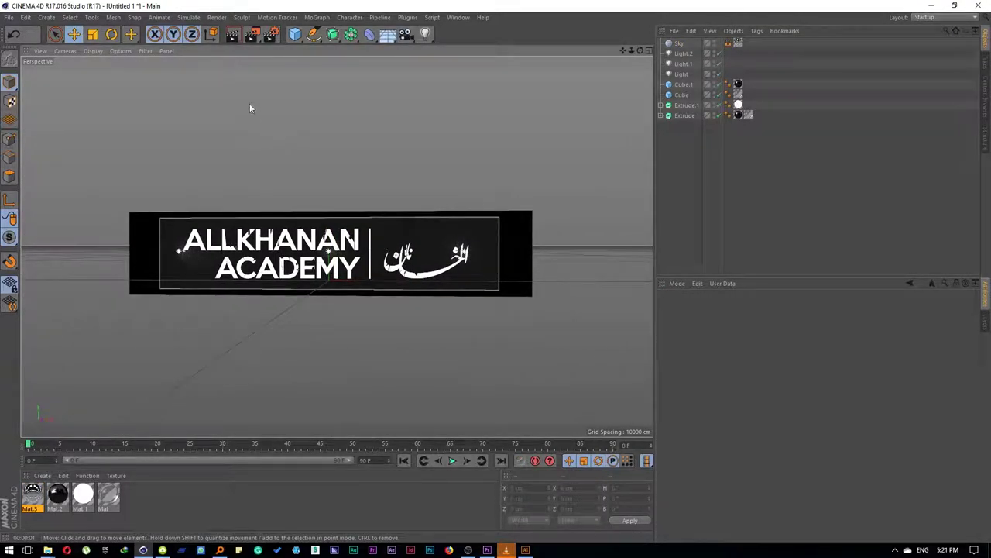
click(232, 34)
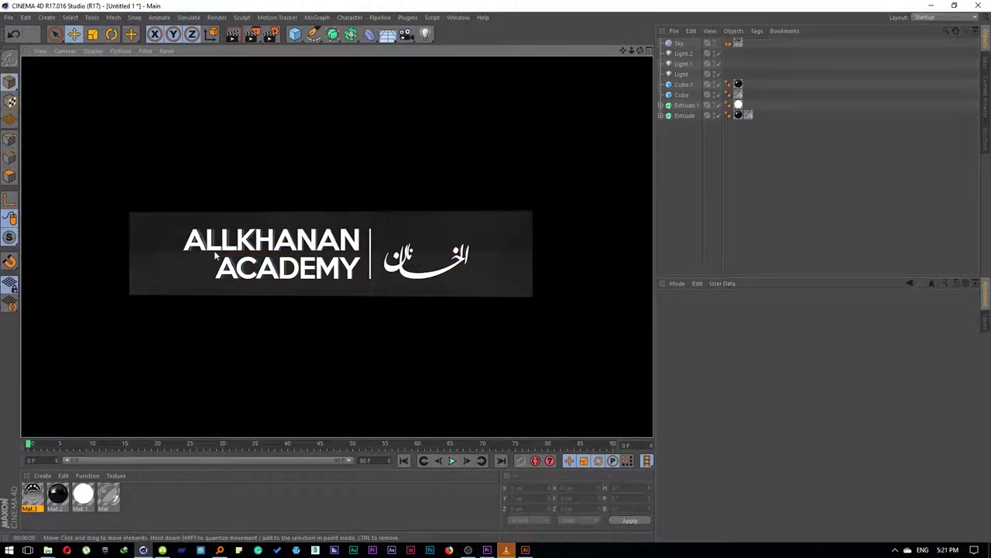
click(312, 258)
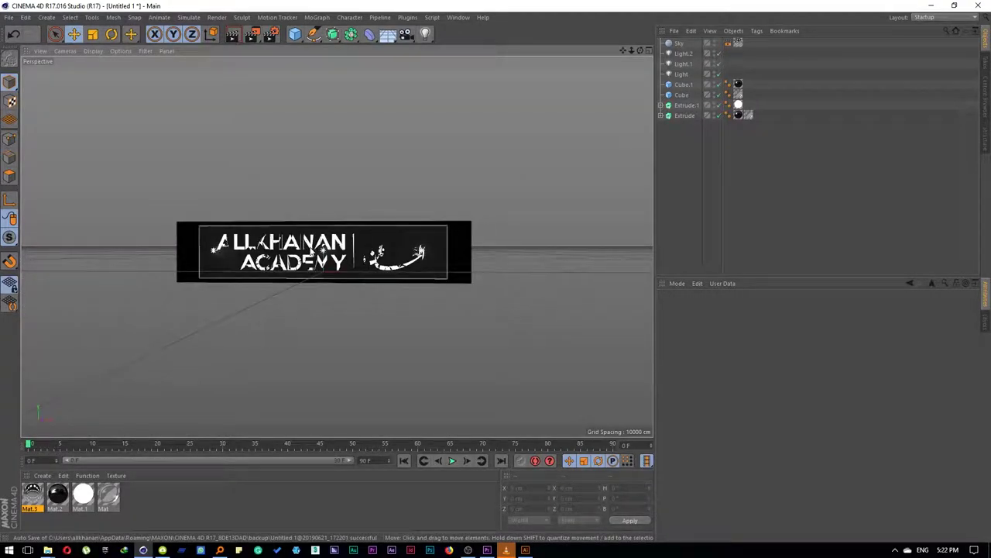
drag(313, 254, 327, 246)
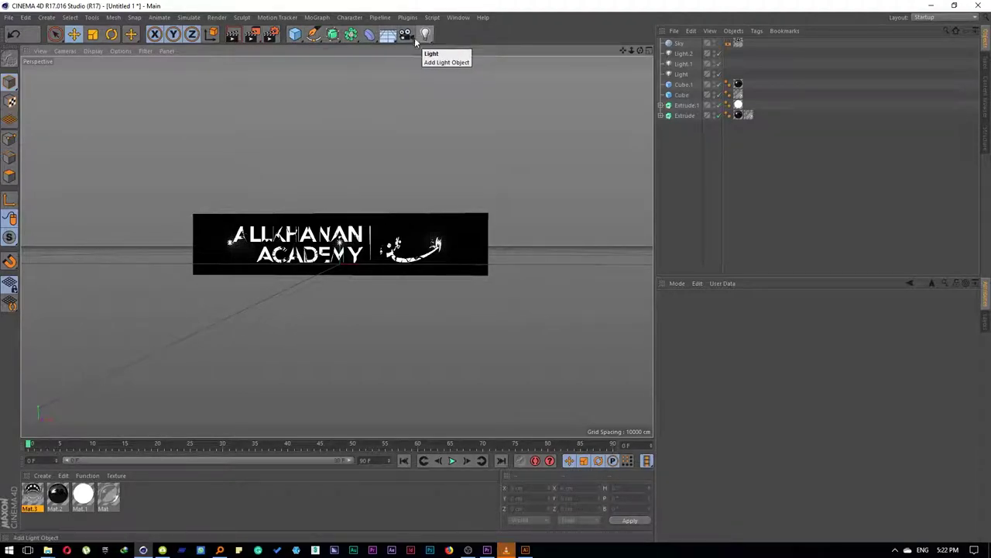
click(272, 35)
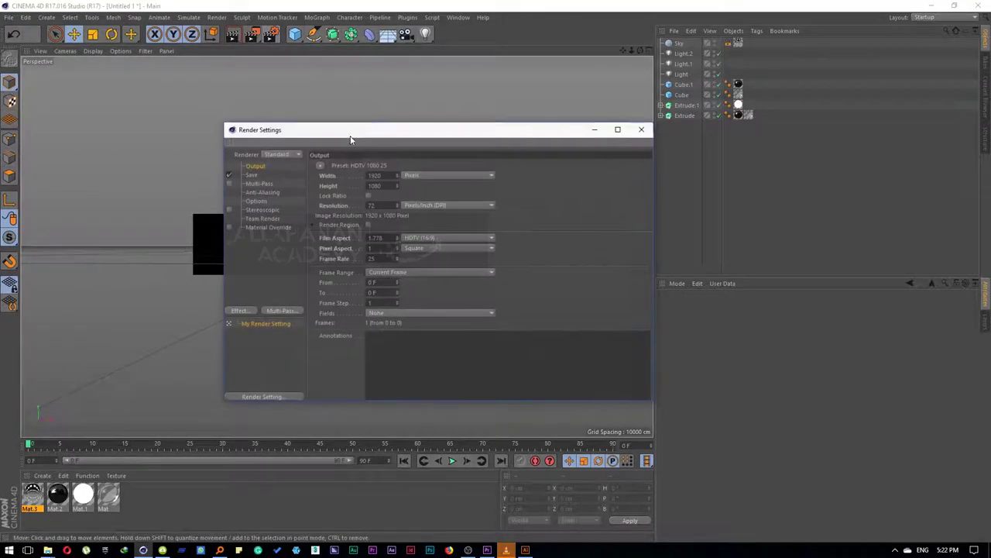
click(642, 128)
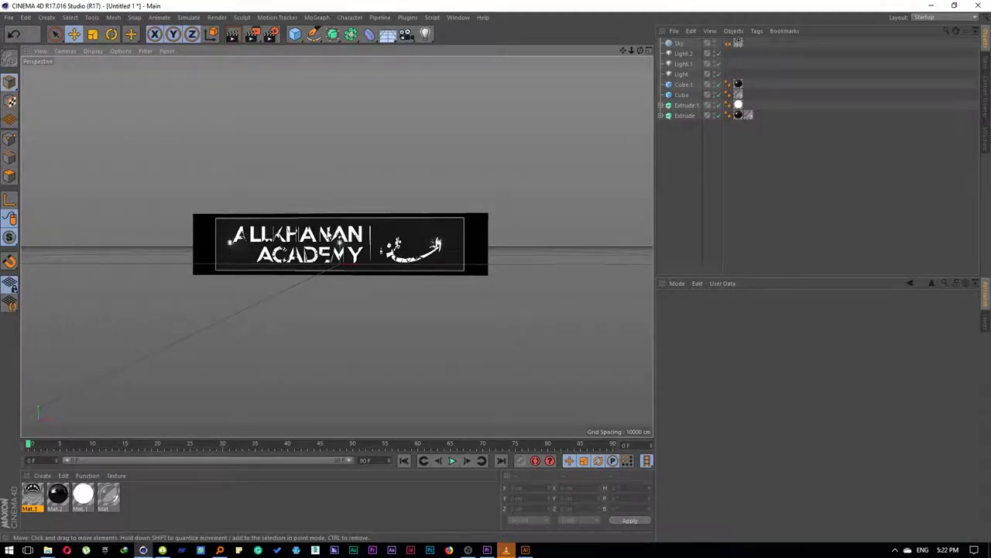
Add a Plane and widen it to about 1764 cm
click(295, 35)
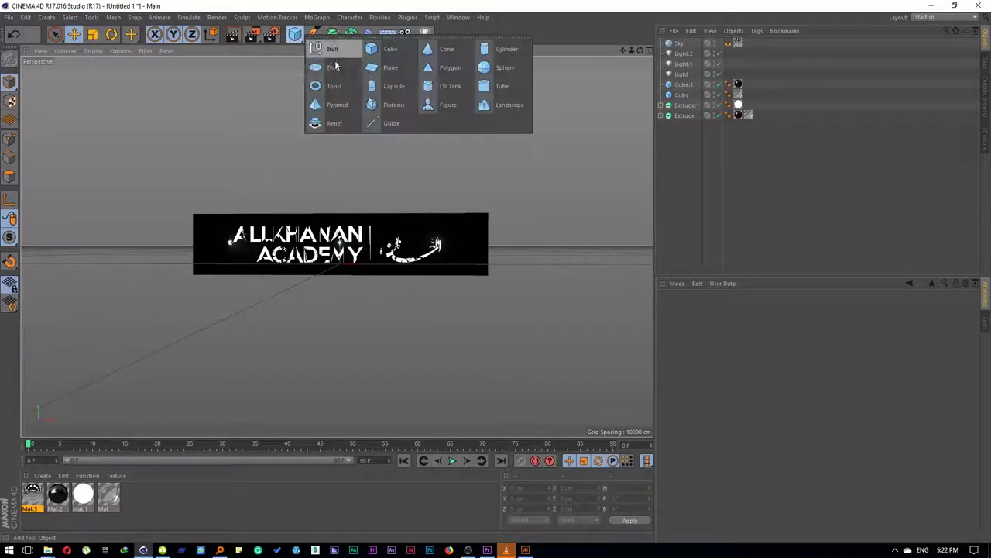
click(399, 68)
middle_click(402, 139)
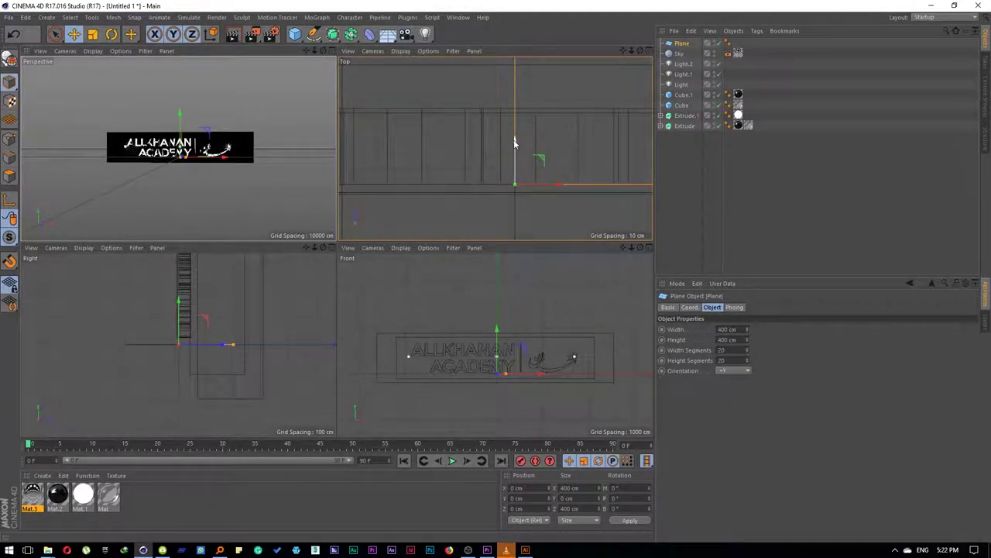
scroll(734, 370, down, 2)
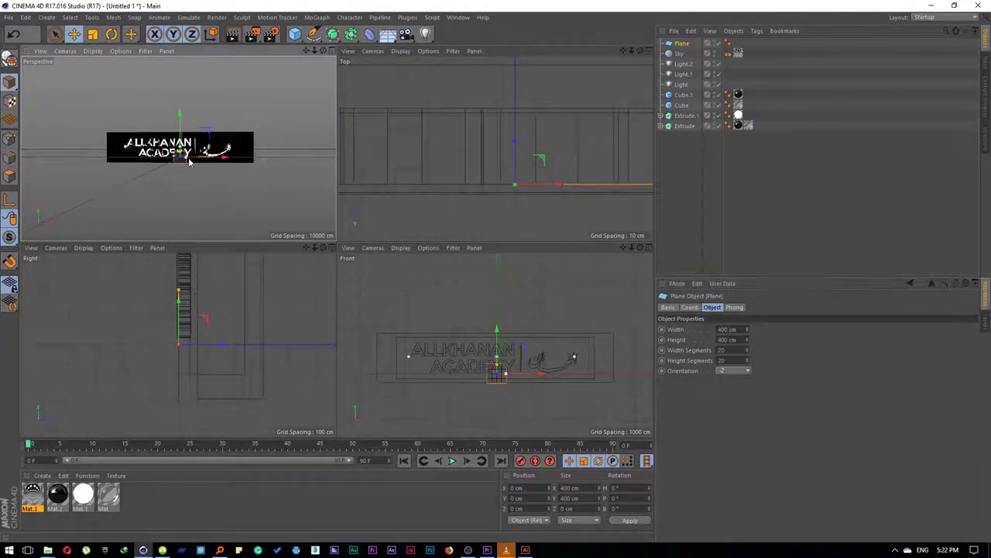
mouse_move(195, 166)
mouse_down()
mouse_move(178, 153)
mouse_move(176, 80)
mouse_move(268, 133)
mouse_up()
Tilt the plane about 26° in bank and apply the white Mat.1 material
click(110, 33)
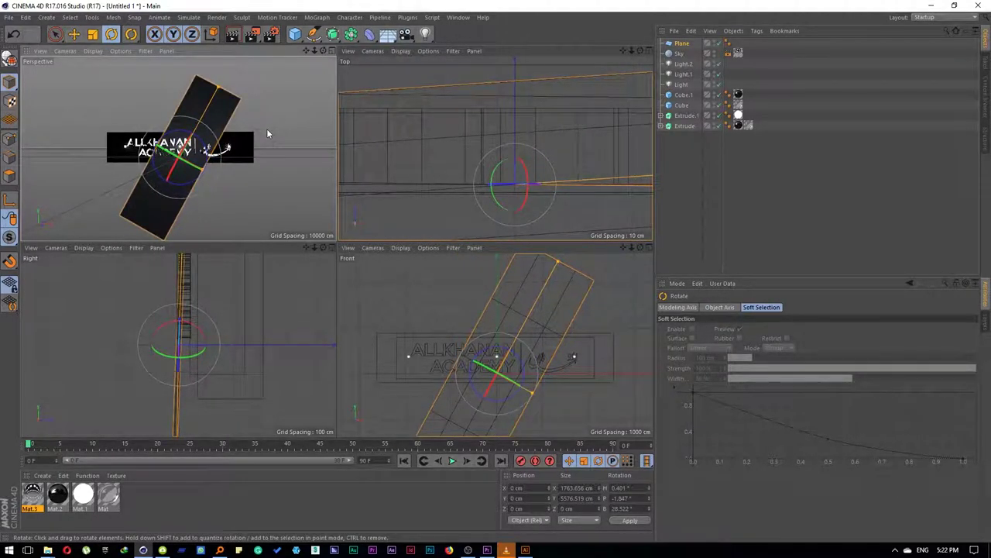
key(ctrl+z)
drag(599, 293, 609, 356)
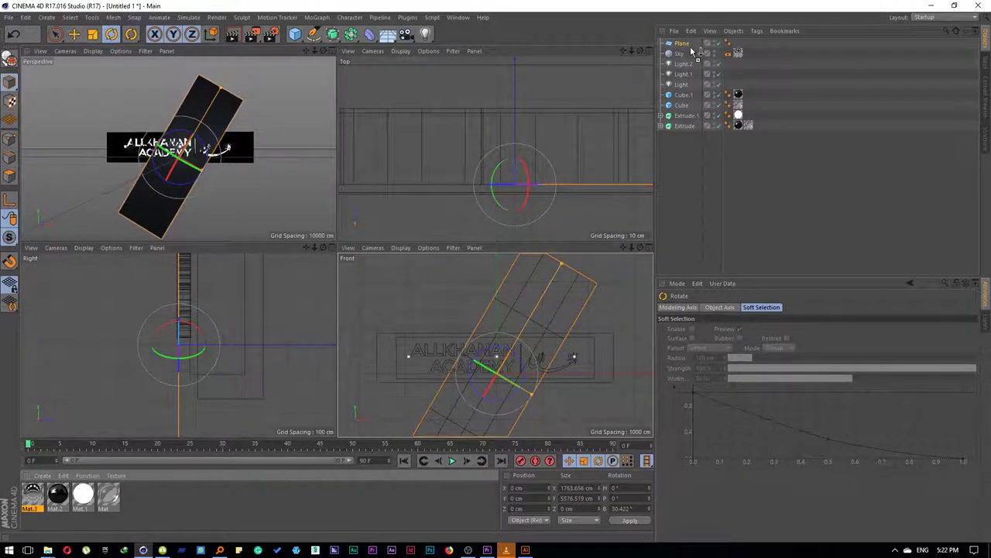
drag(694, 51, 692, 44)
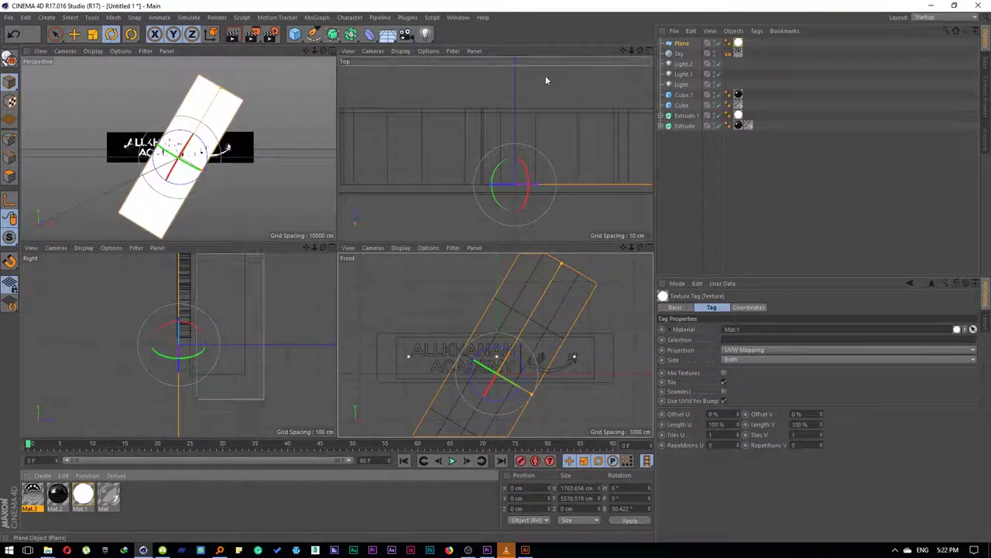
Move the white plane back along Z in the Top view, then add a Camera
click(74, 34)
drag(516, 155, 502, 230)
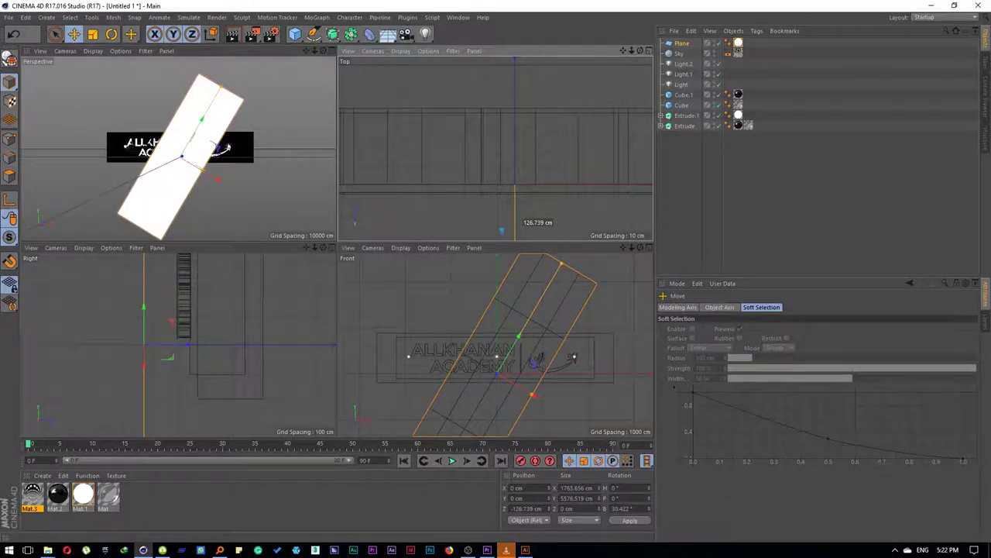
scroll(503, 209, down, 3)
scroll(496, 194, down, 3)
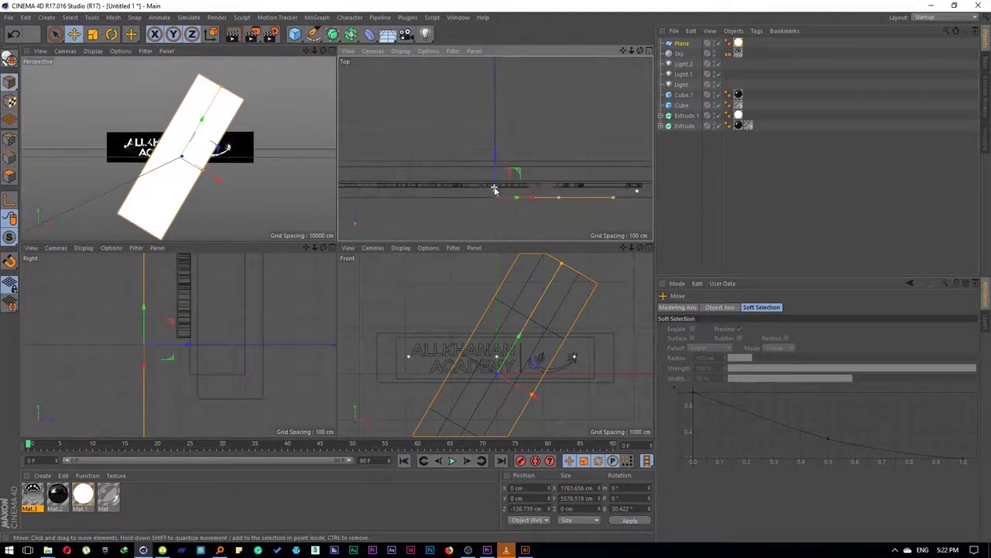
drag(496, 190, 501, 221)
click(277, 173)
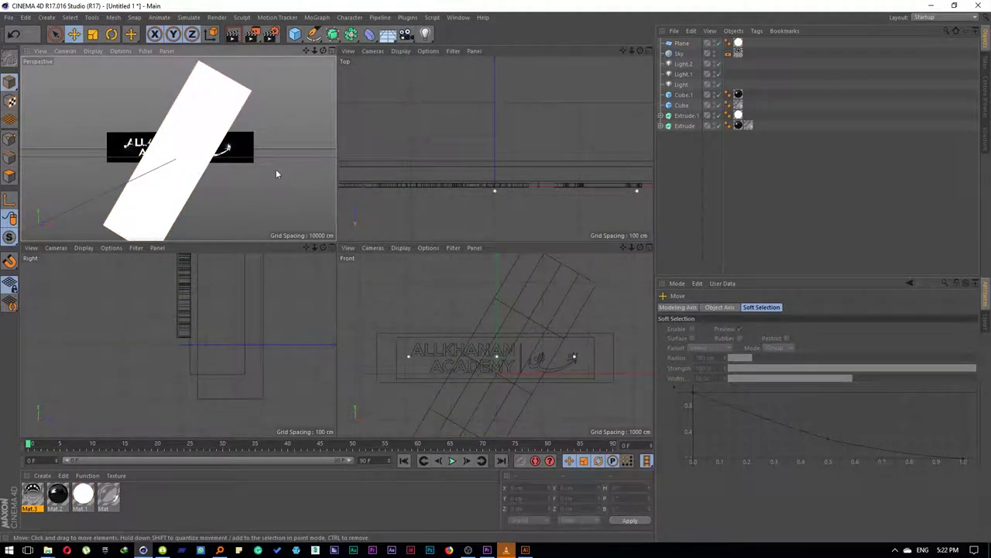
click(404, 42)
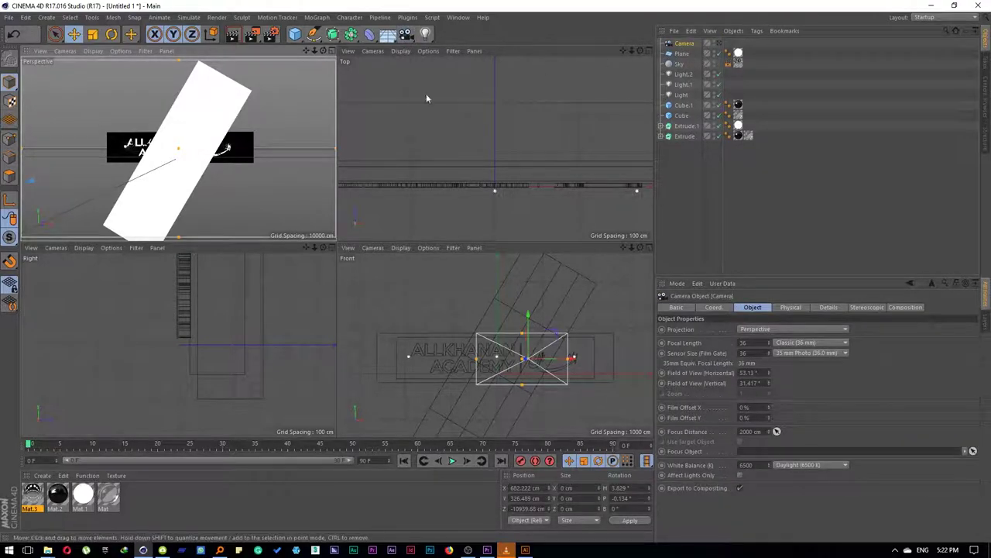
Widen the plane and give it a Compositing tag with Seen by Camera off, then preview the render
click(206, 136)
drag(213, 181, 248, 201)
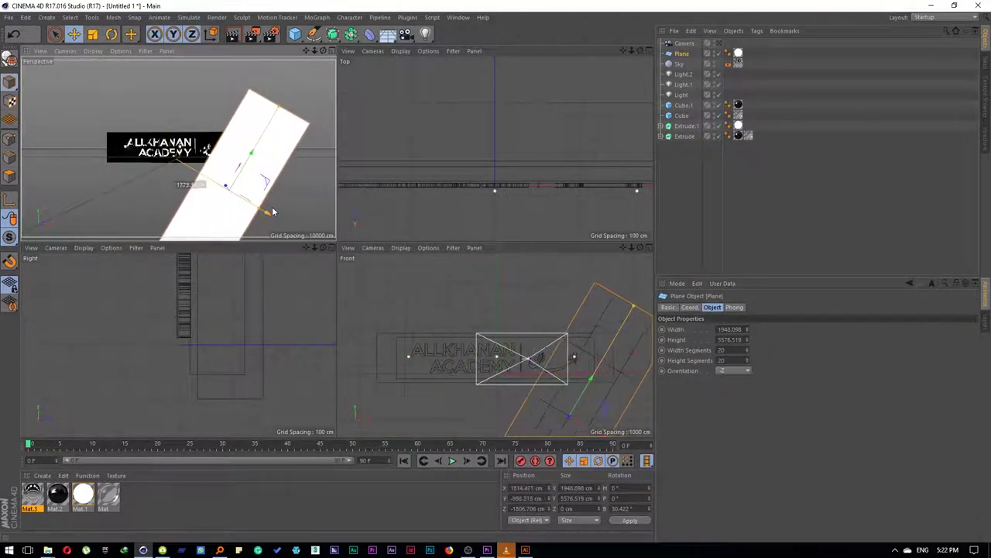
right_click(682, 55)
mouse_move(767, 61)
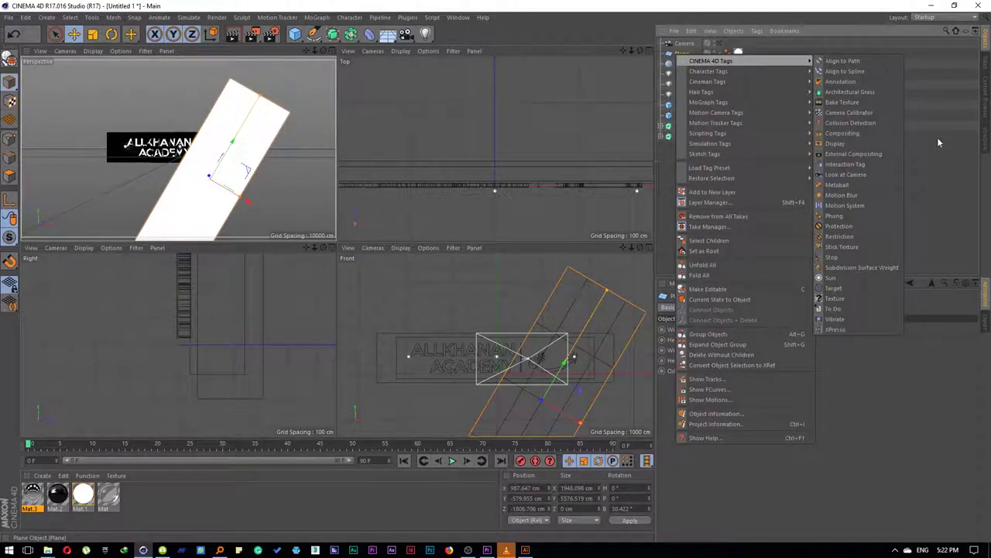
click(841, 133)
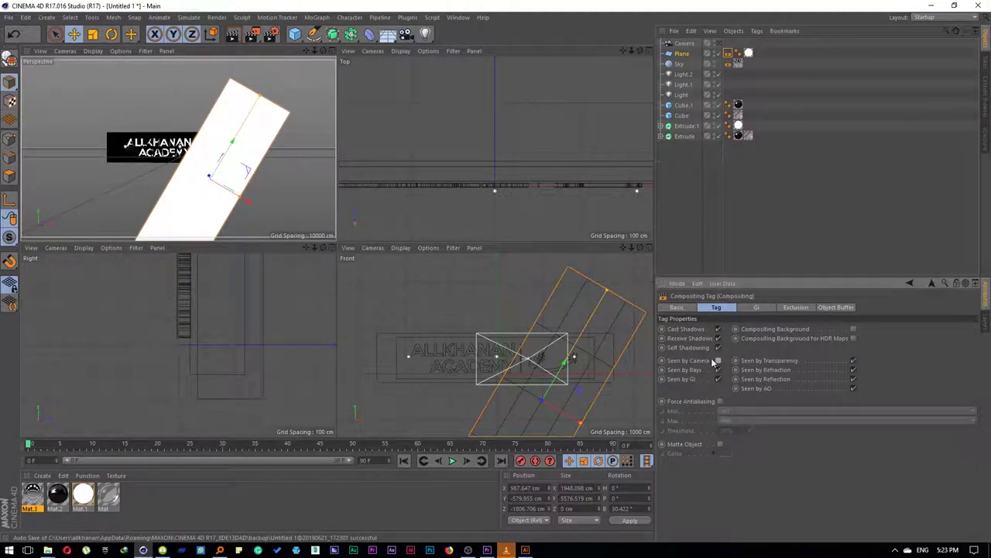
click(298, 166)
click(232, 34)
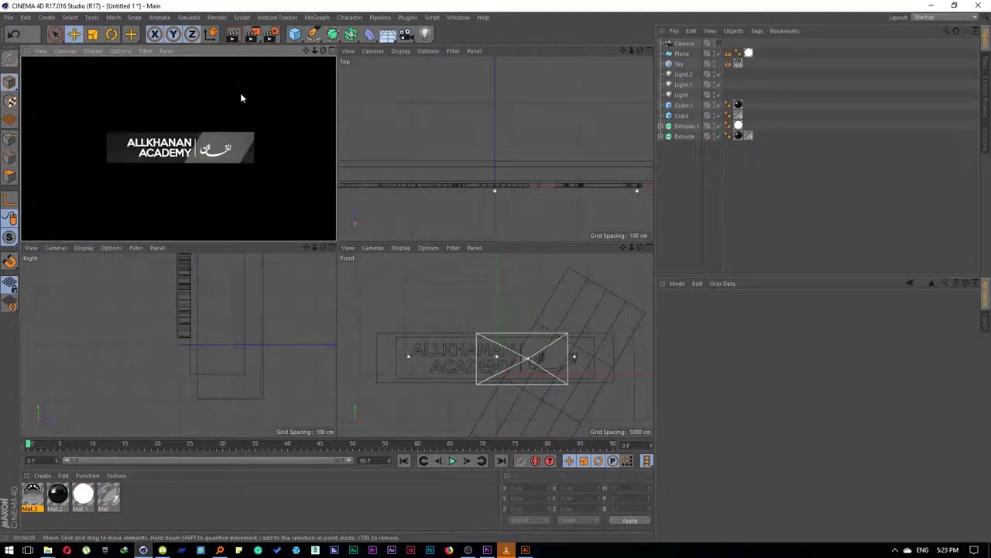
middle_click(223, 147)
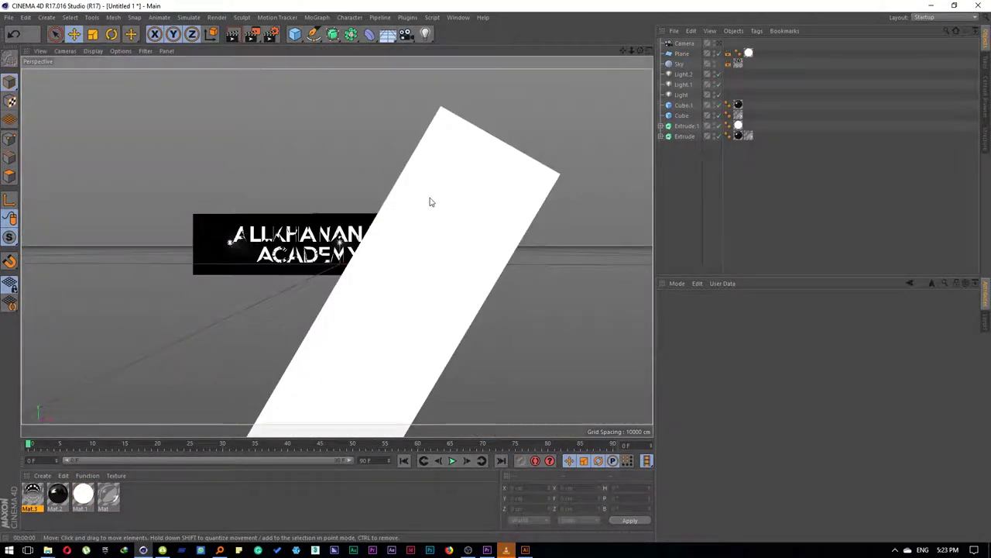
With the white plane selected, enable Autokey and set a 250-frame scene and preview range
click(682, 52)
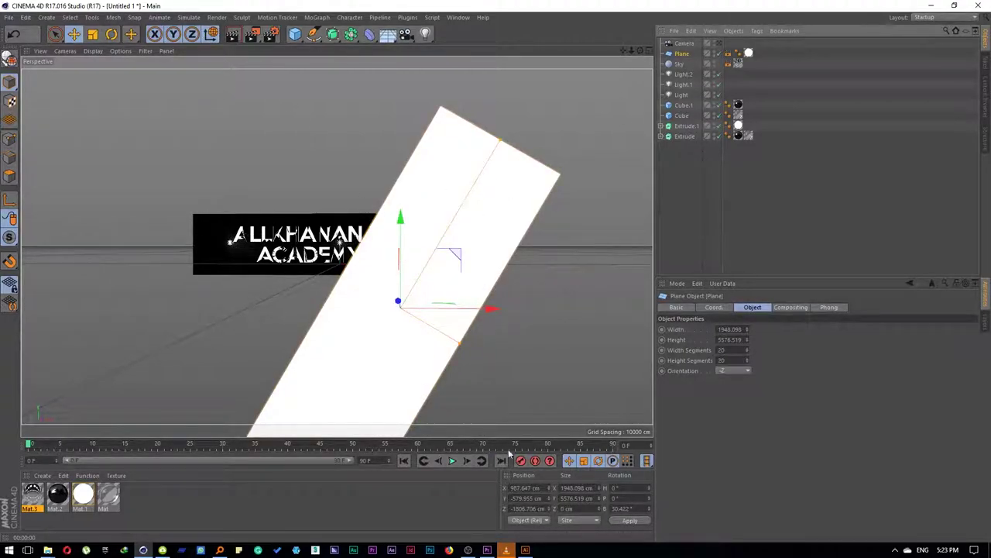
click(536, 460)
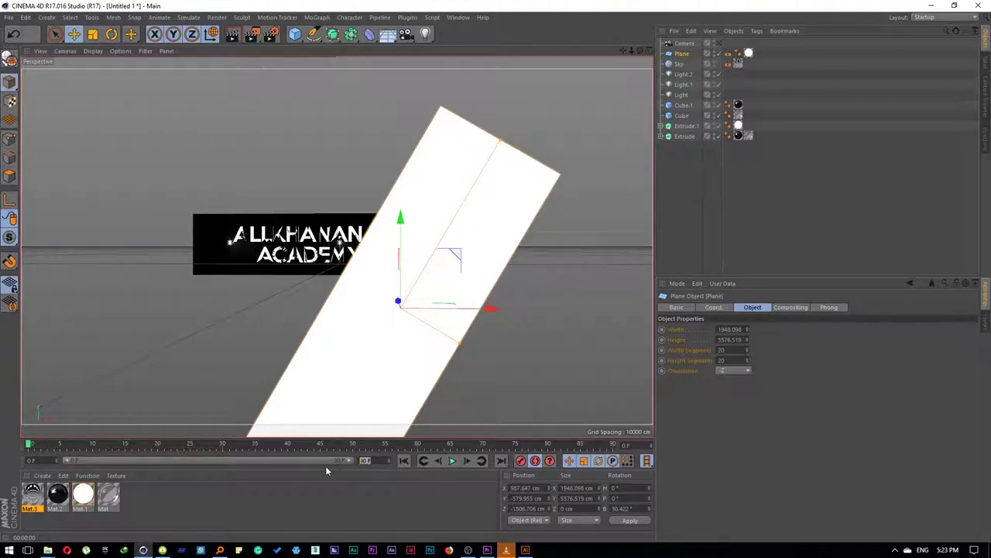
text(250)
key(Return)
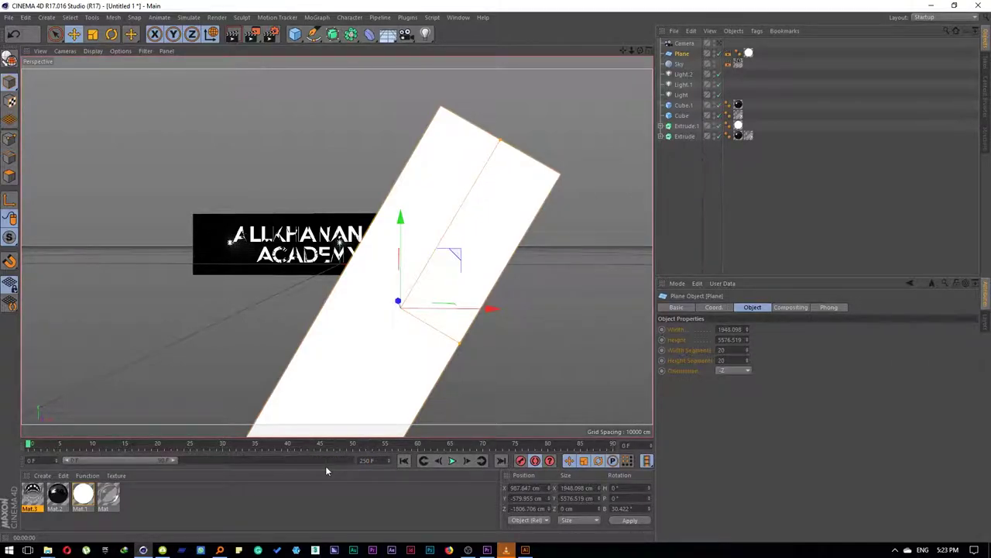
drag(173, 460, 355, 460)
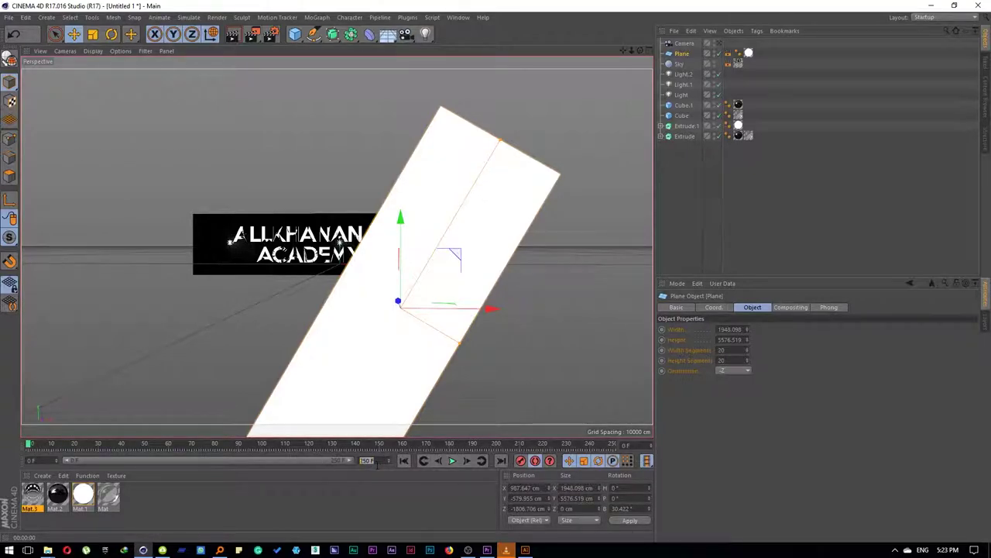
Work out 25 × 7 in the system Calculator to get the frame count
key(super+r)
text(calc)
click(87, 523)
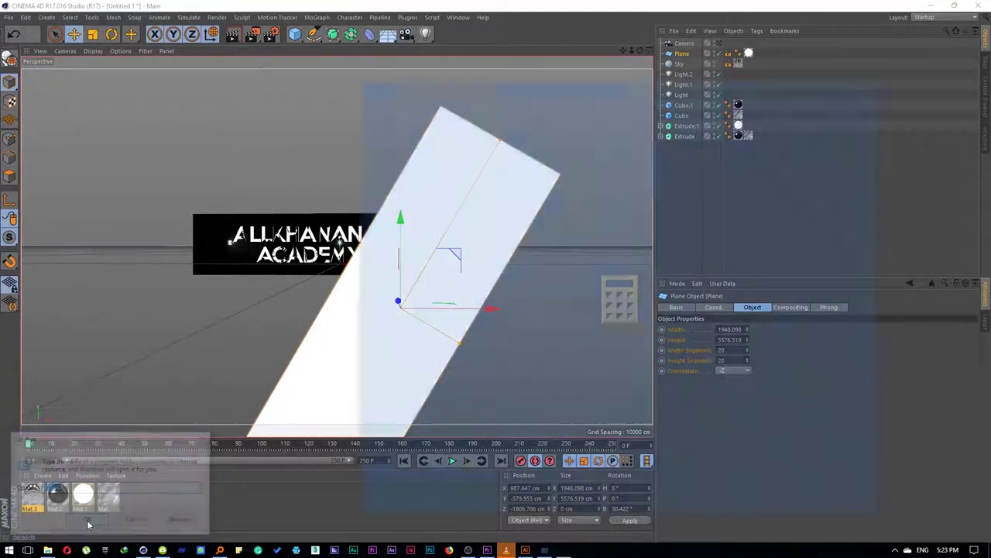
text(25 ×)
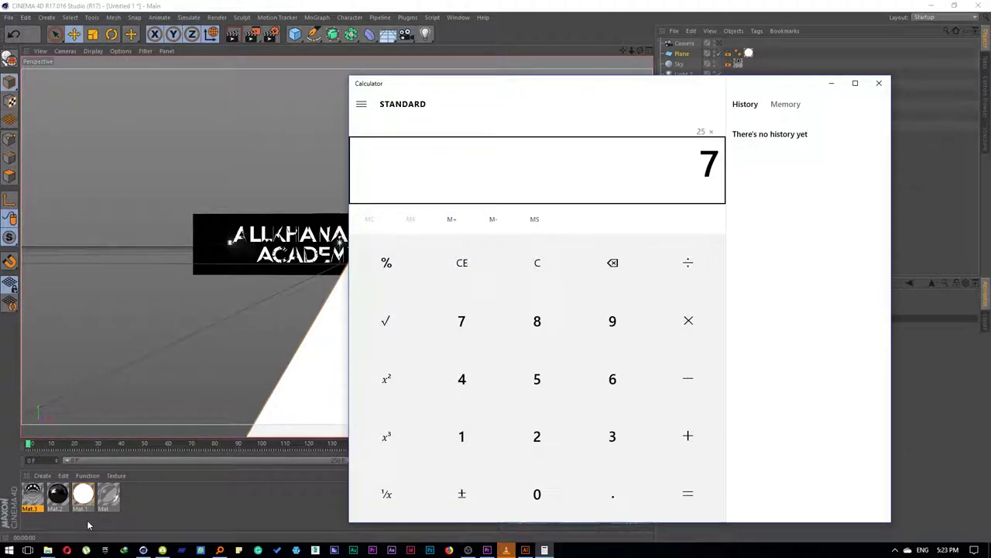
key(Return)
click(372, 6)
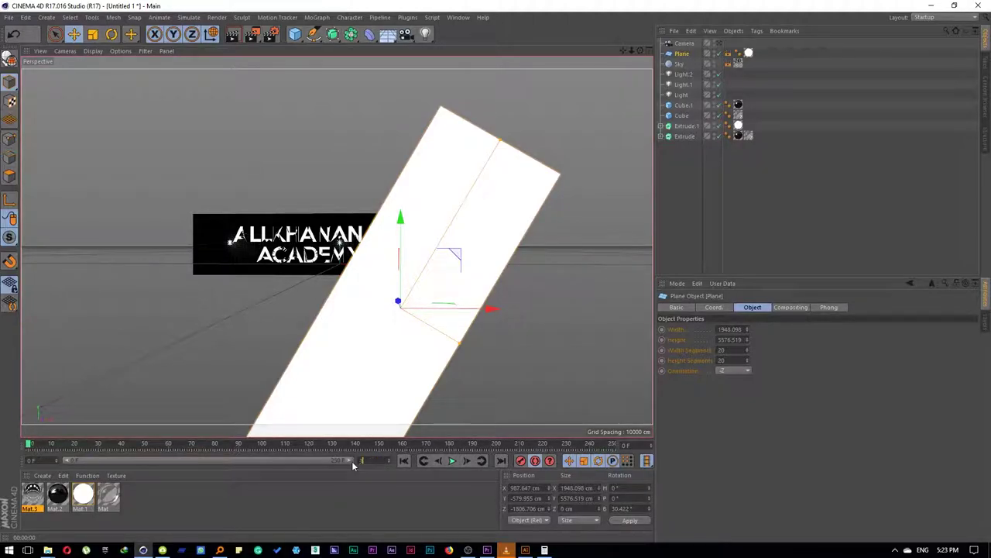
Set the scene length to 175 frames and check the Render Settings
text(175)
key(Return)
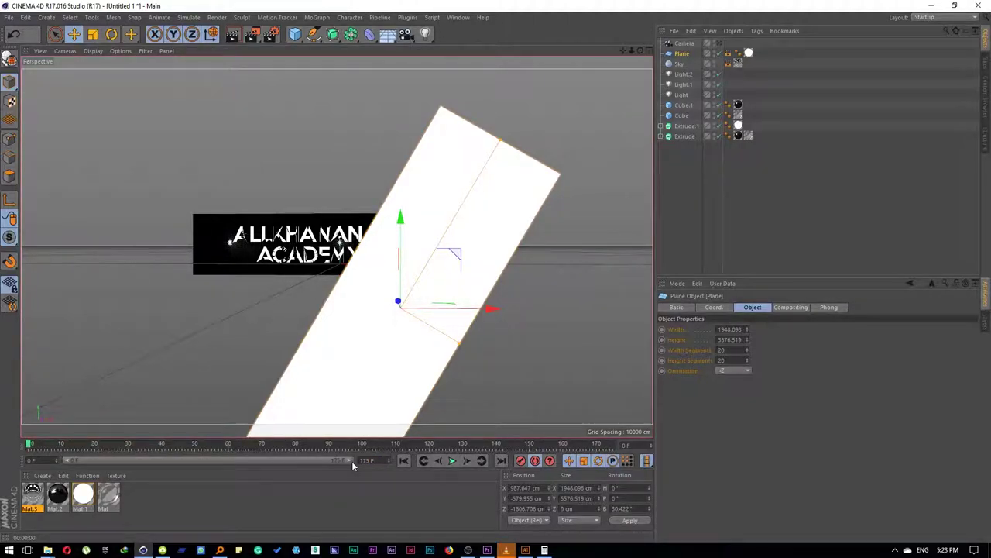
click(271, 34)
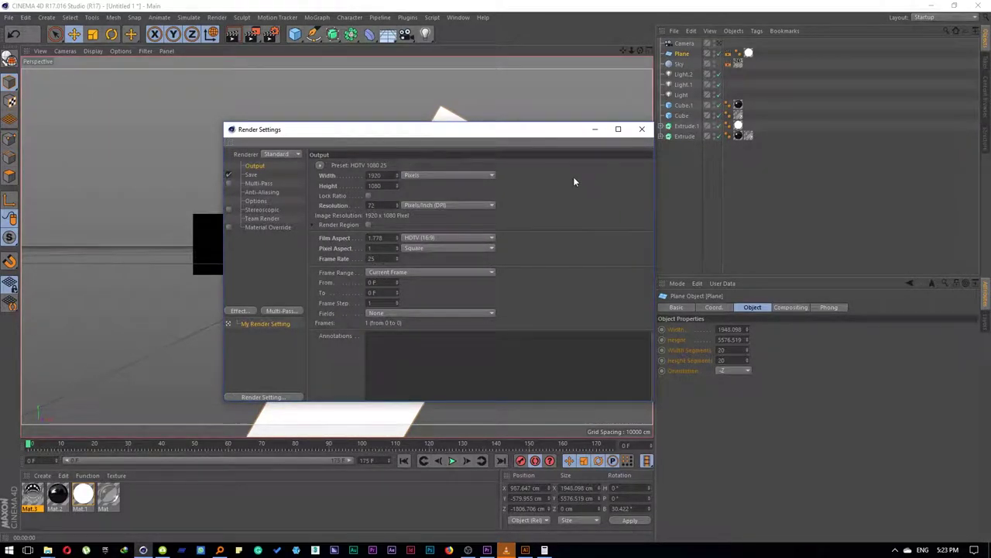
click(642, 129)
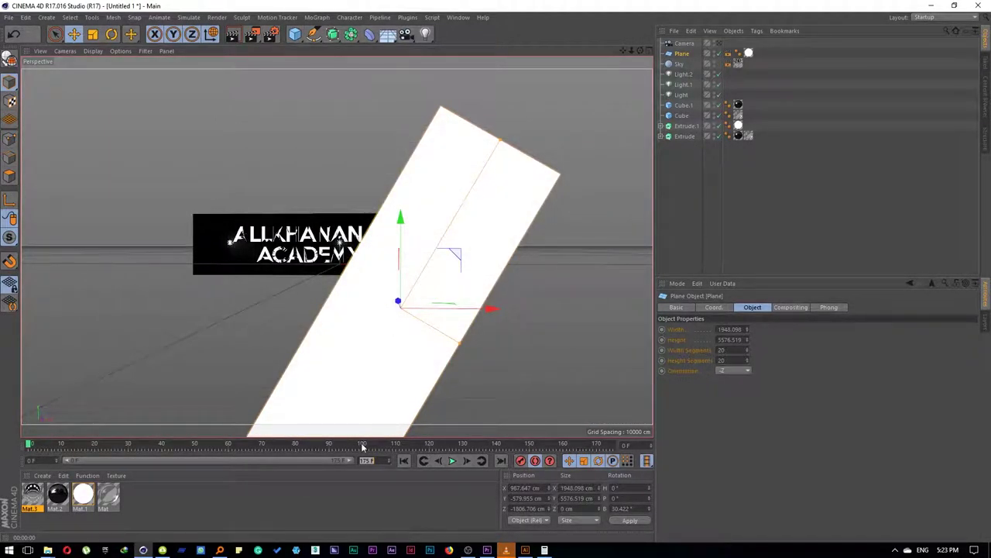
Keyframe the plane's position at frame 175, then far left of the logo at frame 0
click(610, 446)
click(523, 463)
drag(538, 441, 1, 459)
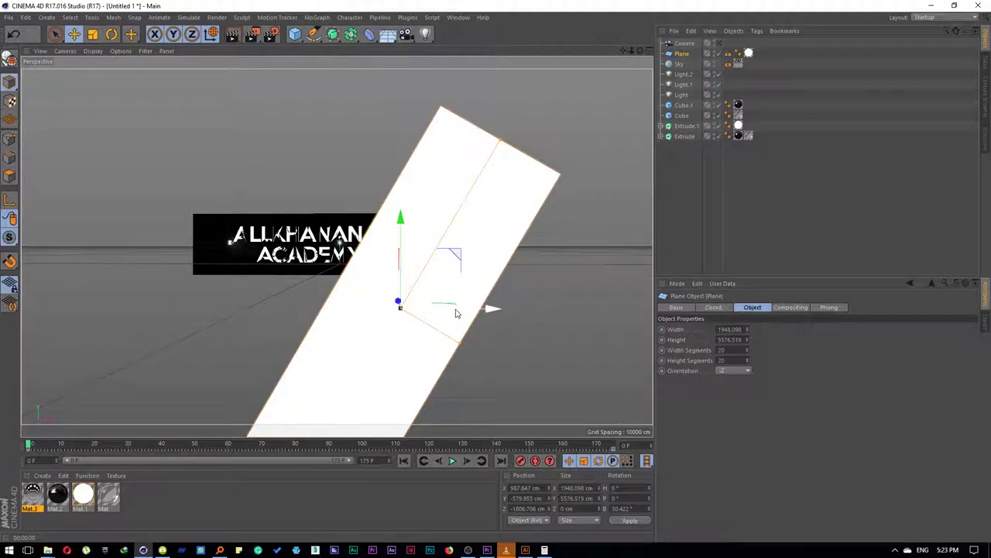
drag(455, 312, 176, 311)
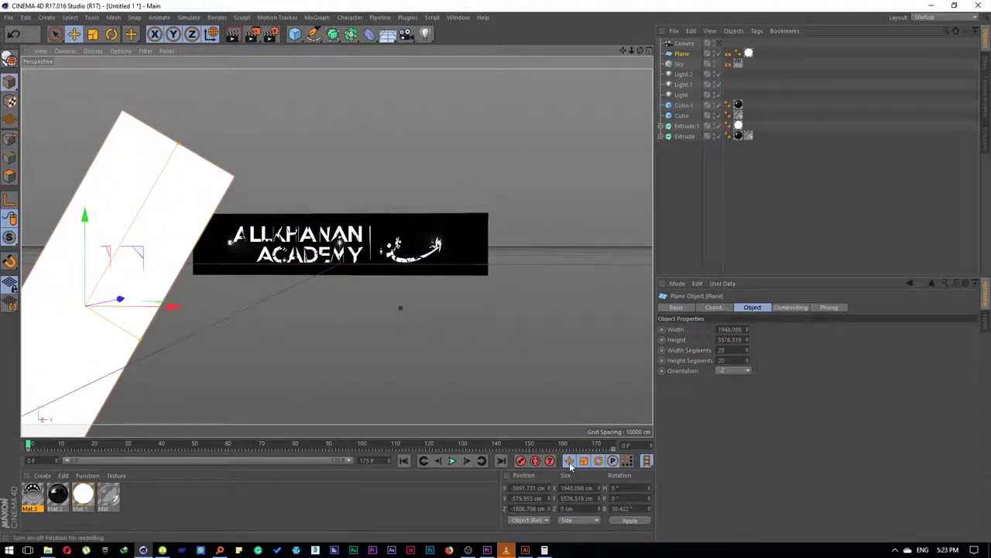
click(520, 461)
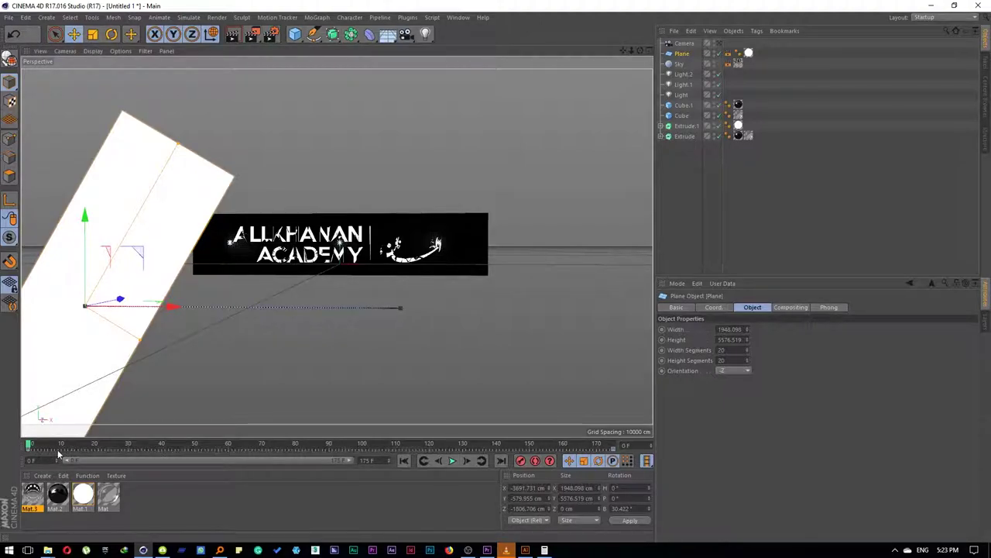
Push the plane's end position further right to X 3322 cm and scrub to check the sweep
drag(36, 447, 649, 394)
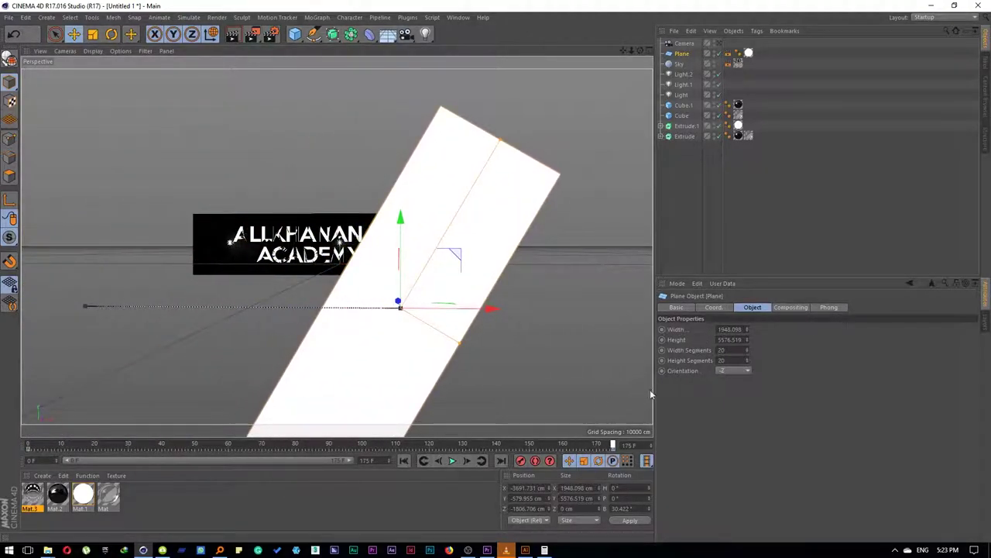
drag(452, 311, 616, 302)
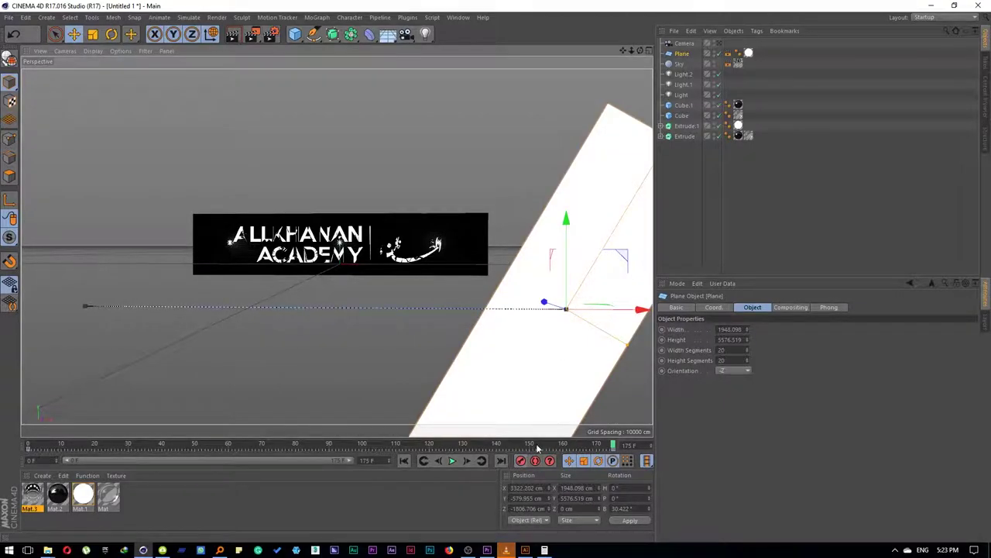
drag(536, 445, 28, 447)
drag(93, 453, 28, 447)
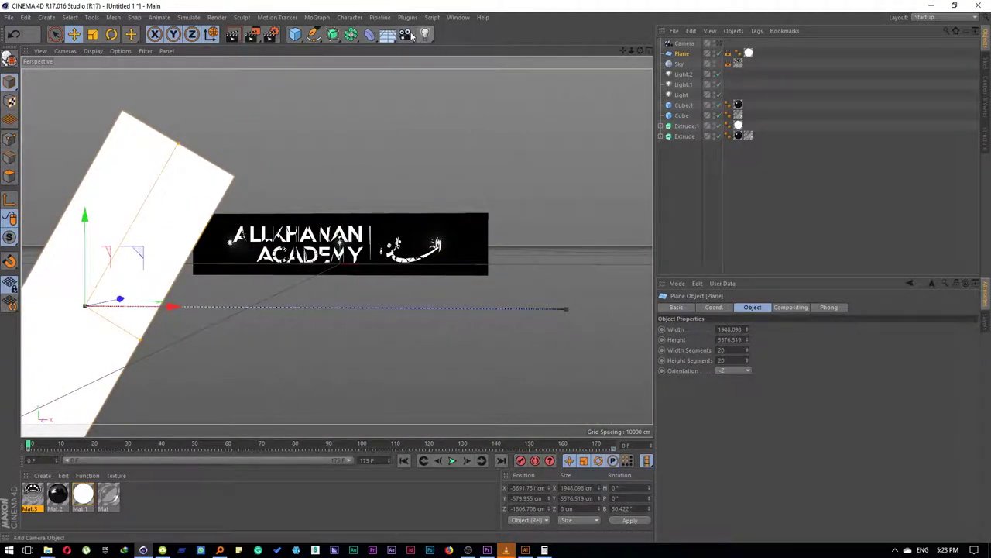
At frame 0, dolly the camera in and angle it steeply over the ALLKHANAN ACADEMY lettering
click(684, 43)
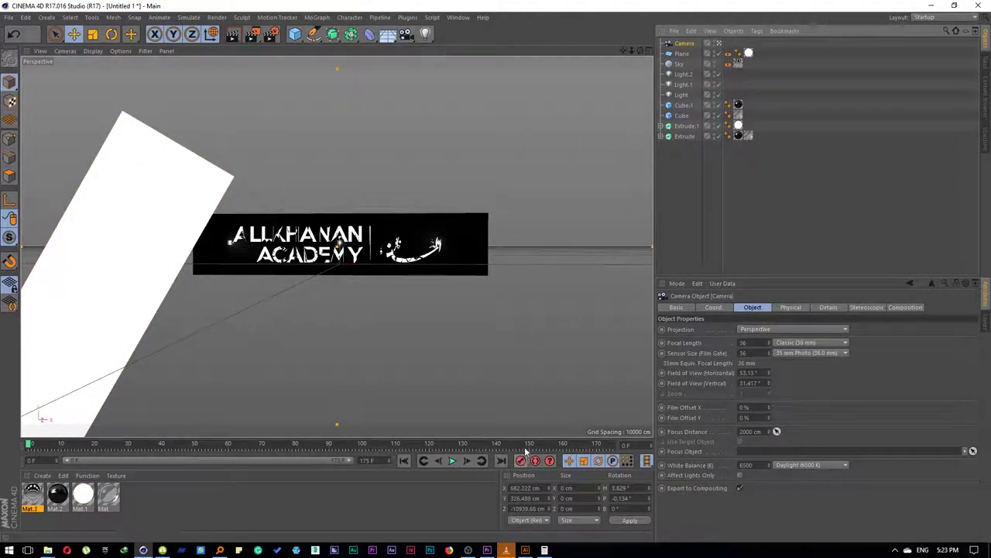
click(594, 443)
mouse_move(618, 443)
mouse_down()
mouse_move(532, 448)
mouse_move(564, 454)
mouse_move(122, 447)
mouse_up()
key(F6)
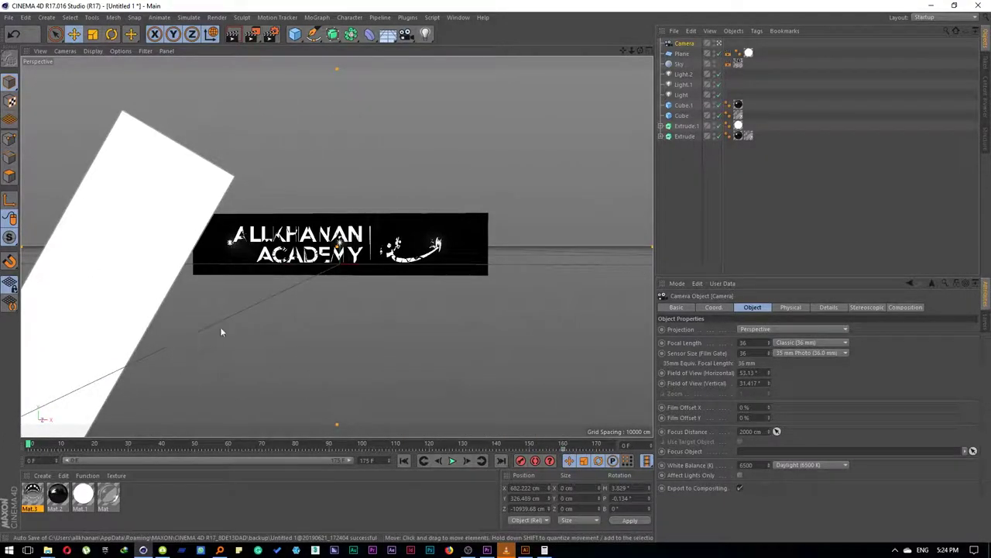
scroll(340, 300, up, 8)
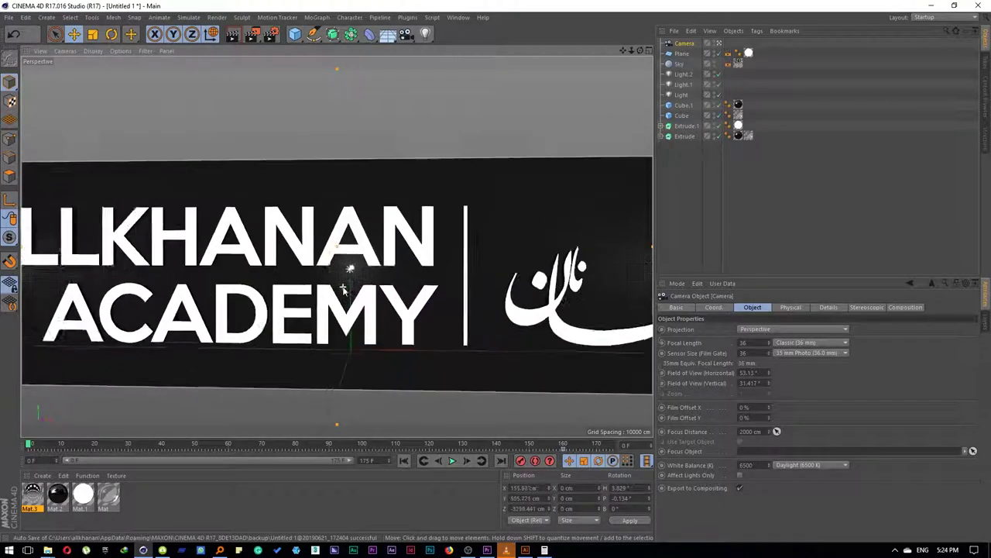
scroll(357, 319, up, 3)
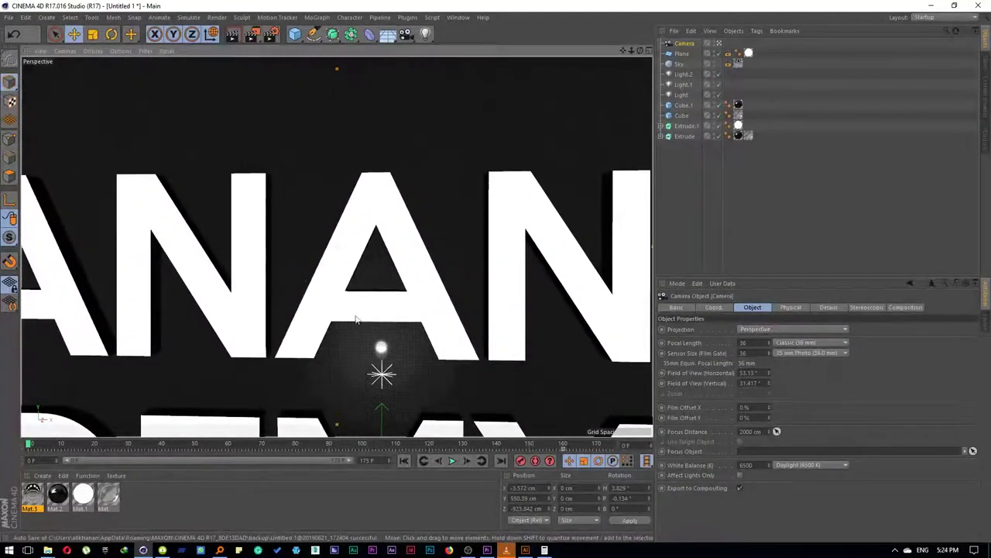
mouse_move(357, 319)
mouse_down()
mouse_move(389, 153)
mouse_move(447, 450)
mouse_up()
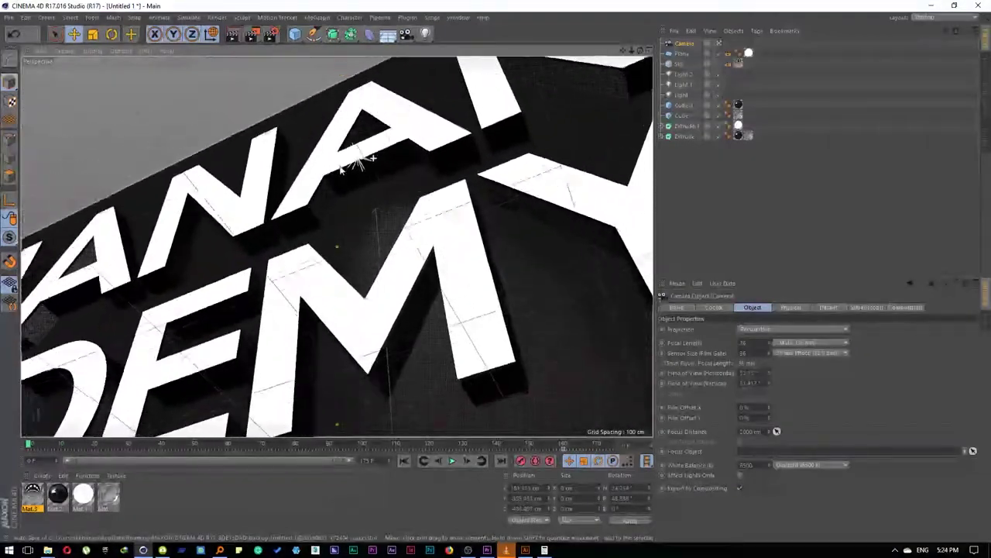
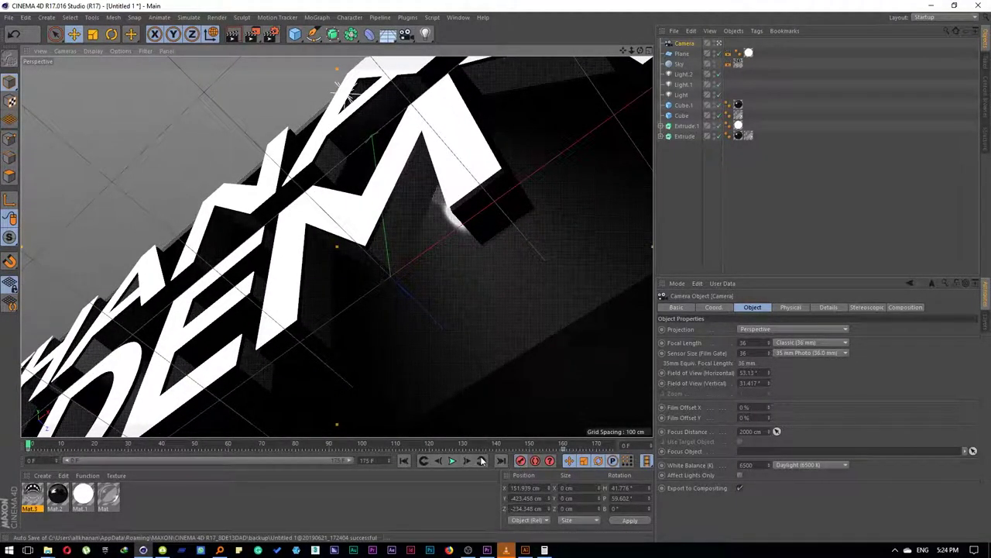
Play and stop the camera sweep across the logo, then bring up the primitive objects flyout
click(449, 461)
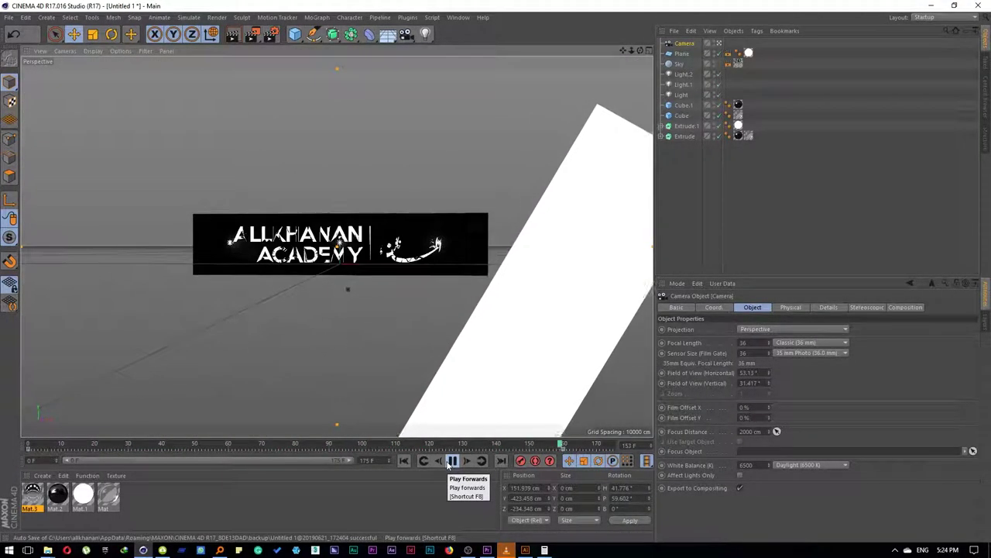
click(450, 462)
mouse_move(316, 39)
mouse_down()
mouse_move(294, 35)
mouse_move(325, 48)
mouse_up()
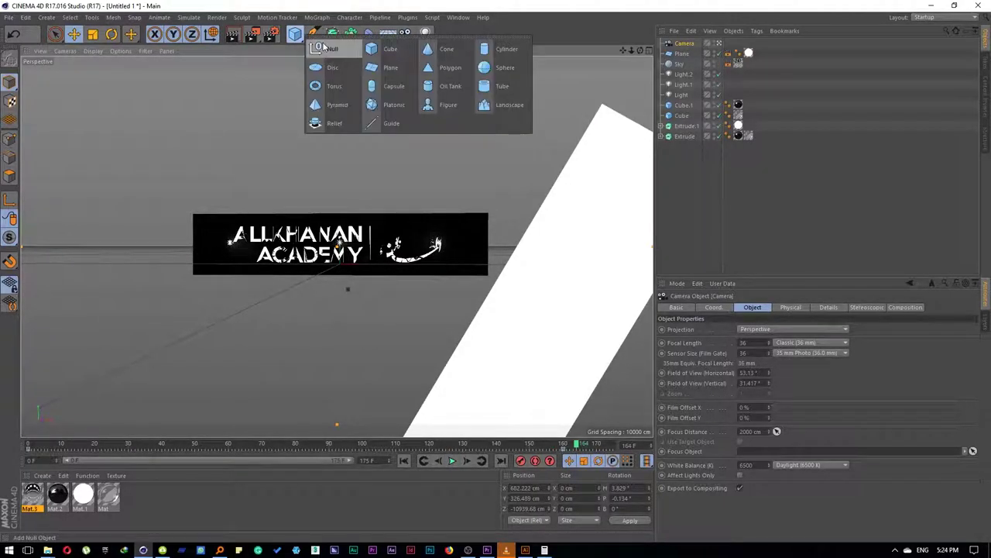
Add a Null object to the scene and give the camera a Target tag
click(325, 48)
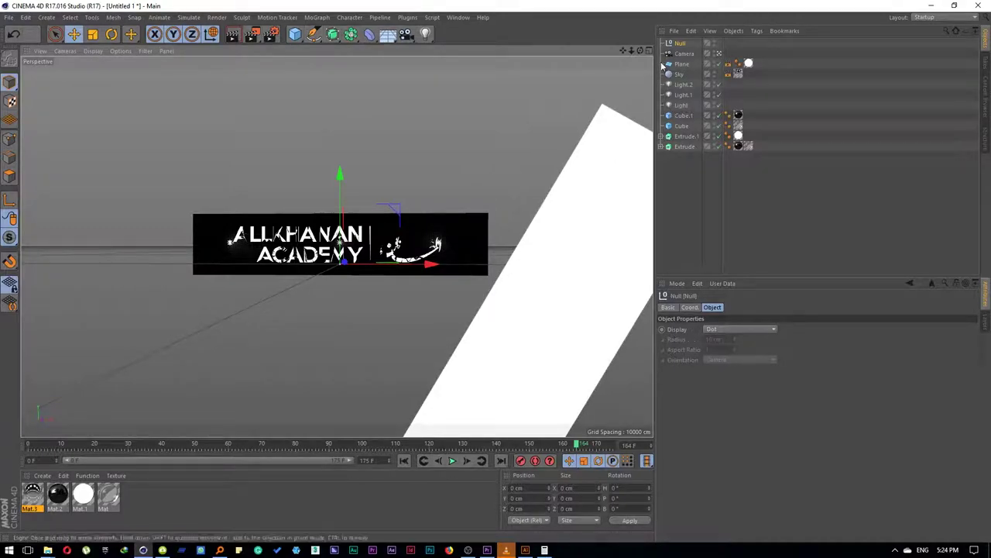
right_click(684, 56)
mouse_move(744, 60)
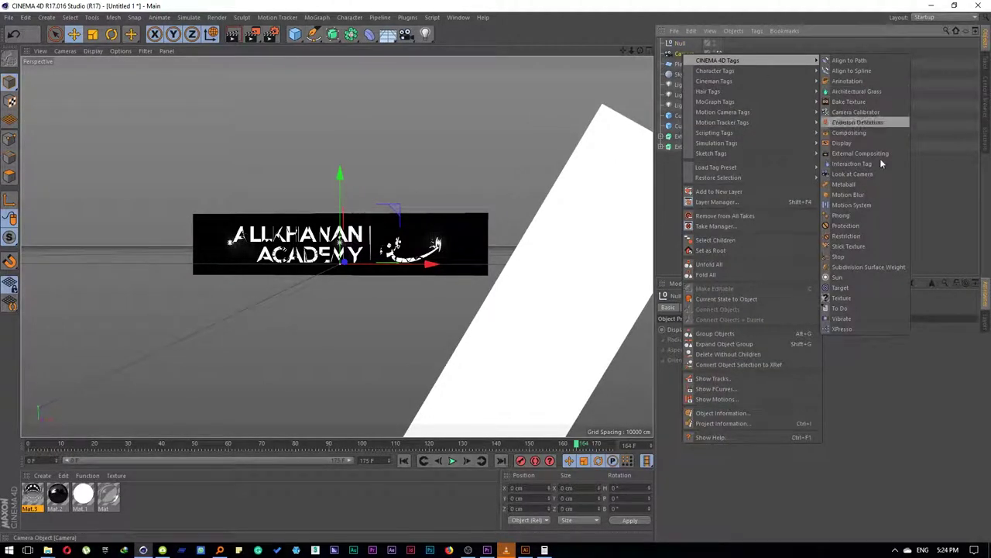
click(840, 288)
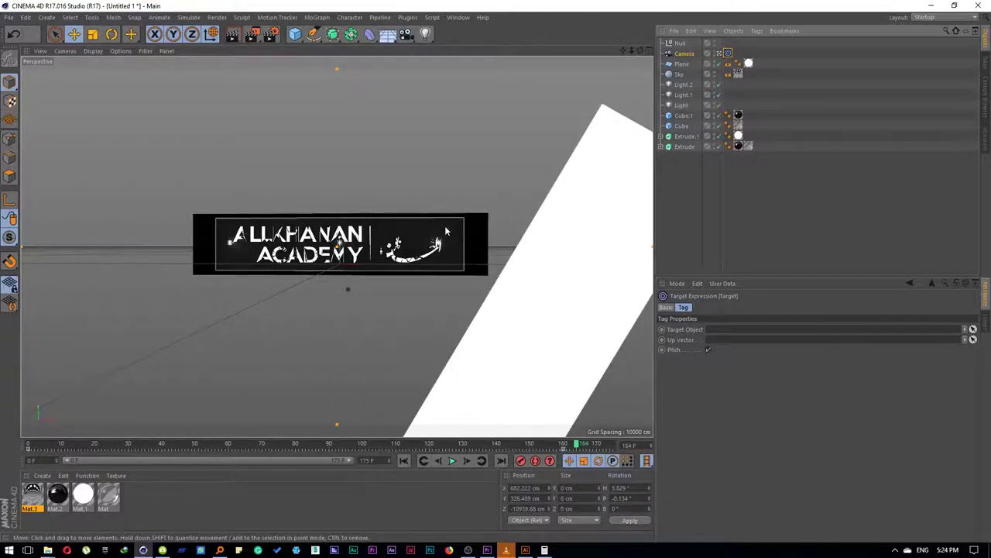
Set the Null as the Target tag's target object, then return to a single perspective view
middle_click(413, 199)
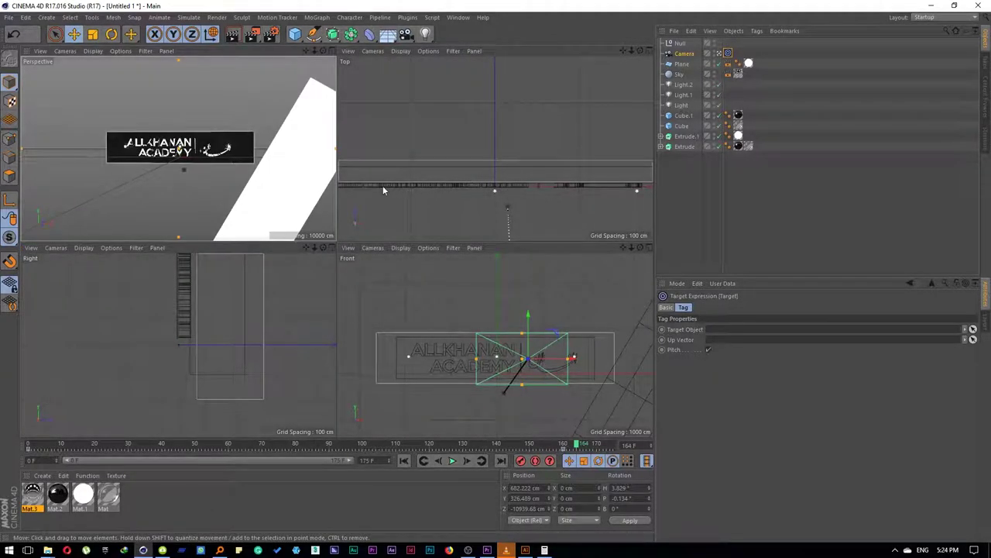
click(680, 45)
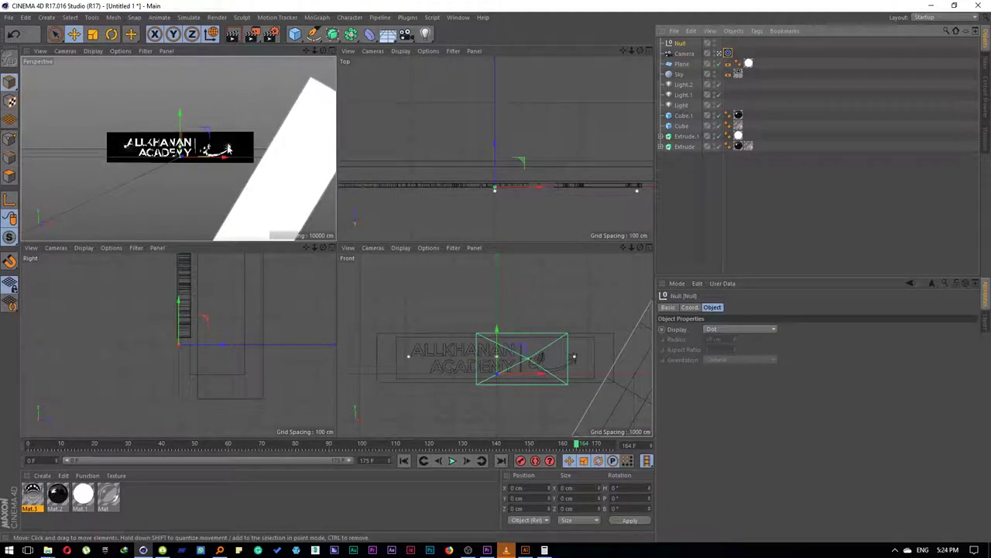
click(683, 54)
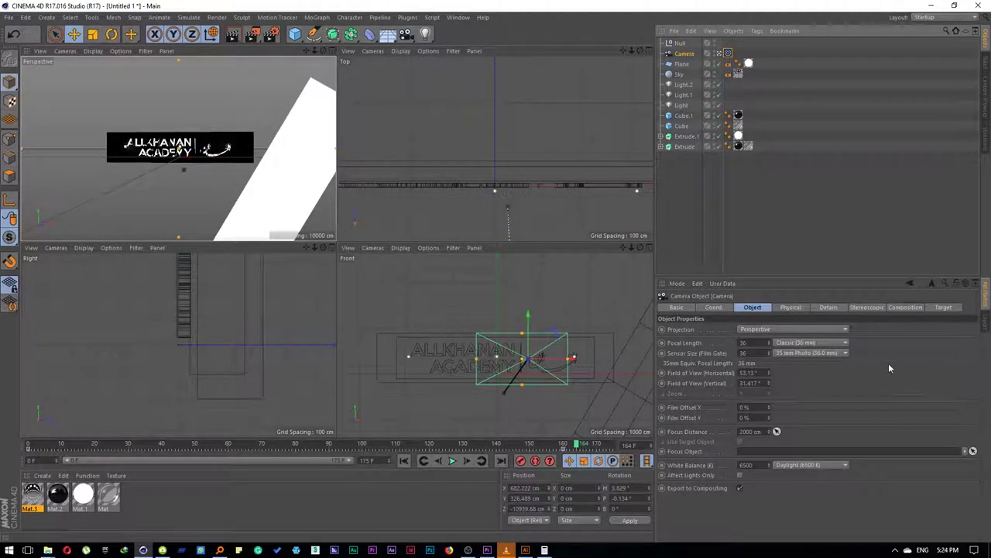
click(728, 54)
click(972, 330)
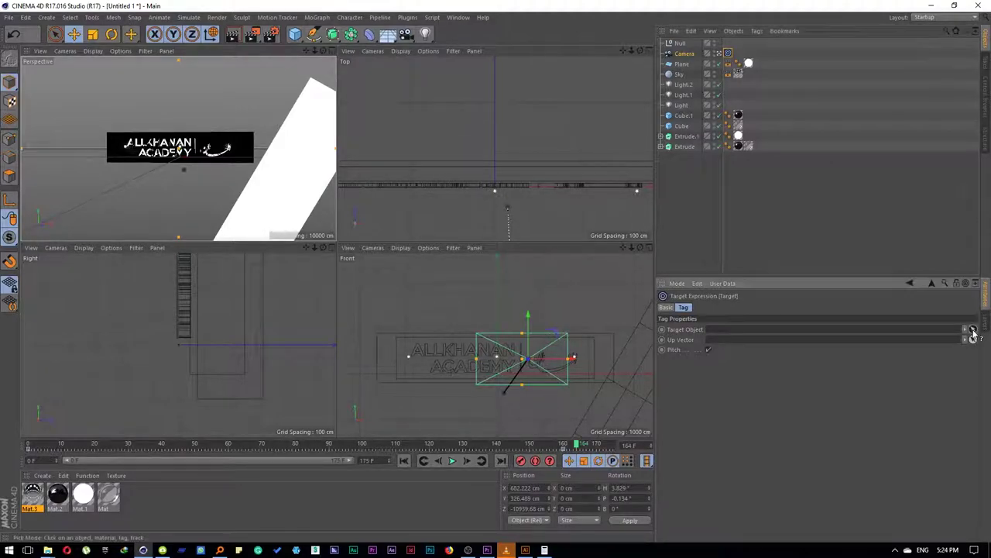
click(680, 43)
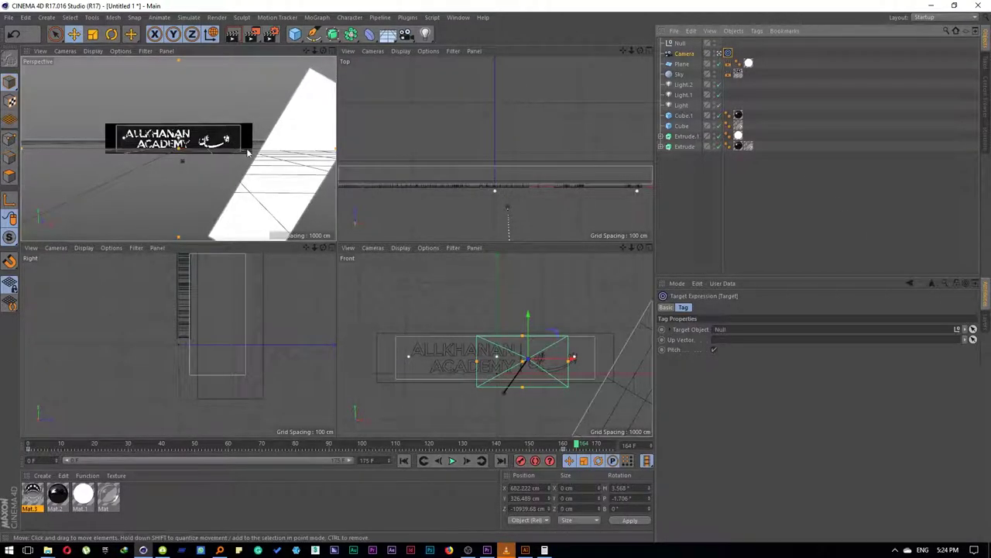
key(F1)
From frame 0, move the Null to about X -27.8 cm, Y 339.8 cm and play back
mouse_move(339, 453)
mouse_down()
mouse_move(31, 415)
mouse_move(74, 387)
mouse_up()
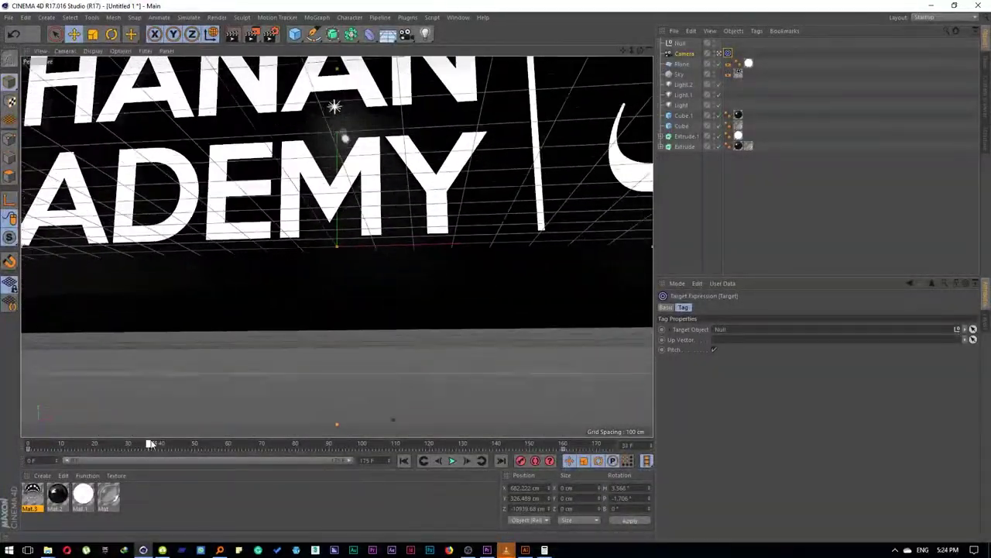
click(672, 44)
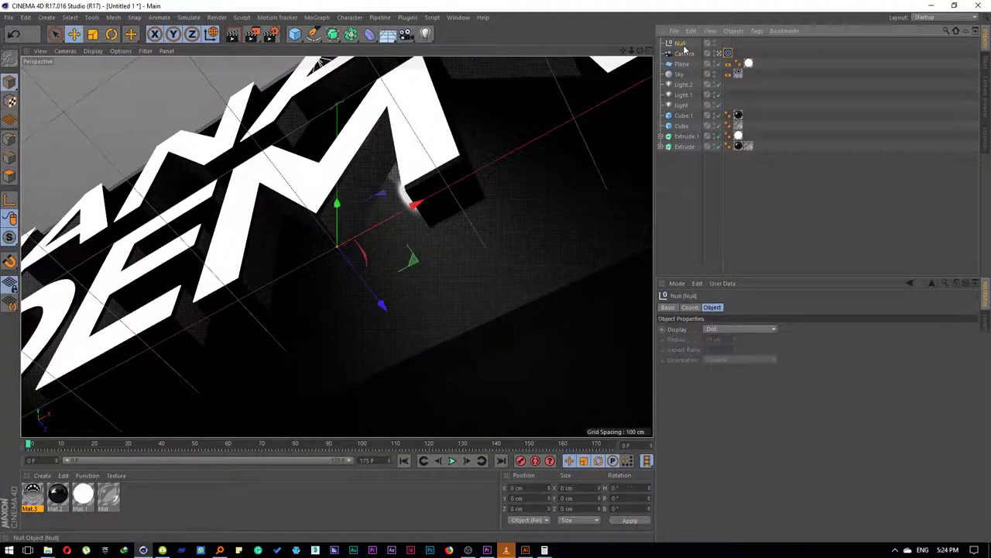
drag(336, 210, 338, 86)
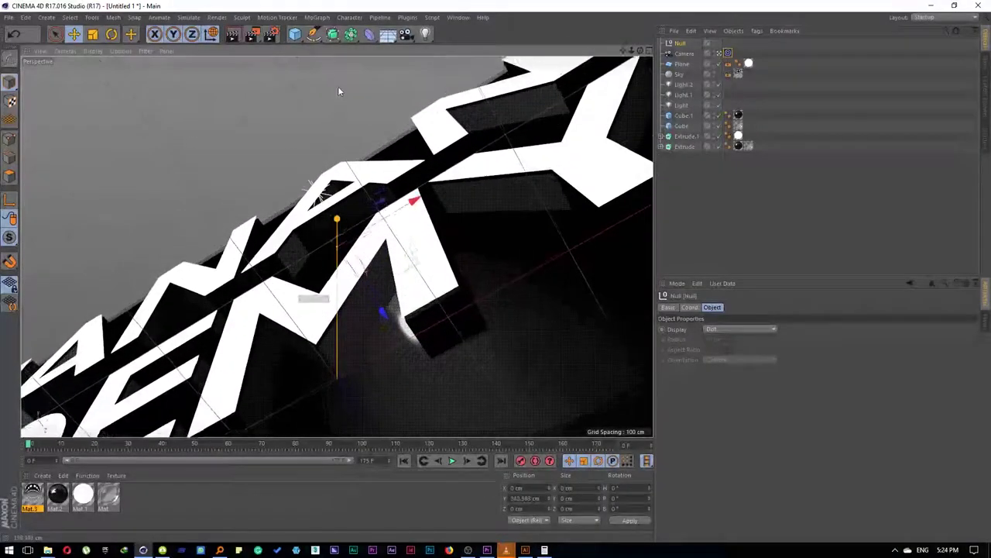
mouse_move(381, 223)
mouse_down()
mouse_move(283, 248)
mouse_move(641, 432)
mouse_up()
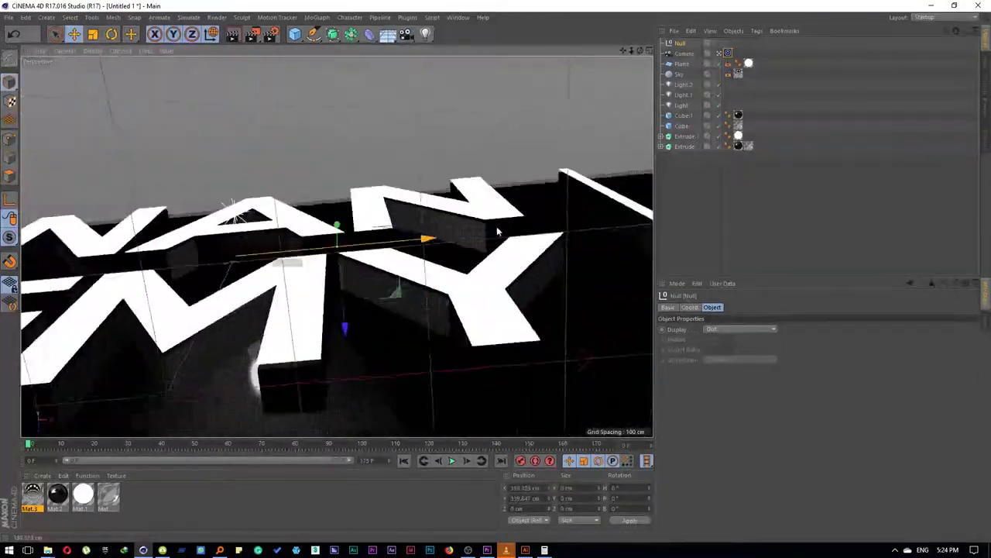
drag(641, 432, 403, 371)
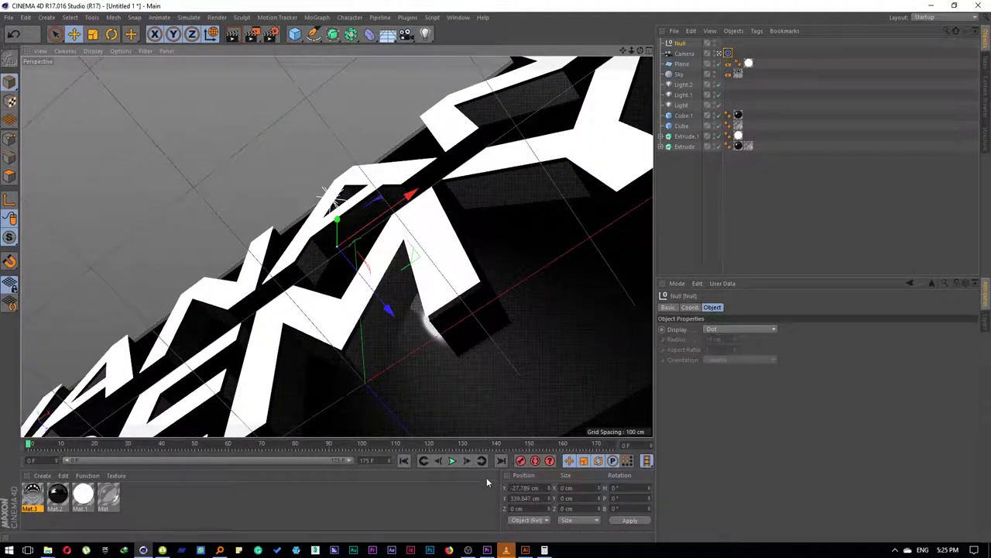
click(453, 461)
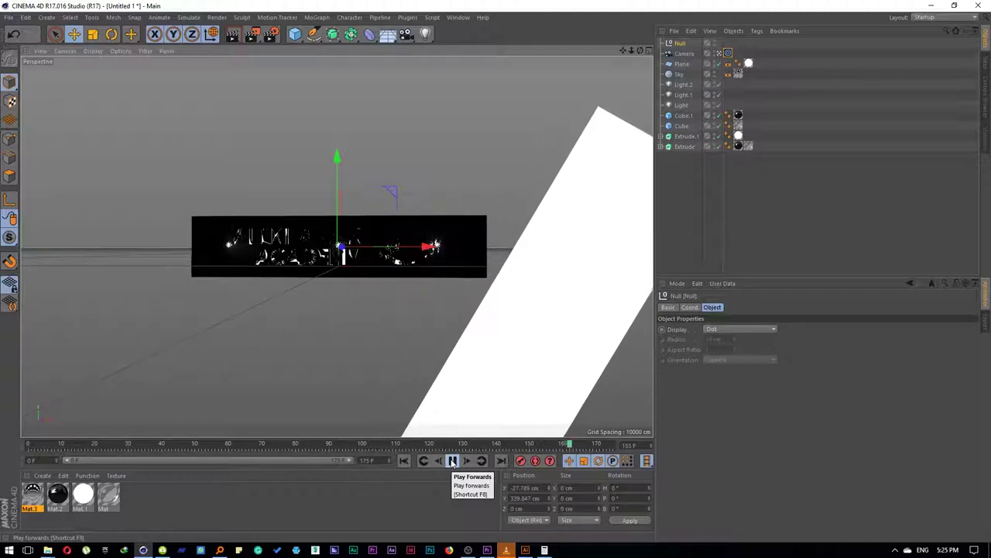
Stop playback and calculate a full-render Make Preview of all frames at frame rate 12
click(453, 461)
click(253, 34)
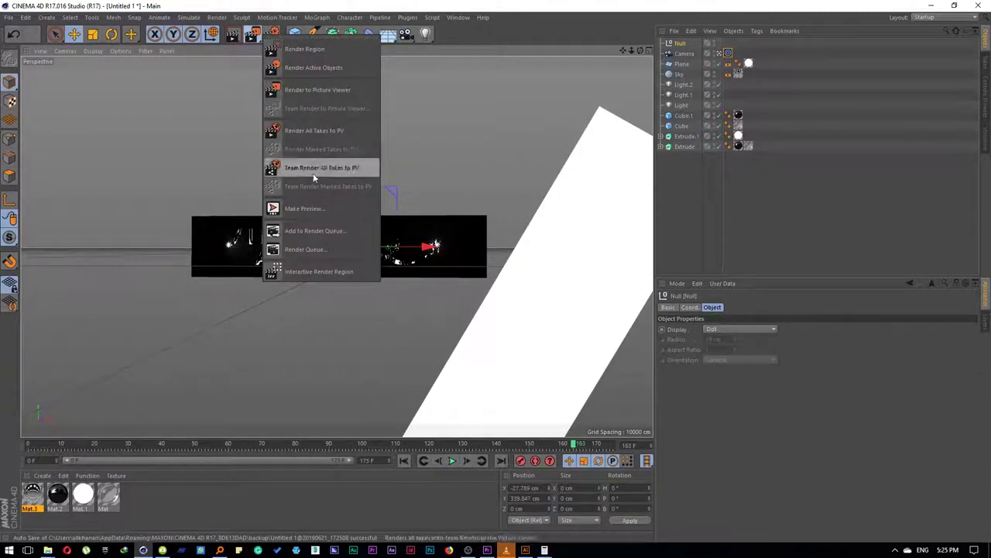
click(304, 210)
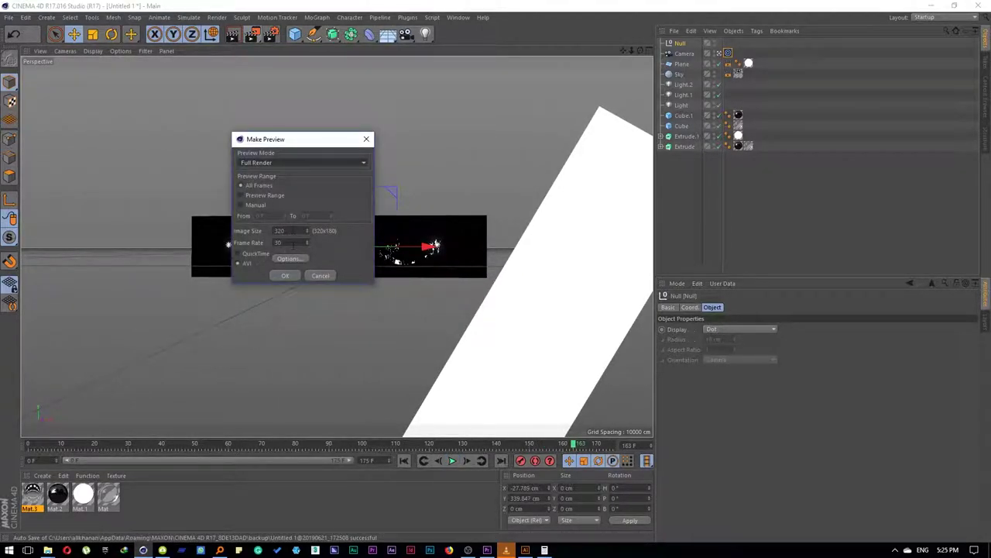
drag(293, 244, 233, 243)
text(100)
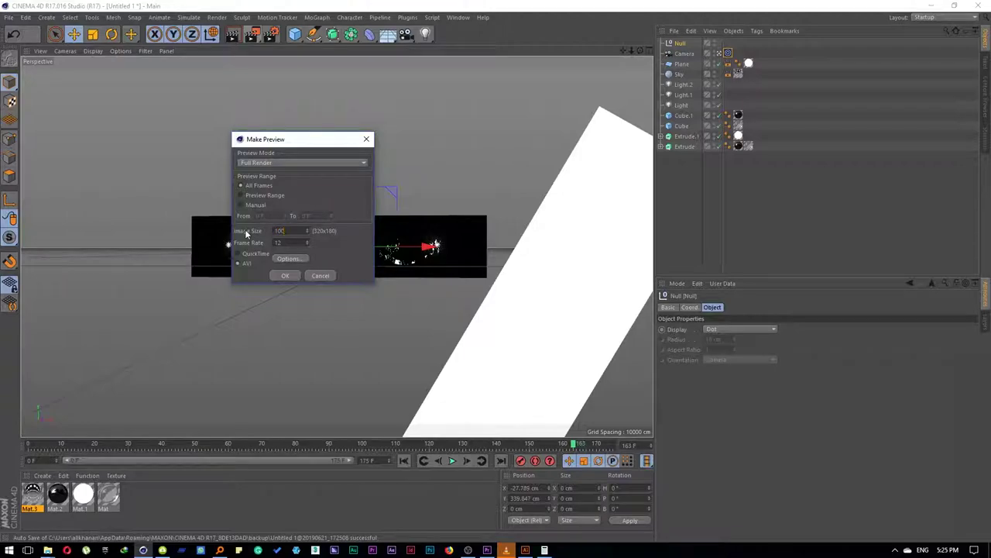
key(Return)
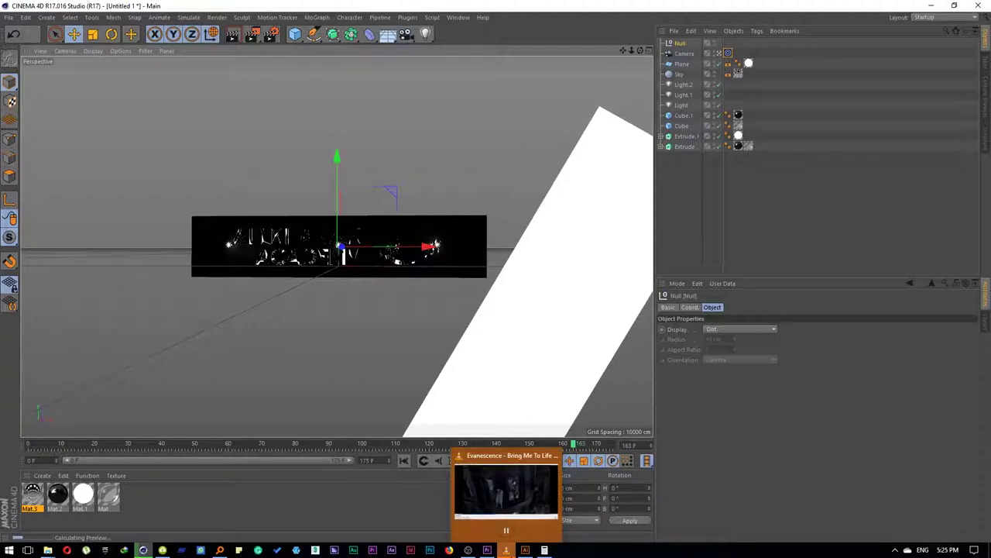
Adjust the VLC music video's volume and seek it to about 01:20
click(505, 550)
scroll(486, 377, up, 2)
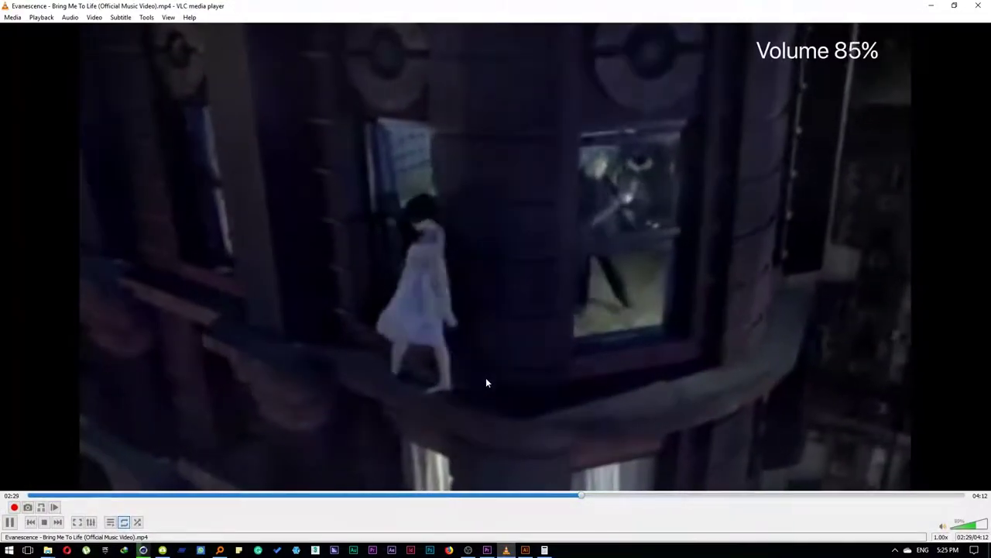
scroll(487, 383, up, 2)
scroll(486, 377, down, 1)
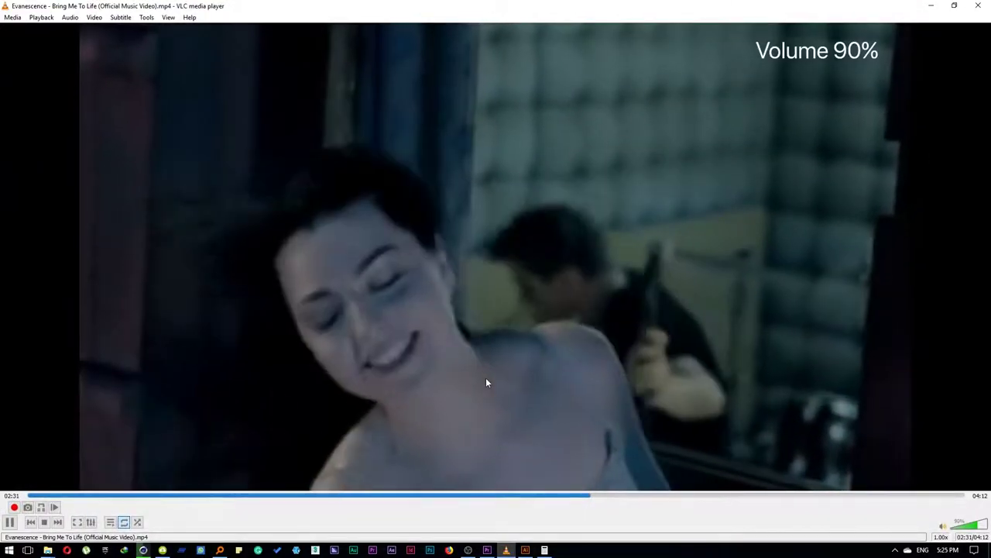
scroll(485, 377, down, 1)
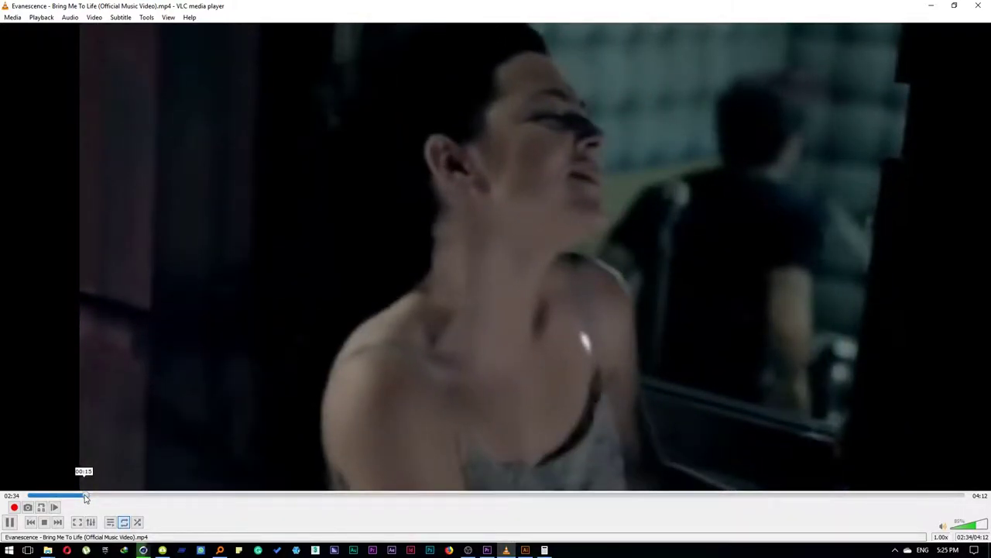
click(85, 496)
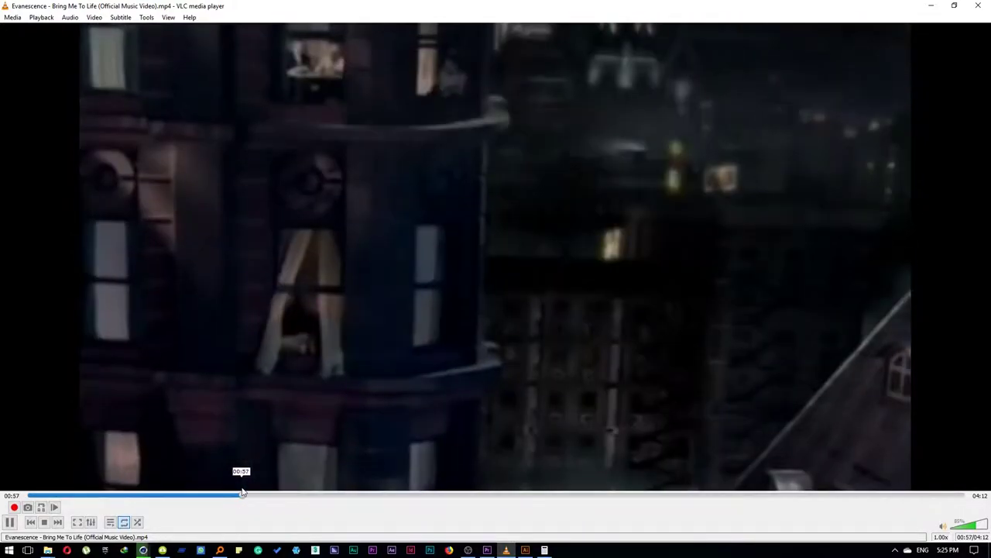
click(330, 495)
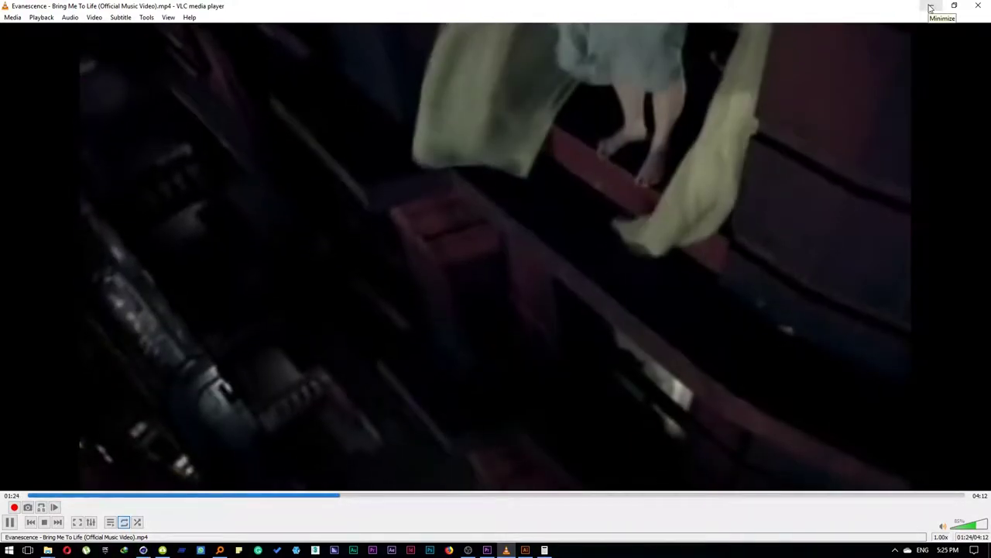
Minimize VLC, play the 71-frame preview.avi full screen, then close the Picture Viewer
click(930, 8)
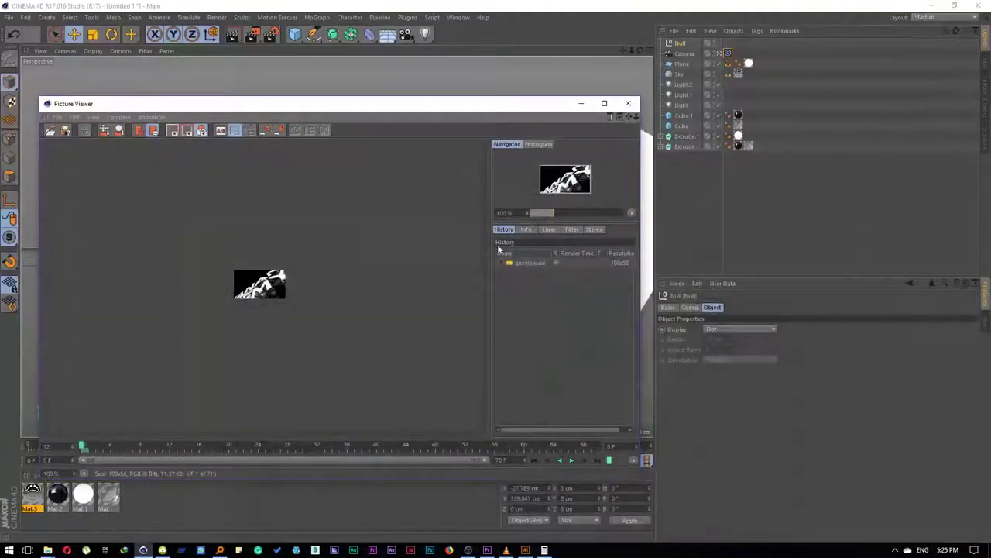
double_click(434, 108)
key(space)
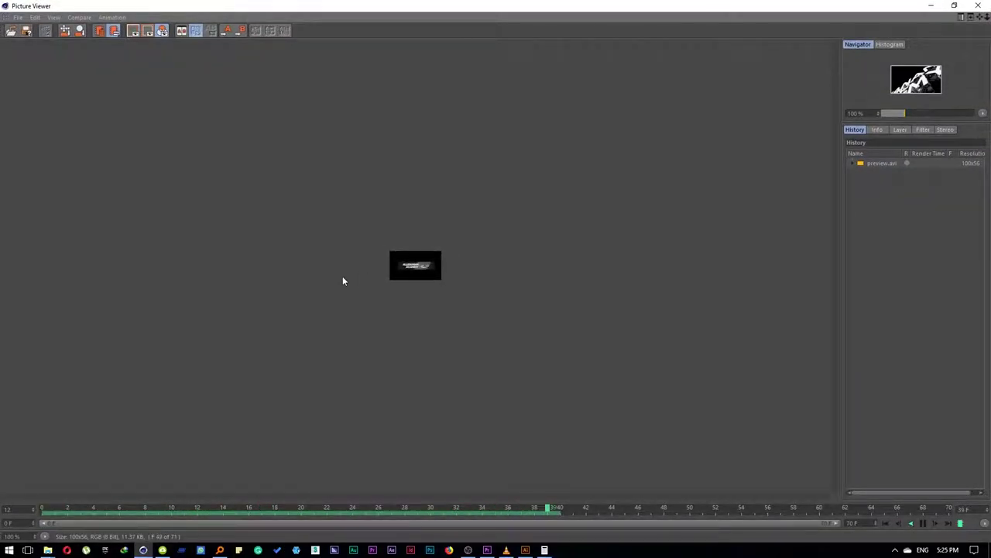
click(978, 5)
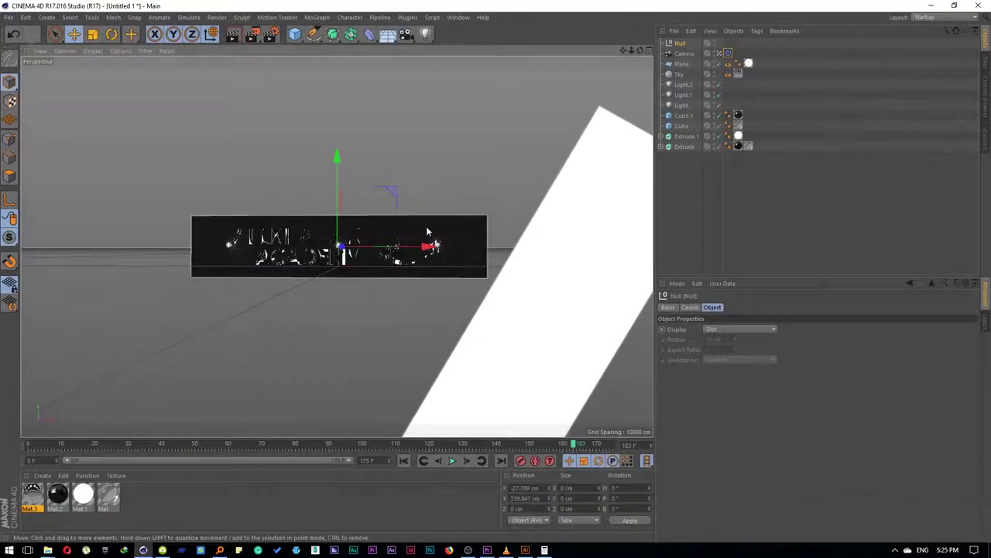
Set the render Save format to PNG, 16 Bit/Channel with Alpha Channel, and browse for a save location
click(270, 33)
click(252, 174)
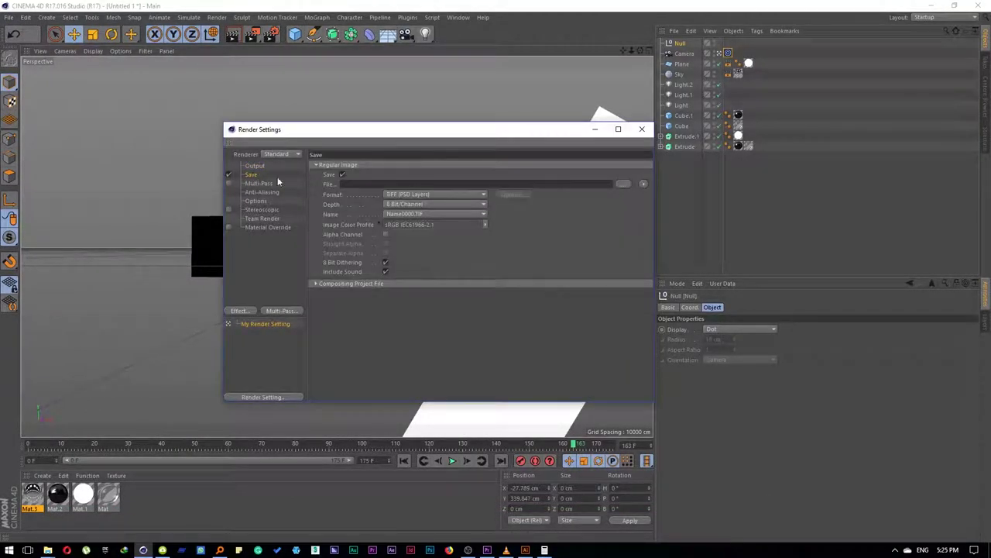
click(391, 195)
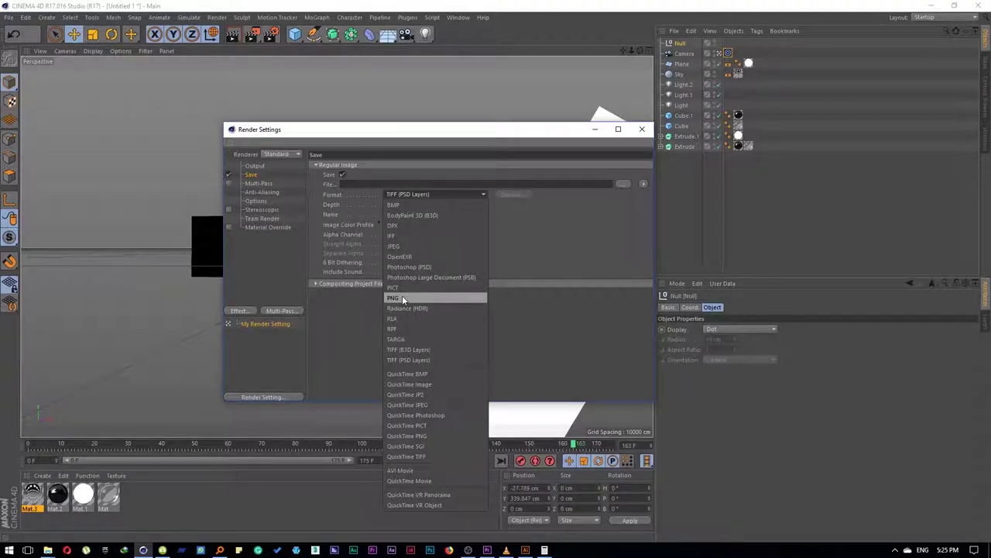
click(402, 297)
click(433, 204)
click(410, 214)
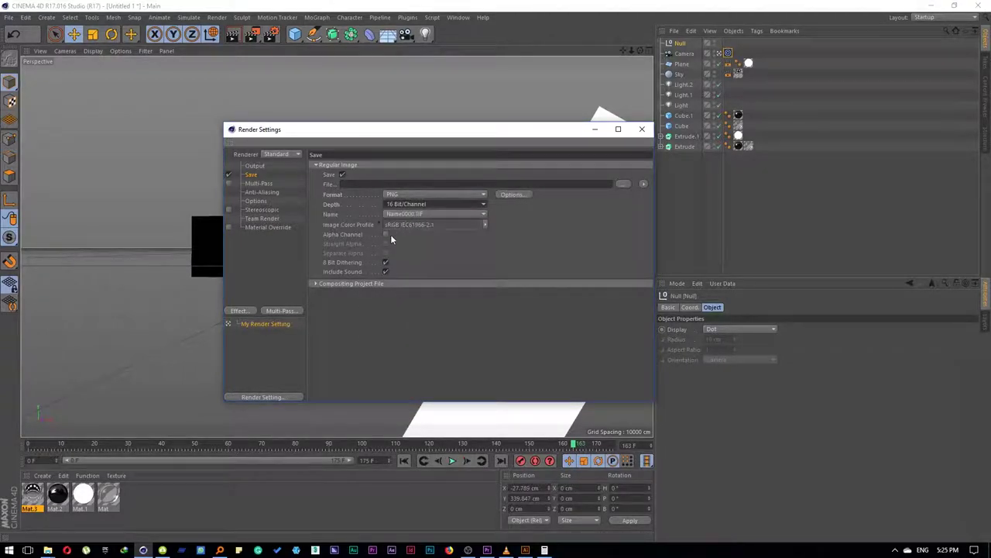
click(385, 234)
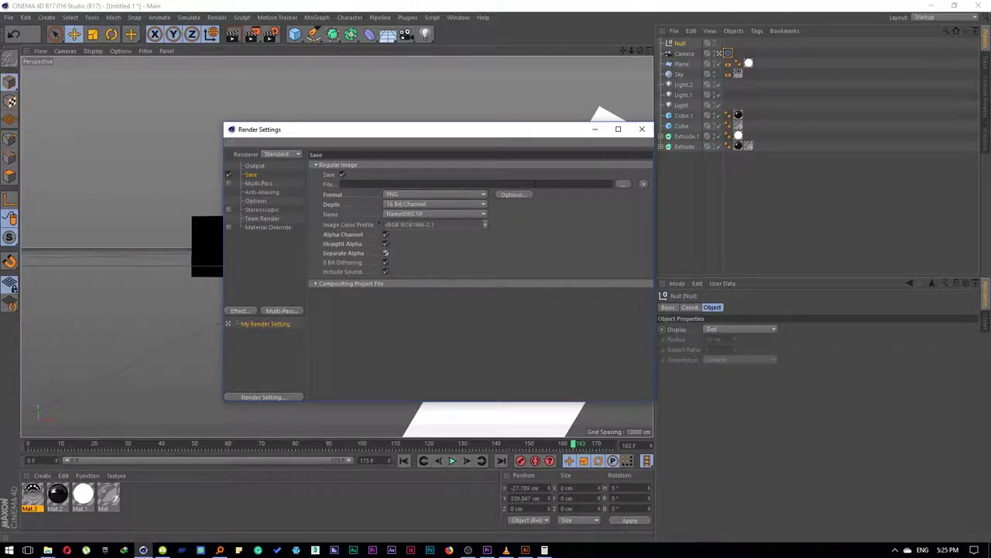
click(624, 184)
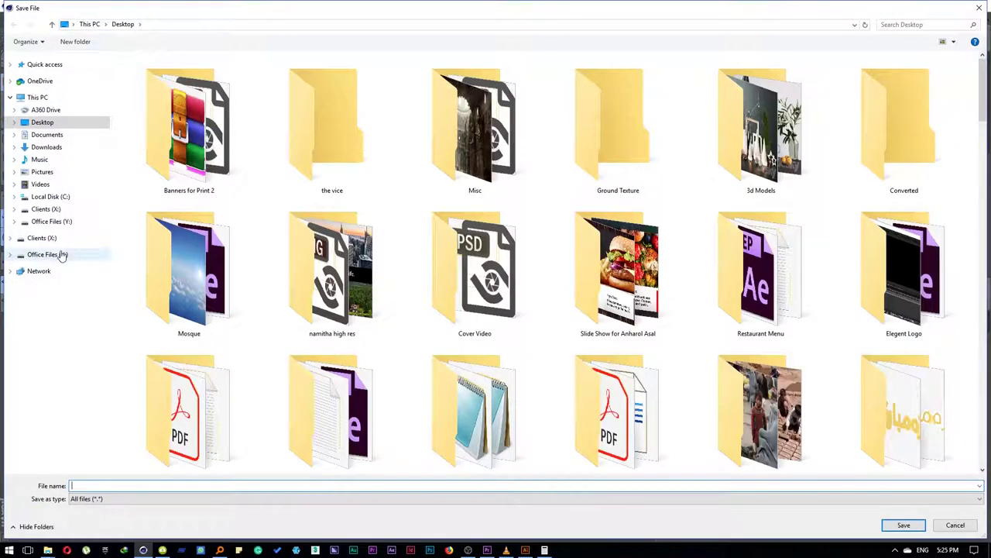
Browse to Office Files (Y:) > ALLKHANAN > Allkhanan Academy, deleting a folder made in the wrong place
click(51, 254)
double_click(474, 271)
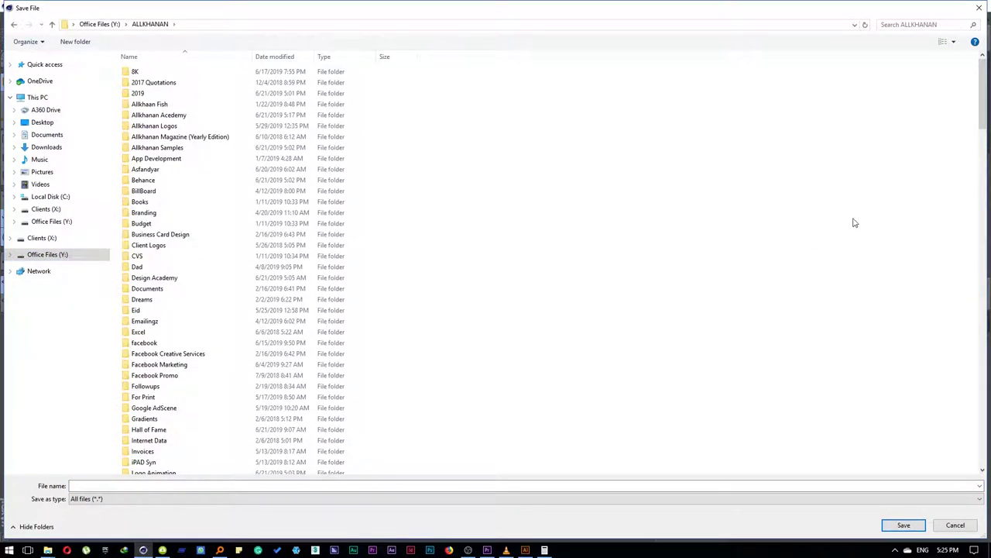
double_click(163, 115)
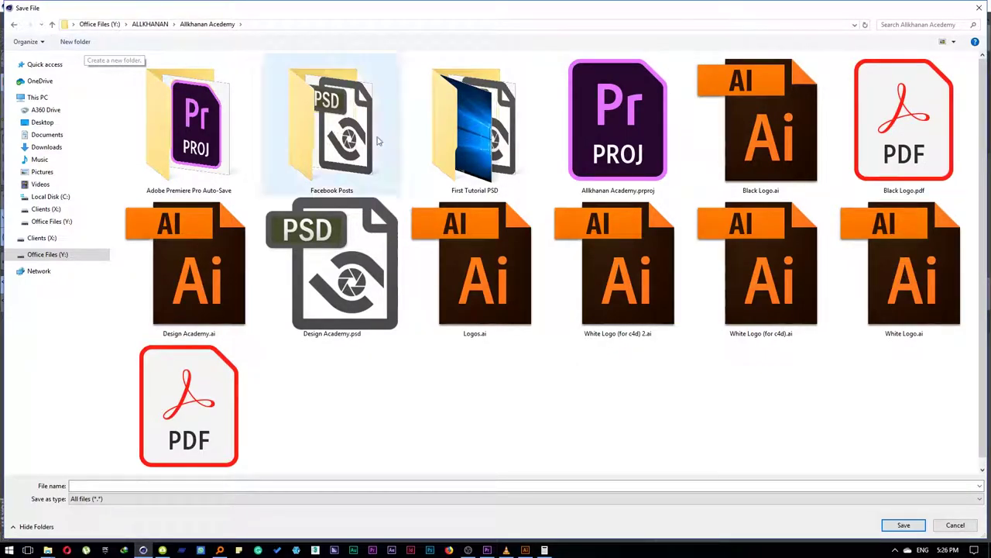
double_click(475, 123)
click(77, 43)
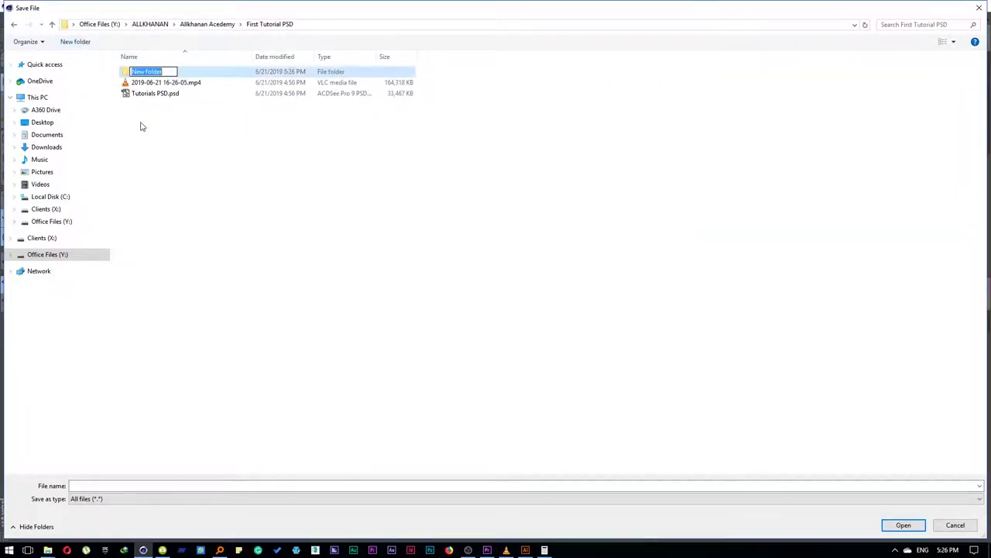
key(Delete)
click(203, 25)
Create a Logo Animation folder and save the render output there as One
click(75, 41)
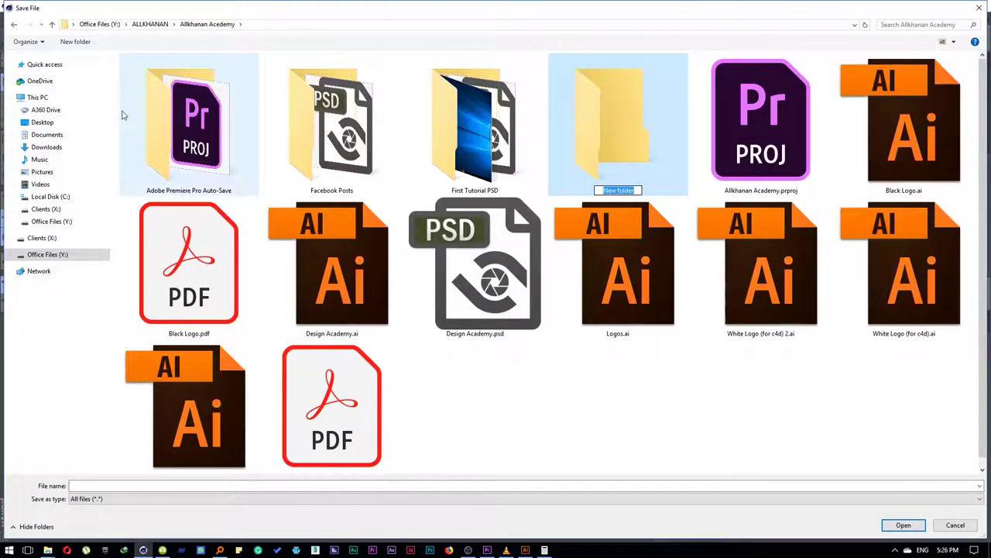
text(st)
text(Lo)
text( An)
text(ion)
key(Return)
key(Return)
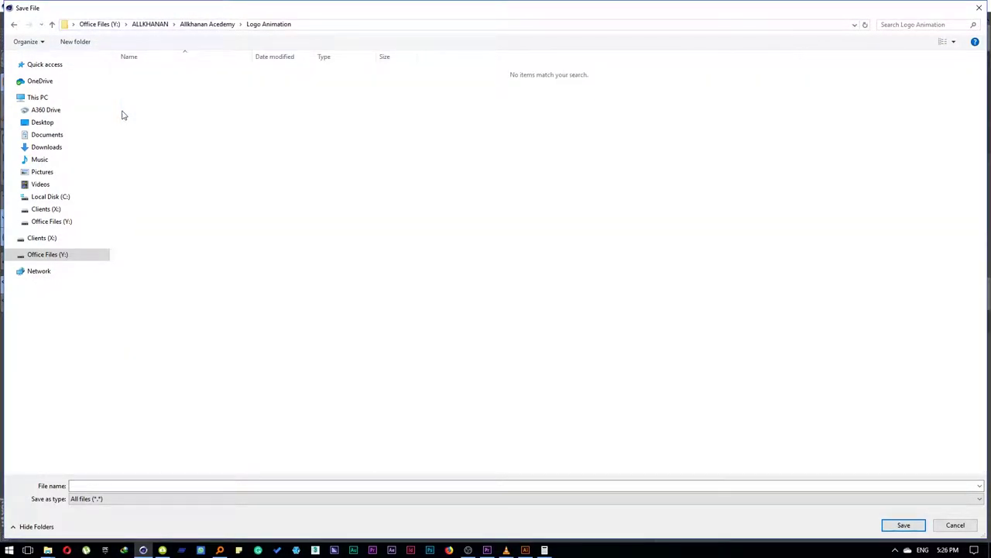
click(100, 483)
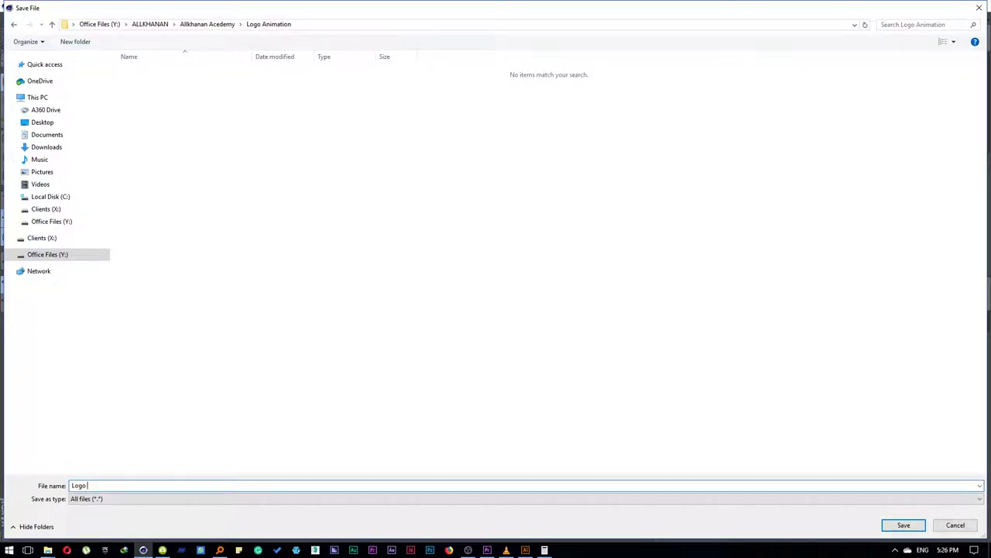
key(Return)
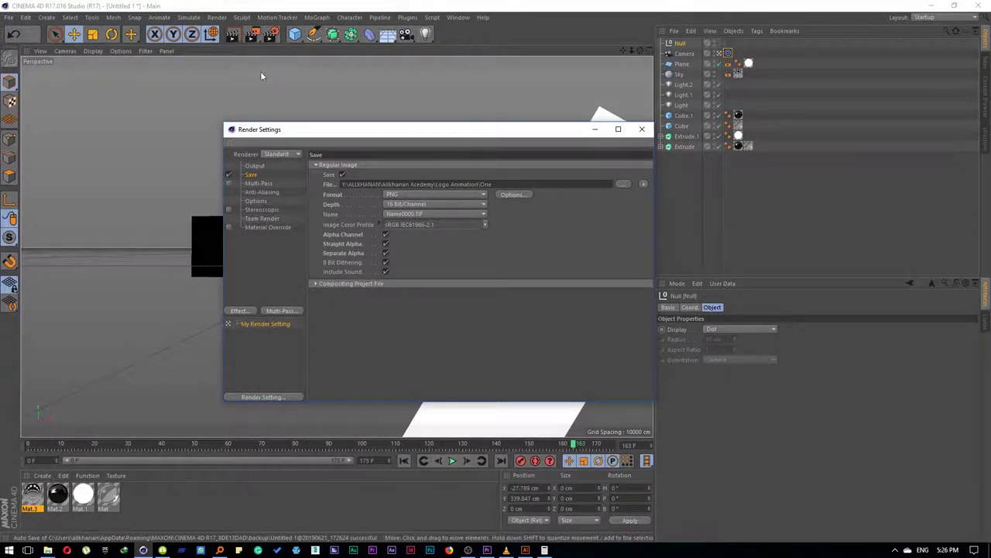
Save an After Effects compositing file with Relative, timeline markers and 3D data, then test-render a frame
click(316, 284)
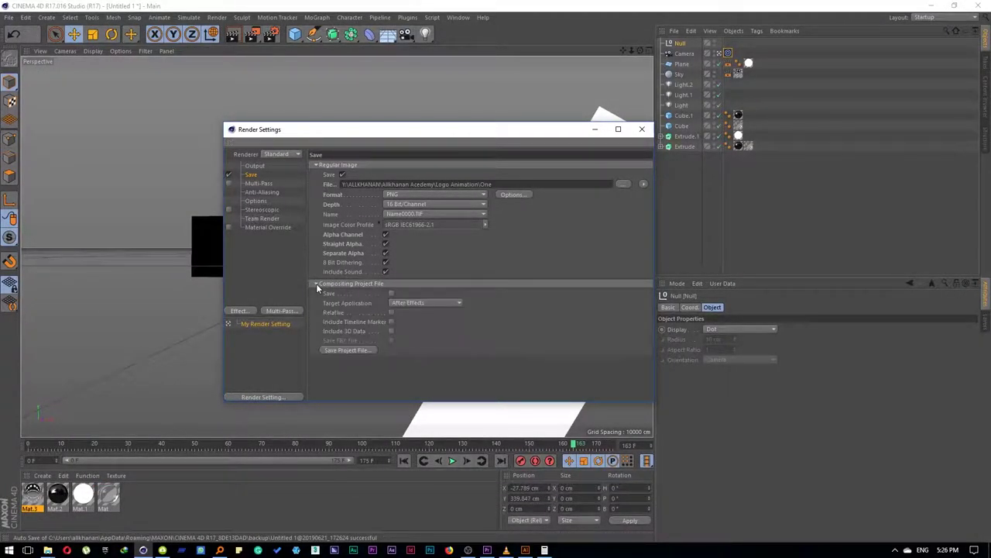
click(391, 311)
click(392, 320)
click(392, 331)
click(361, 350)
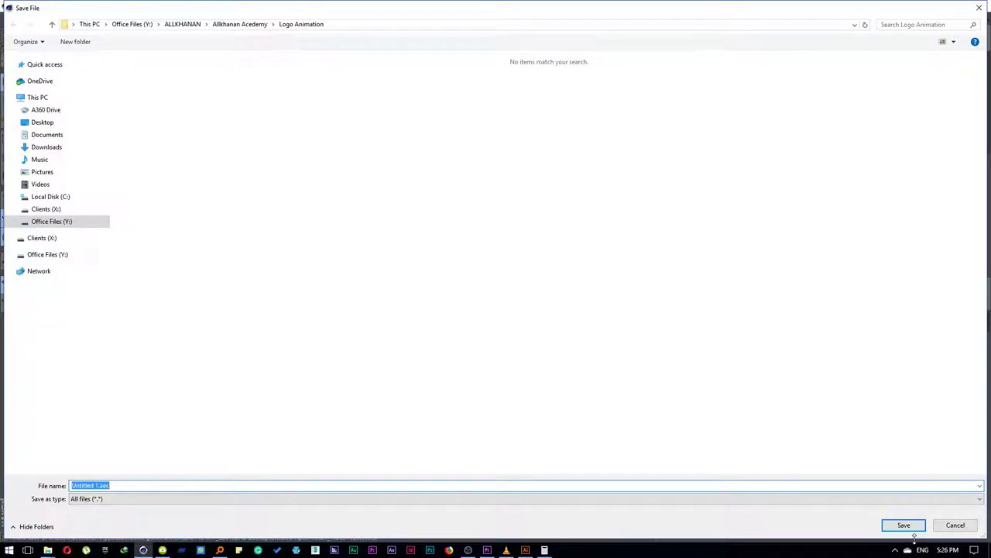
text(Logo Animation)
key(Return)
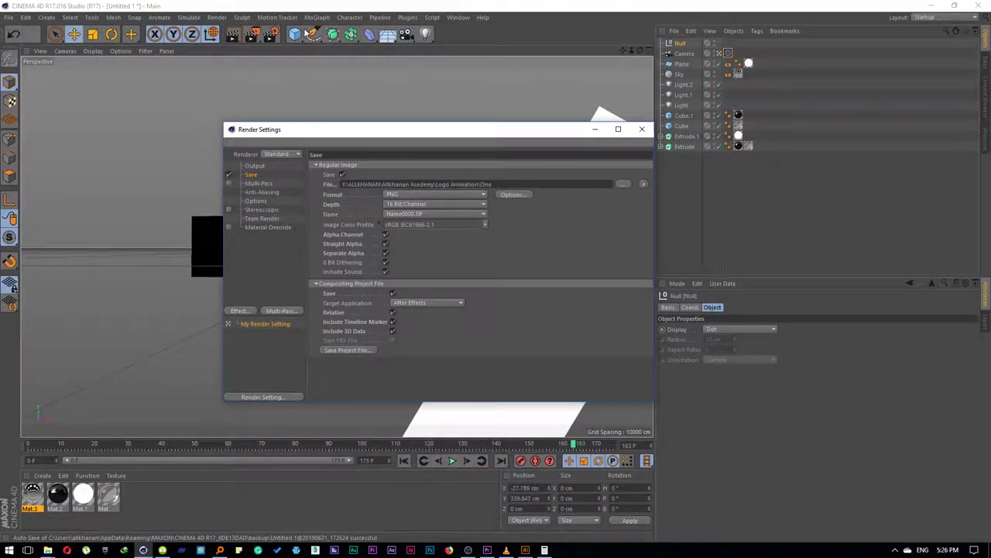
key(shift+r)
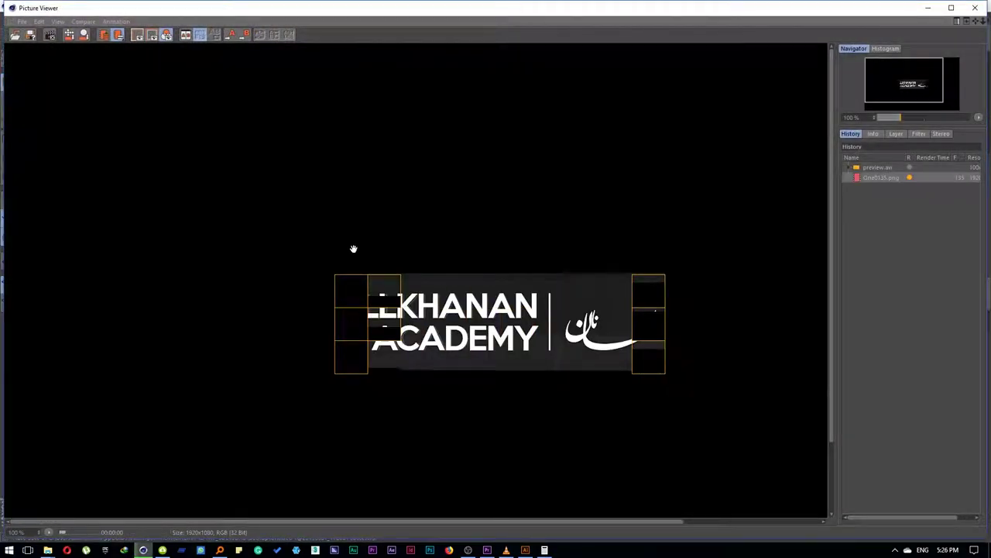
click(144, 550)
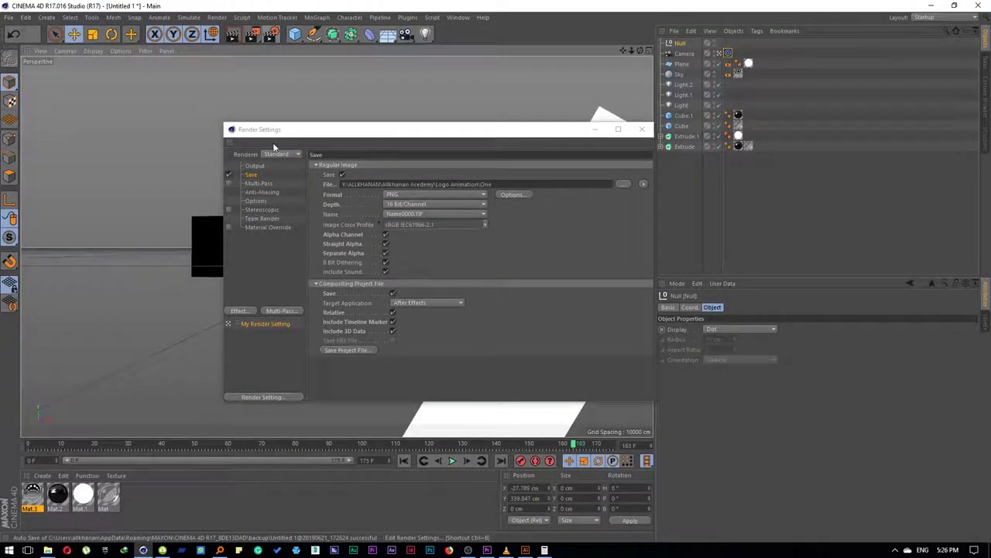
Set the output Frame Range to All Frames (0 F to 175 F) and close the render preview
click(255, 166)
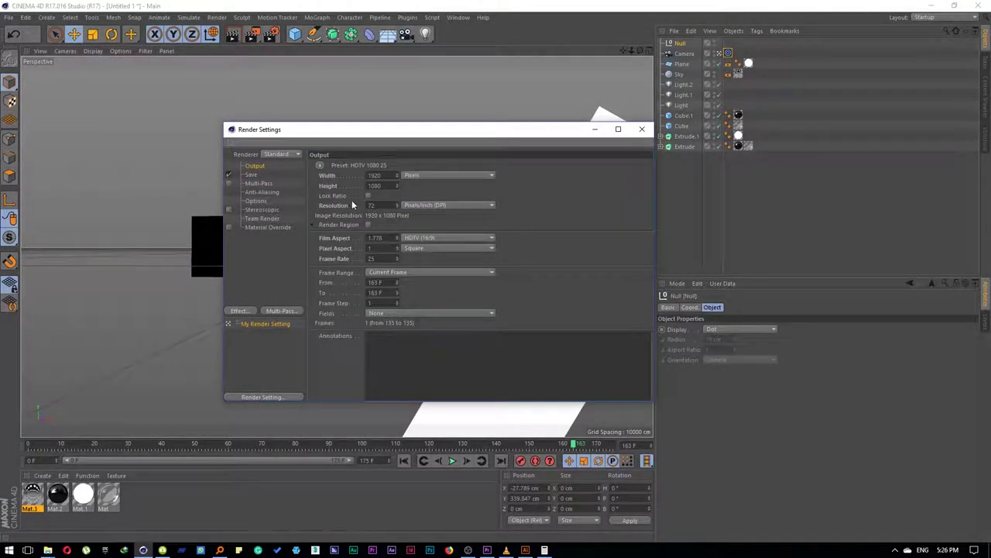
click(378, 274)
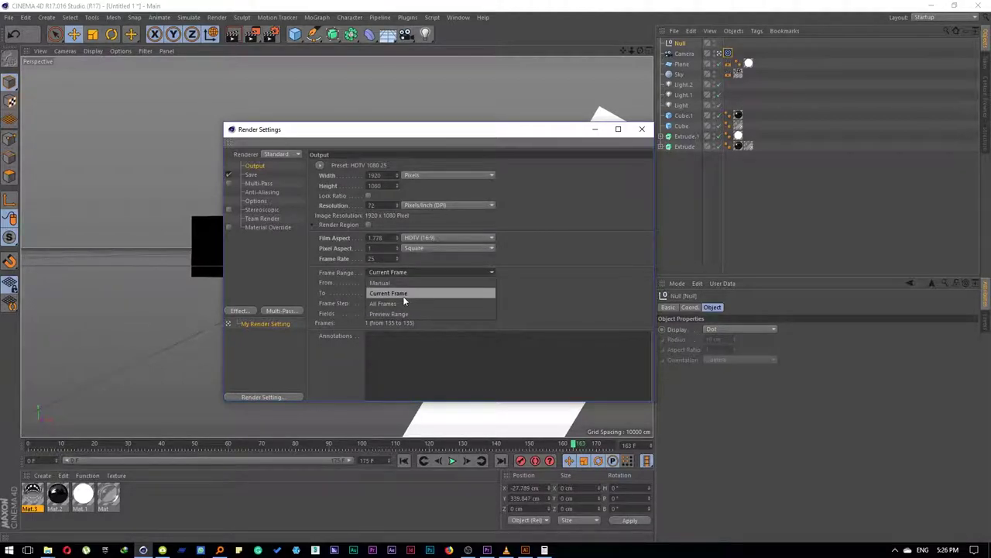
click(389, 302)
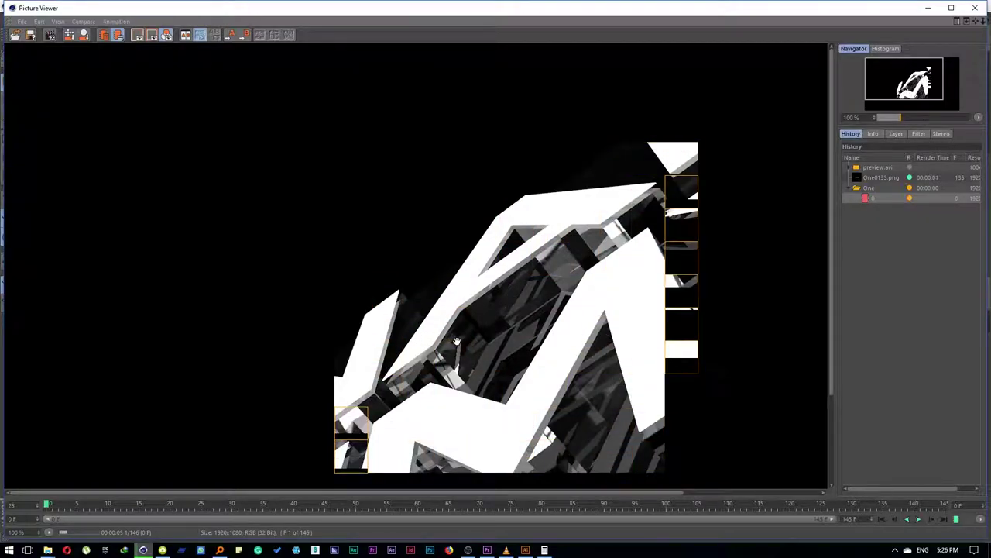
scroll(457, 341, down, 2)
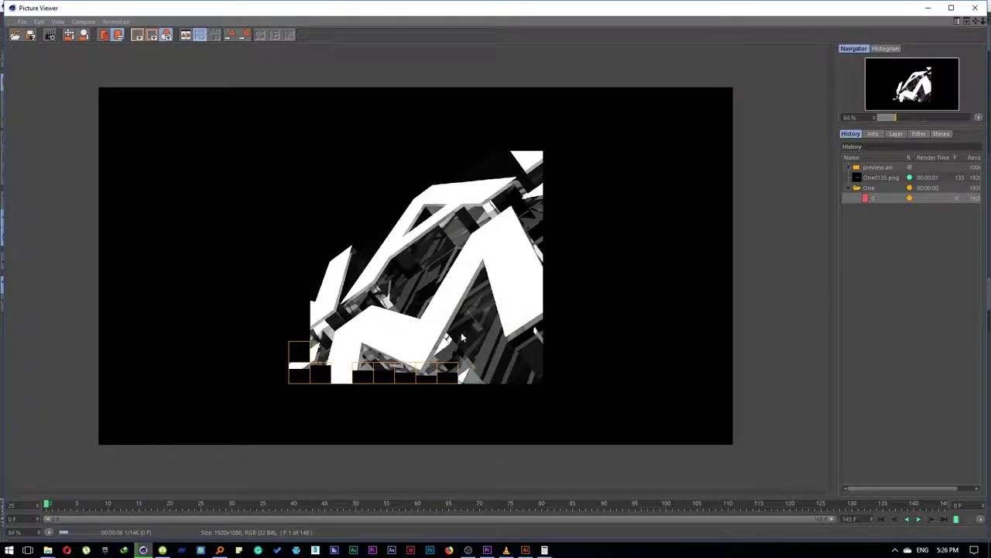
click(975, 8)
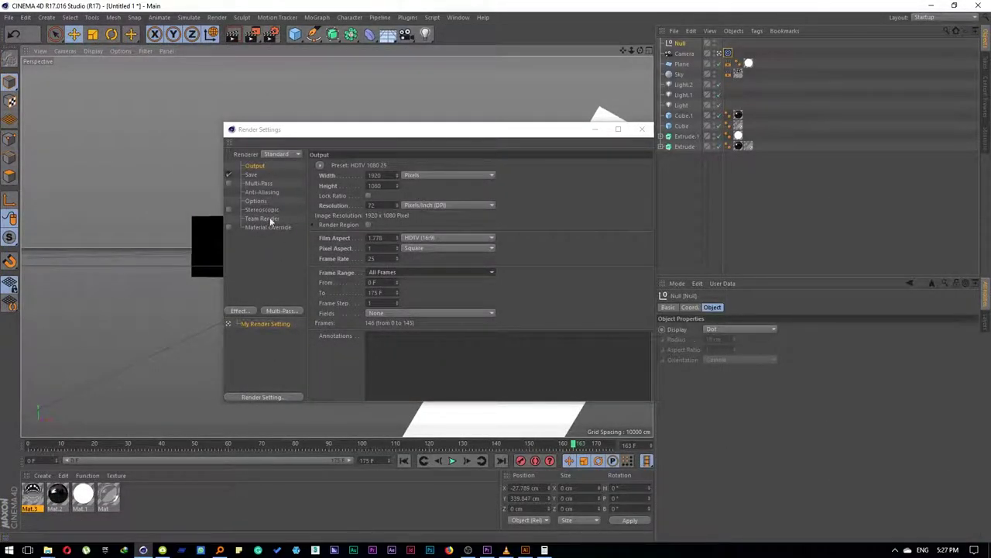
Add Ambient Occlusion and Global Illumination with Low samples, then render to the Picture Viewer
click(241, 310)
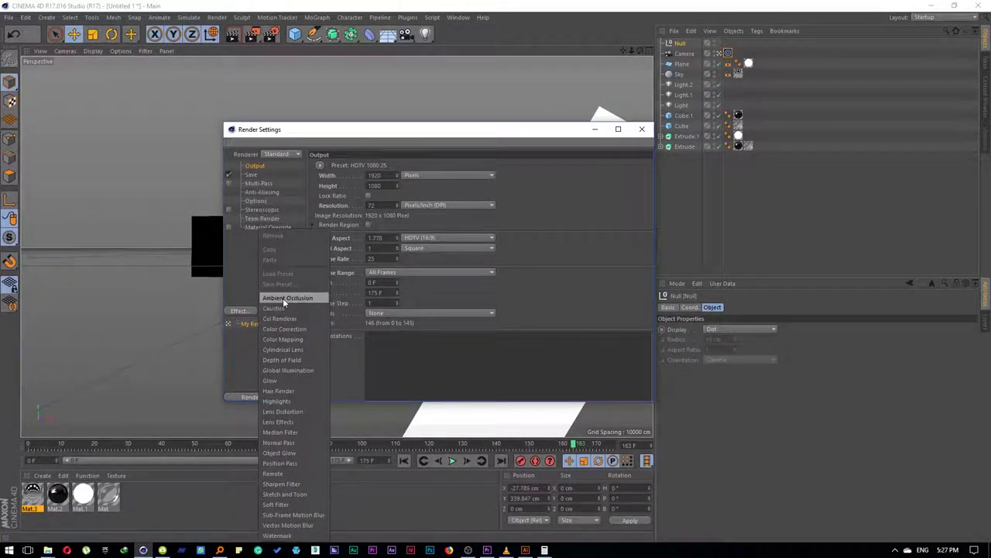
click(283, 297)
click(240, 310)
click(285, 367)
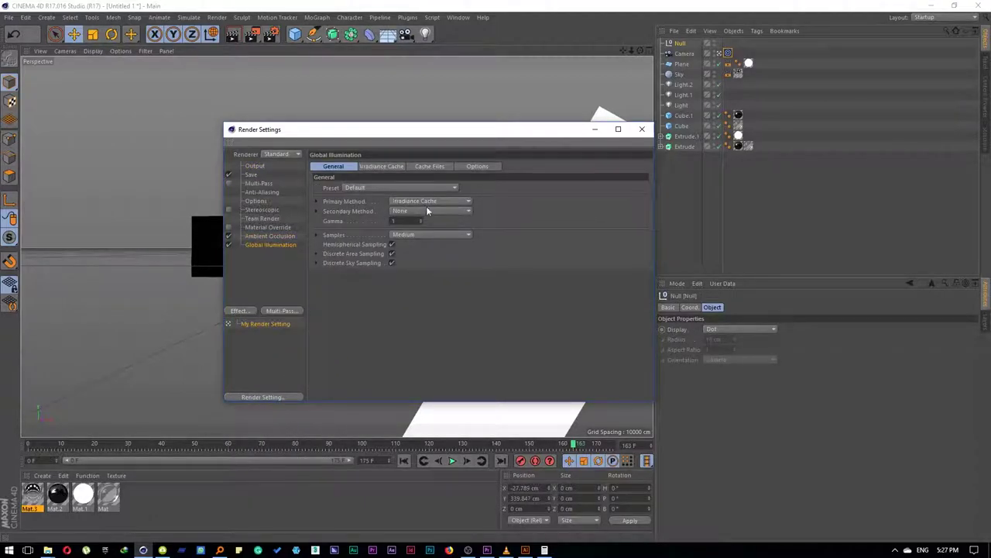
click(412, 233)
click(410, 261)
click(251, 34)
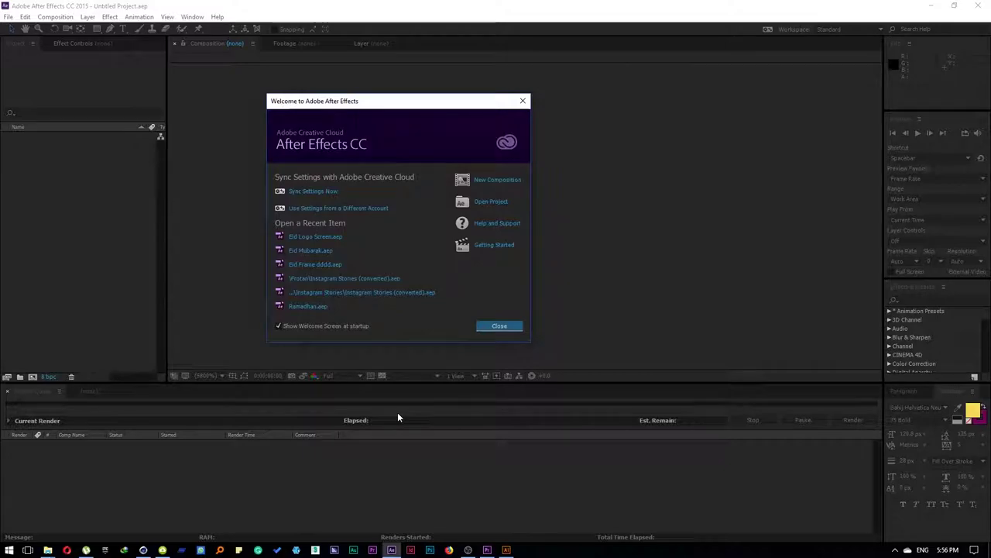
Create Comp 1 with the HDTV 1080 25 preset (1920×1080, 25 fps), then open Import File
click(489, 181)
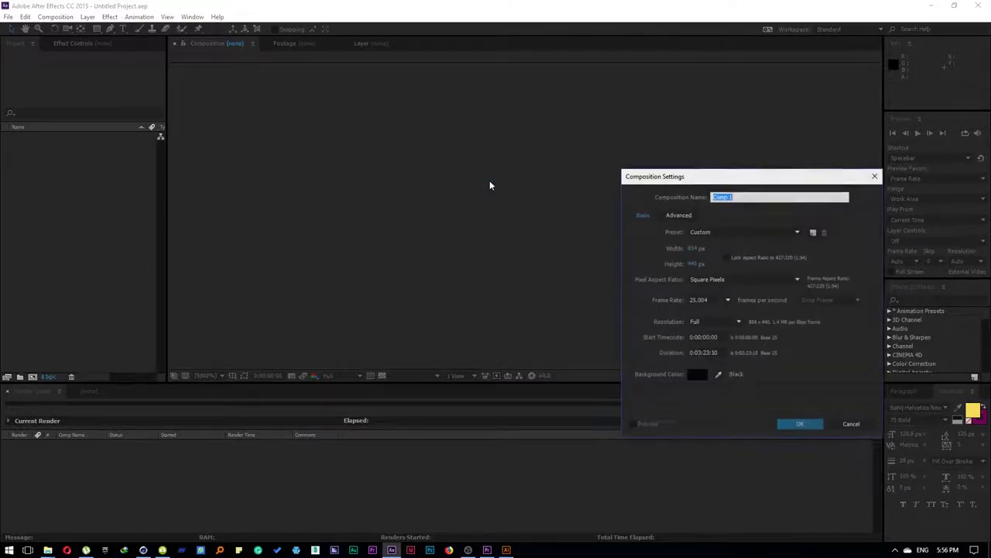
drag(692, 172, 302, 105)
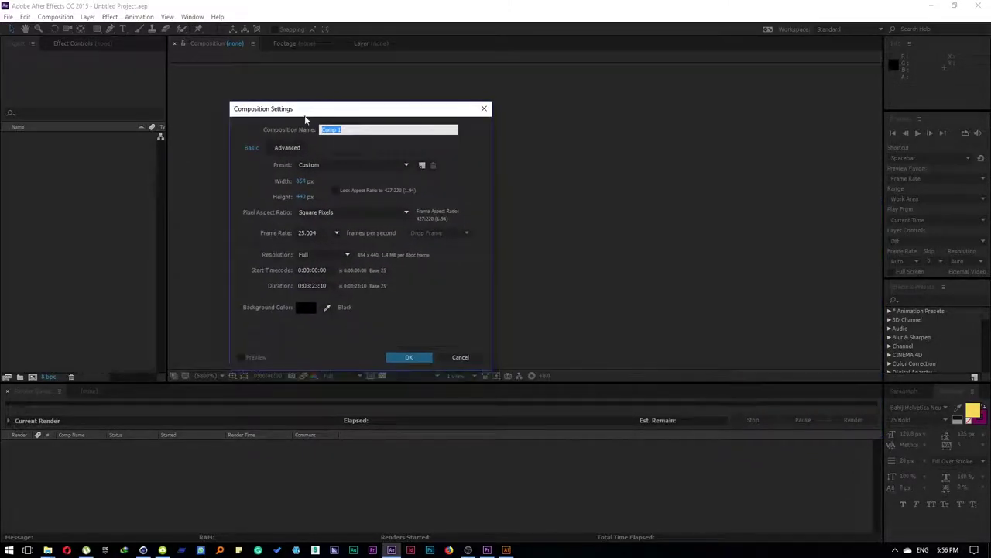
click(326, 165)
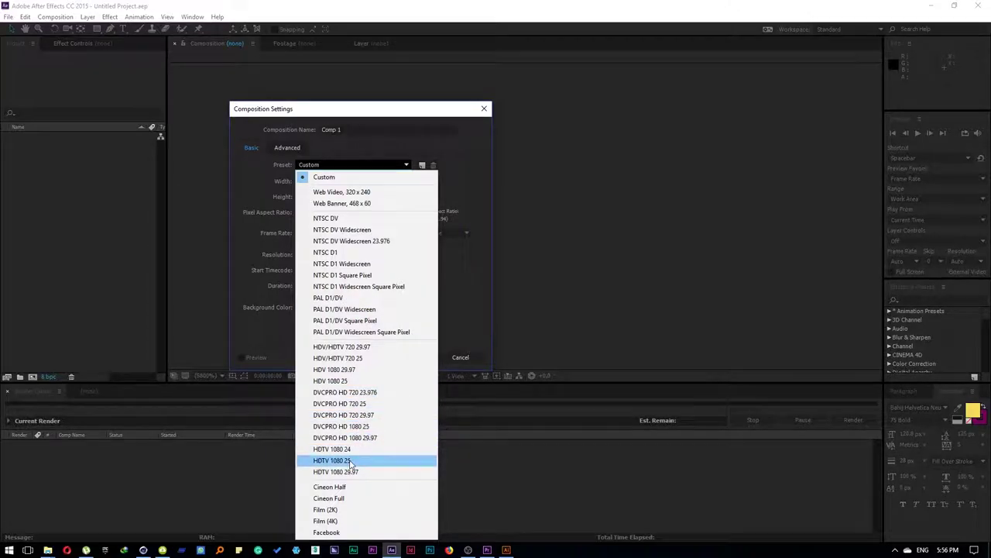
click(351, 460)
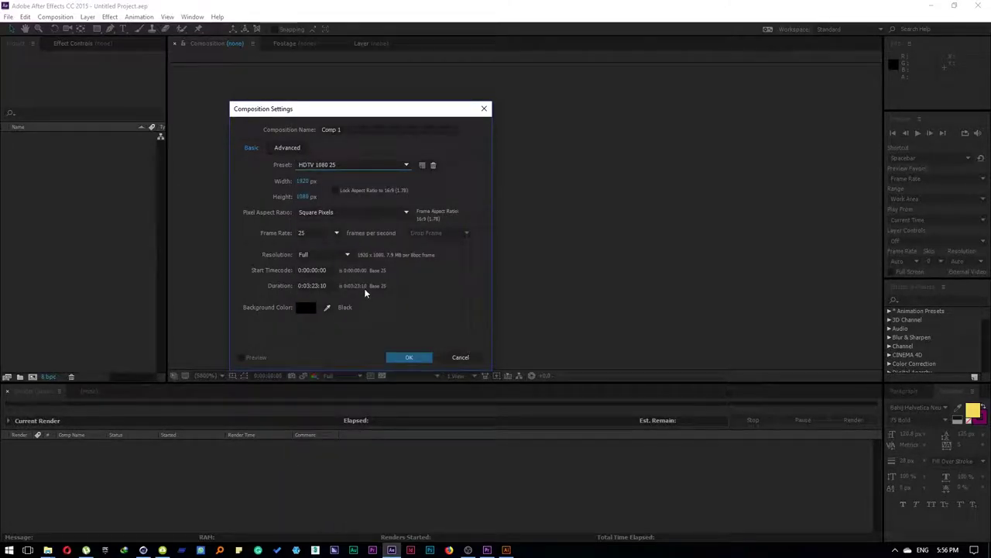
click(419, 358)
double_click(46, 217)
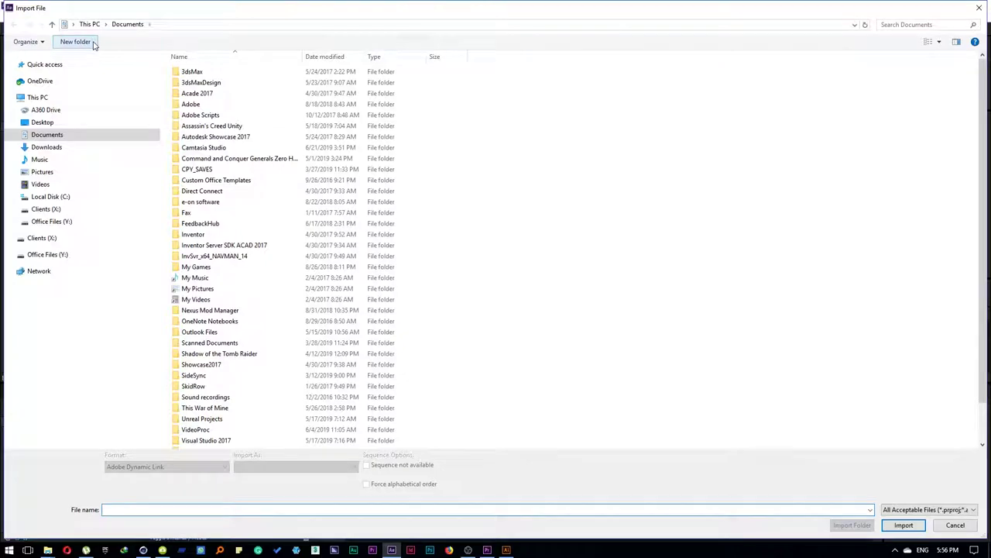
Import A_One0000.png from Office Files > ALLKHANAN > Allkhanan Acedemy > Logo Animation as a PNG sequence into Comp 1
click(74, 25)
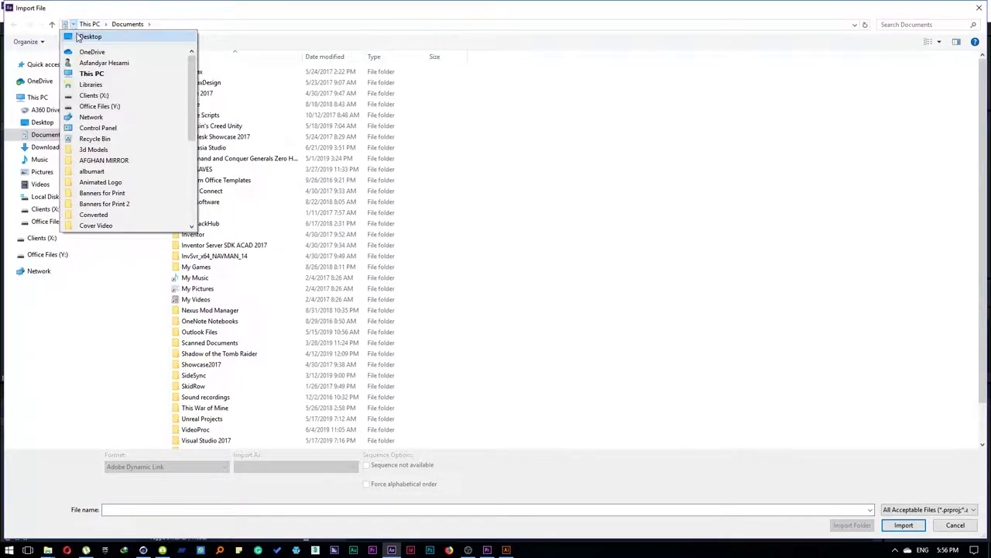
click(90, 36)
double_click(568, 159)
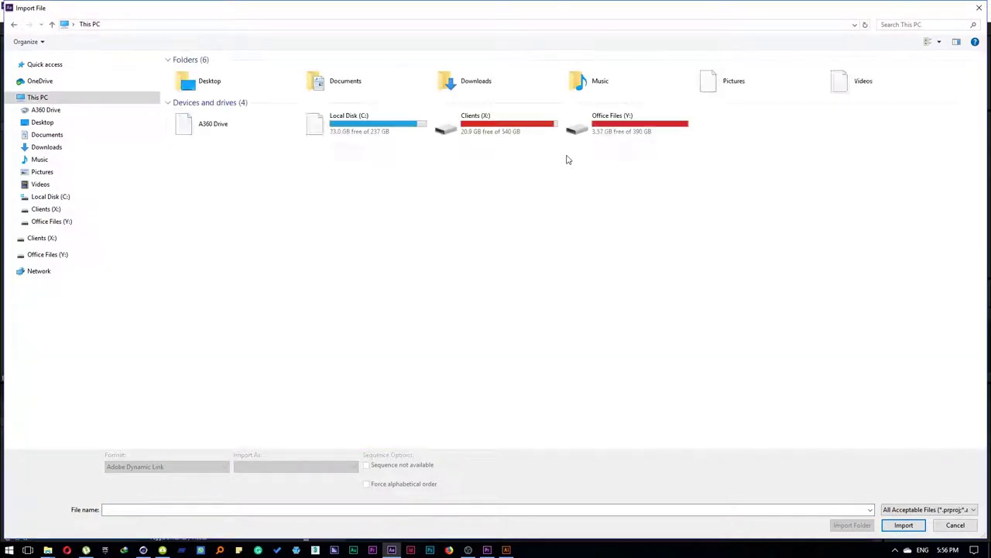
double_click(602, 130)
double_click(728, 287)
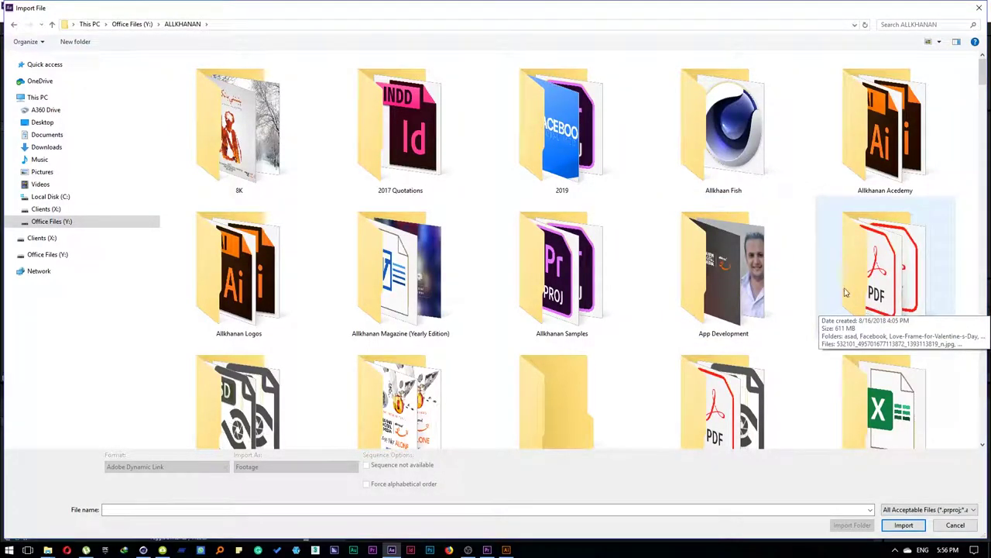
double_click(848, 158)
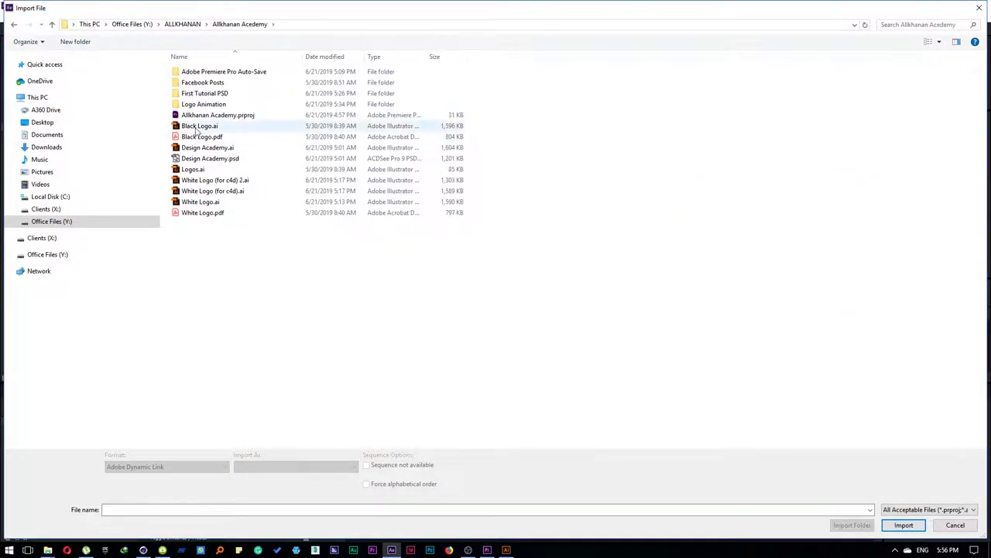
double_click(208, 106)
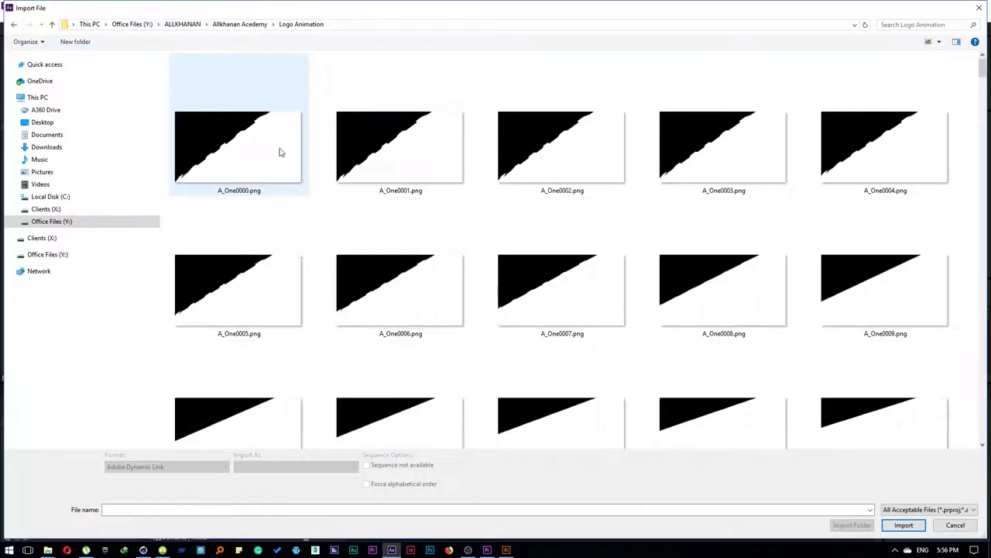
click(275, 166)
click(268, 106)
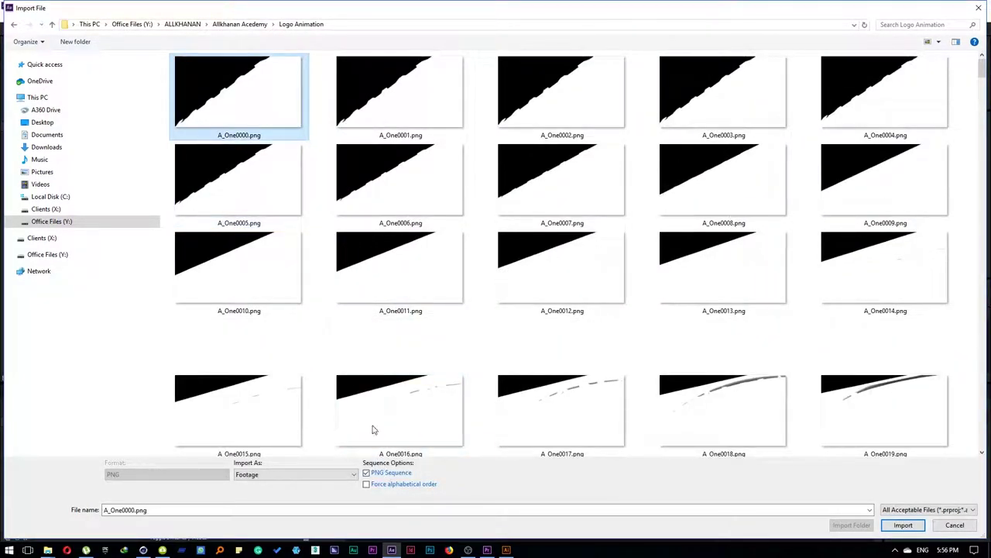
double_click(260, 104)
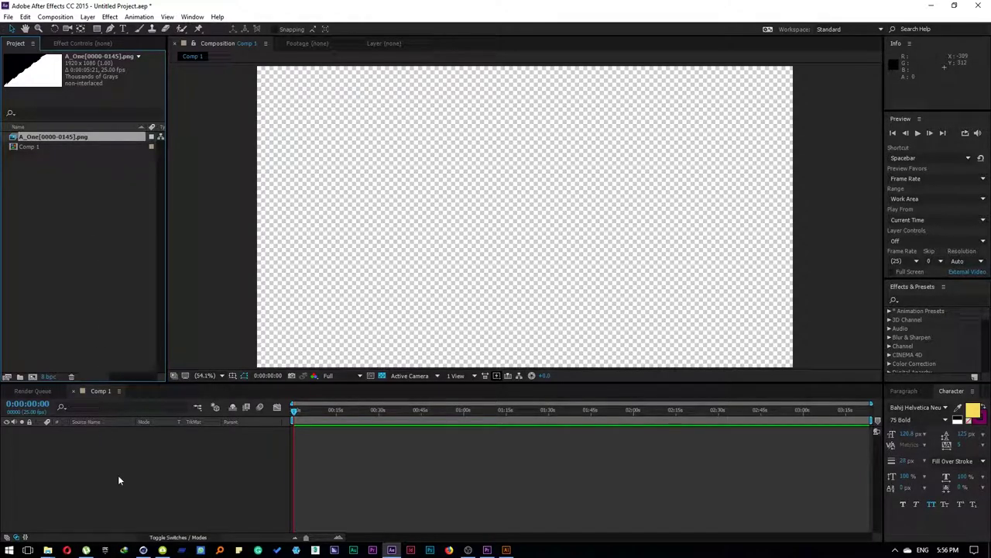
drag(68, 137, 122, 487)
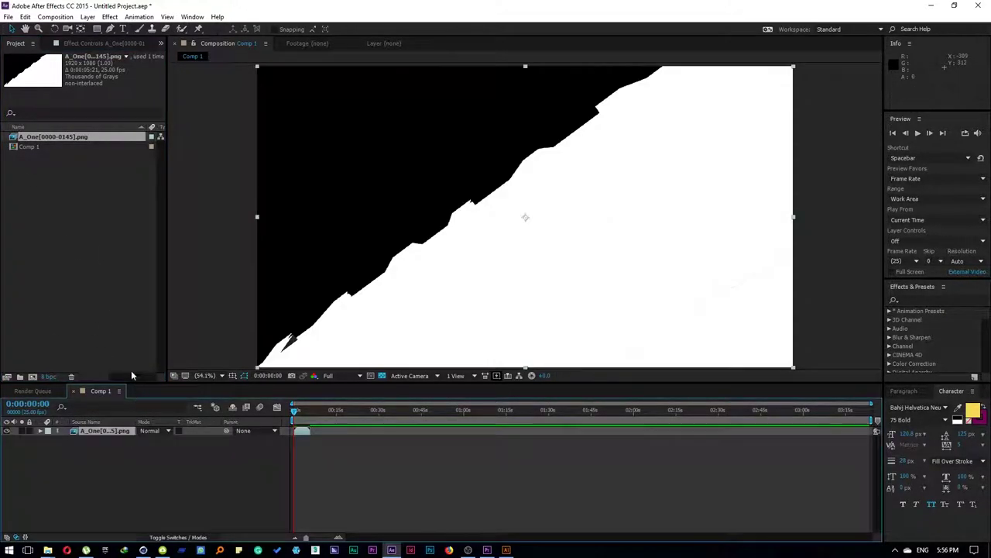
Import the One0000.png sequence and add it to Comp 1 below A_One
double_click(111, 303)
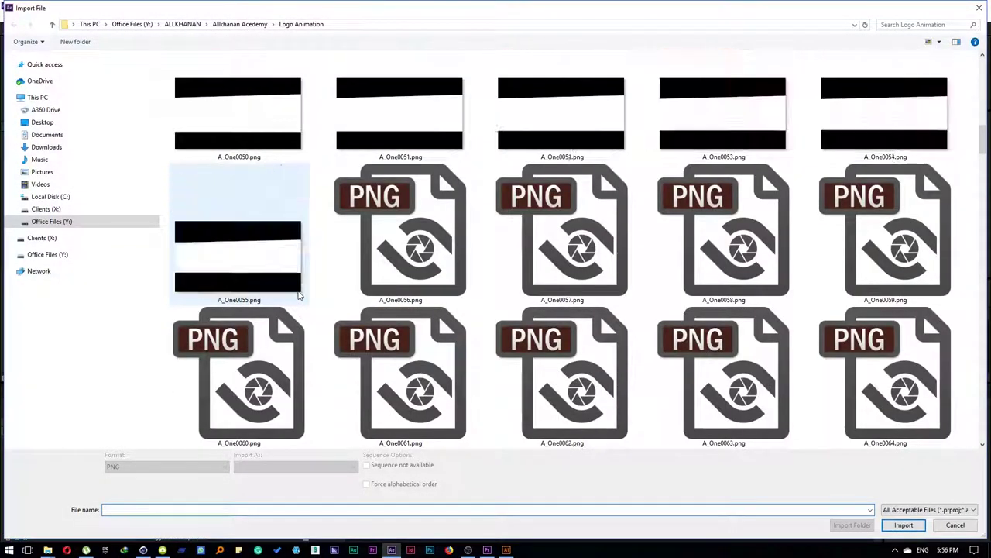
scroll(298, 295, down, 5)
scroll(299, 297, down, 3)
scroll(297, 298, down, 3)
scroll(297, 301, down, 3)
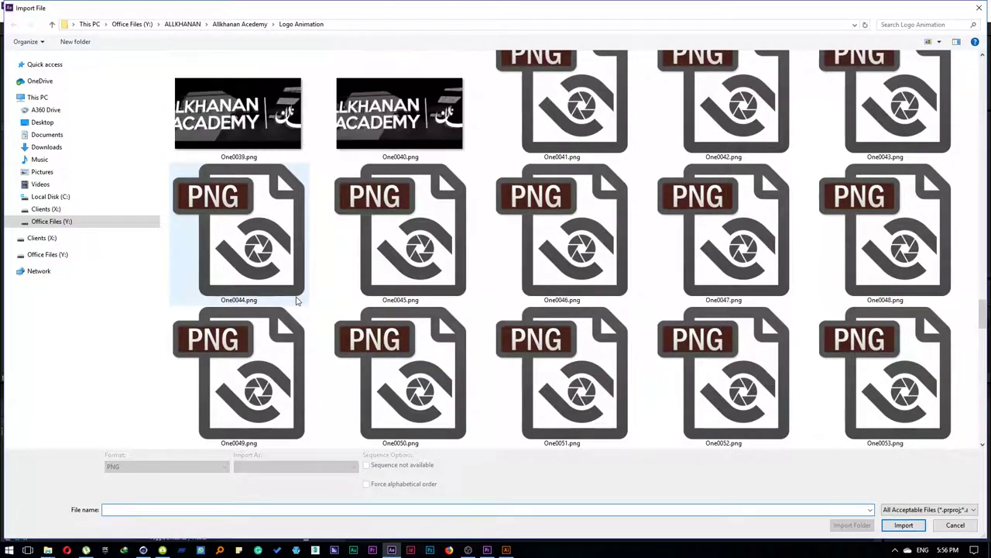
double_click(421, 228)
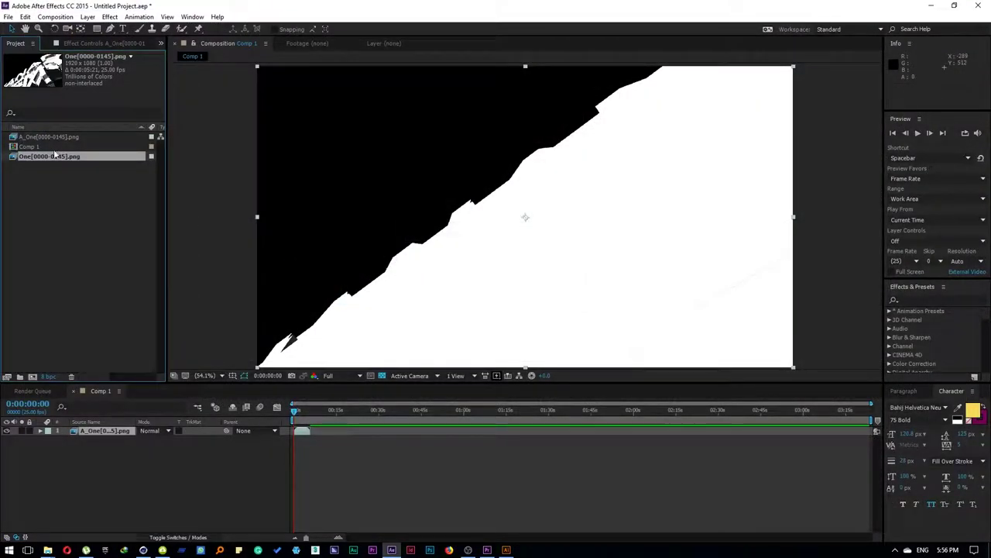
mouse_move(55, 154)
mouse_down()
mouse_move(93, 430)
mouse_move(104, 443)
mouse_up()
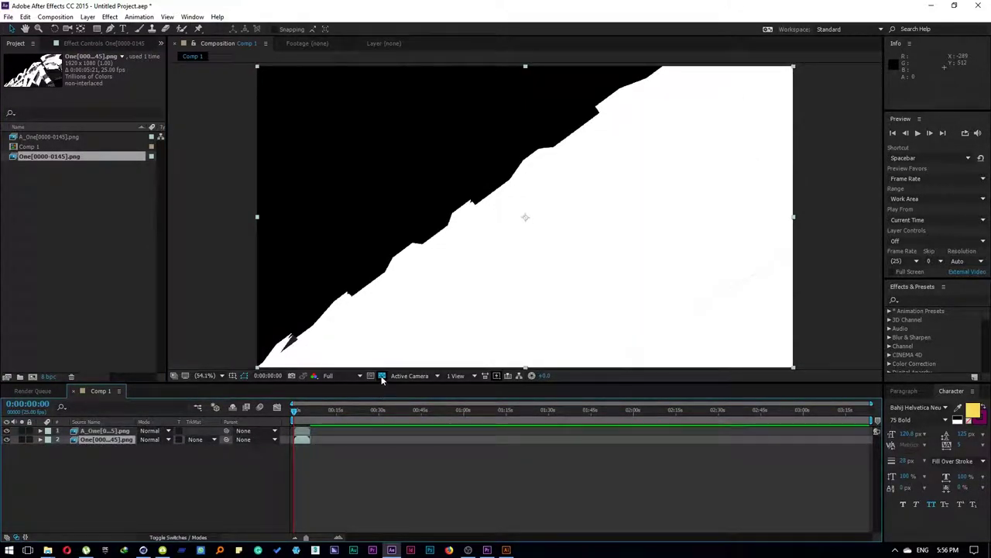
Set the A_One layer to Stencil Luma and move the playhead to about 0:00:01:17
click(115, 431)
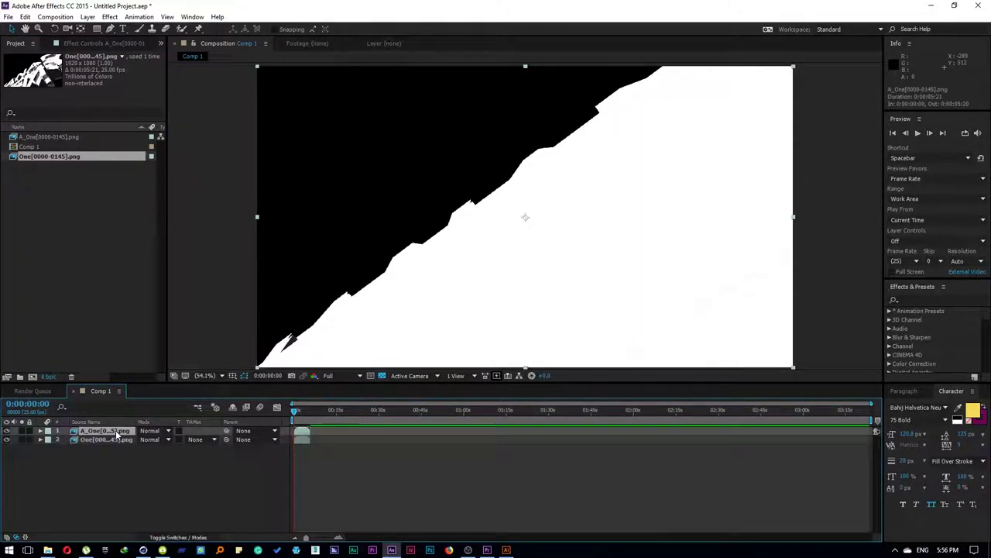
key(shift+minus)
key(shift+minus)
key(shift+minus)
key(shift+minus)
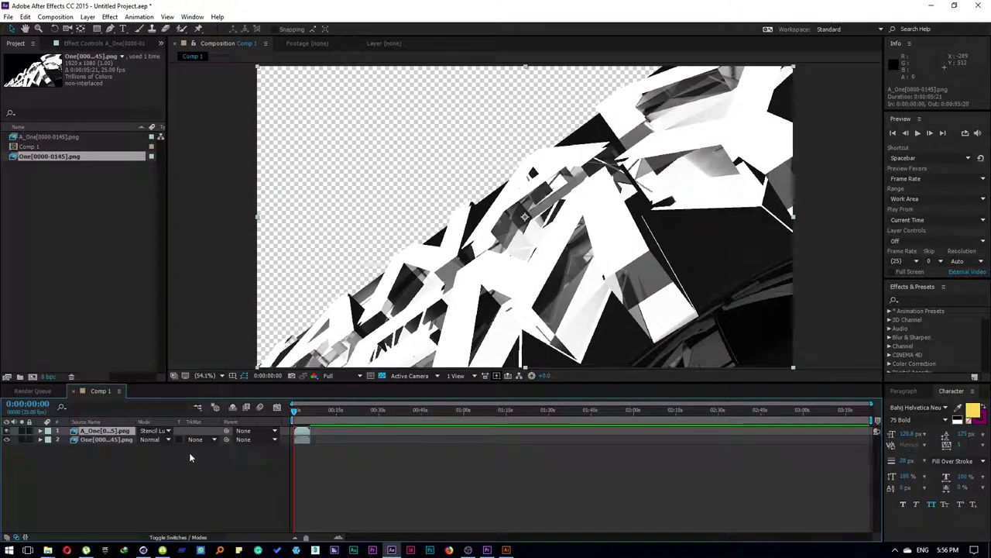
drag(306, 538, 325, 538)
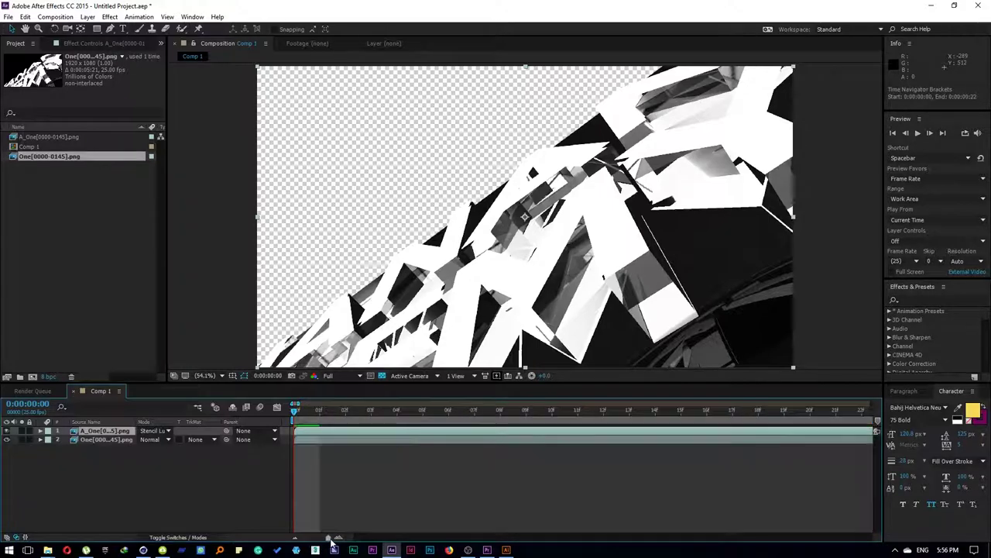
mouse_move(303, 421)
mouse_down()
mouse_move(342, 436)
mouse_move(328, 439)
mouse_up()
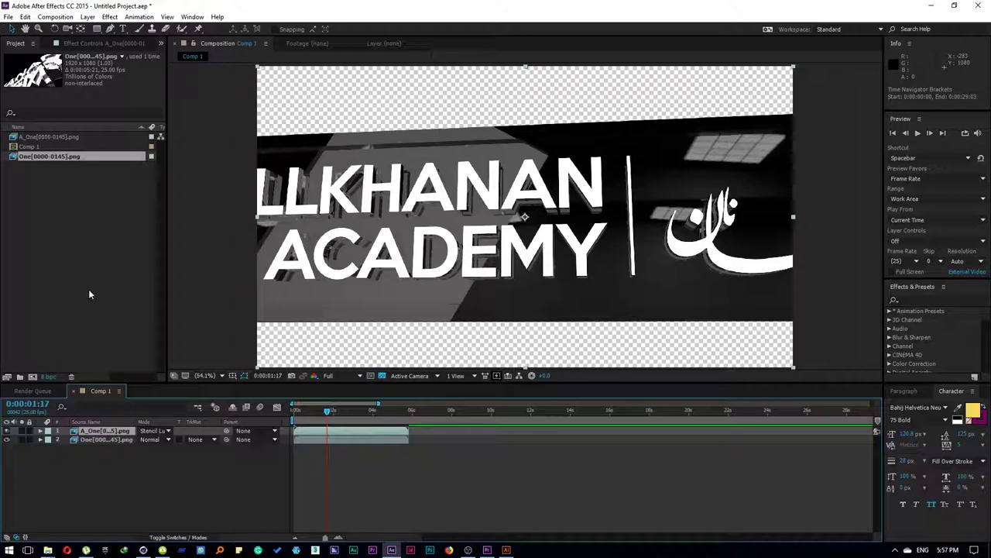
click(88, 16)
Add a black comp-sized solid on top of Comp 1, then reopen Import File
mouse_move(124, 27)
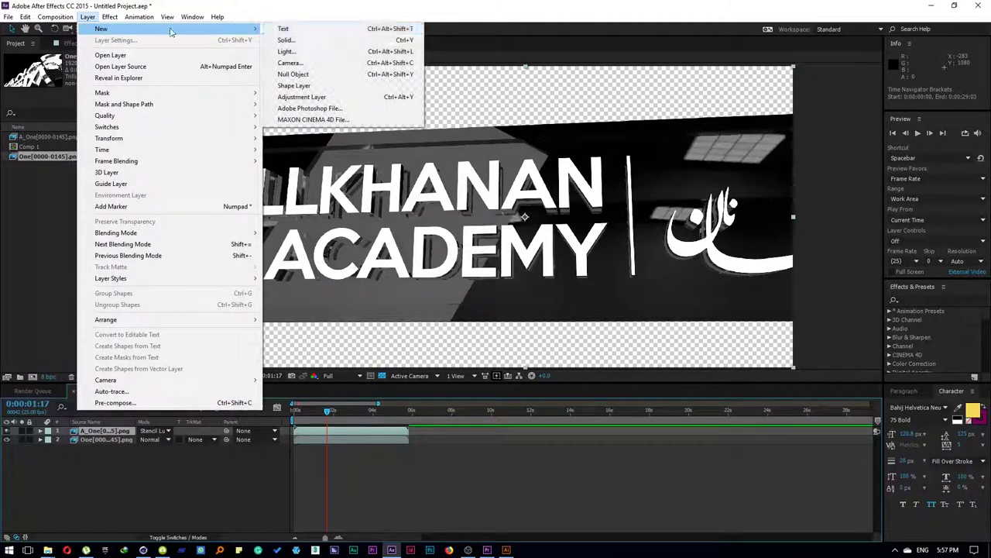
click(310, 39)
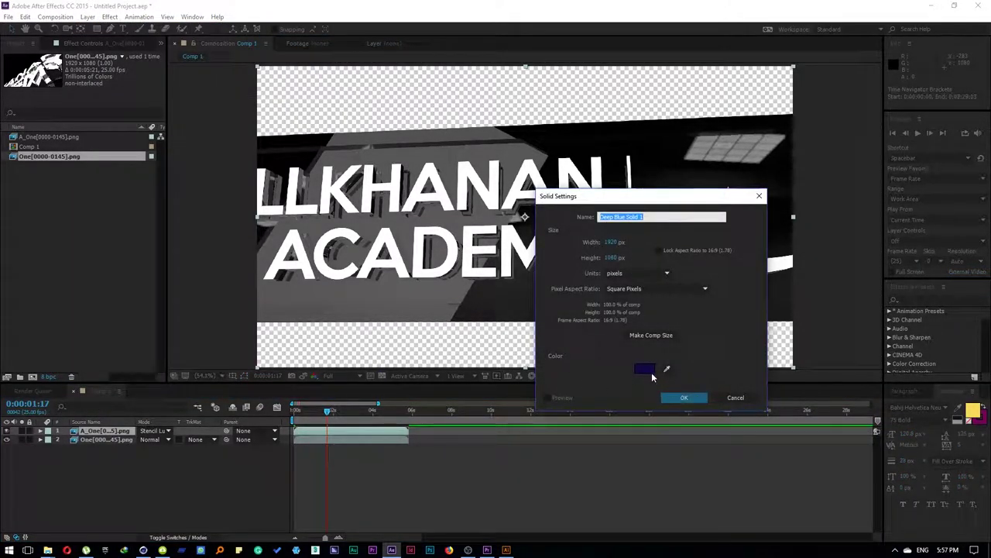
click(645, 369)
click(456, 433)
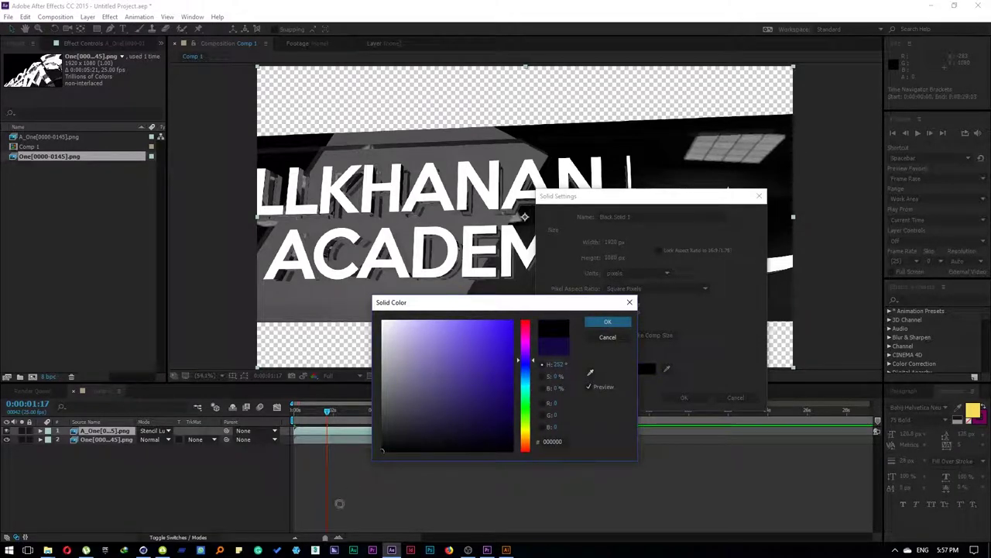
click(608, 322)
click(678, 393)
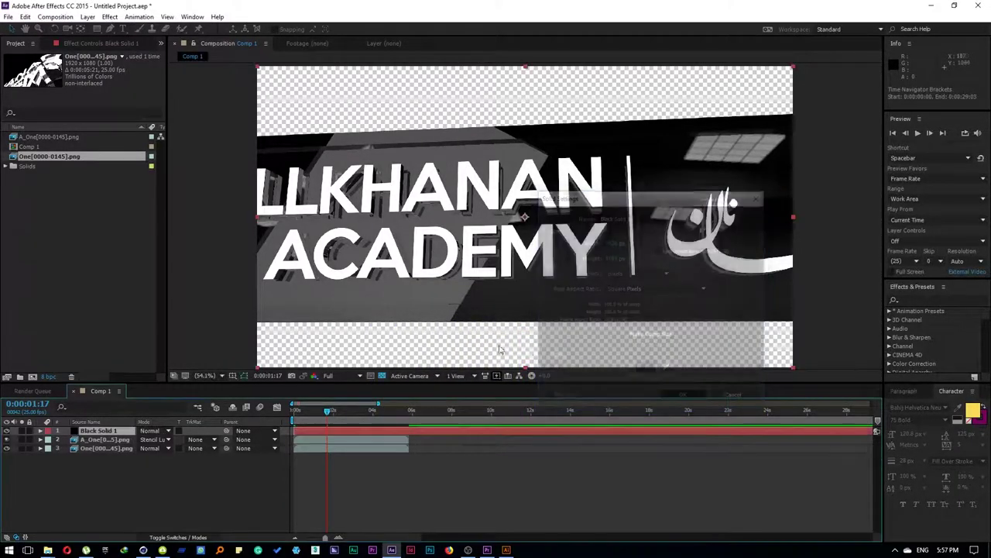
double_click(153, 287)
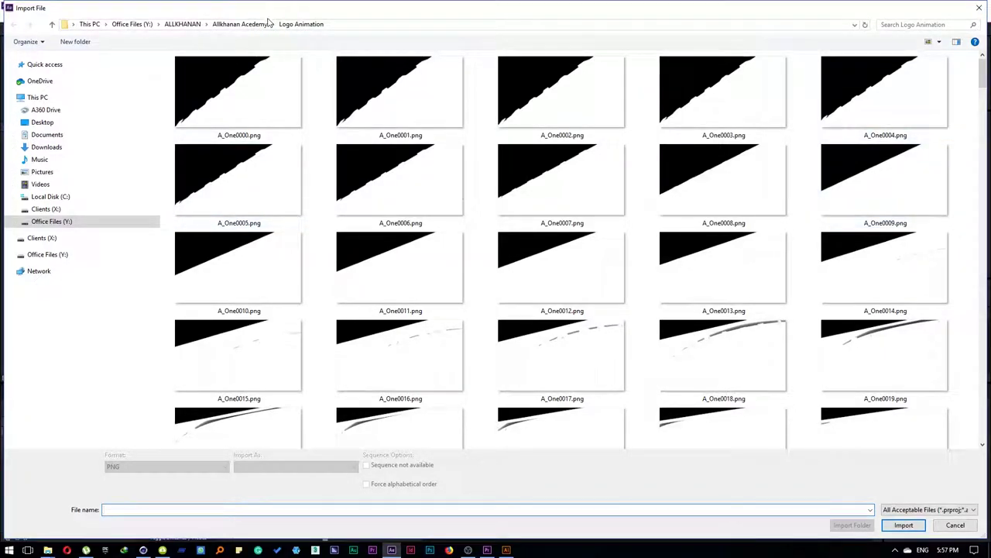
Browse the Logo Animation folder, cancel the import, and look through the File and Effect menus
click(252, 24)
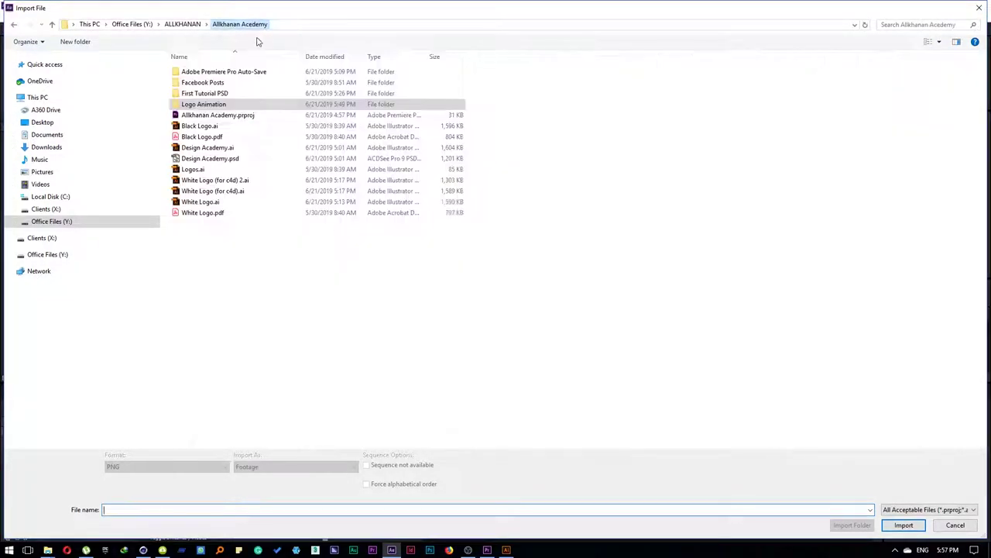
double_click(220, 103)
scroll(570, 313, down, 10)
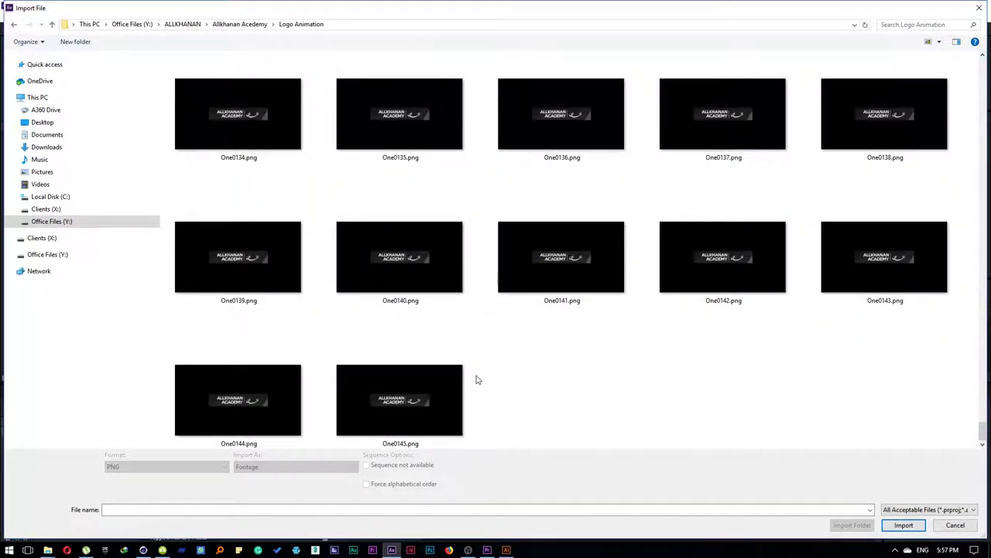
click(979, 7)
click(8, 17)
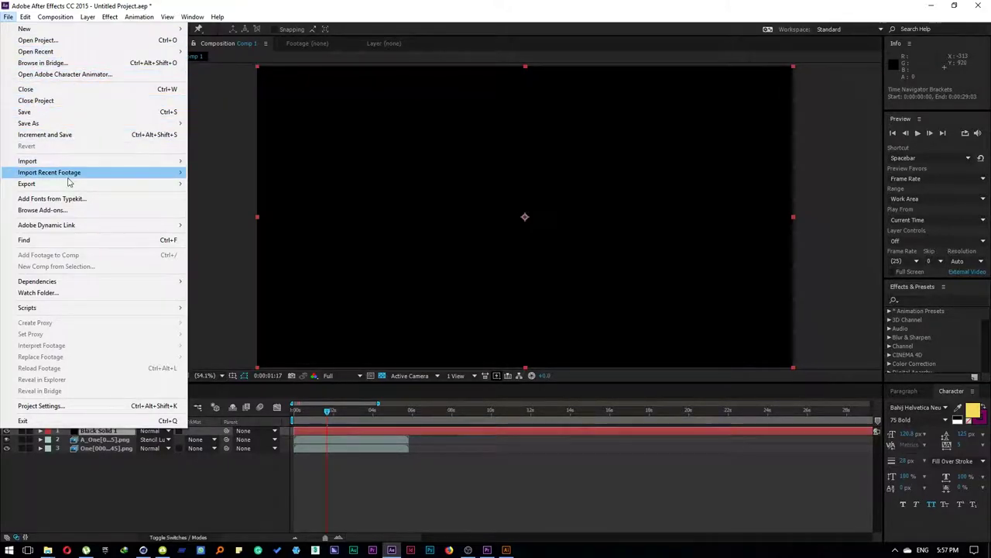
mouse_move(70, 173)
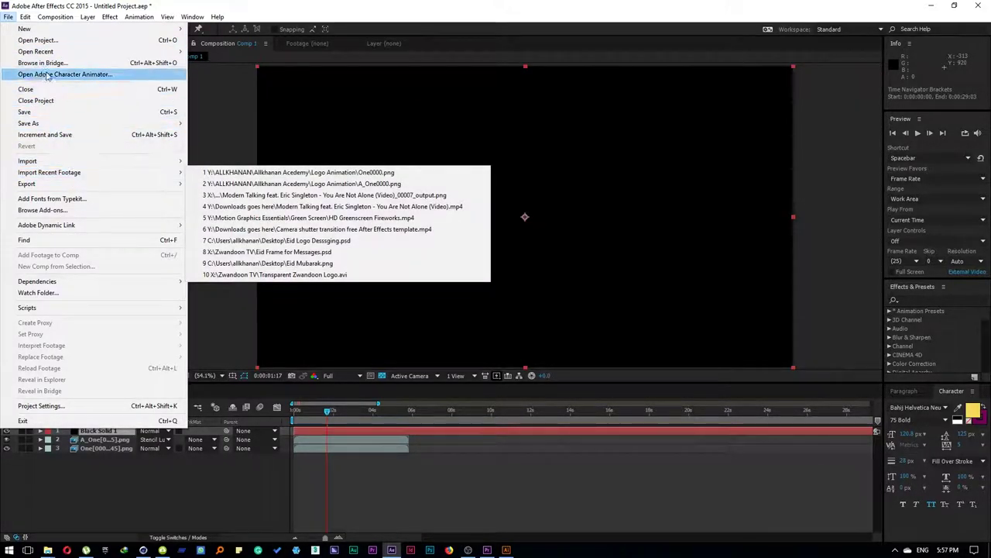
mouse_move(42, 55)
mouse_move(109, 16)
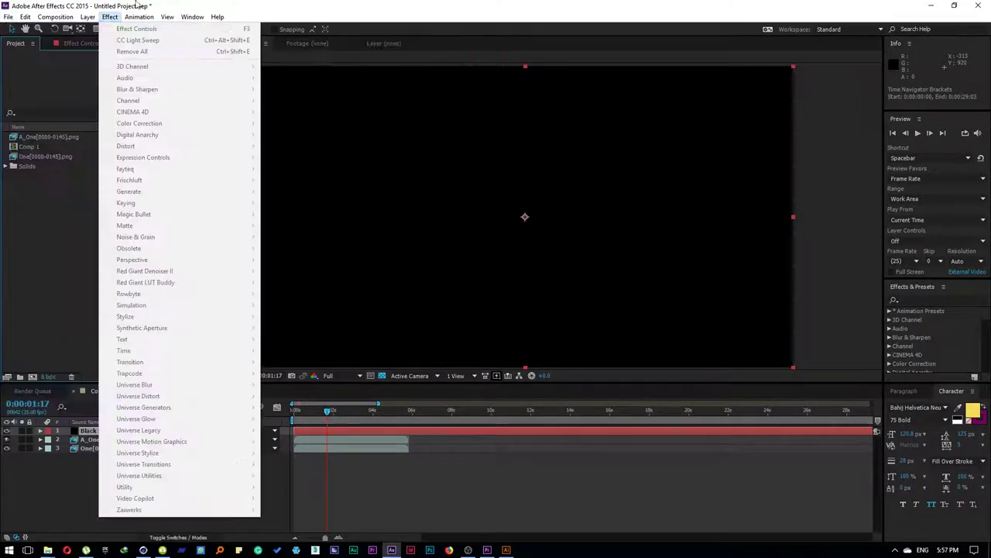
click(149, 5)
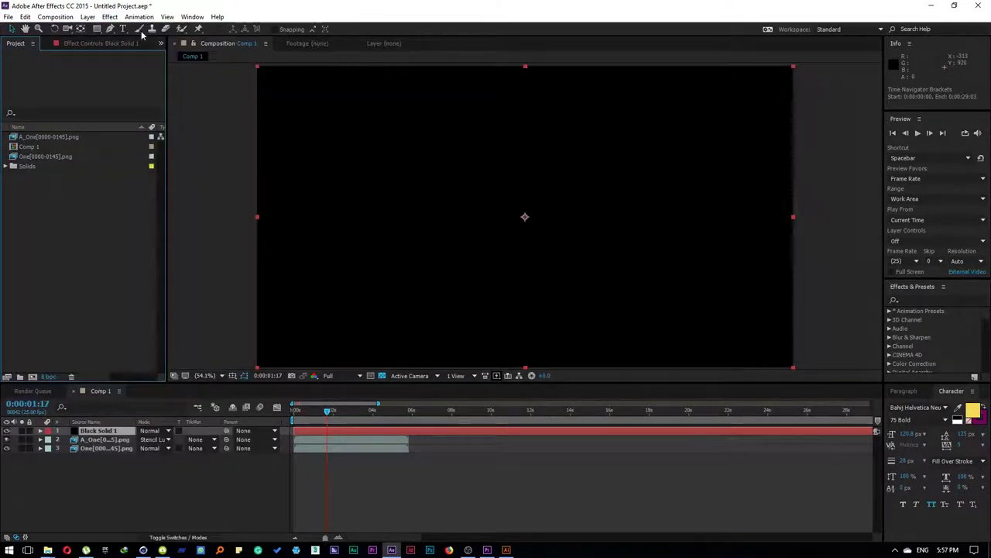
Reopen Import File at the Allkhanan Academy folder, then switch over to Cinema 4D
double_click(44, 224)
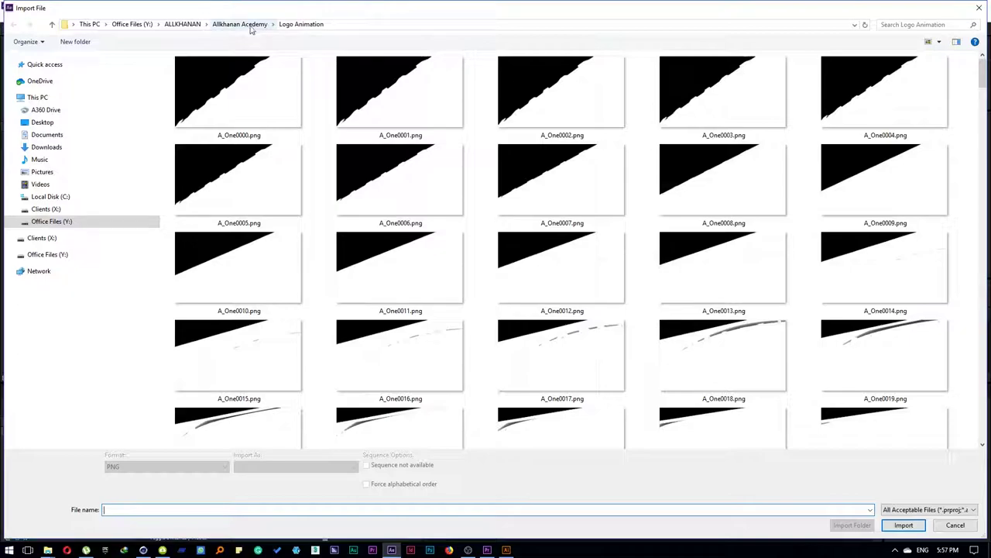
click(250, 26)
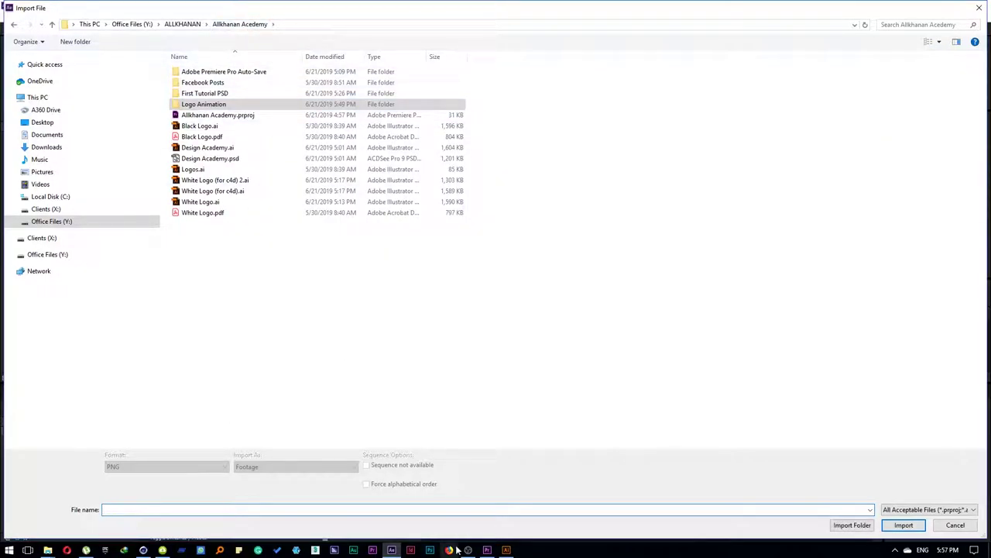
click(143, 549)
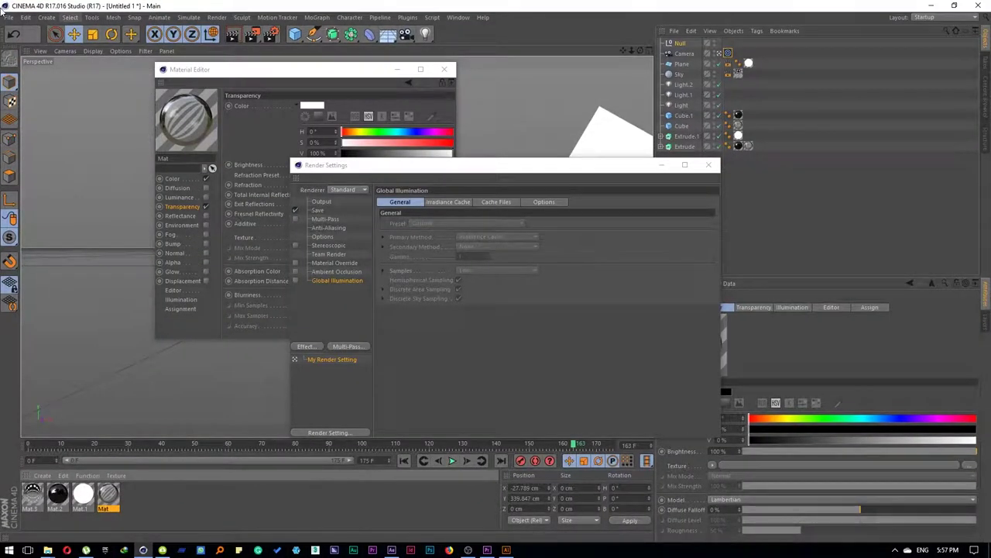
Open Save As in the Logo Animation folder and inspect Logo Animation.aec without saving
click(7, 16)
click(31, 113)
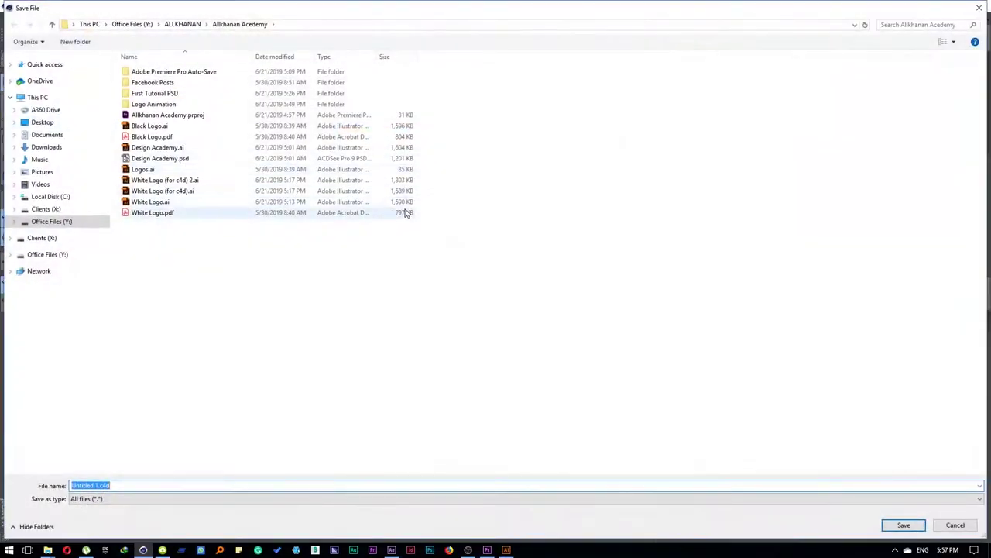
double_click(179, 105)
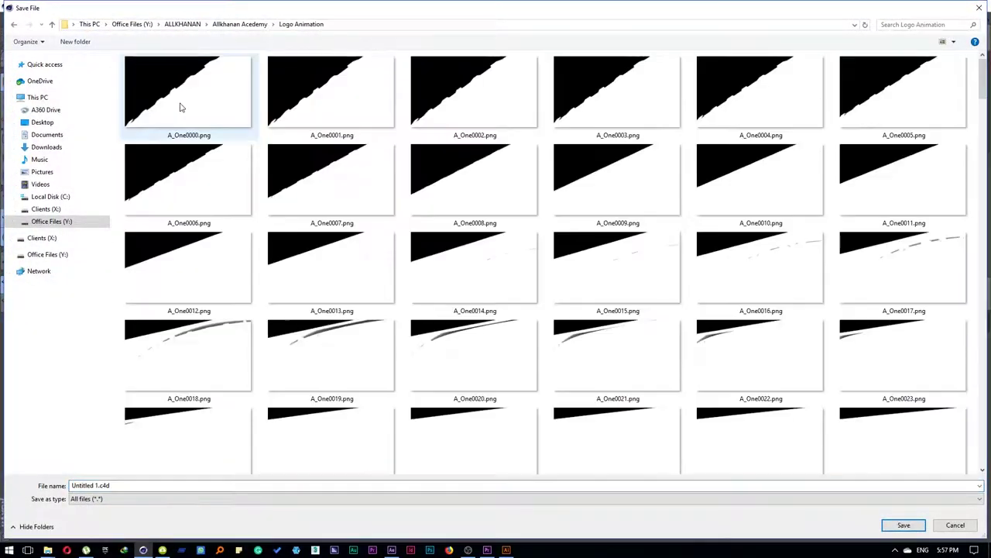
drag(984, 94, 987, 276)
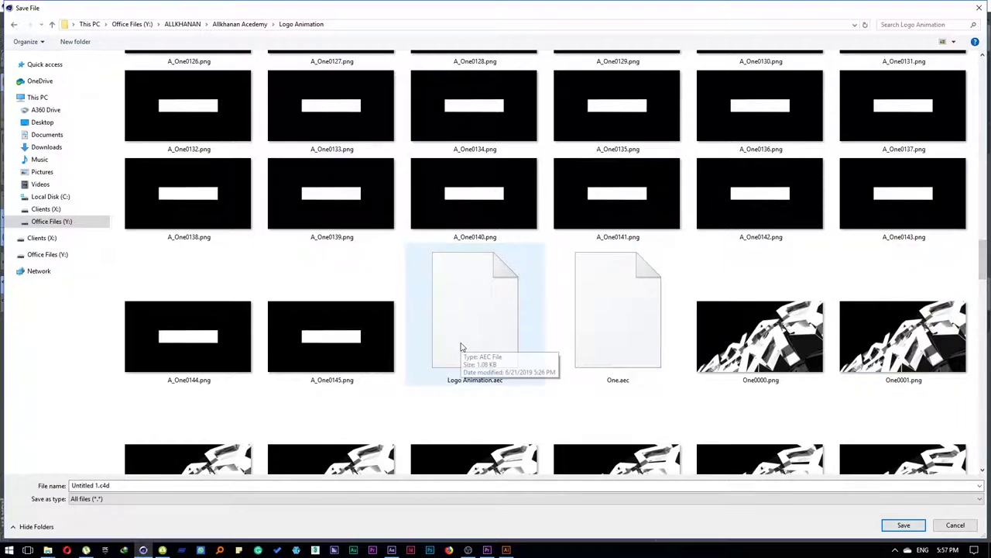
click(459, 350)
right_click(461, 347)
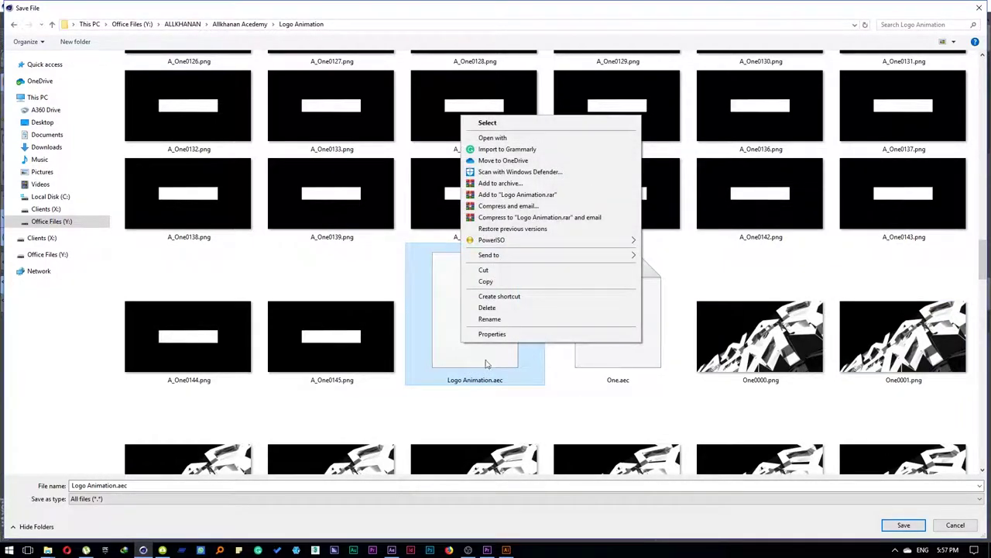
click(620, 409)
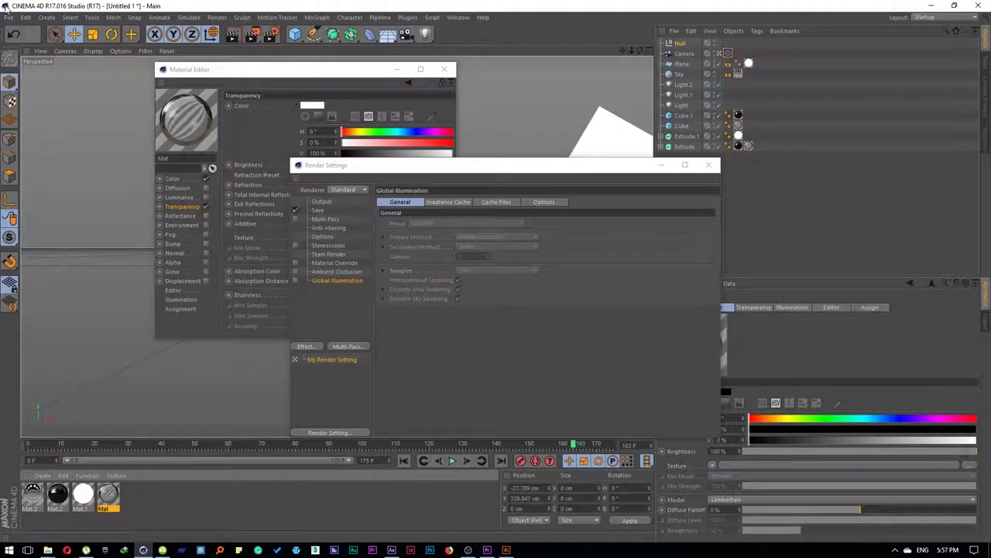
Reopen Save As and return to the Allkhanan Acedemy folder
click(9, 17)
click(28, 108)
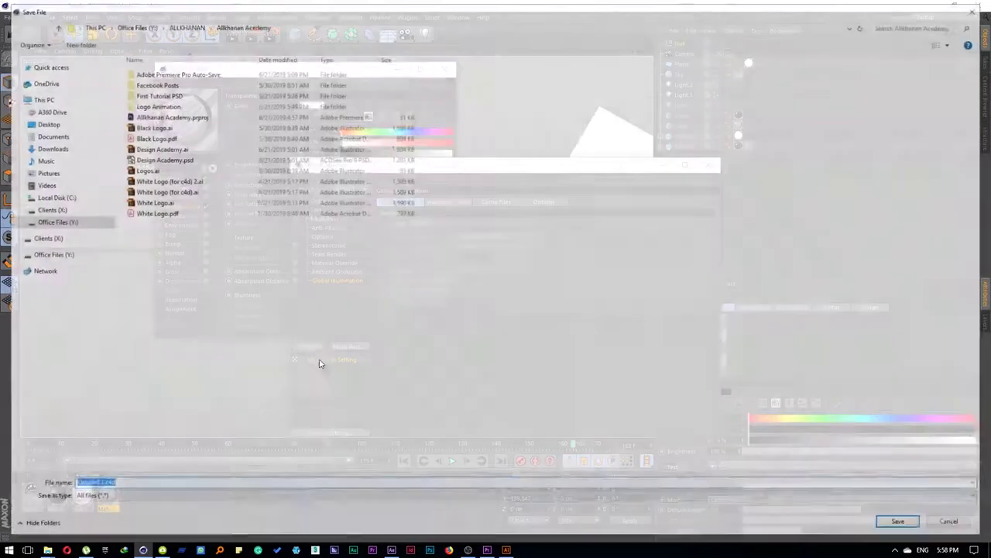
double_click(155, 104)
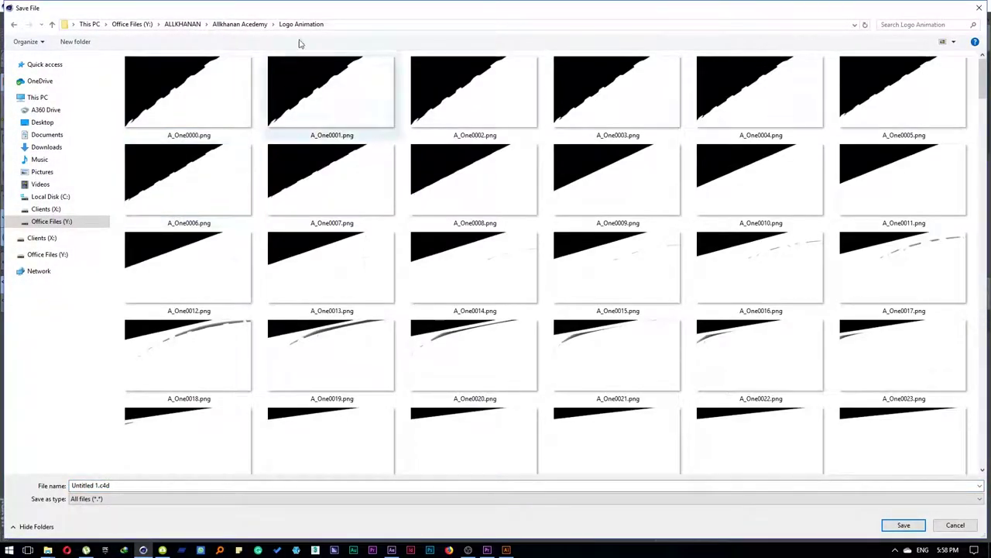
click(258, 24)
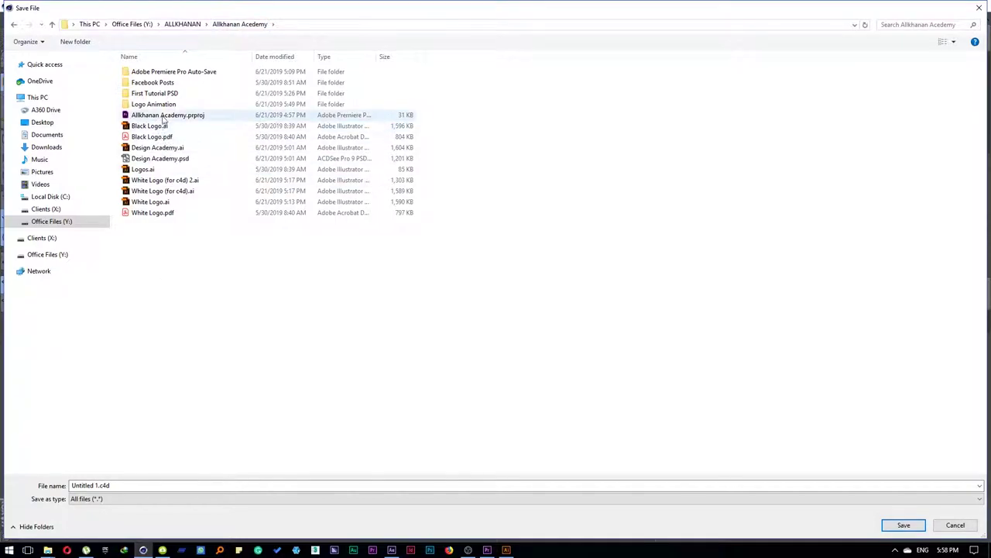
double_click(159, 104)
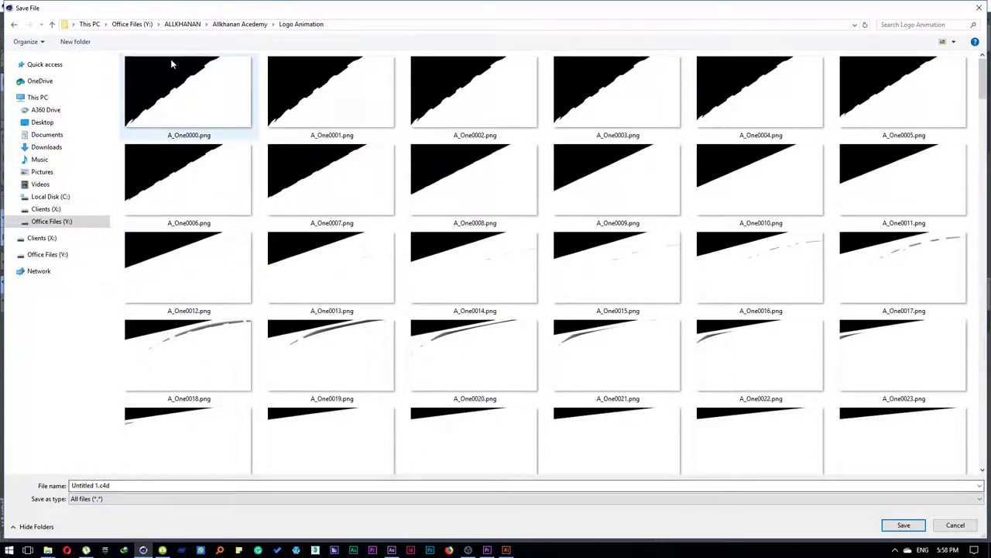
click(241, 24)
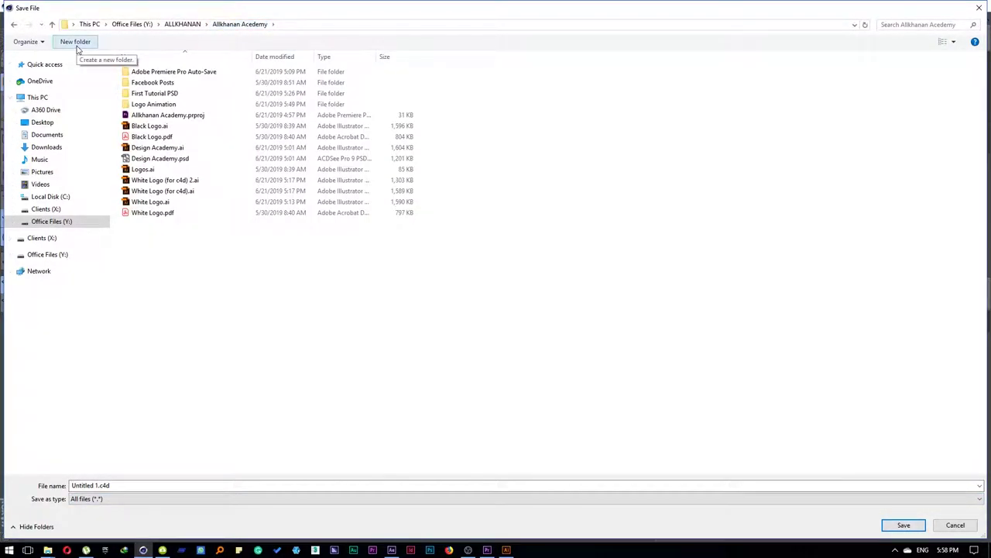
Create a 'Logo Animation C4D Project' folder and save the scene there as THE.c4d
click(78, 44)
text(Logo Animation C4D Project)
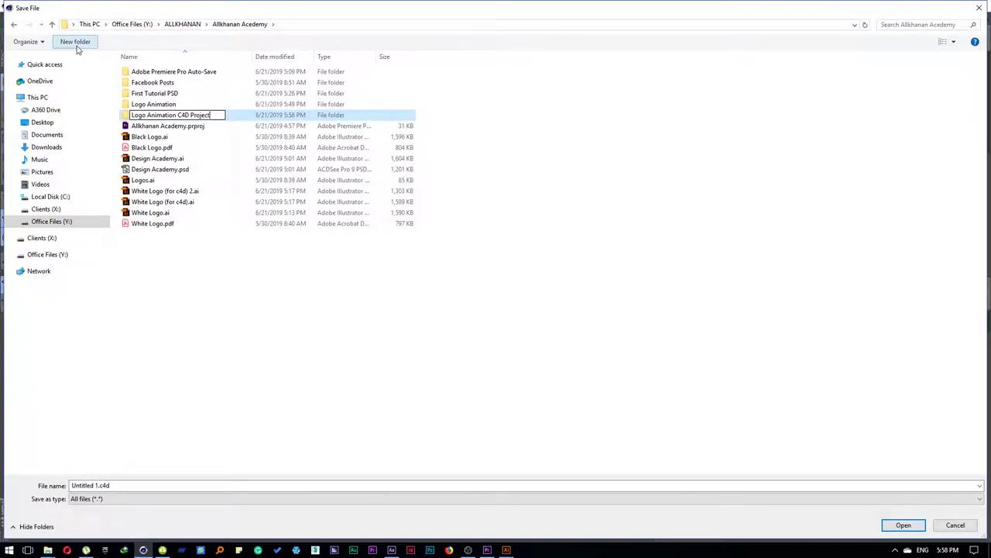
key(Return)
key(Return)
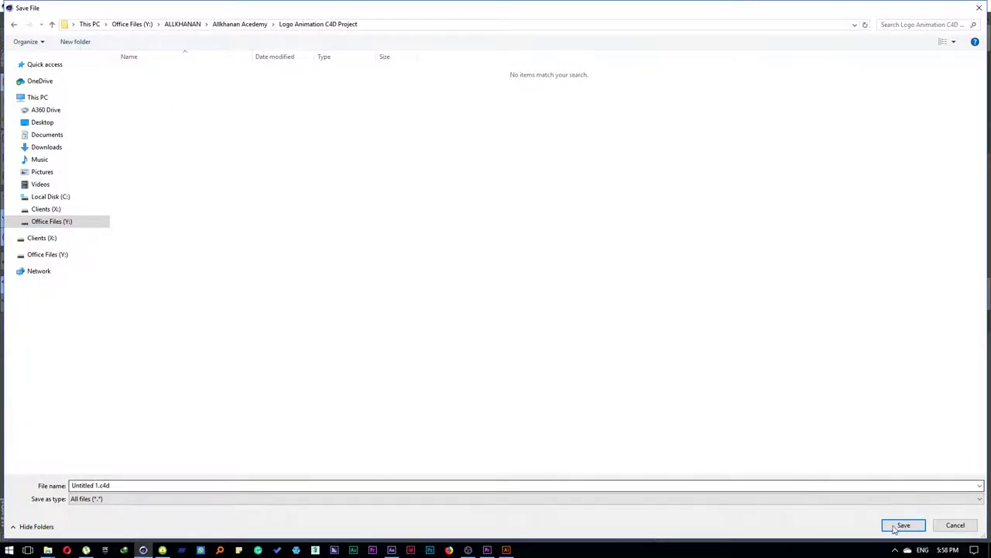
click(387, 485)
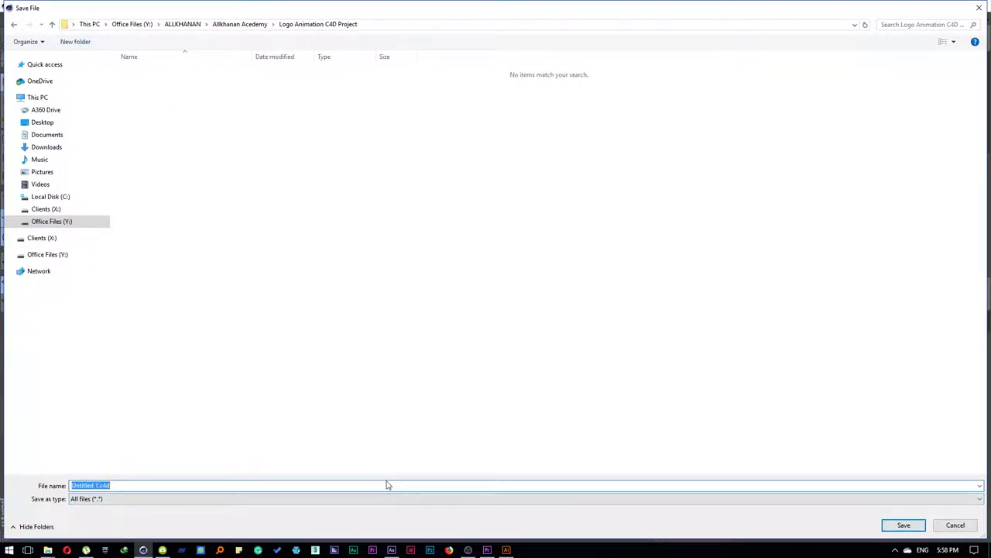
text(THE)
key(Return)
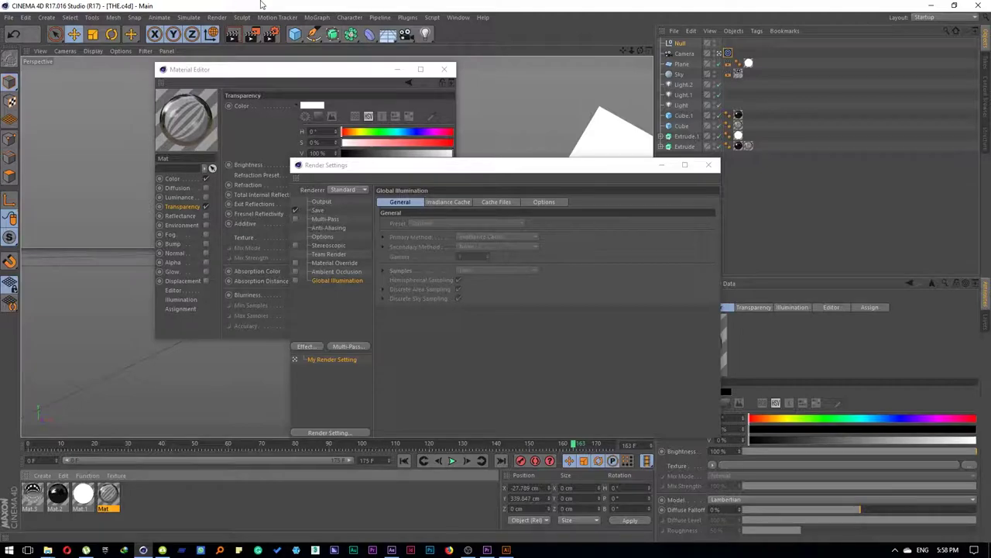
Import THE.c4d from the Logo Animation C4D Project folder into After Effects
click(391, 549)
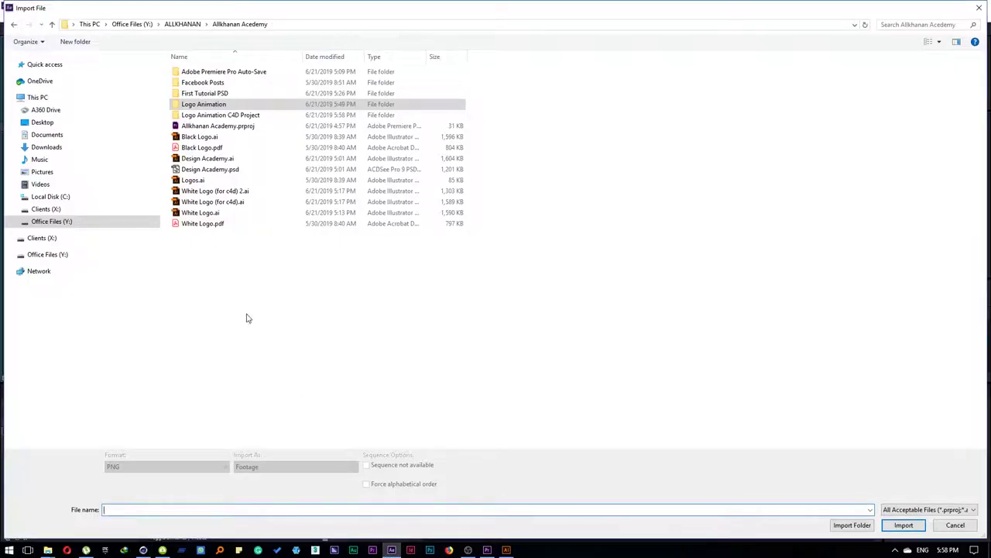
double_click(209, 114)
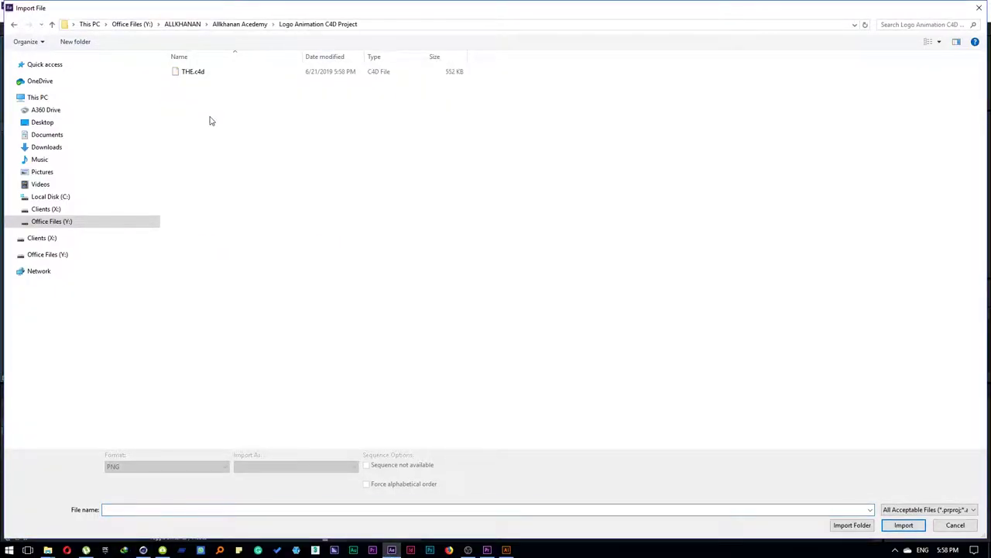
click(200, 73)
double_click(200, 73)
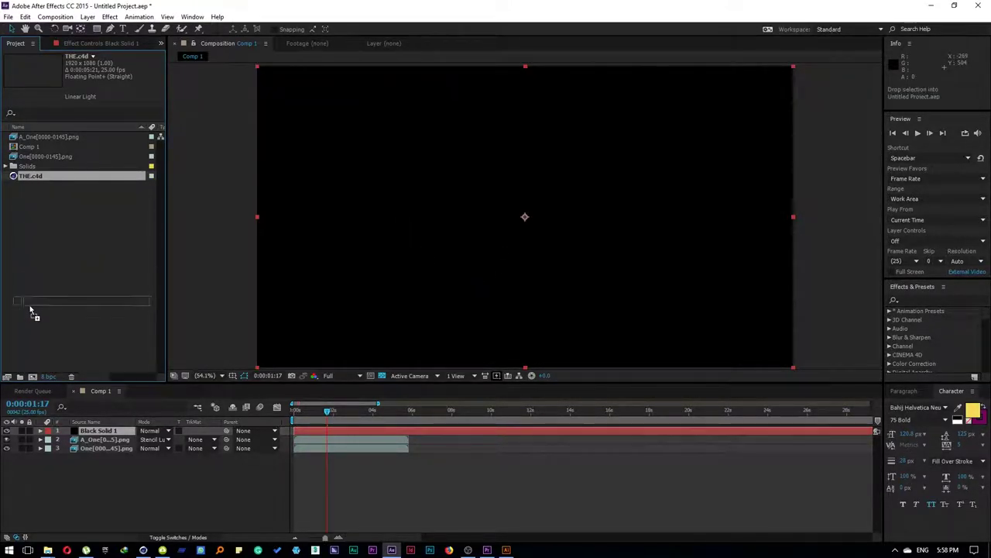
Make a THE comp, Cineware-extract its camera and three lights, copy them, and return to Comp 1
click(32, 375)
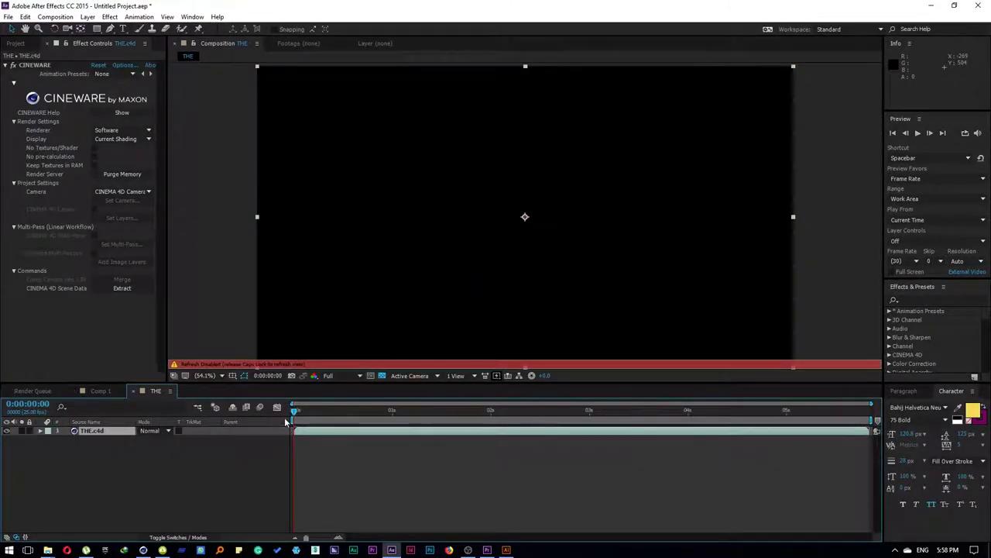
key(Caps_Lock)
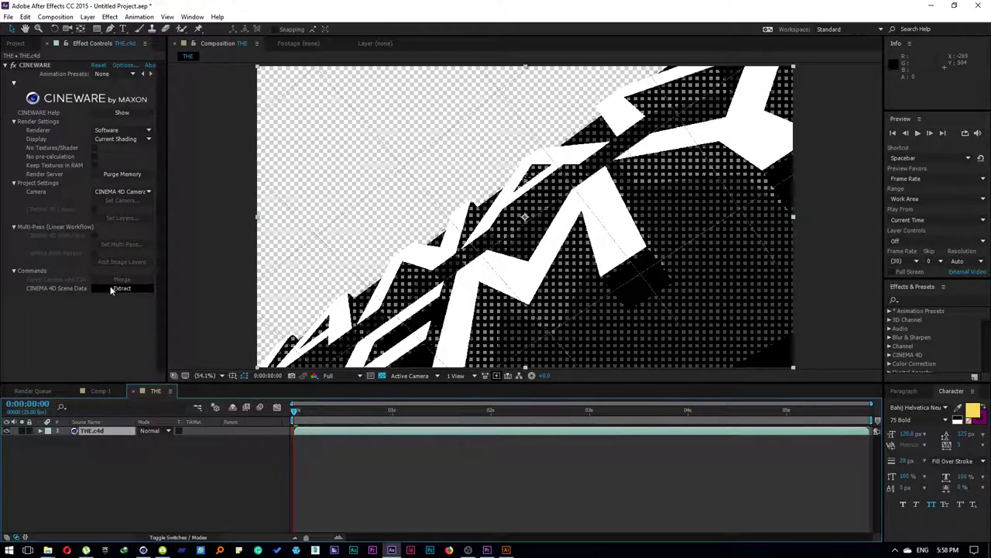
click(110, 289)
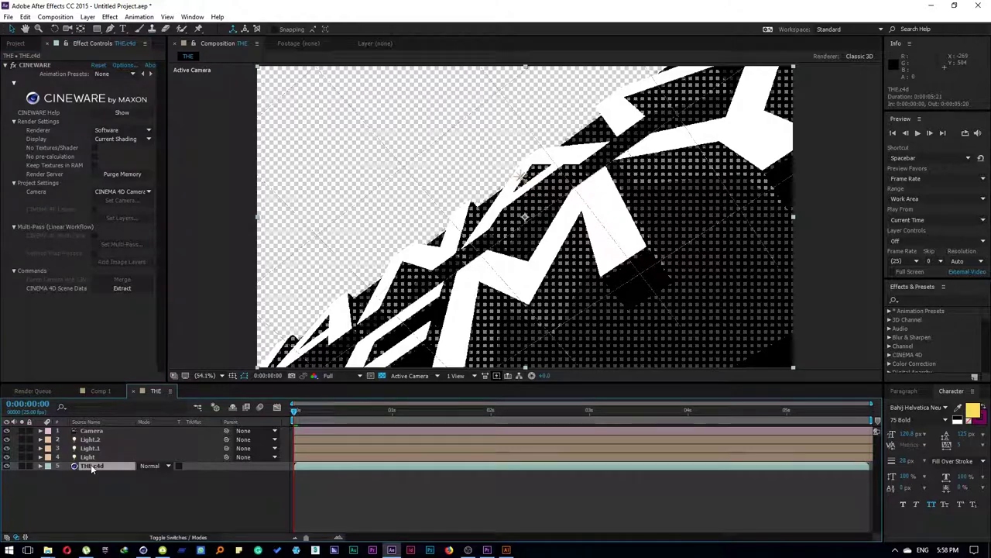
key(Delete)
drag(111, 472, 79, 422)
key(ctrl+c)
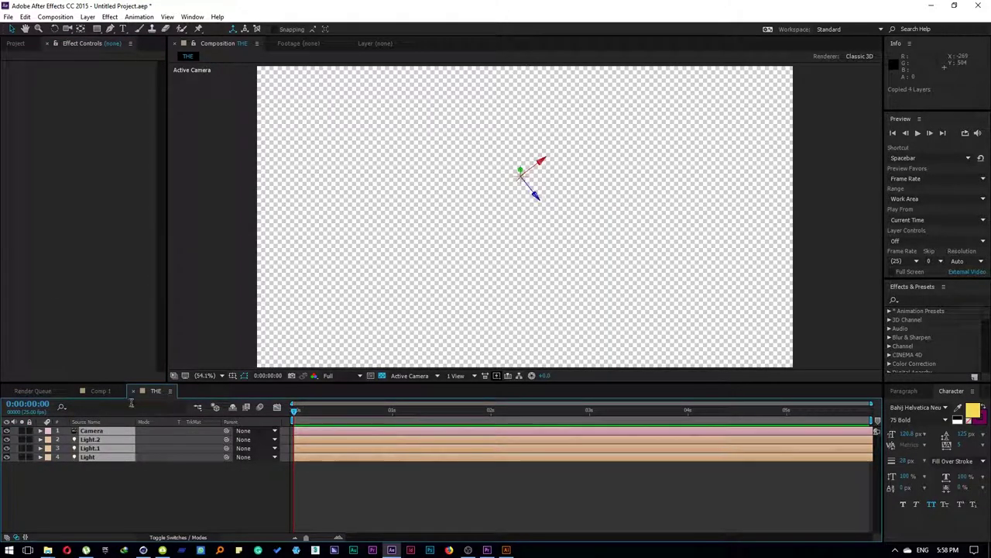
click(100, 390)
Interpret the One[0000-0145].png footage at 25 fps
drag(196, 479, 93, 439)
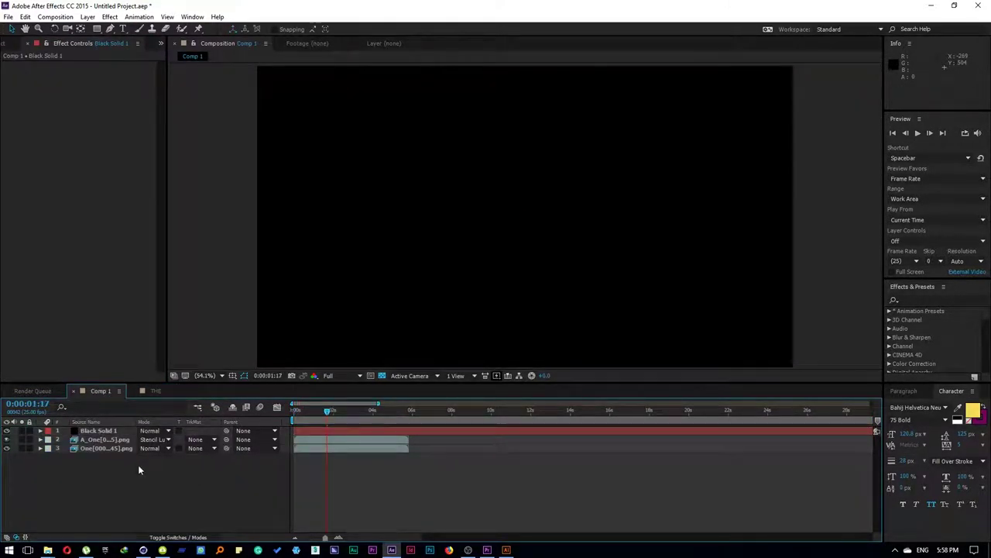
click(10, 43)
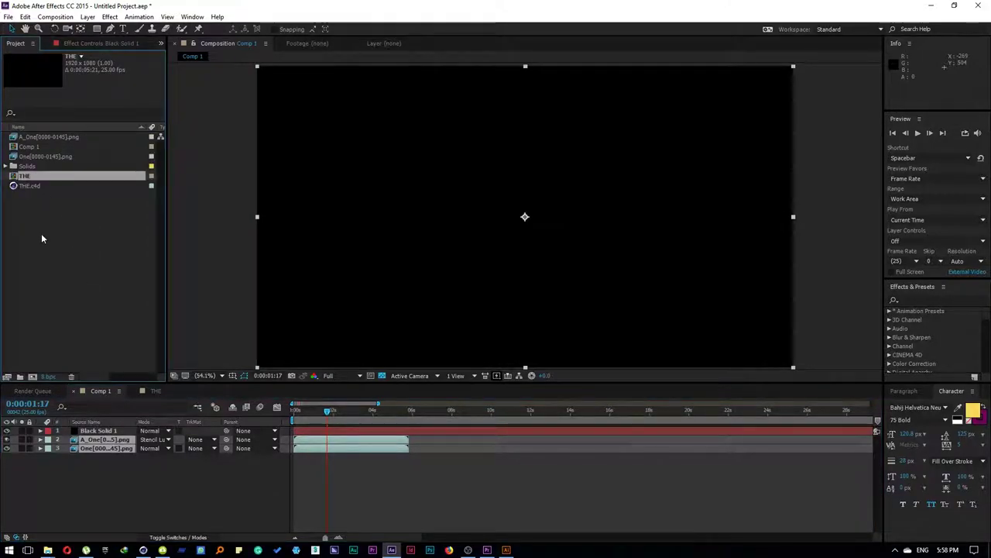
click(41, 246)
right_click(32, 158)
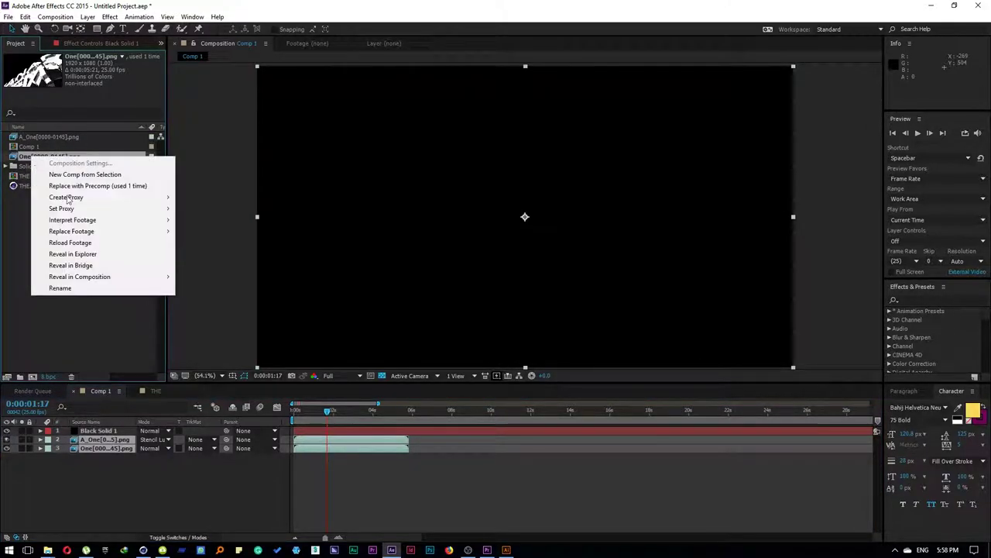
mouse_move(91, 222)
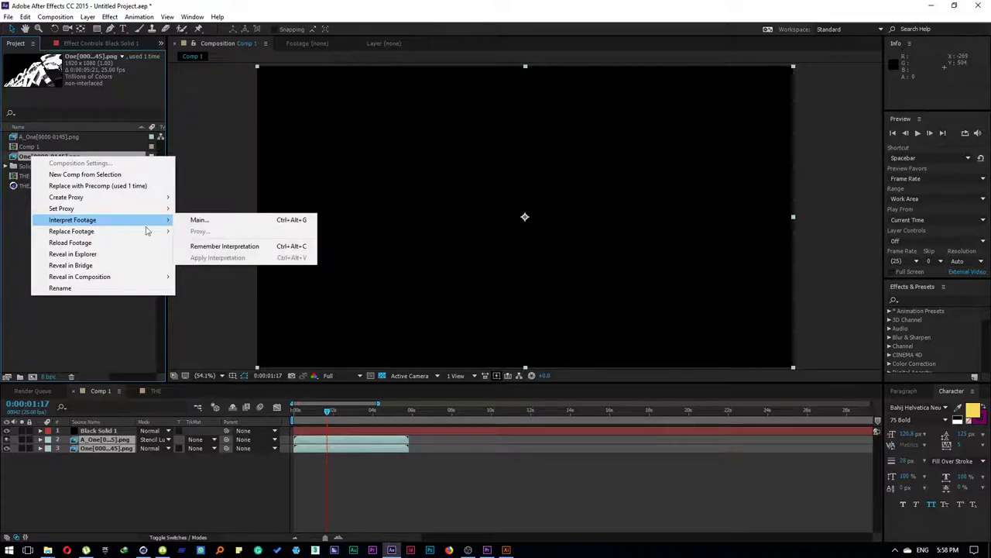
click(206, 222)
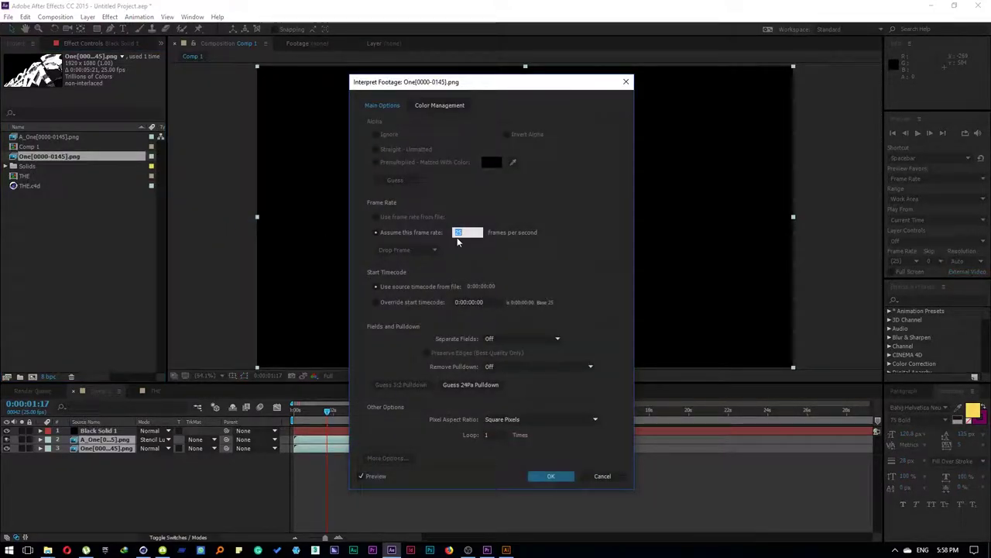
click(558, 477)
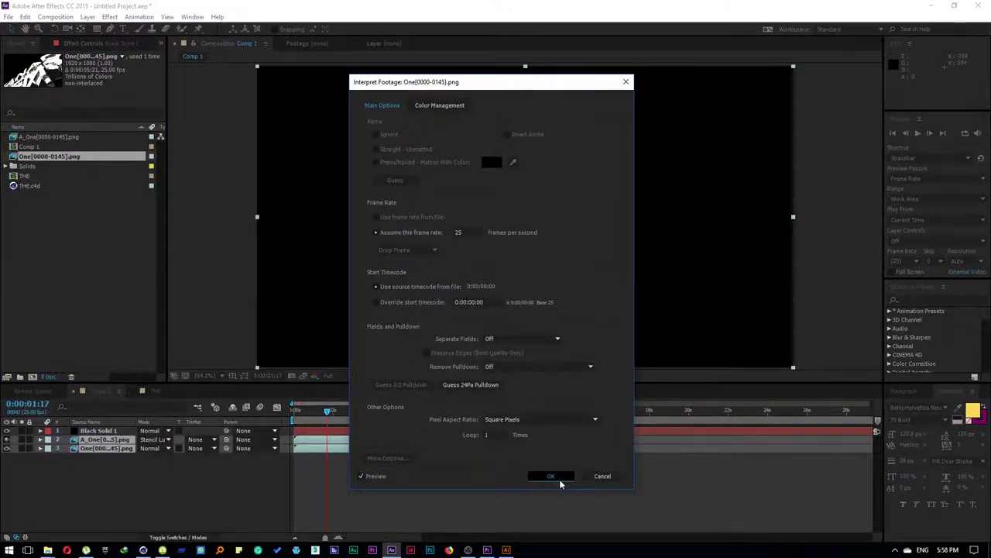
Paste then cut the camera and lights in Comp 1, and start a new comp at 30 fps
click(152, 500)
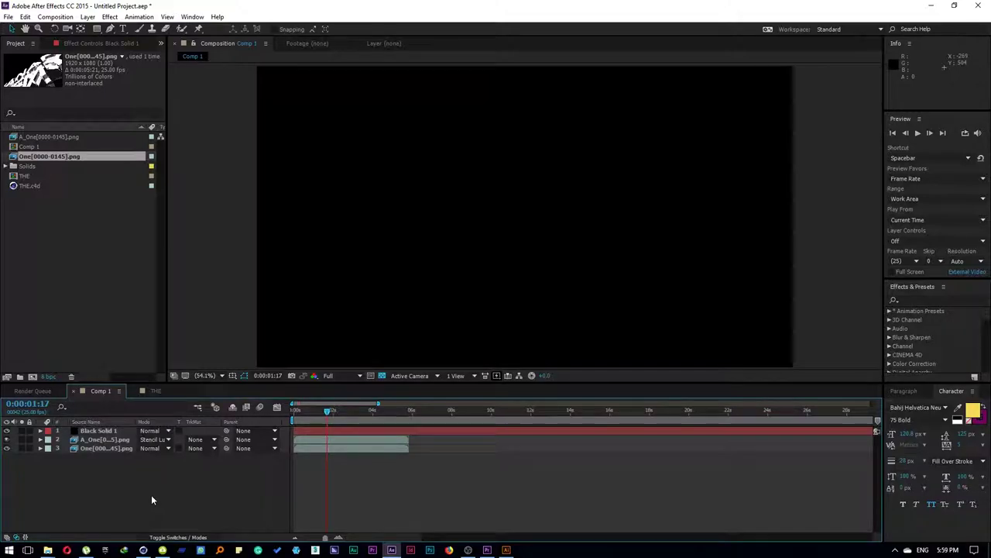
key(ctrl+v)
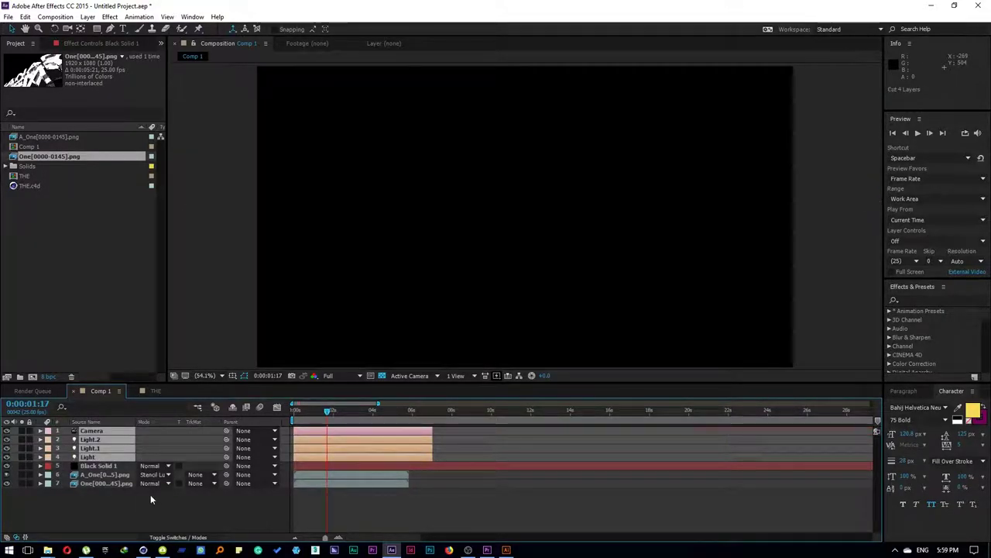
key(ctrl+x)
key(ctrl+k)
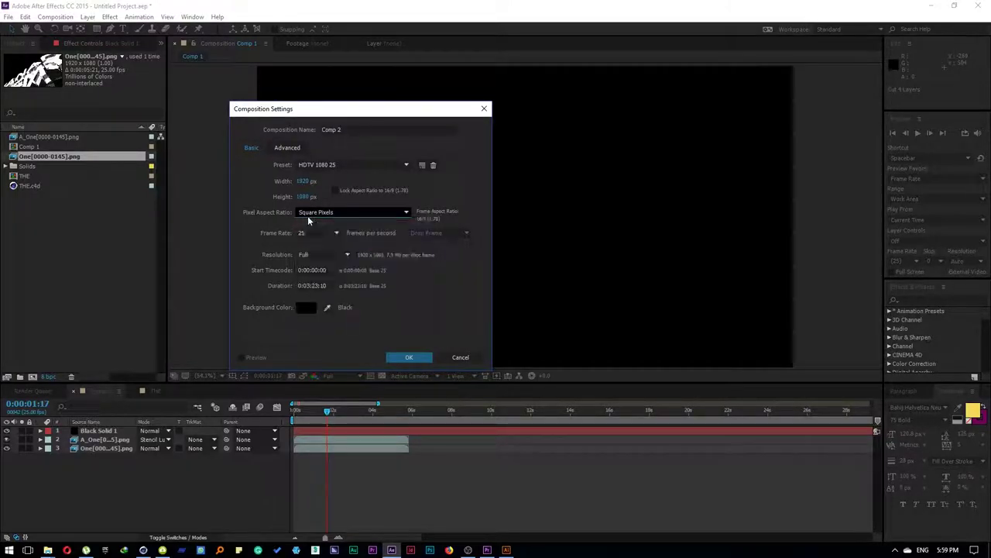
click(308, 232)
text(30)
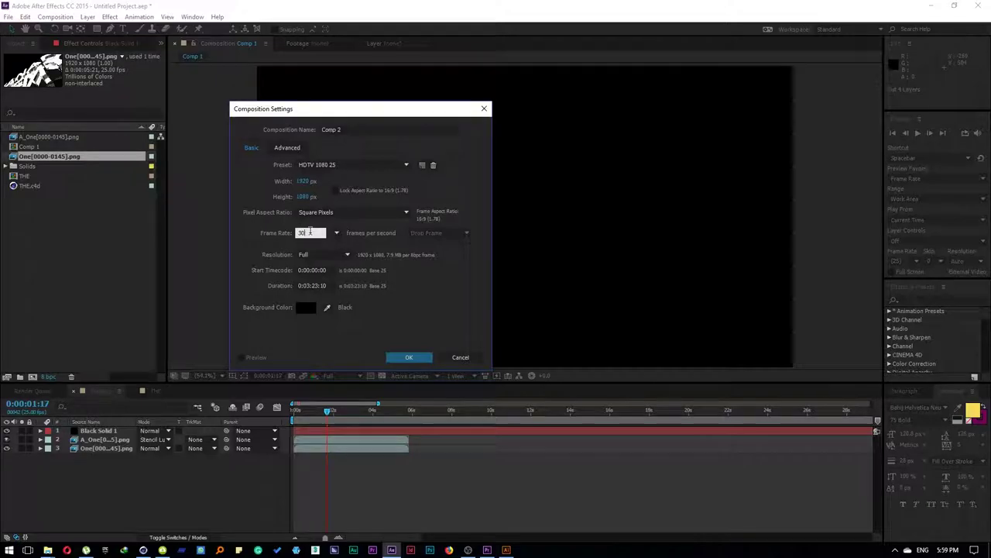
Create the 30 fps Comp 2 and paste in the camera and three lights
click(414, 358)
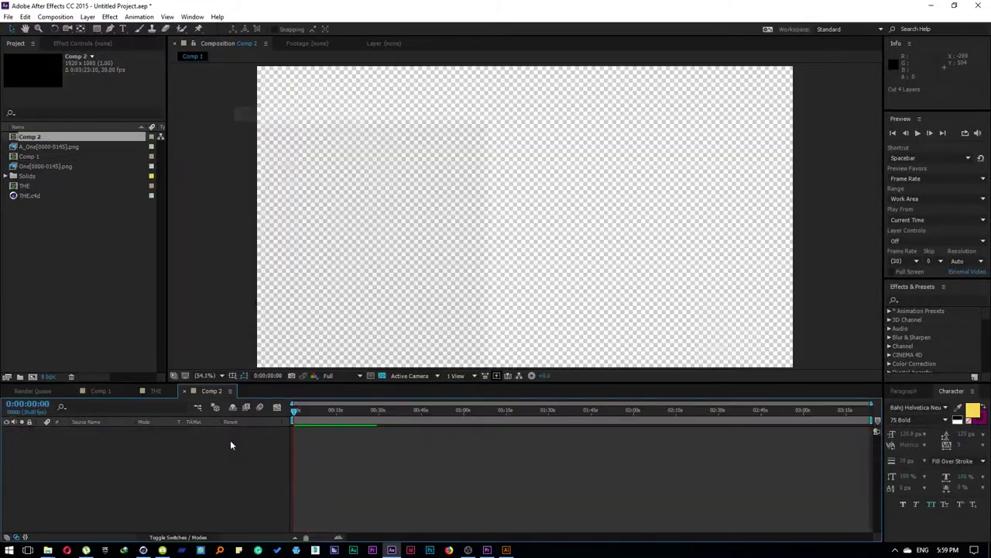
key(ctrl+v)
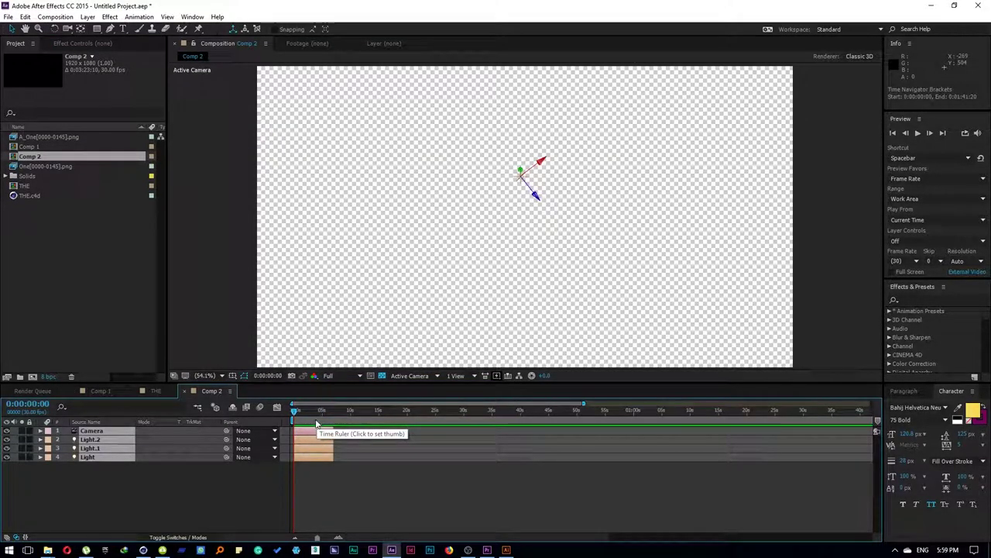
scroll(316, 423, up, 4)
drag(316, 423, 446, 423)
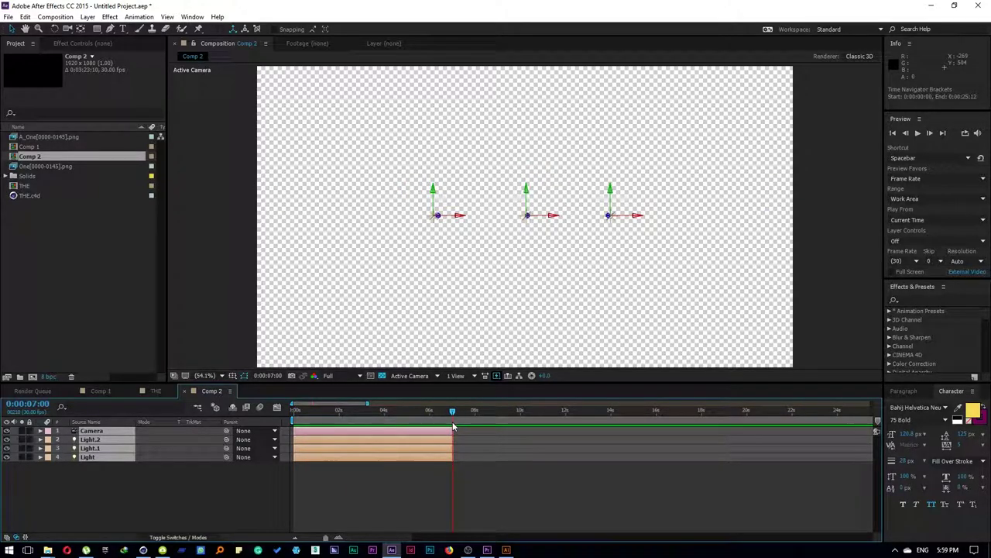
key(Delete)
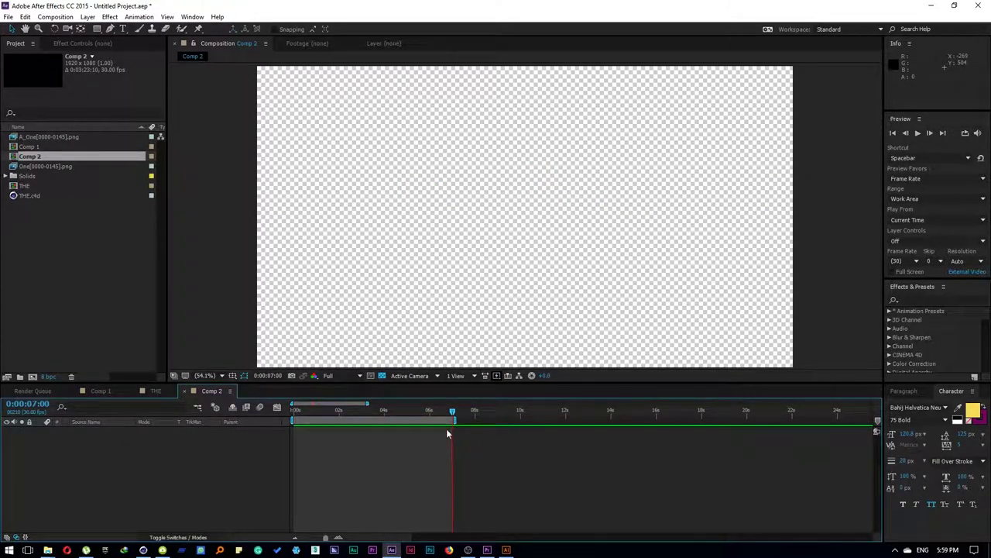
key(ctrl+z)
Trim Comp 2 to its work area of about 7 seconds and scrub the light animation
right_click(456, 420)
click(503, 449)
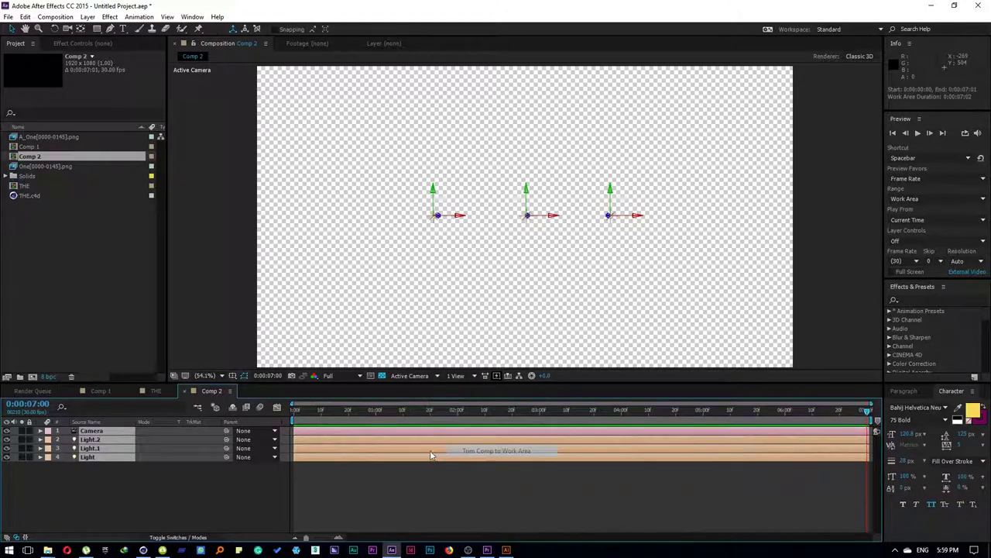
click(432, 419)
drag(432, 419, 708, 419)
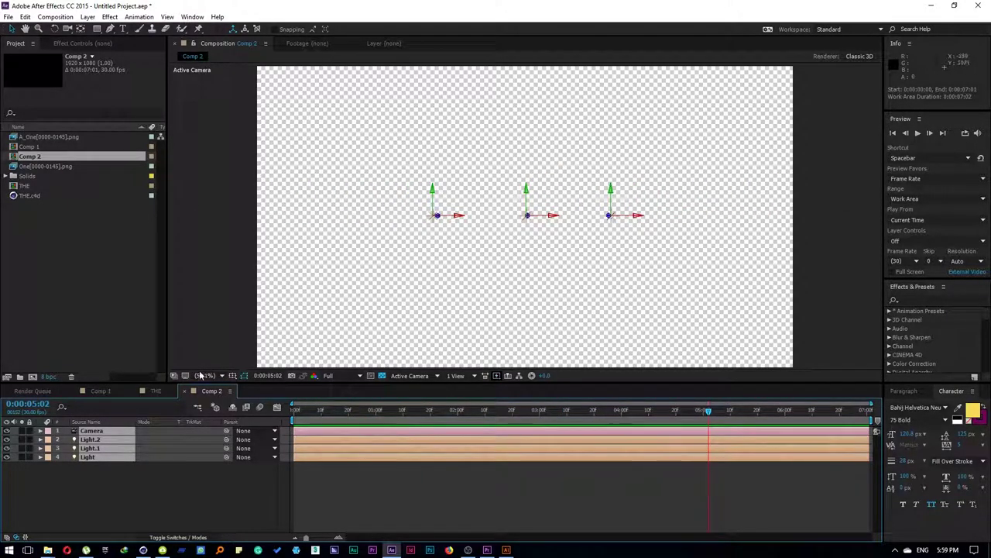
click(144, 493)
Start a new solid layer named 'Lens Flares'
click(88, 16)
mouse_move(101, 29)
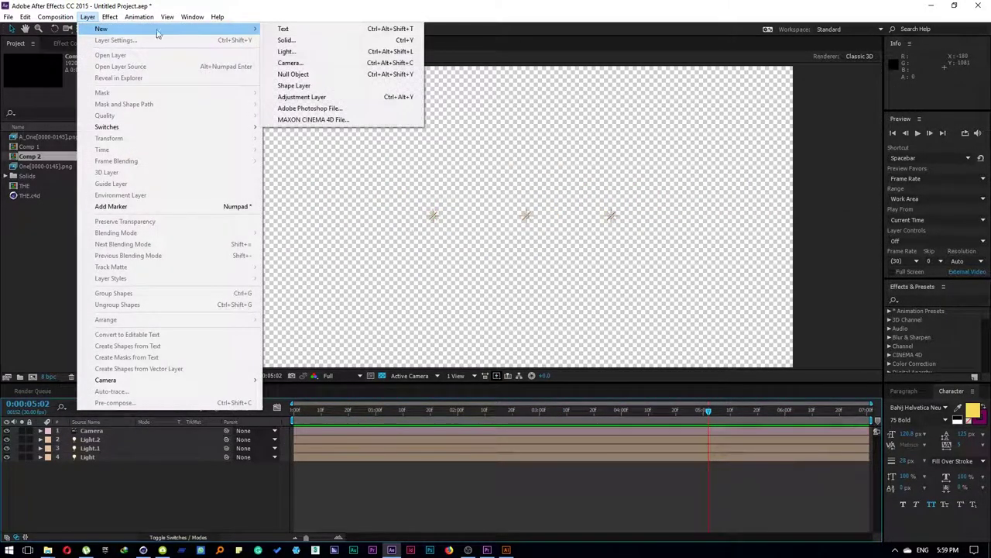
click(286, 40)
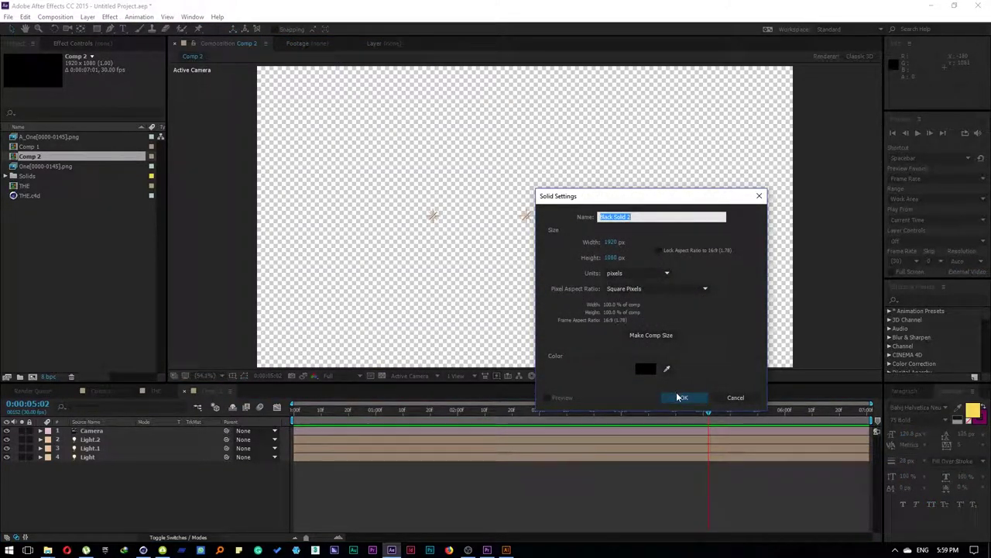
text(Lens F)
text(lares)
Create the Lens Flares solid and apply Video Copilot Optical Flares to it
click(676, 396)
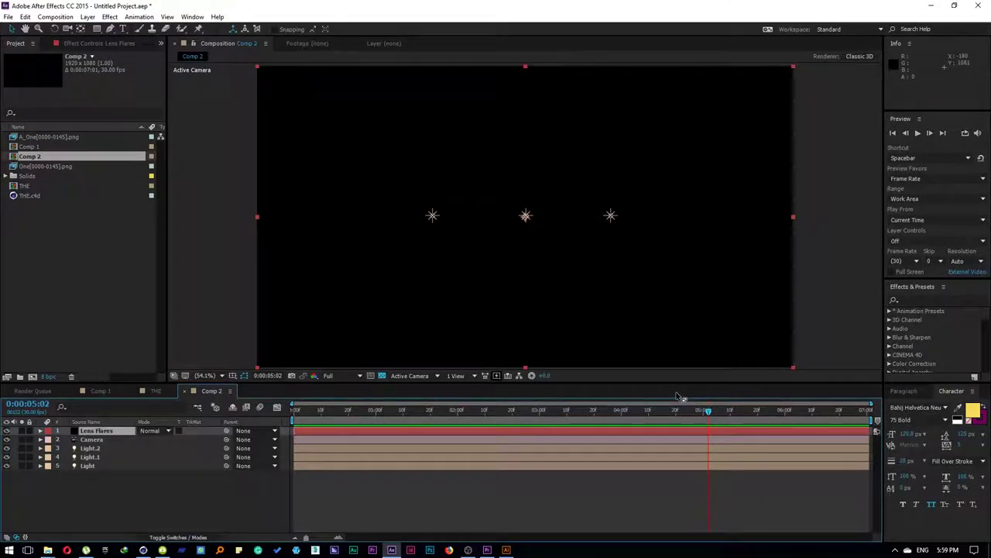
click(87, 17)
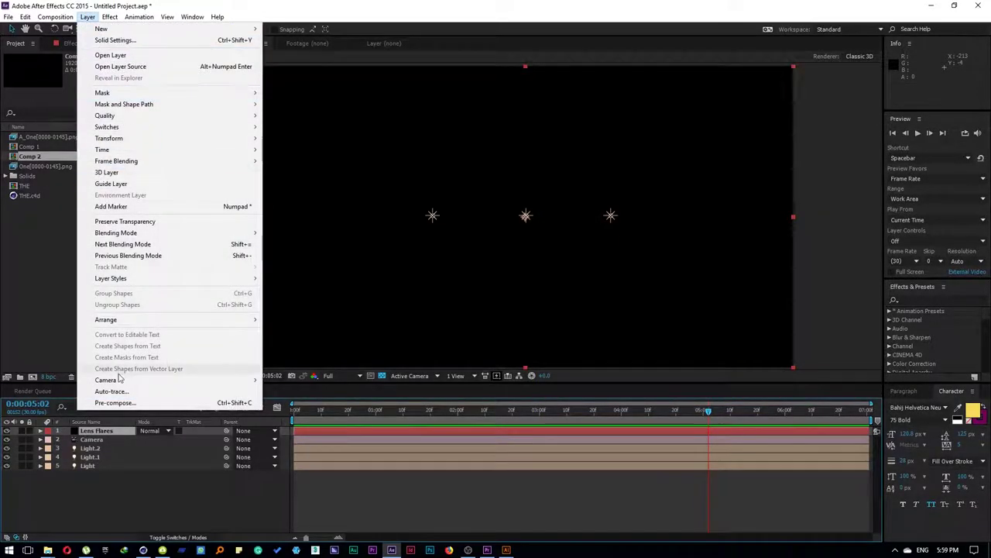
click(87, 16)
click(109, 16)
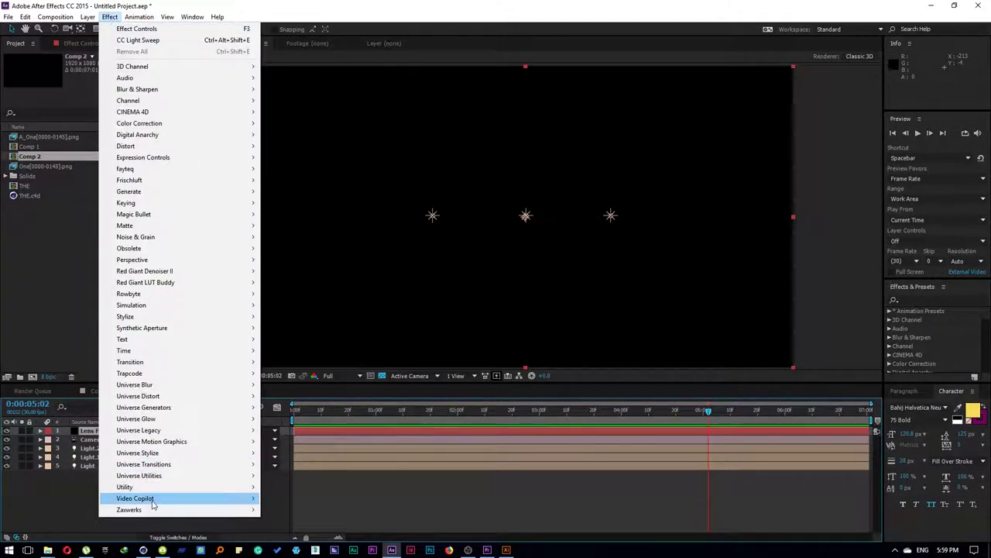
mouse_move(155, 498)
click(298, 507)
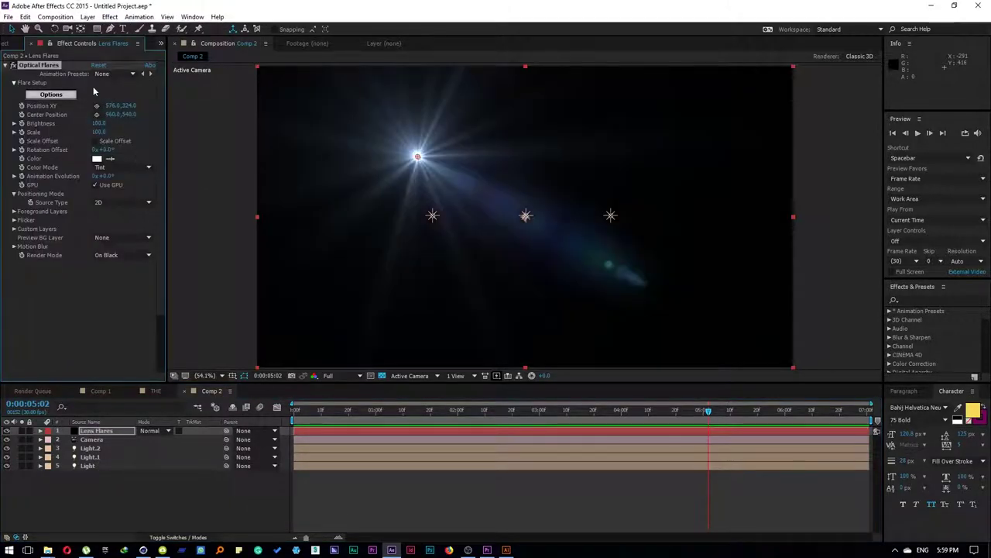
Set the Optical Flares Source Type to Track Lights and preview the flares across the animation
click(113, 204)
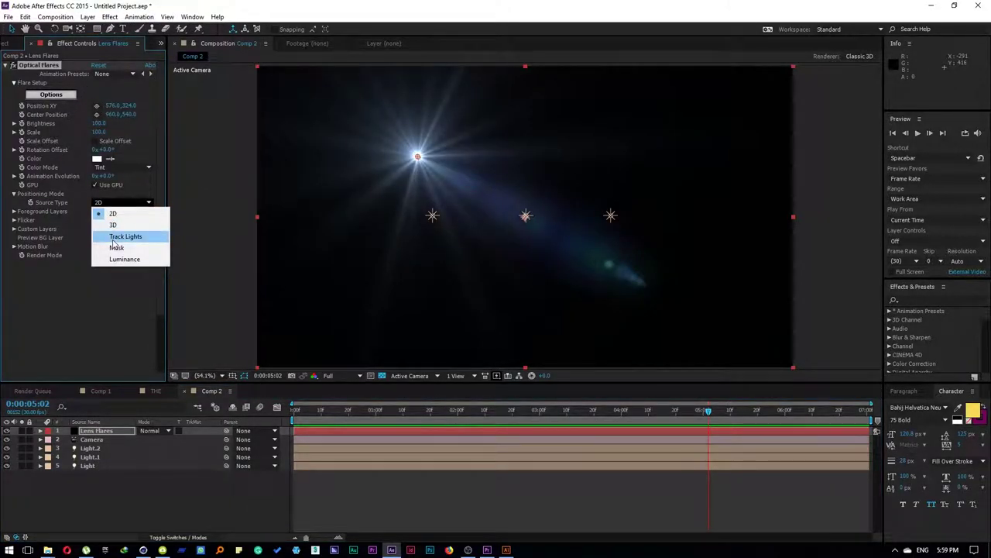
click(117, 237)
scroll(66, 459, up, 3)
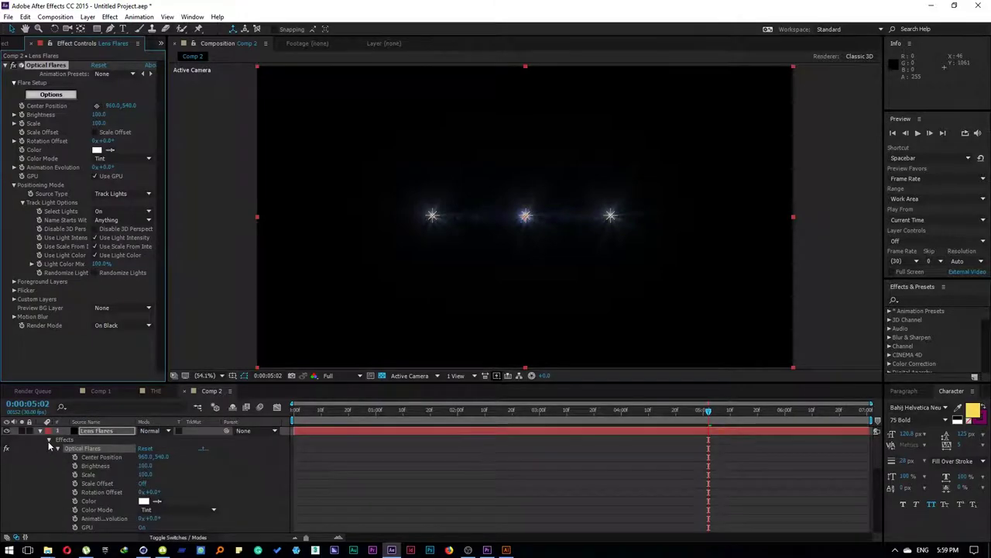
click(41, 432)
drag(310, 410, 534, 410)
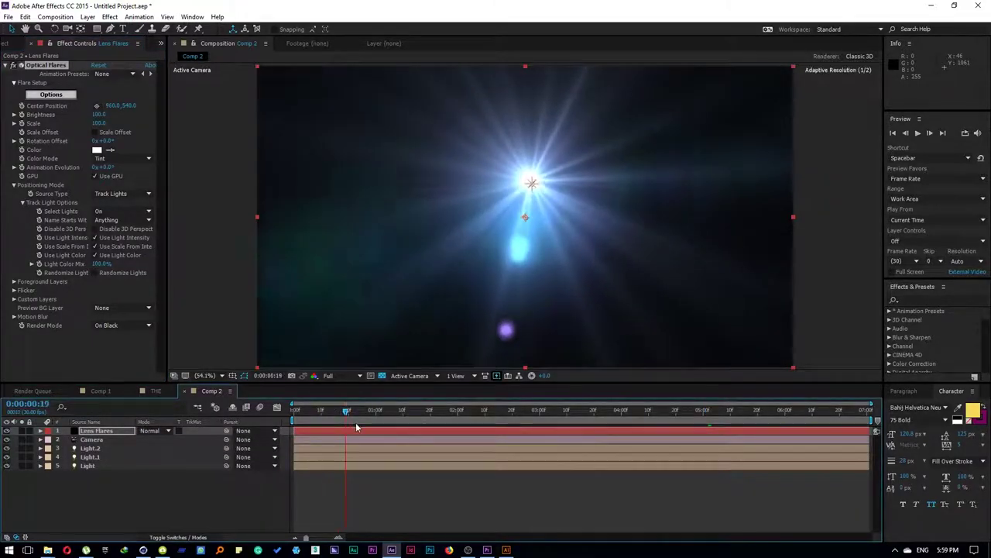
drag(599, 432, 335, 424)
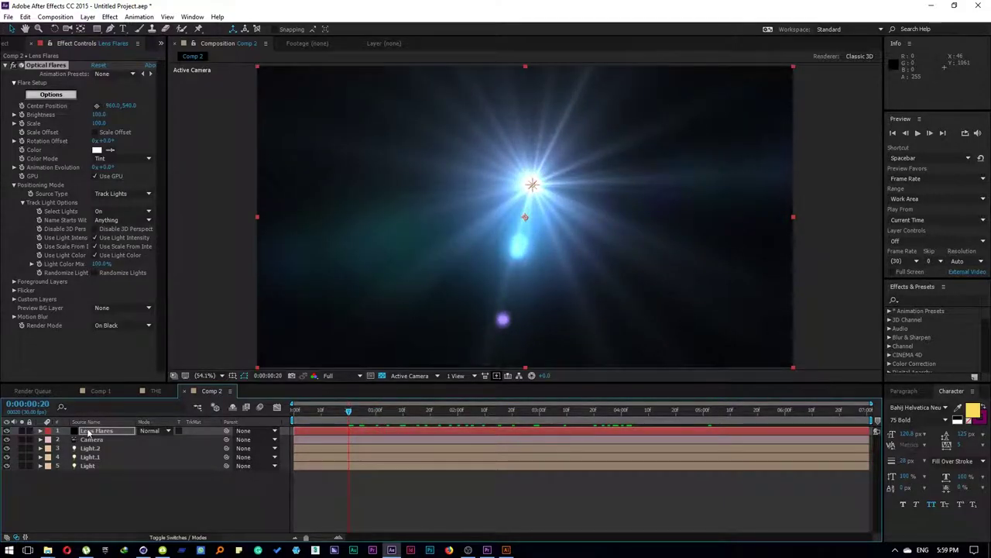
Reveal the Position values of the Light.2, Light.1 and Light layers
click(91, 448)
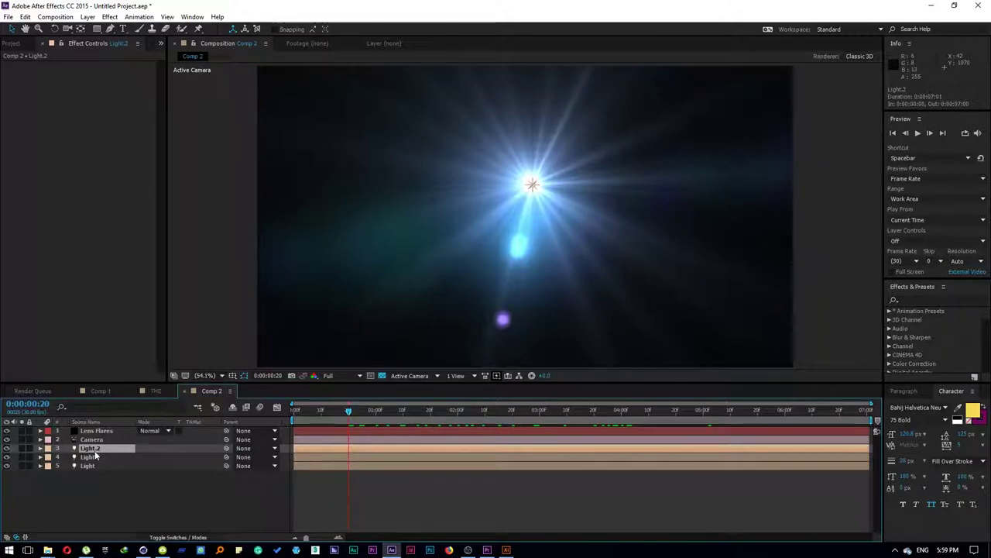
key(p)
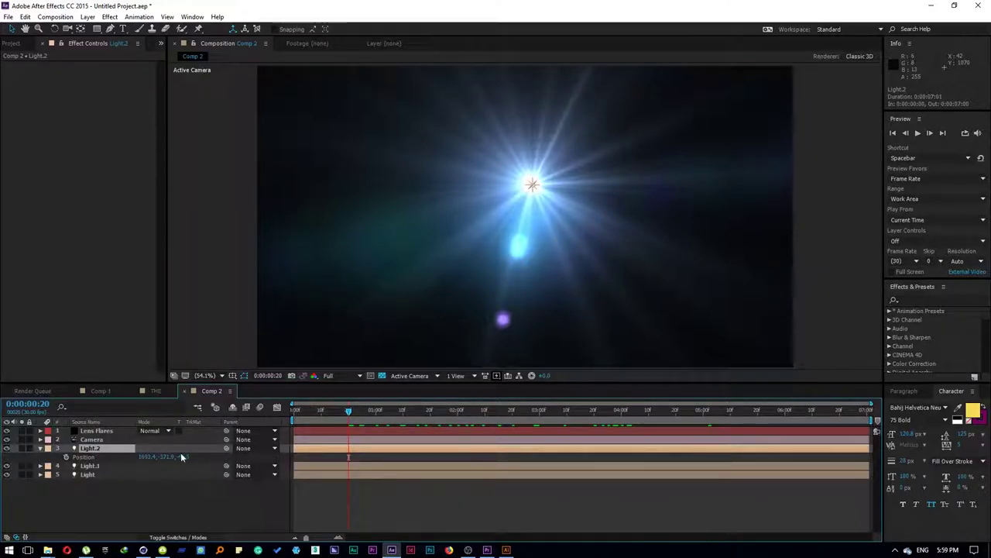
click(93, 465)
key(p)
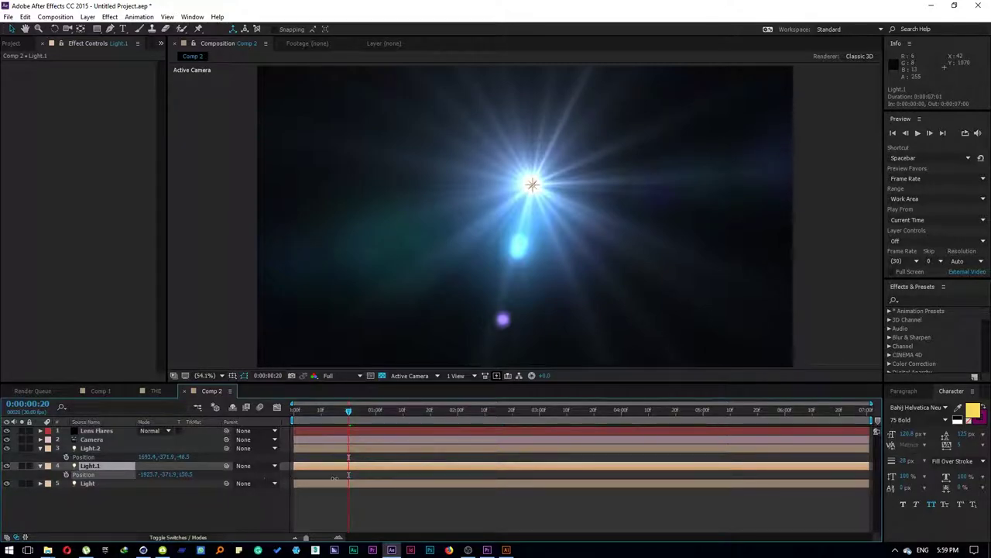
click(87, 483)
key(p)
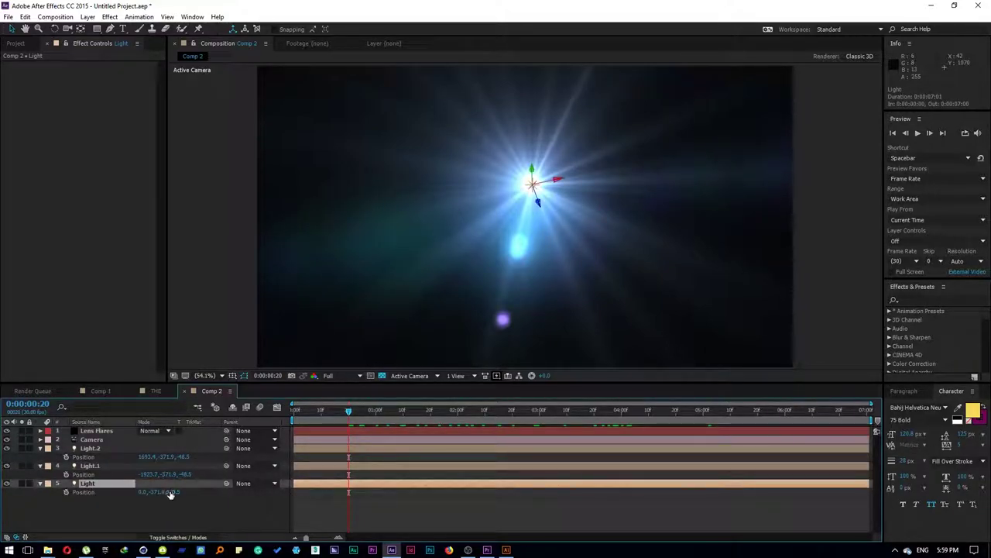
Move the Light layer's X position to -294, toward the left flare
drag(170, 494, 124, 494)
key(ctrl+z)
drag(343, 418, 715, 401)
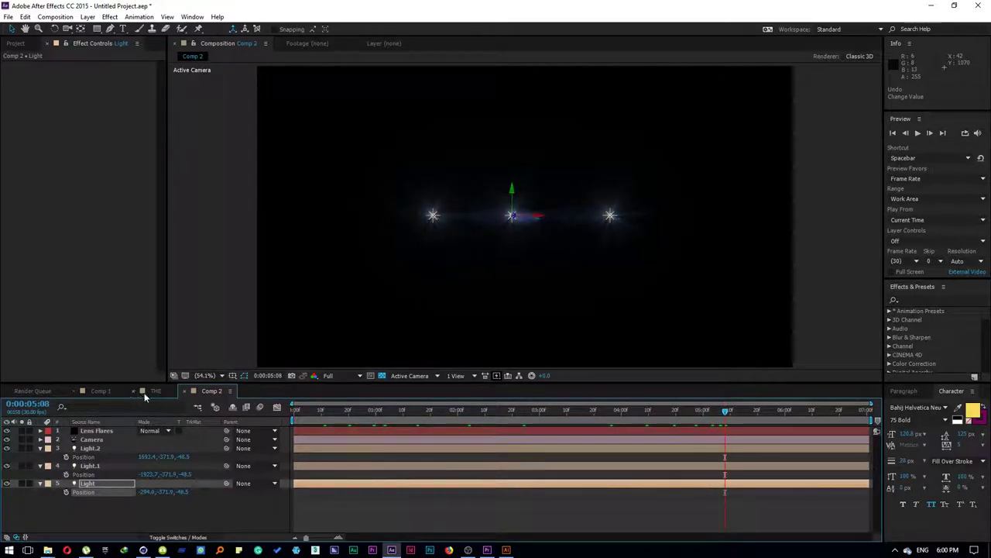
Rename composition Comp 2 to 'Lights' in the Project panel
click(151, 392)
click(207, 390)
click(15, 42)
right_click(19, 156)
click(48, 285)
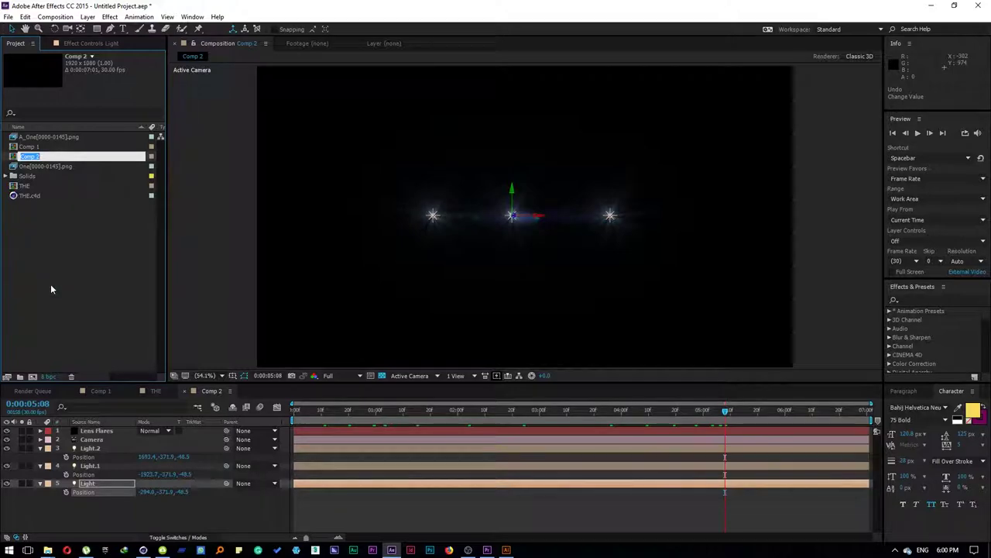
text(Li)
text(ghts)
key(Return)
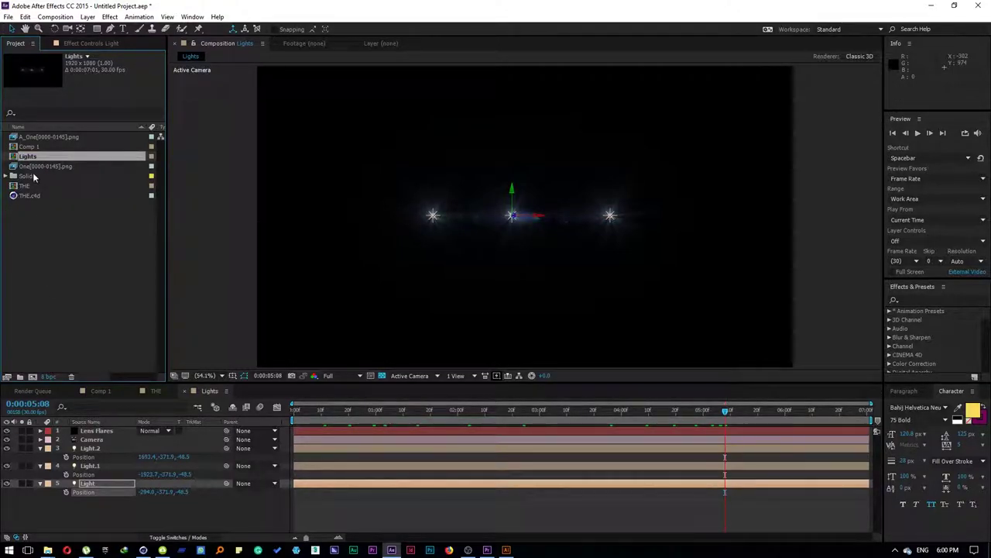
Rename composition Comp 1 to 'Main'
right_click(29, 146)
click(68, 281)
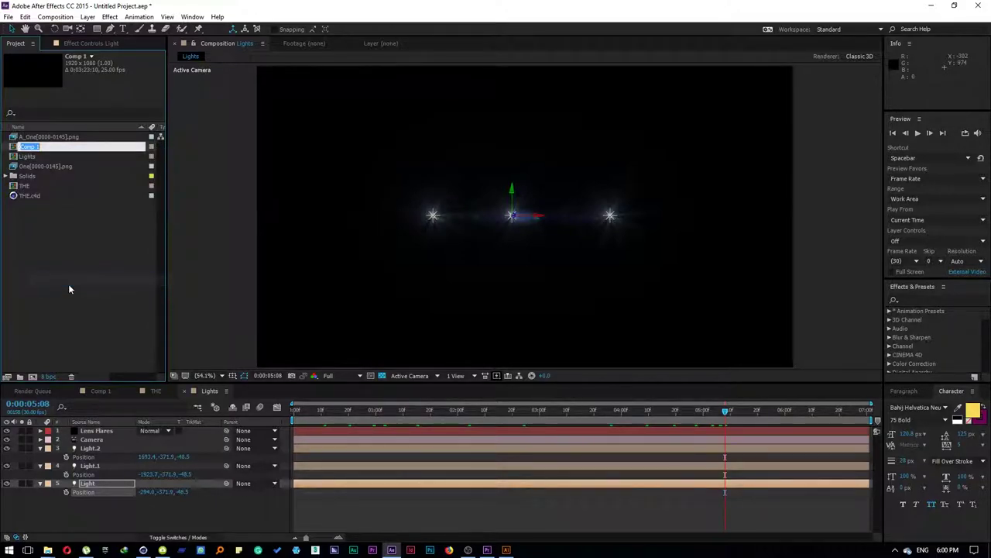
text(Main)
key(Return)
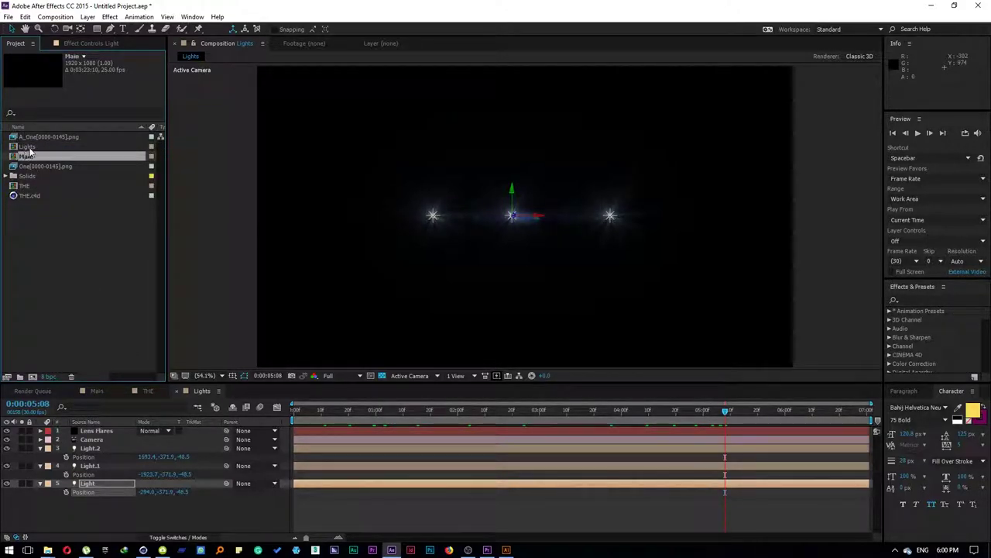
drag(30, 150, 102, 437)
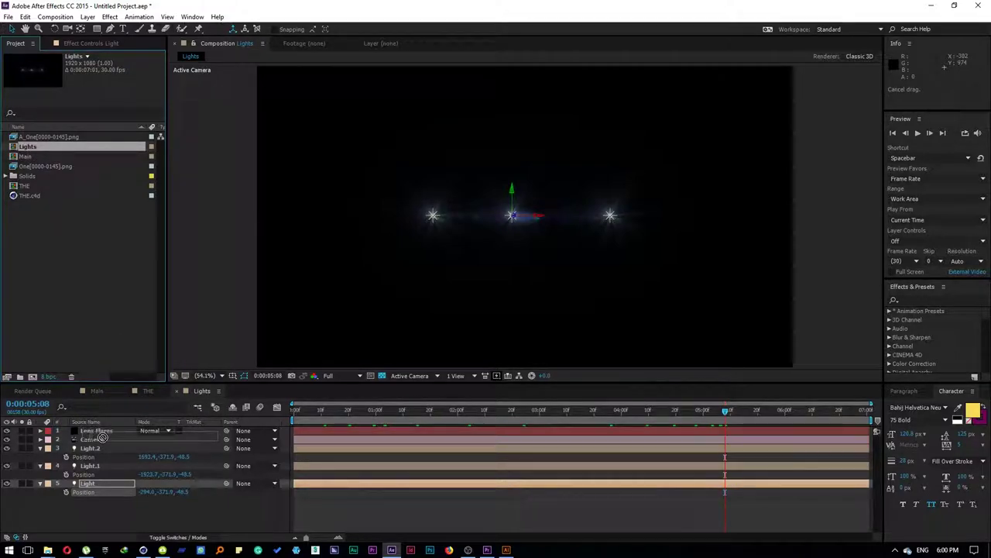
Add the Lights comp to Main with time remapping, ending its last keyframe at 5:20
click(90, 391)
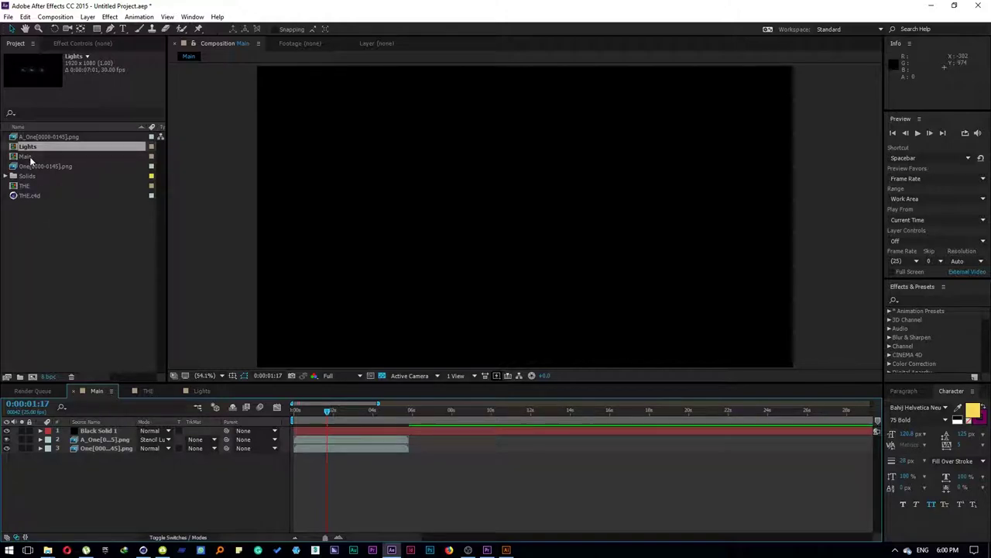
drag(29, 149, 127, 427)
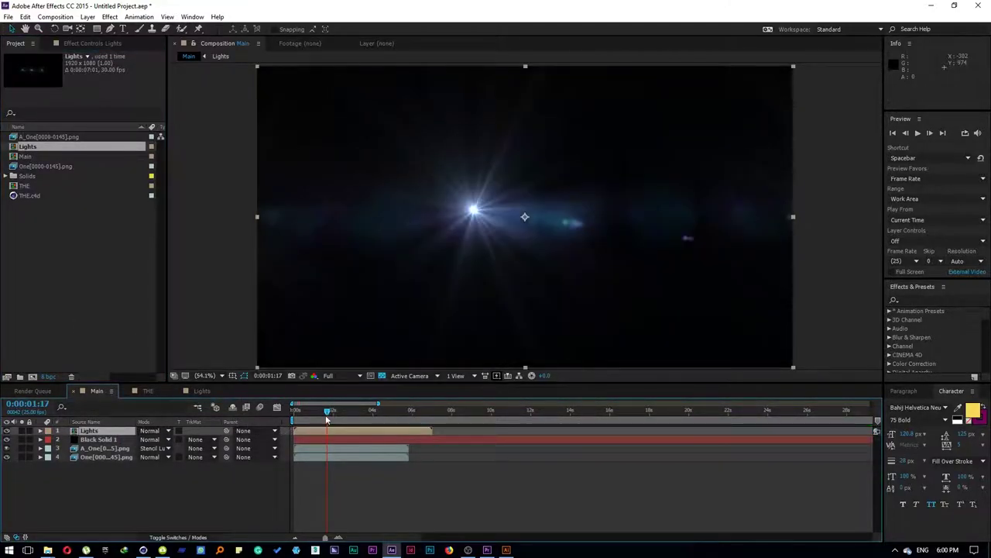
right_click(413, 430)
mouse_move(470, 91)
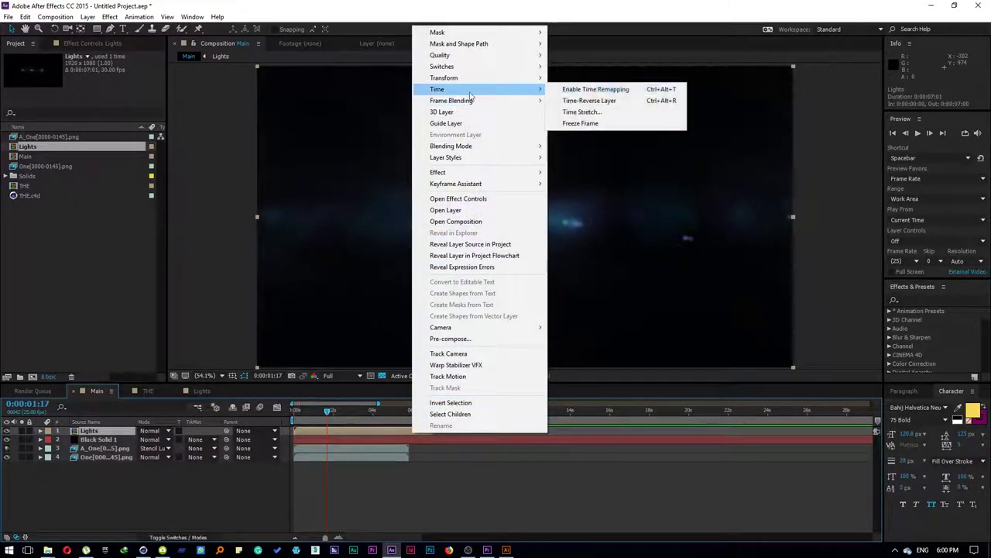
click(595, 89)
drag(328, 409, 410, 419)
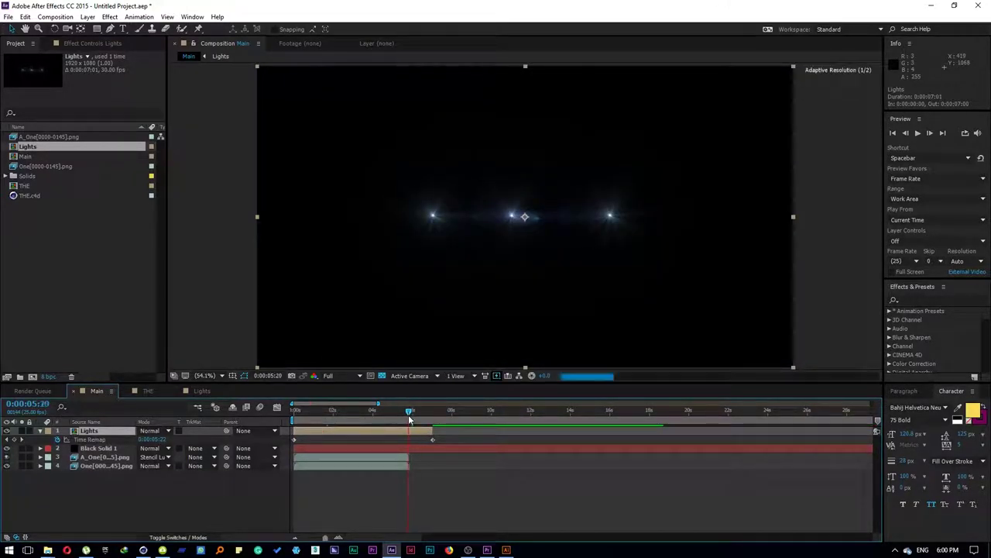
click(431, 439)
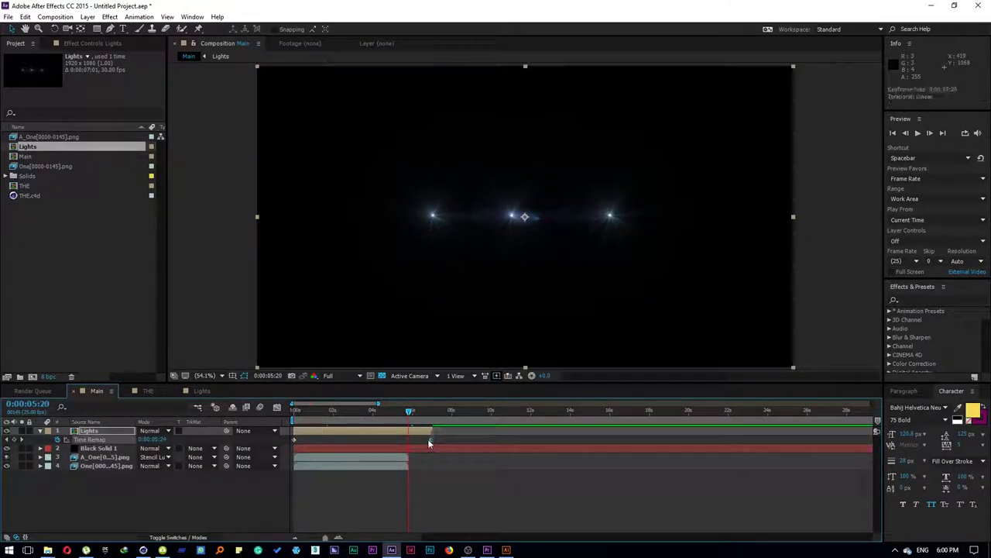
drag(431, 441, 409, 440)
Set the Lights layer's blend mode to Add
right_click(398, 432)
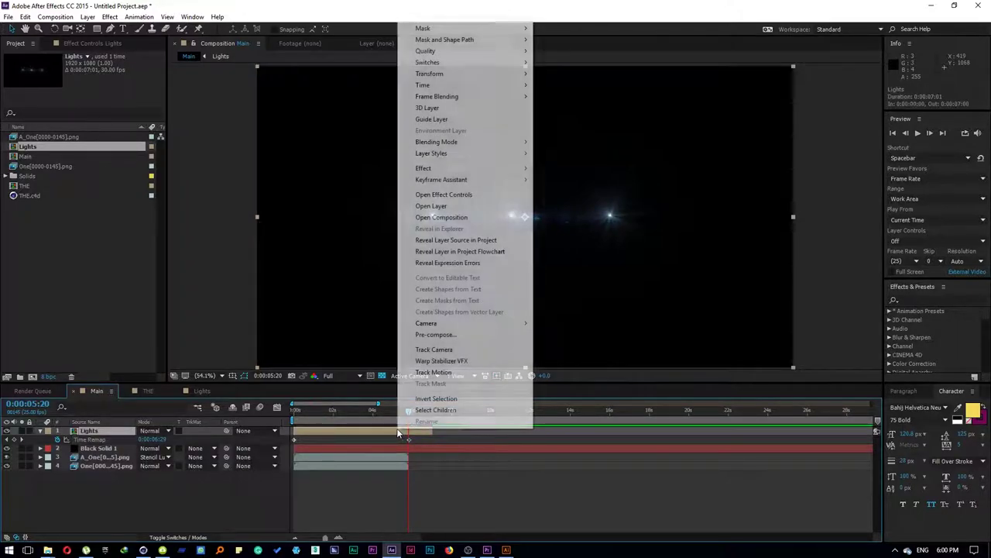
mouse_move(443, 87)
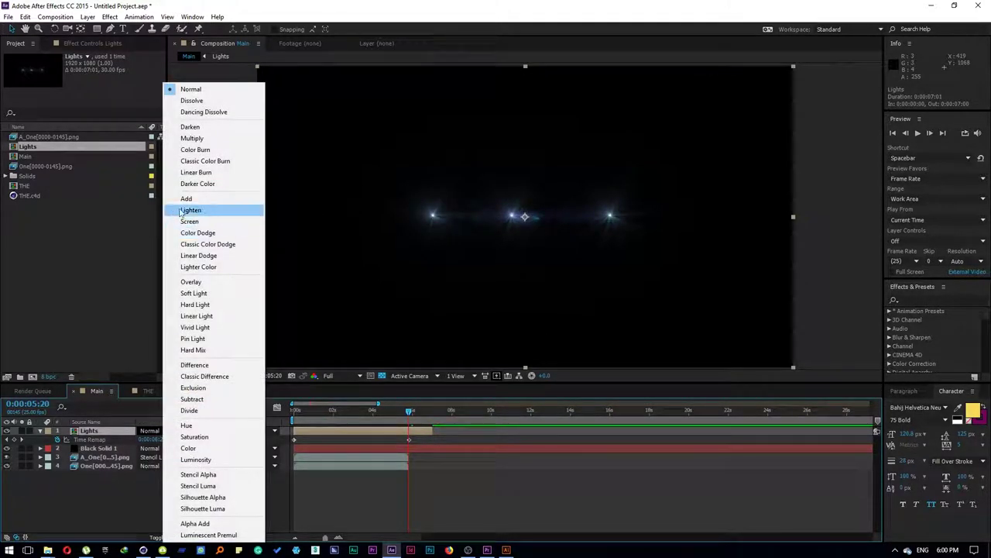
click(187, 199)
drag(376, 416, 318, 424)
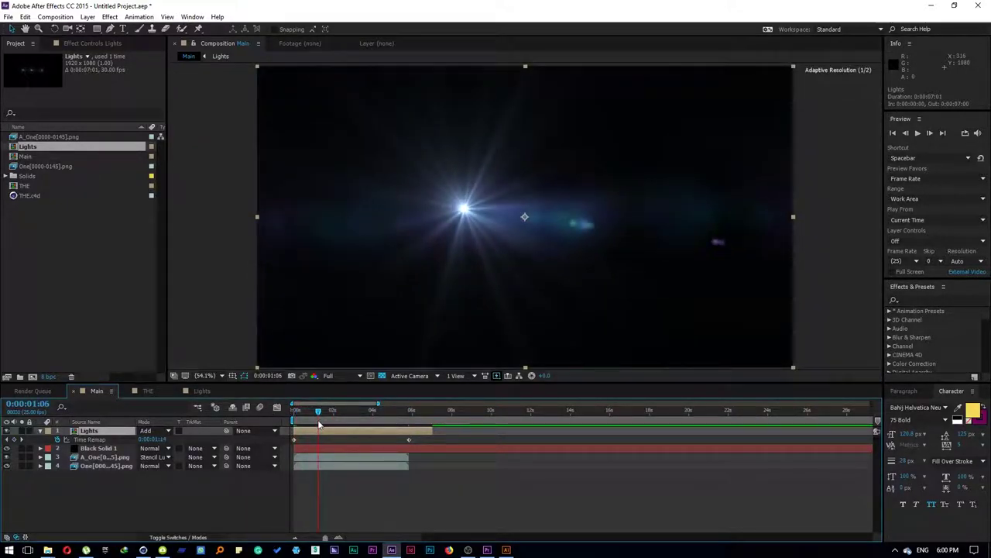
Delete the Black Solid 1 layer and scrub through the result
click(99, 448)
key(Delete)
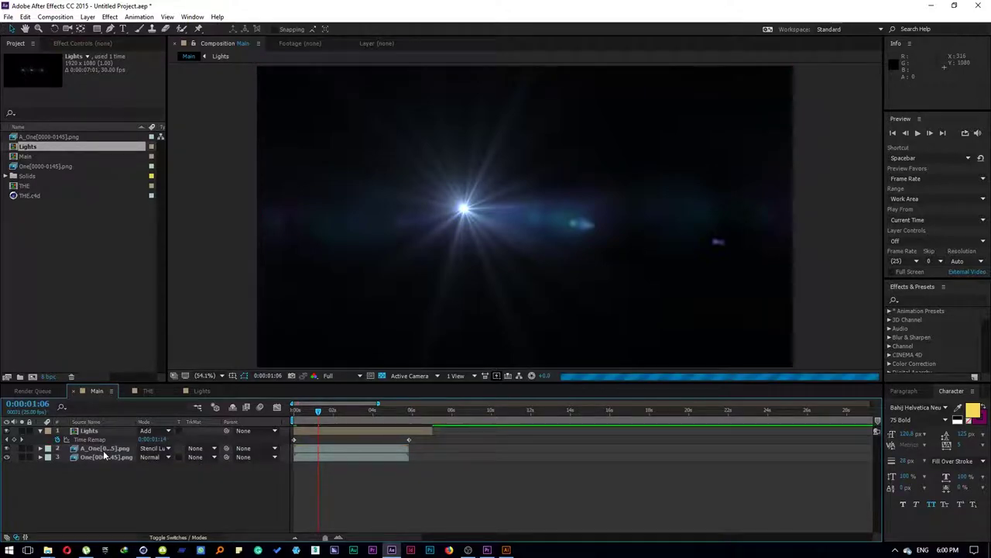
mouse_move(311, 436)
mouse_down()
mouse_move(389, 441)
mouse_move(3, 393)
mouse_up()
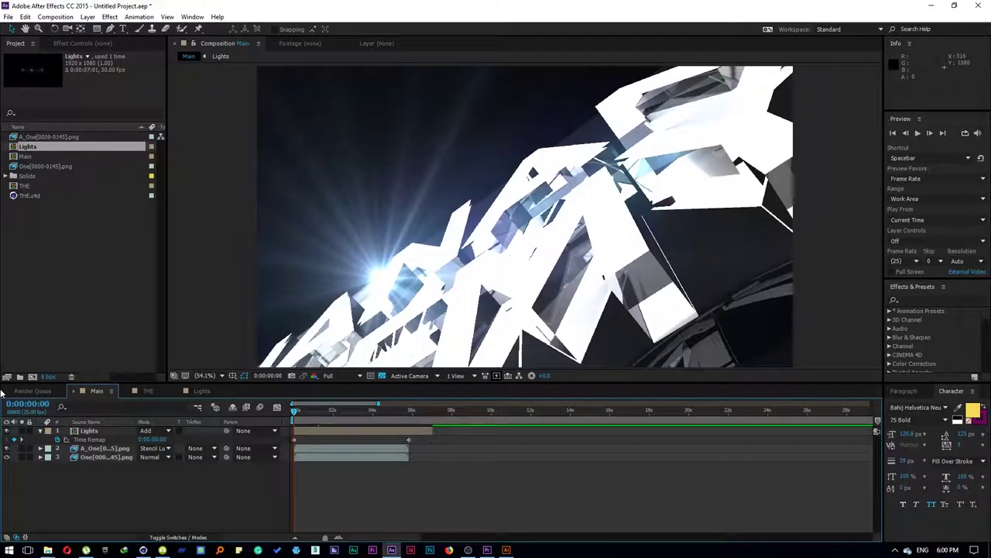
Play and scrub the Main logo animation, then switch to the Lights composition
key(space)
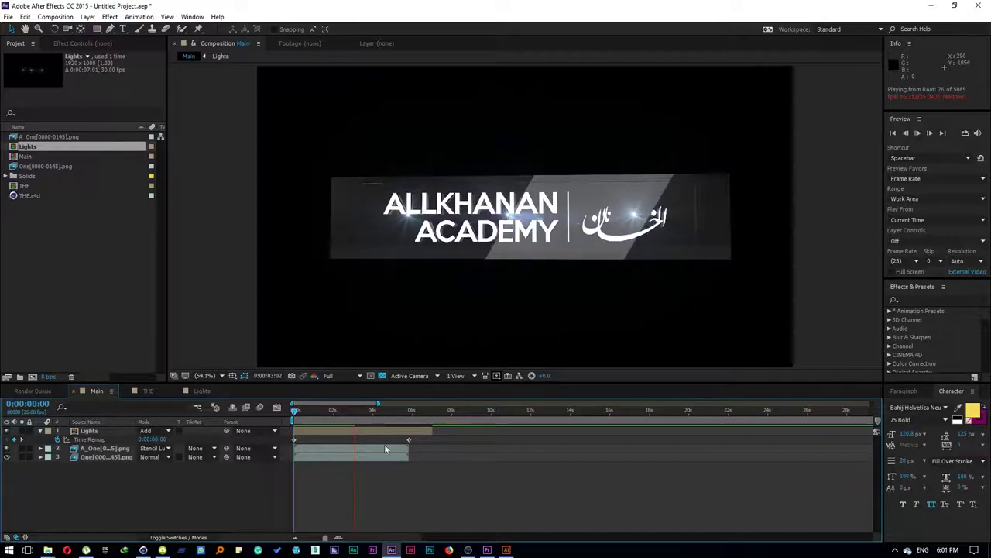
click(333, 412)
drag(333, 422, 345, 416)
click(147, 391)
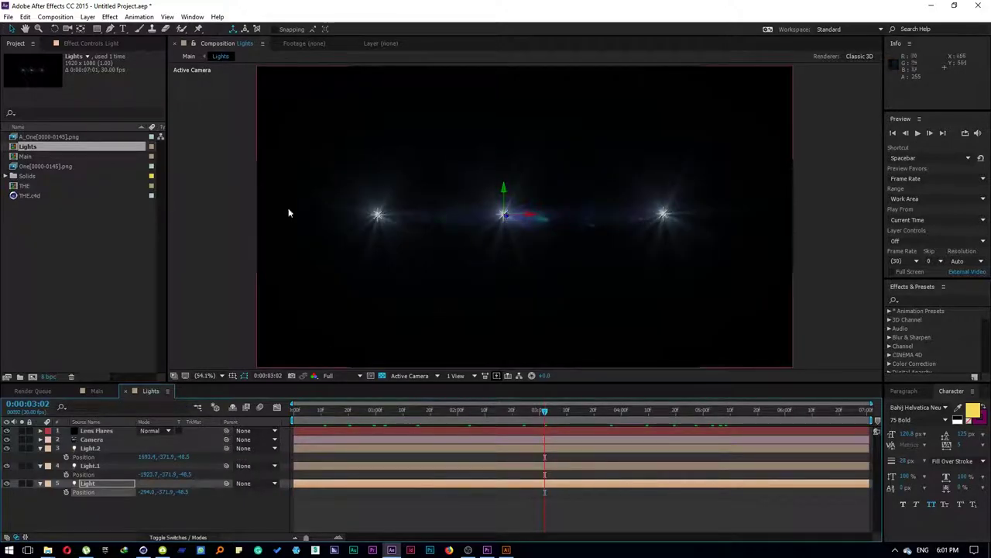
Apply the Natural Flares 'Blue Digital' preset to the Lens Flares layer's Optical Flares
click(96, 431)
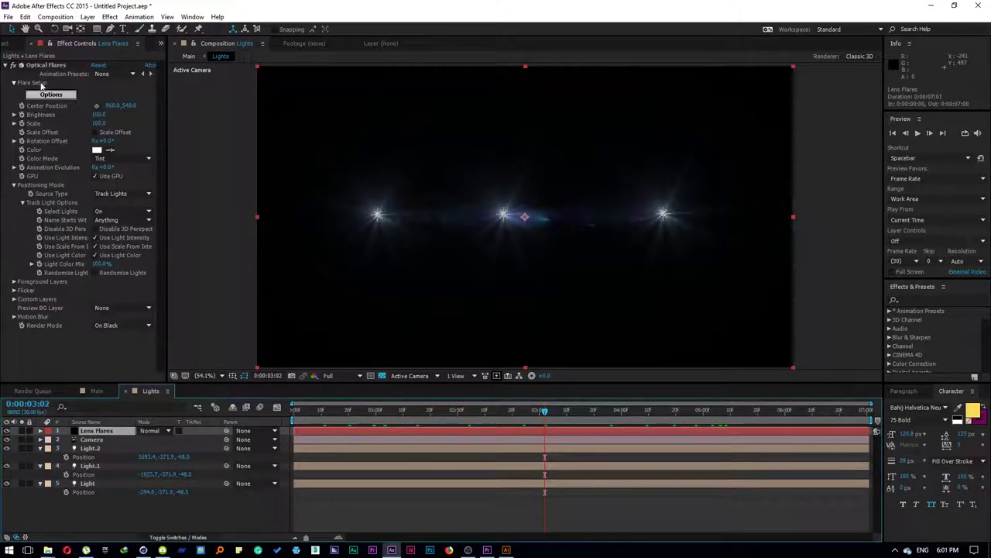
click(42, 96)
click(685, 140)
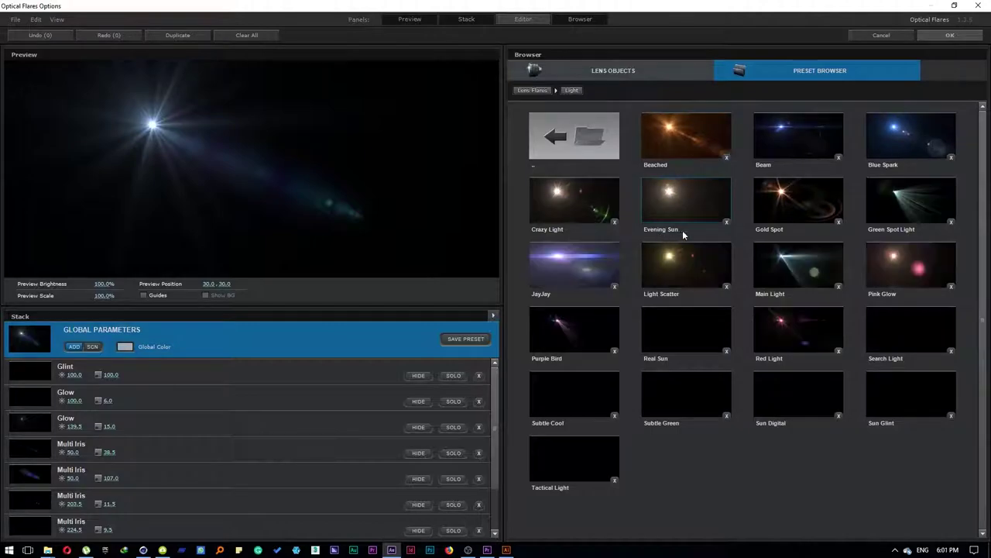
click(866, 136)
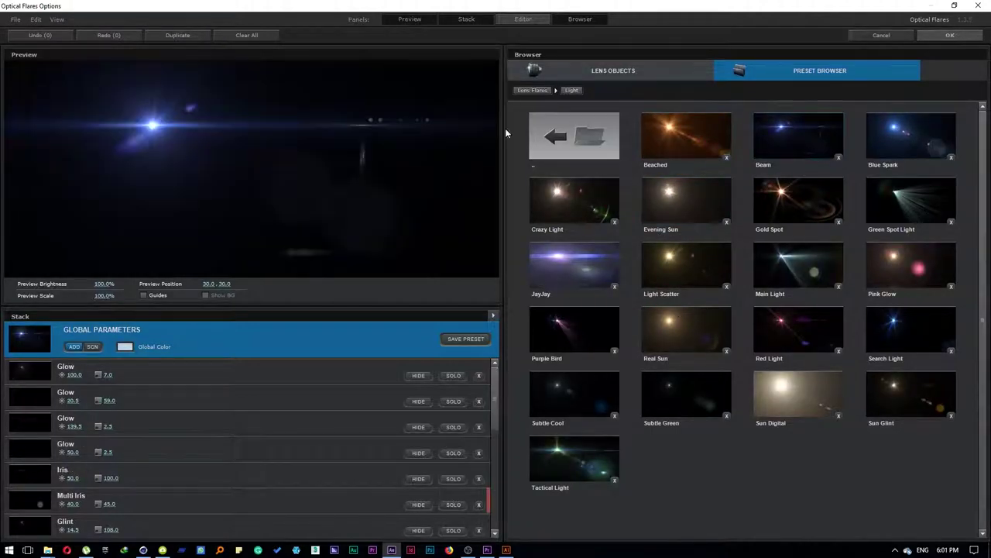
click(584, 134)
click(911, 135)
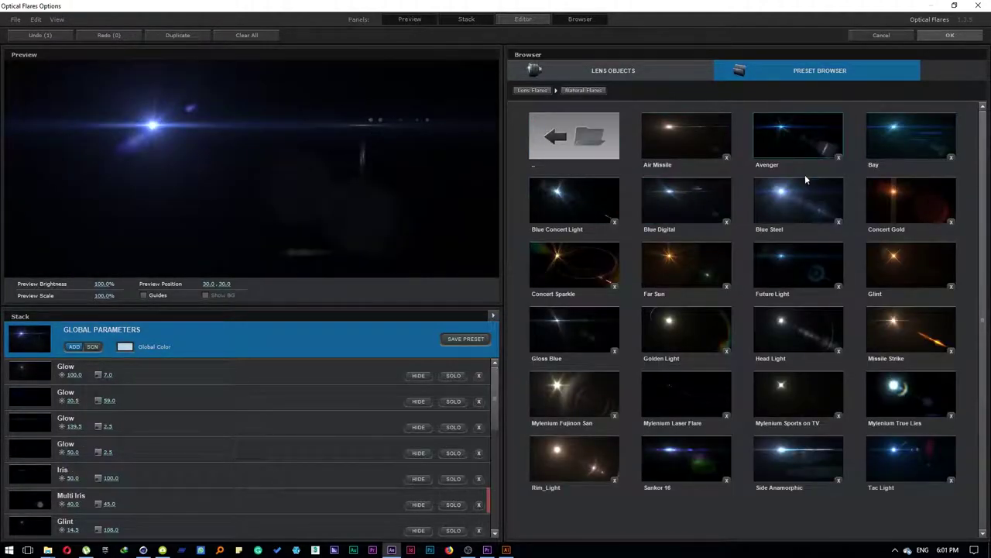
click(805, 180)
click(664, 202)
click(950, 35)
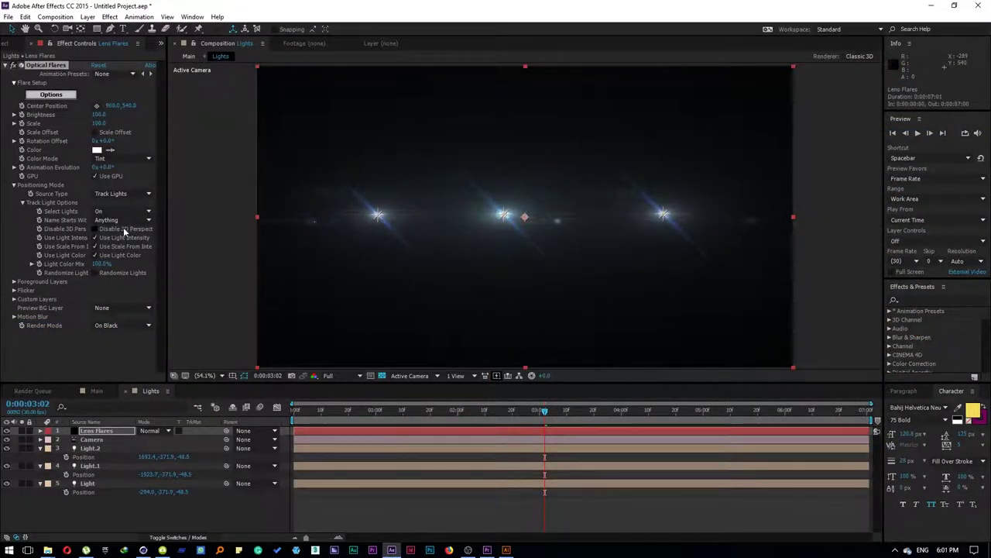
Try the light-name filter, then reset it to track lights with any name
click(118, 219)
click(122, 241)
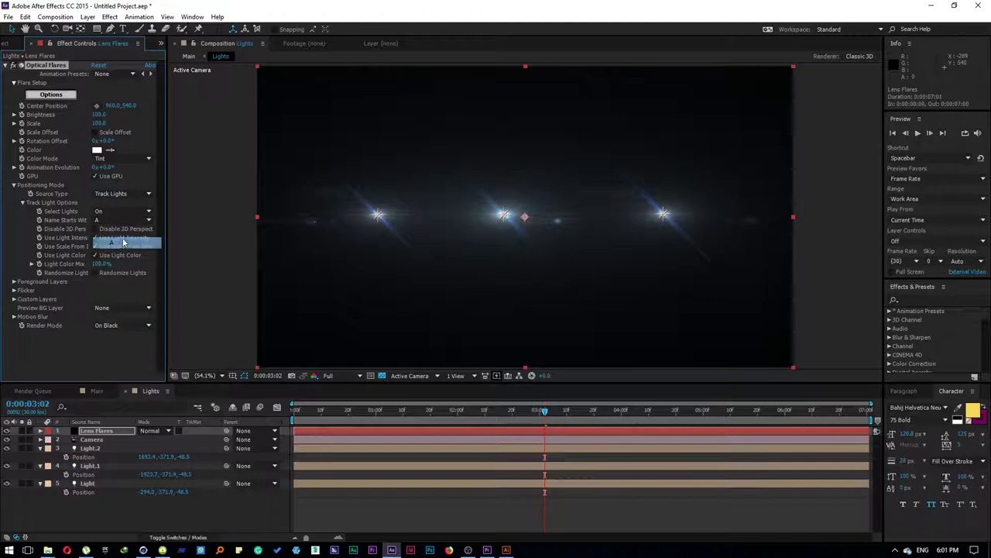
click(108, 220)
click(109, 228)
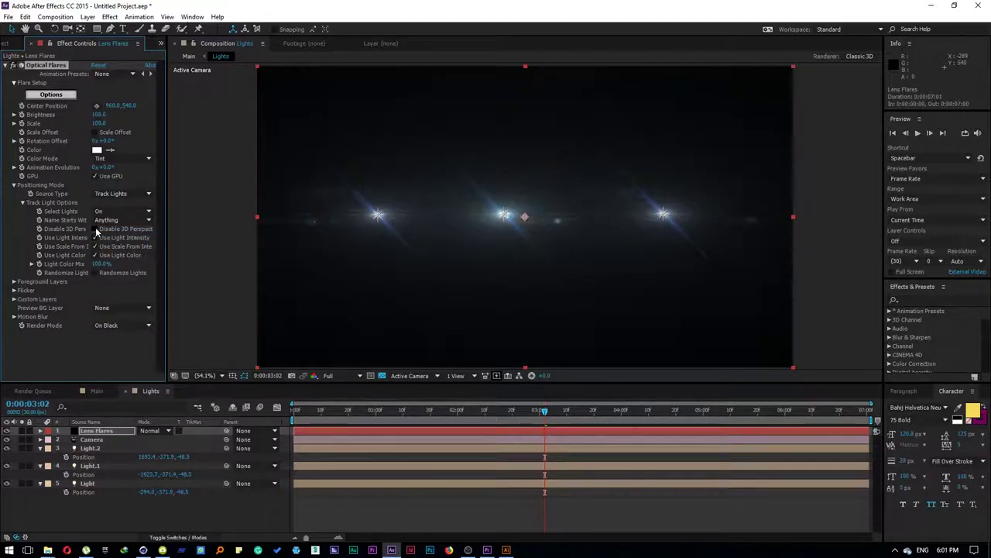
click(115, 347)
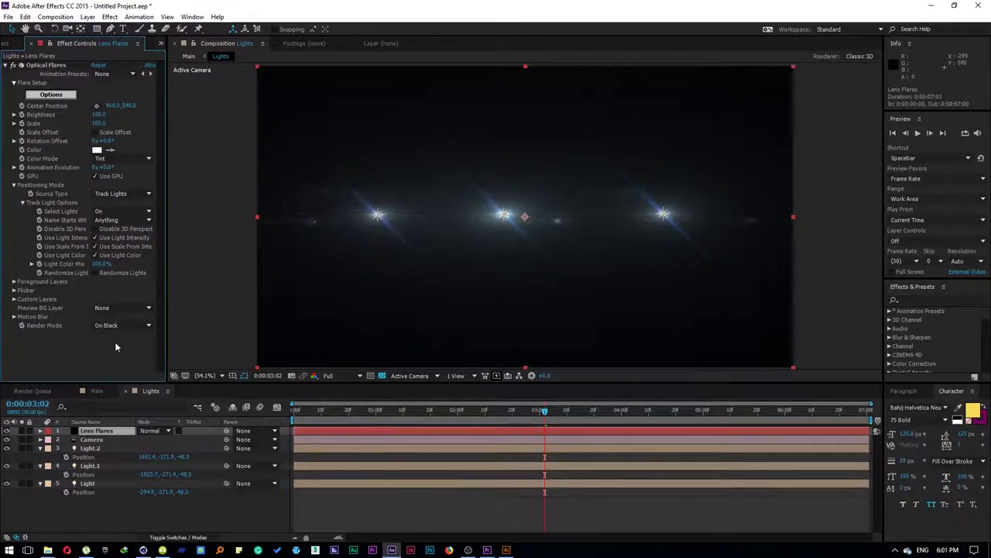
click(151, 511)
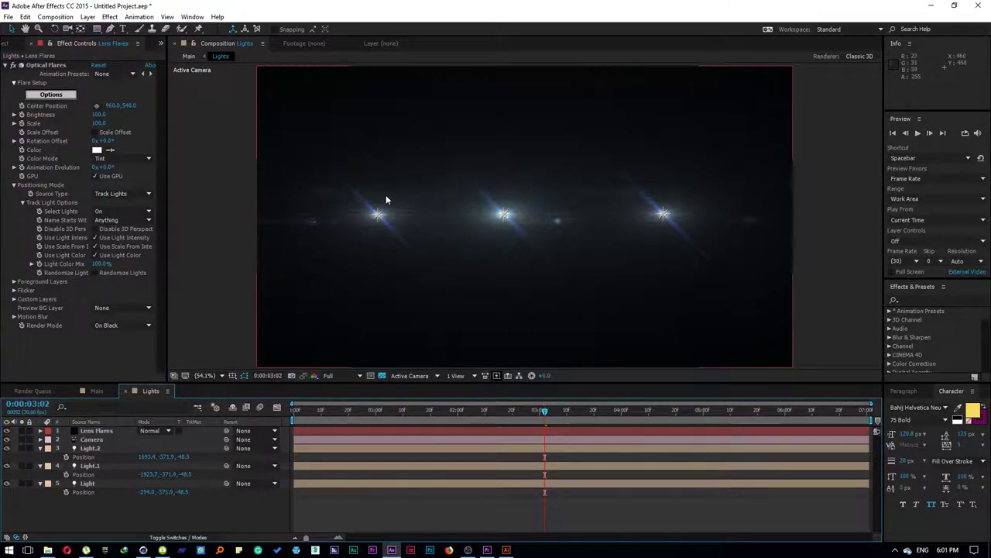
Set flare Scale to 240, enable Randomize Lights and lower Light Color Mix to 52%
mouse_move(98, 122)
mouse_down()
mouse_move(109, 122)
mouse_move(84, 140)
mouse_up()
click(95, 133)
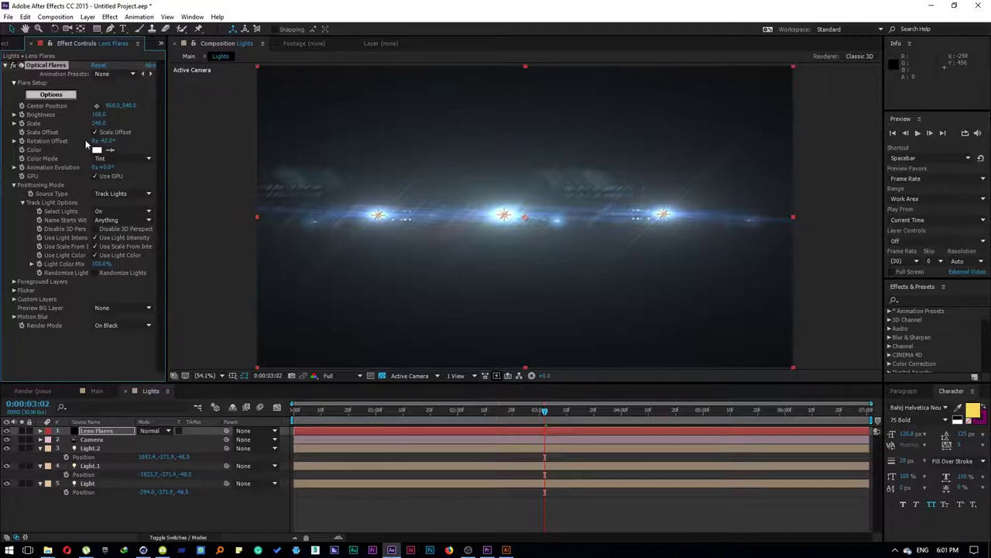
key(ctrl+z)
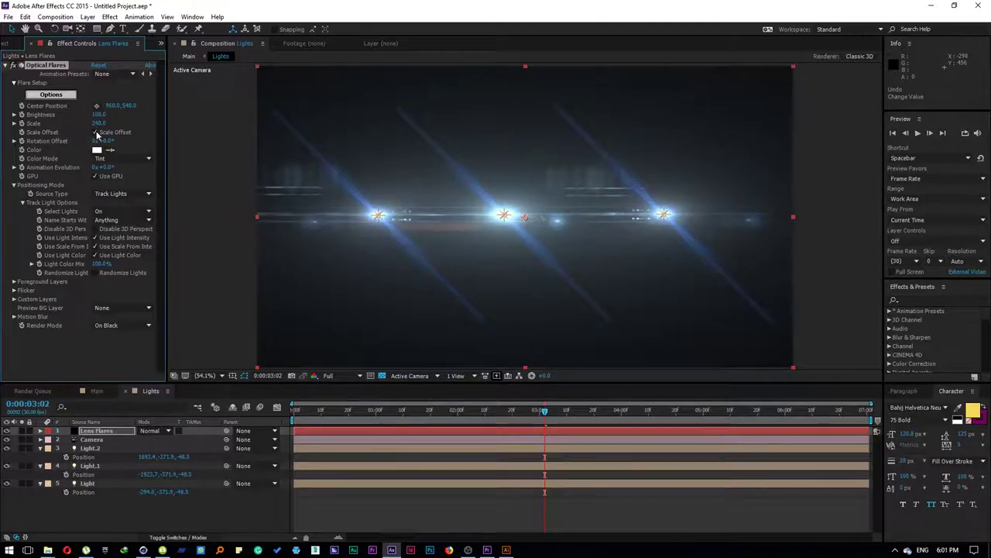
click(95, 133)
click(95, 273)
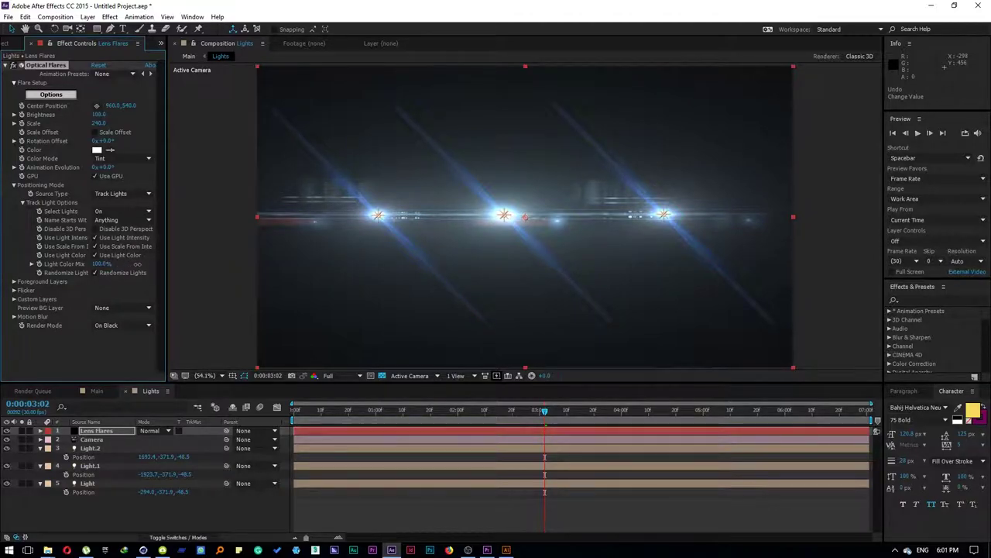
drag(136, 264, 99, 264)
Keep the preview background at None, set Render Mode to On Transparent, and return to Main
click(109, 309)
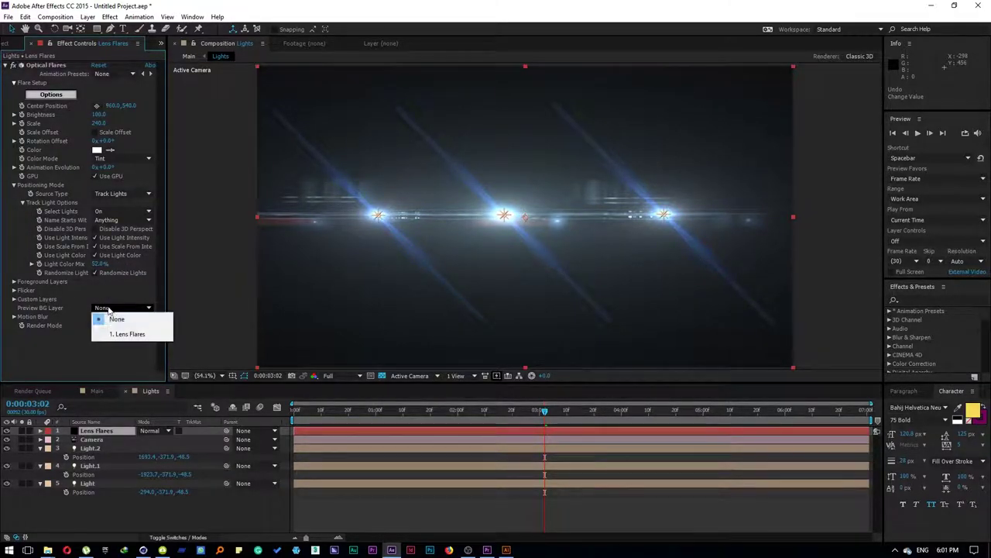
click(120, 334)
click(116, 308)
click(116, 318)
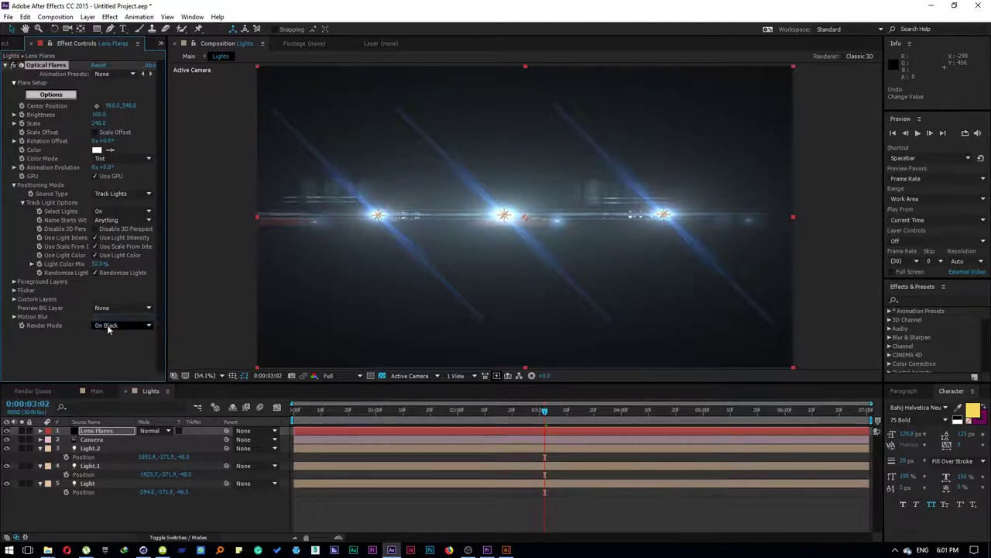
click(116, 325)
click(124, 348)
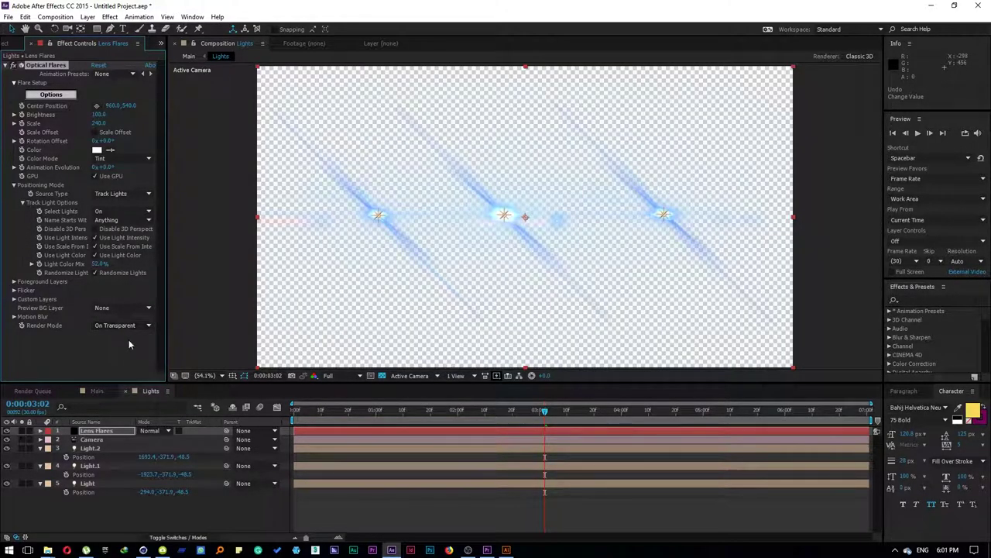
click(97, 390)
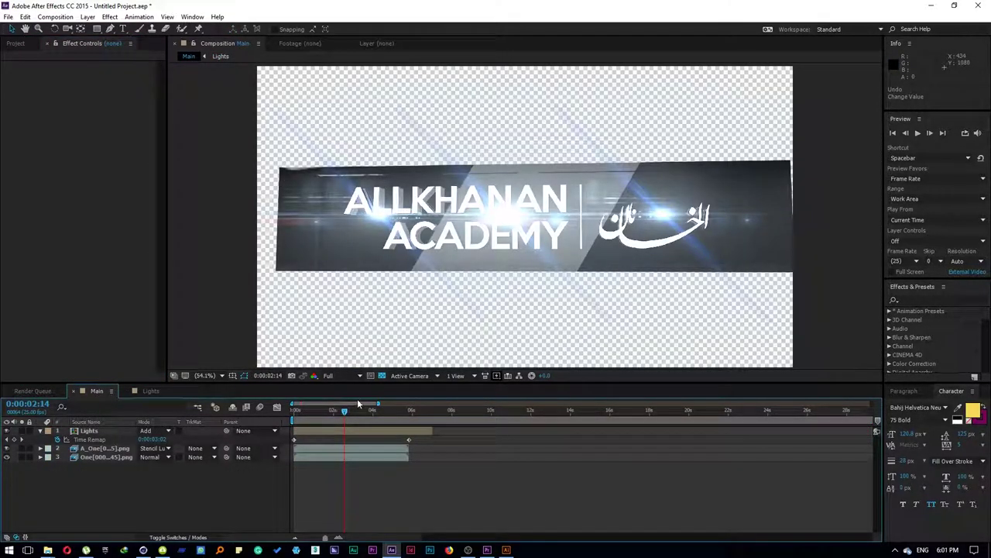
Preview the Main animation, dismissing the cached preview error
key(space)
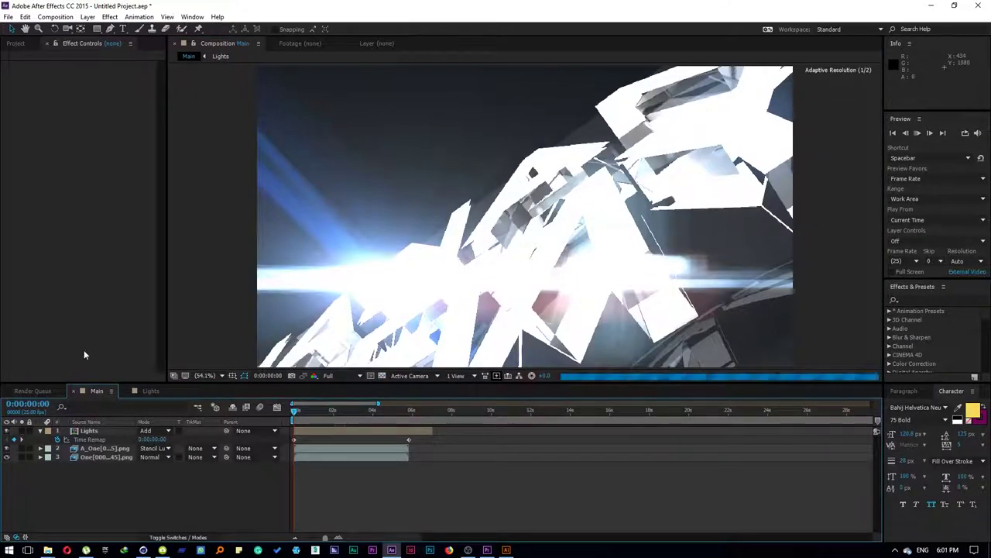
click(302, 443)
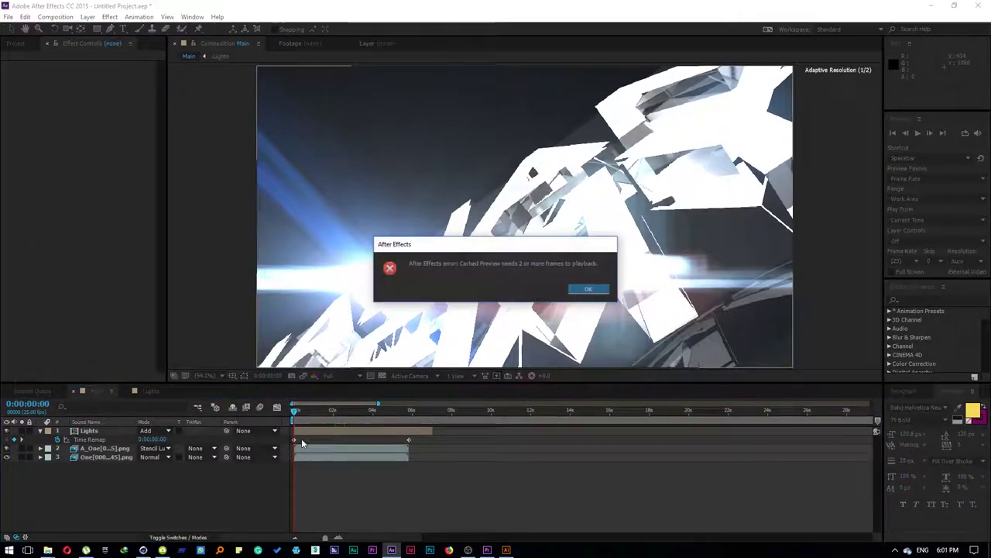
click(587, 289)
key(space)
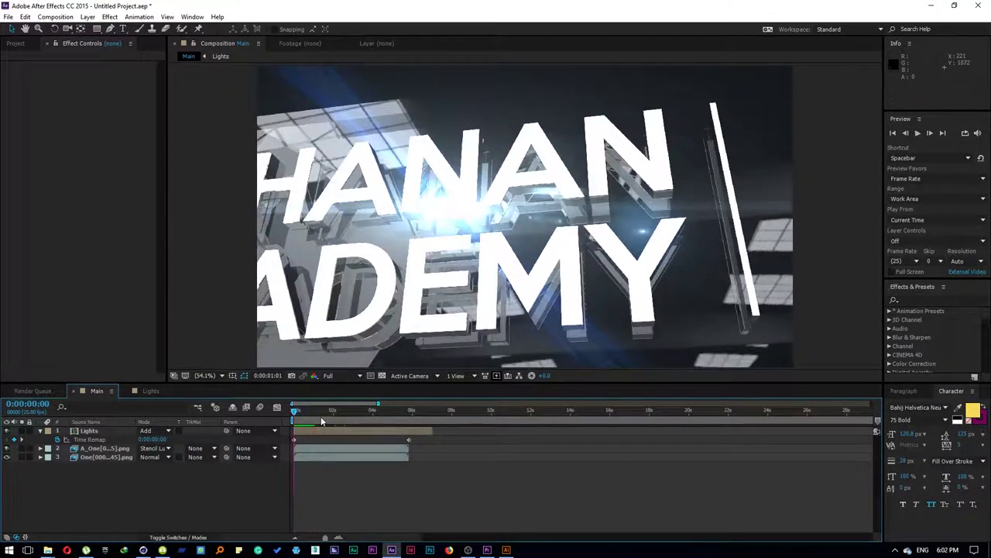
click(408, 426)
End the work area at 5:20 and trim the composition to it
drag(409, 431, 410, 430)
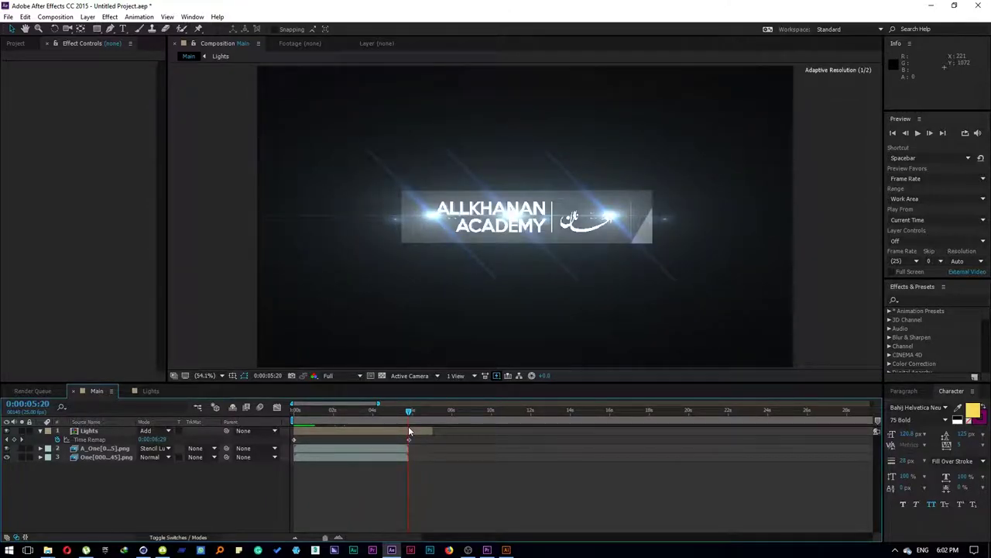
key(n)
right_click(403, 423)
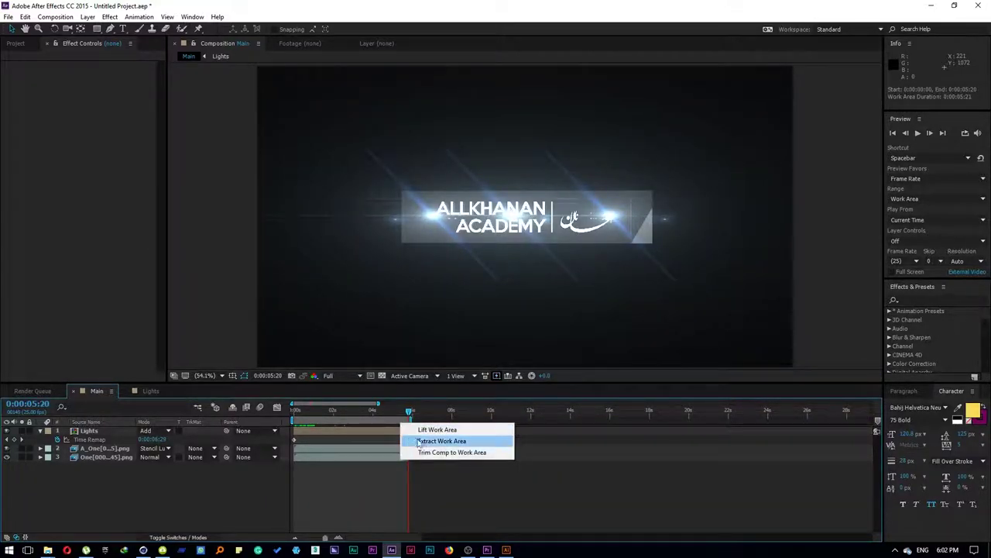
click(422, 454)
click(421, 456)
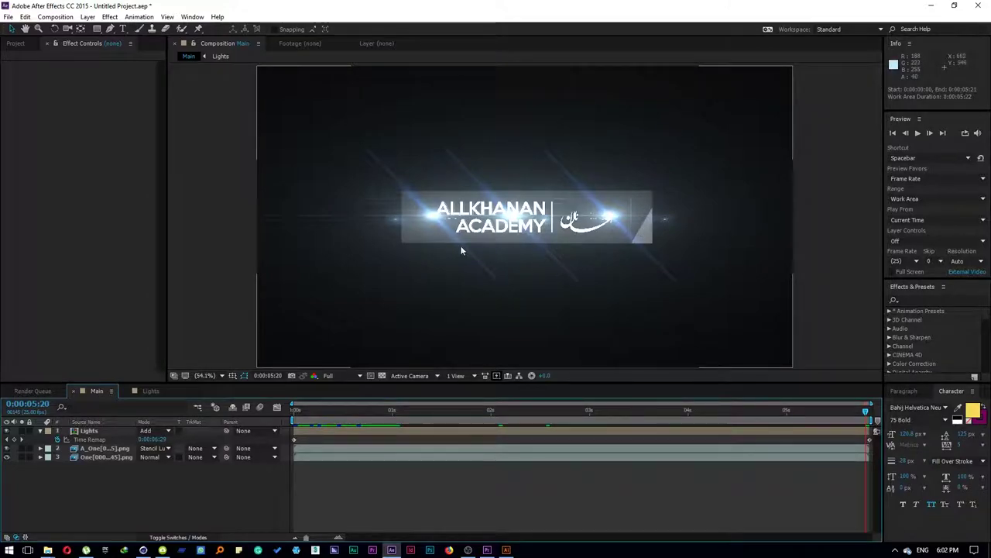
click(88, 17)
Add Adjustment Layer 1 with Brightness & Contrast, lowering brightness and raising contrast
mouse_move(155, 29)
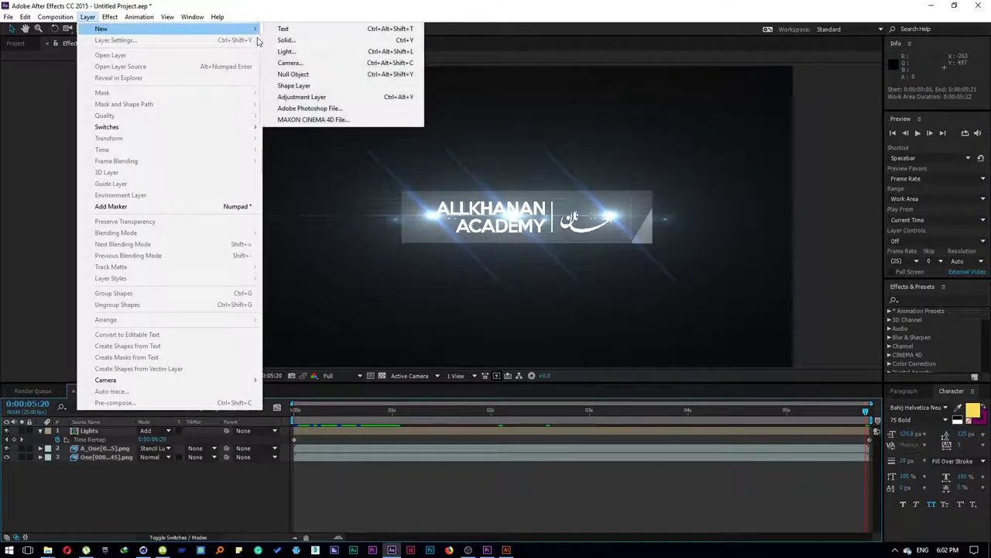
click(302, 96)
click(110, 16)
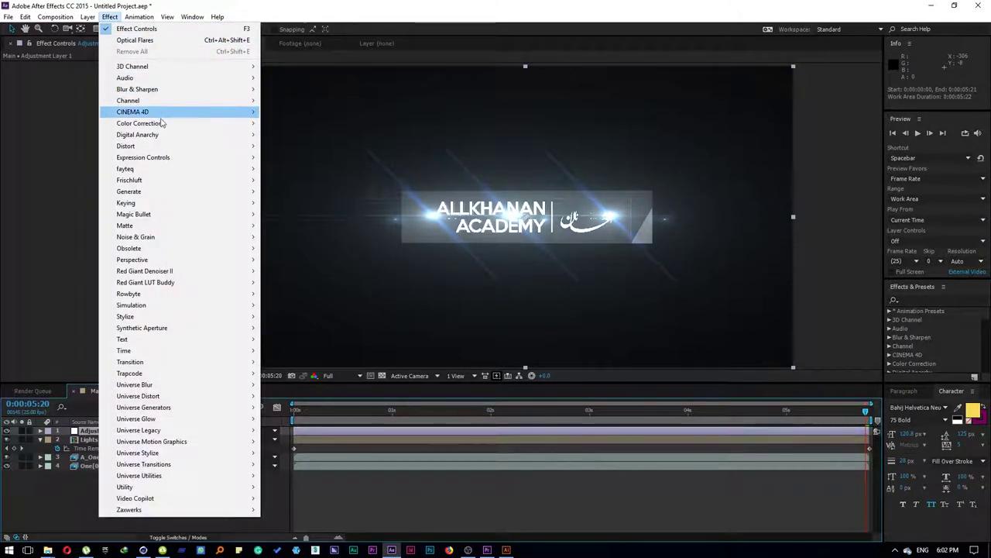
mouse_move(161, 123)
click(302, 168)
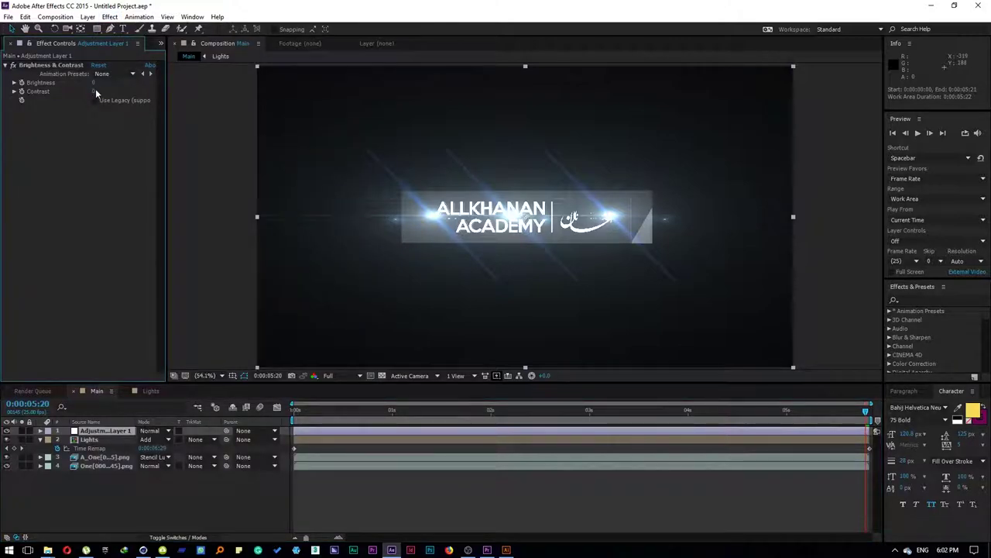
mouse_move(95, 91)
mouse_down()
mouse_move(132, 94)
mouse_move(68, 84)
mouse_up()
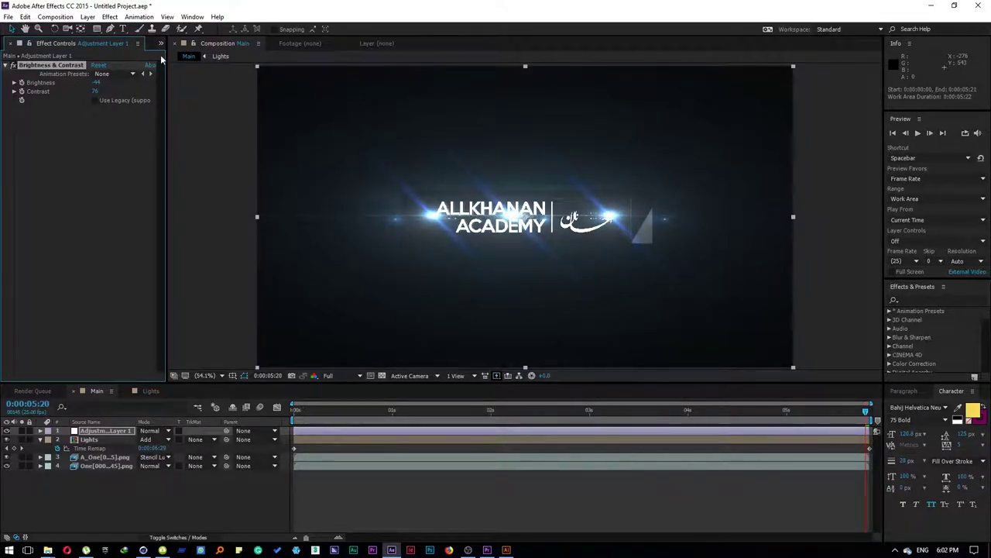
drag(165, 72, 186, 71)
click(12, 43)
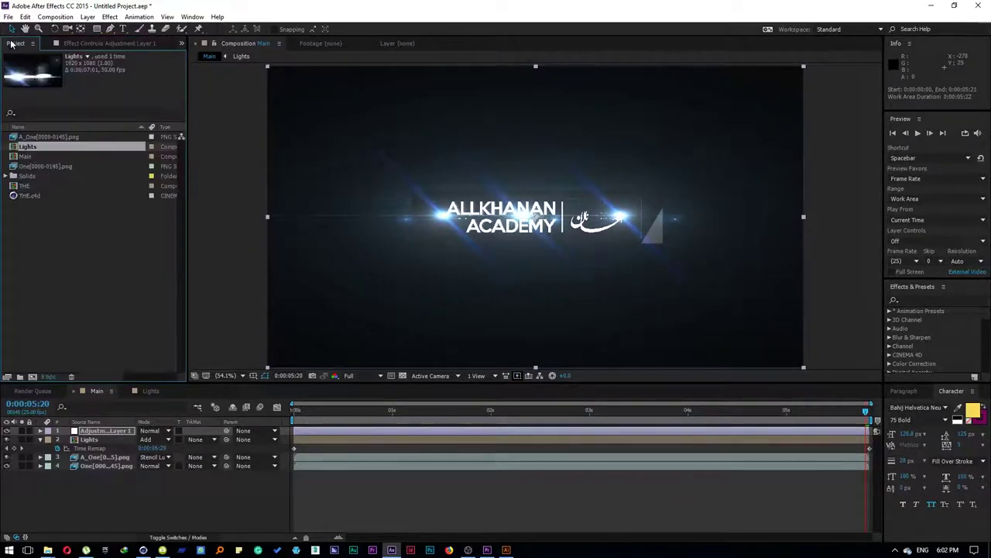
Start a new solid layer and choose a deep blue colour for it
click(74, 232)
click(87, 17)
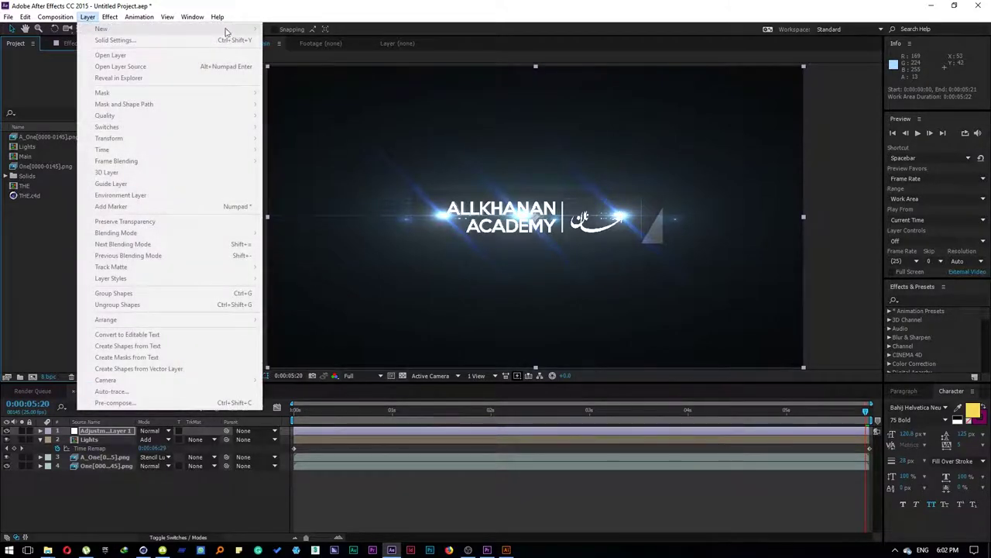
click(88, 16)
click(109, 16)
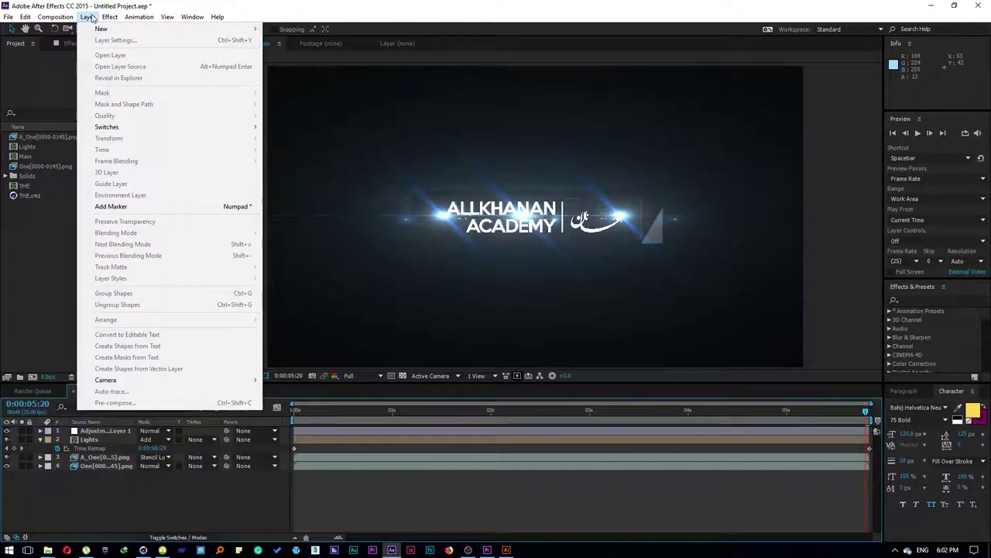
mouse_move(97, 29)
click(300, 39)
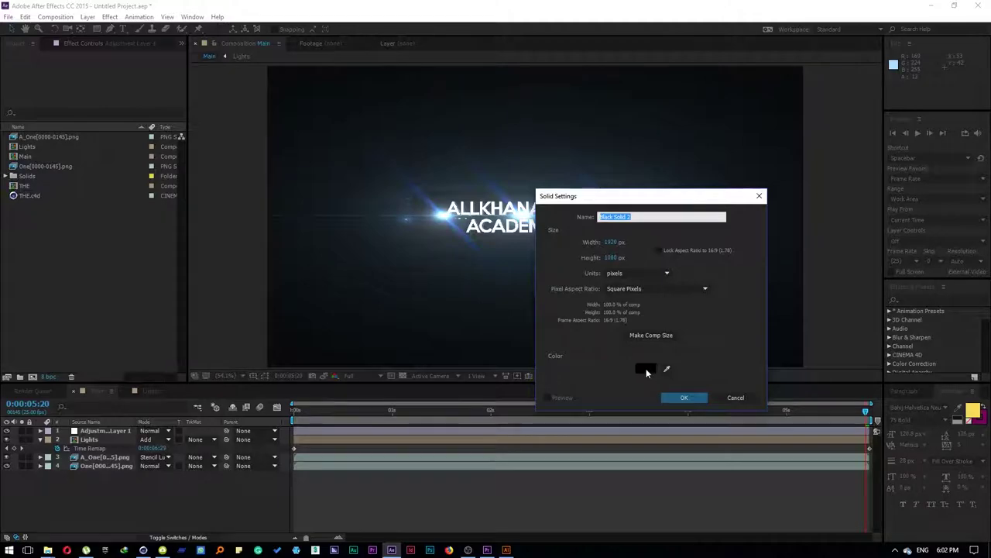
click(646, 369)
click(509, 409)
drag(524, 387, 531, 373)
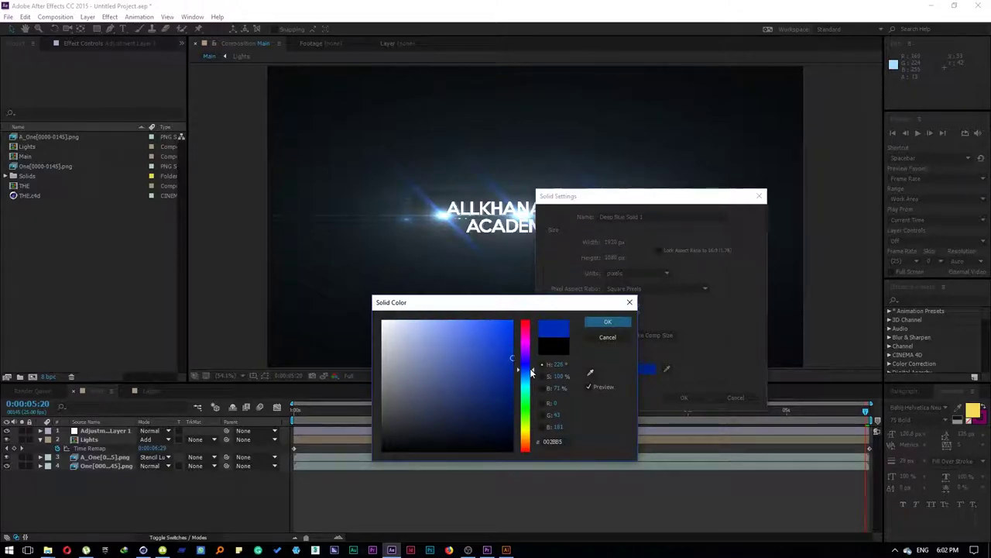
Create Deep Blue Solid 1 and drag it beneath all other layers
click(590, 323)
click(685, 398)
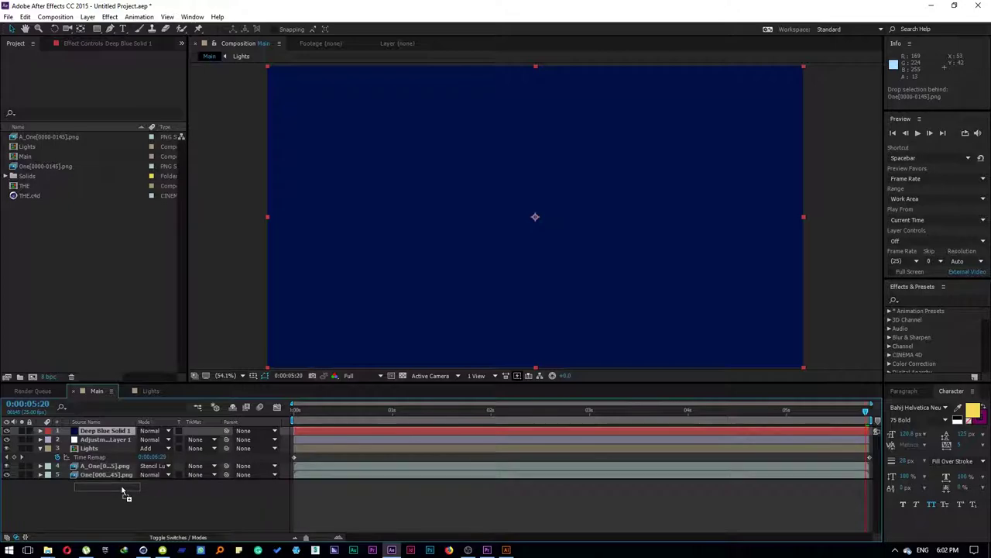
drag(123, 491, 124, 489)
drag(303, 419, 444, 407)
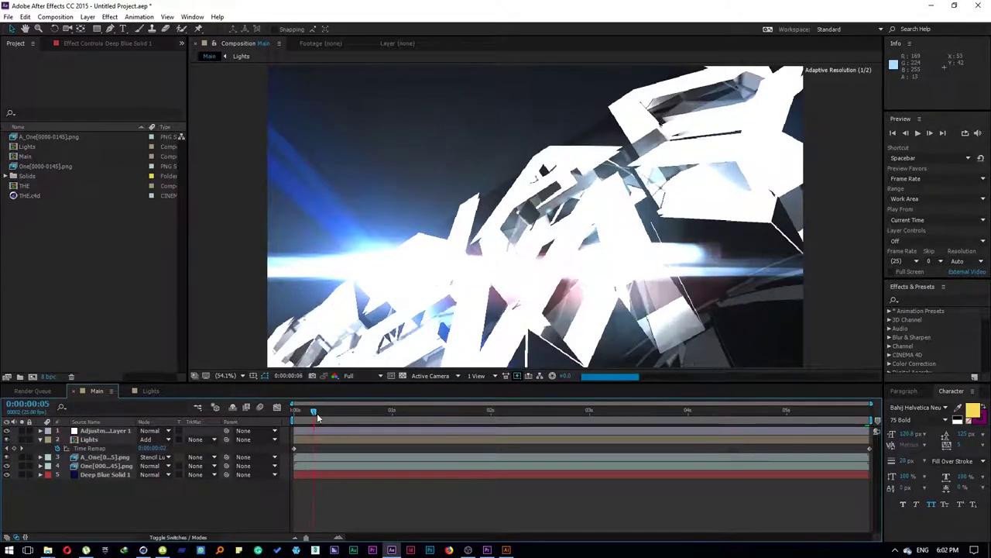
Toggle the A_One stencil and Lights layers off and on to compare
click(7, 457)
click(7, 457)
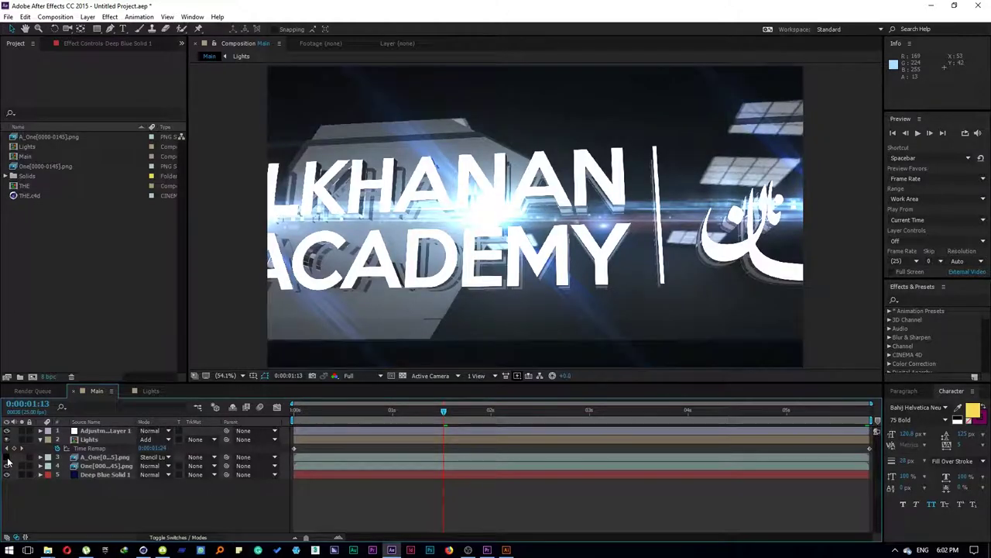
click(6, 439)
click(7, 439)
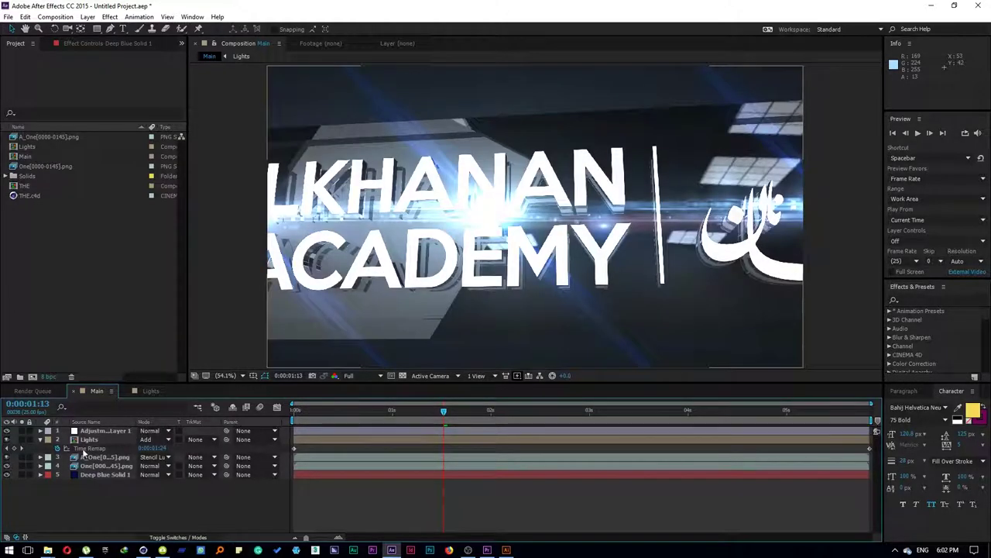
click(562, 416)
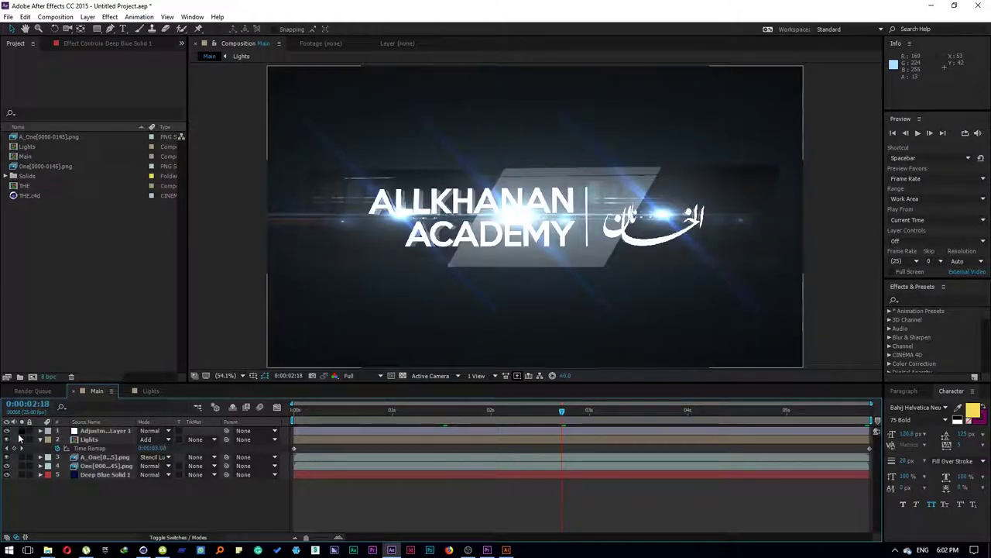
Hide Lights, Deep Blue Solid 1 and Adjustment Layer 1, and show the transparency grid
click(7, 439)
click(7, 474)
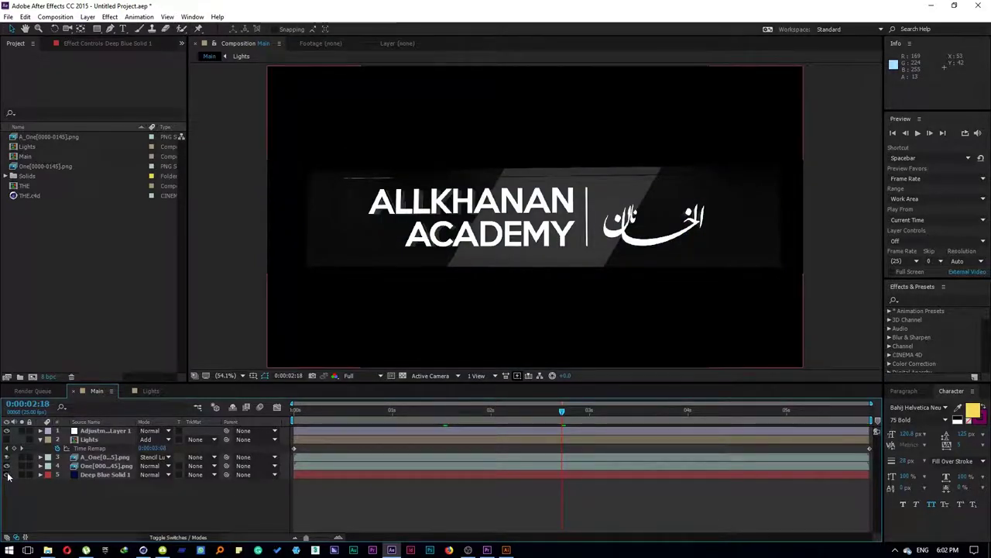
drag(354, 418, 463, 409)
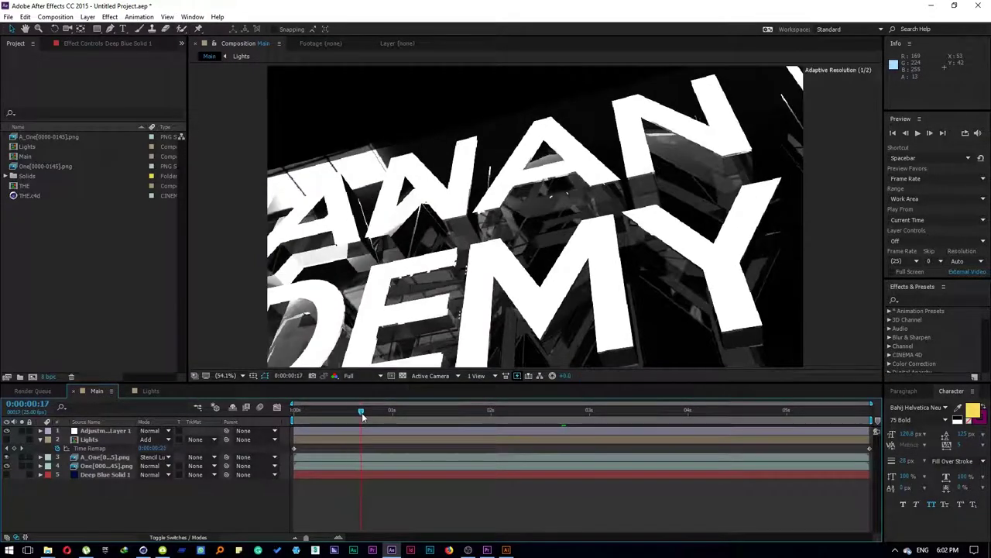
click(7, 430)
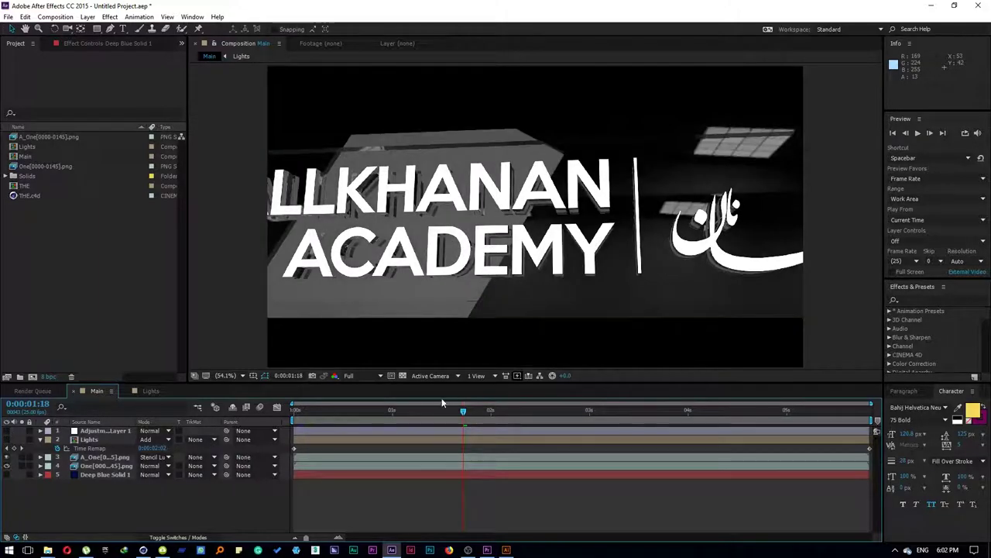
click(402, 376)
Turn the Lights flare back on and scrub the animation to the end
click(348, 410)
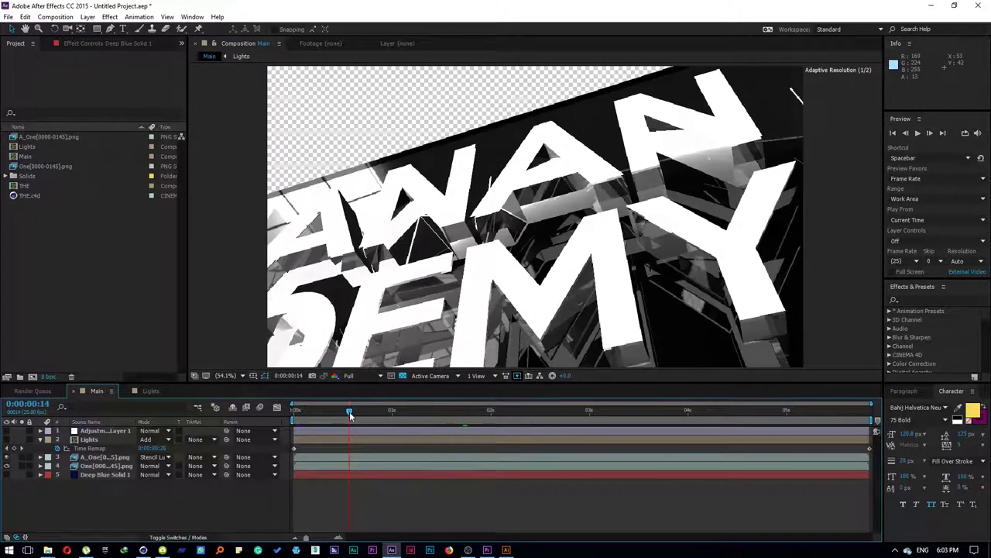
click(7, 439)
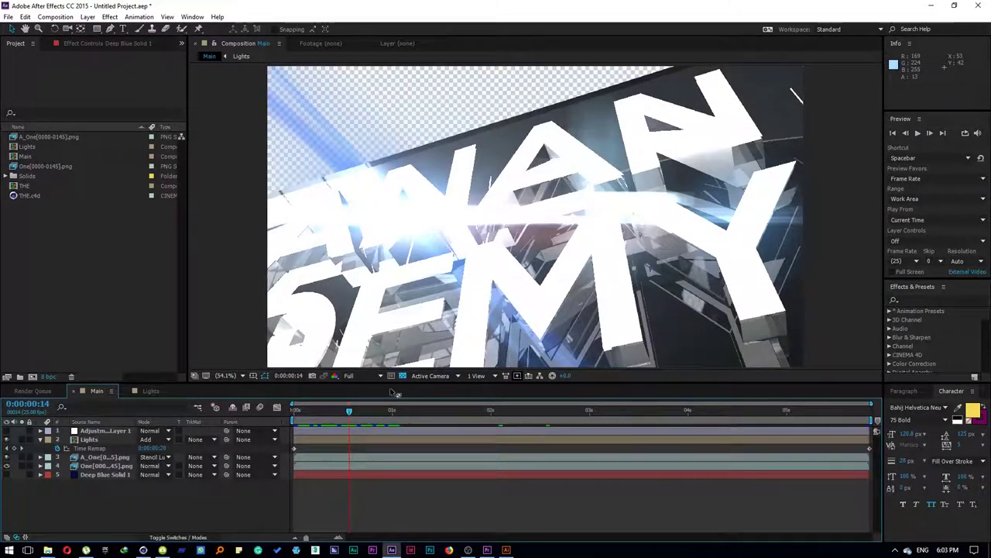
drag(357, 413, 591, 417)
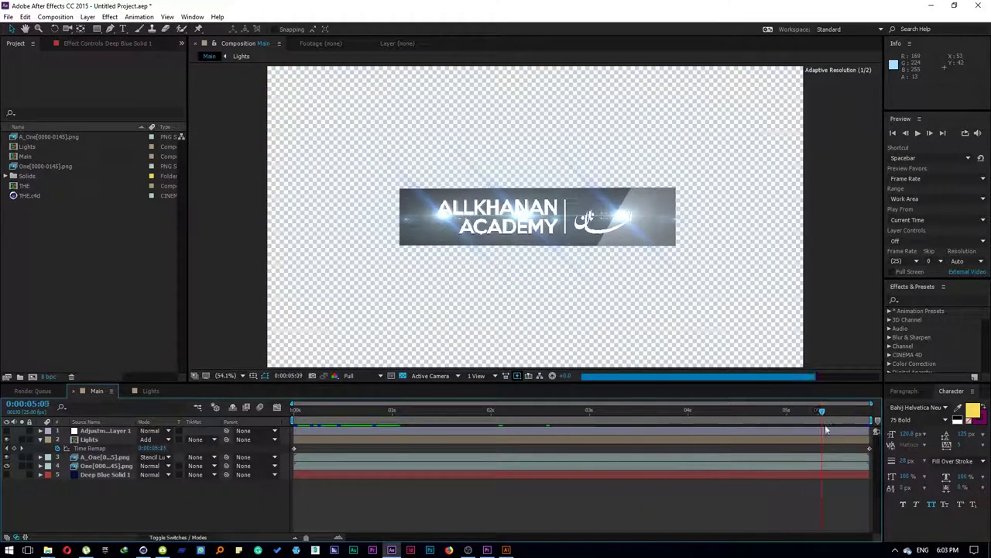
drag(591, 415, 940, 409)
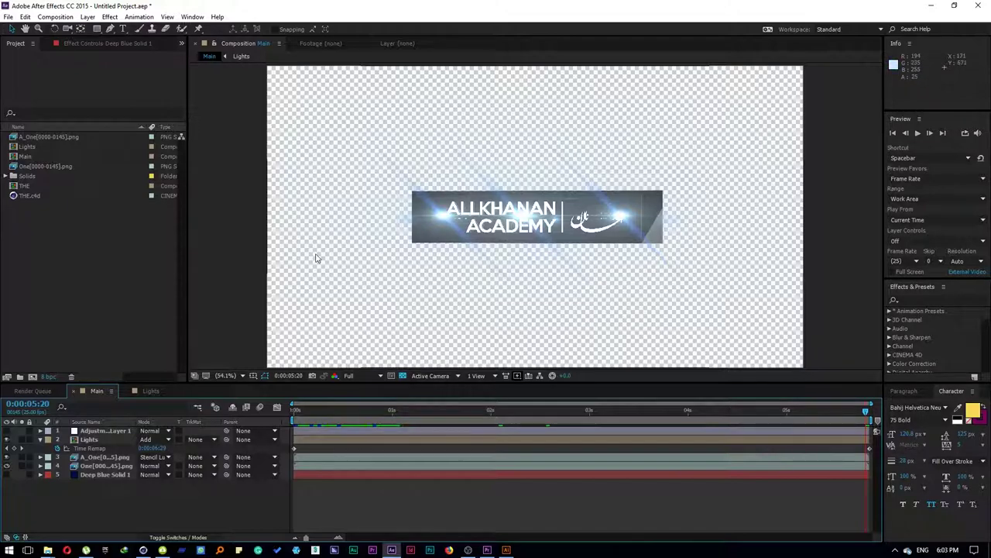
Add Fast Blur 42 to the Lights layer and duplicate the layer
click(93, 439)
click(110, 17)
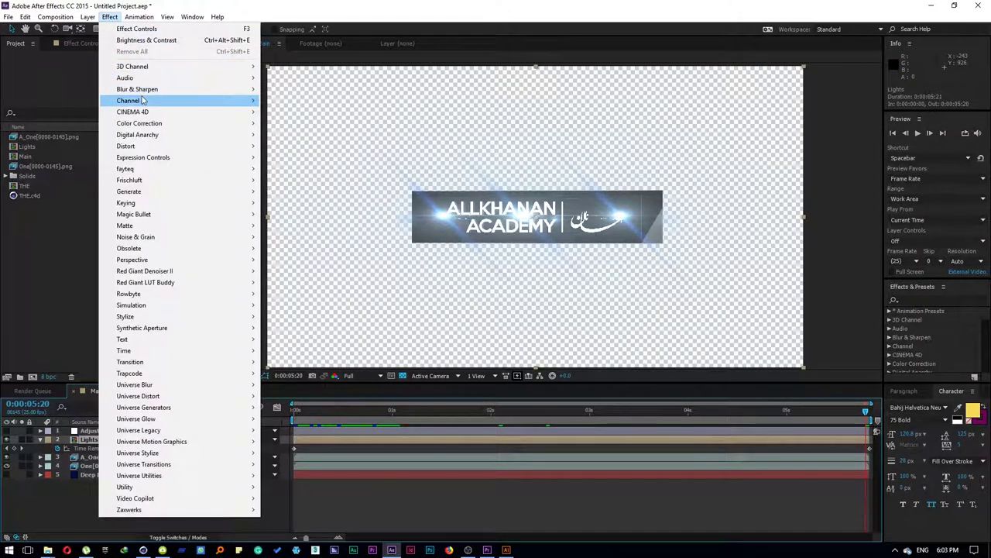
mouse_move(178, 88)
click(299, 204)
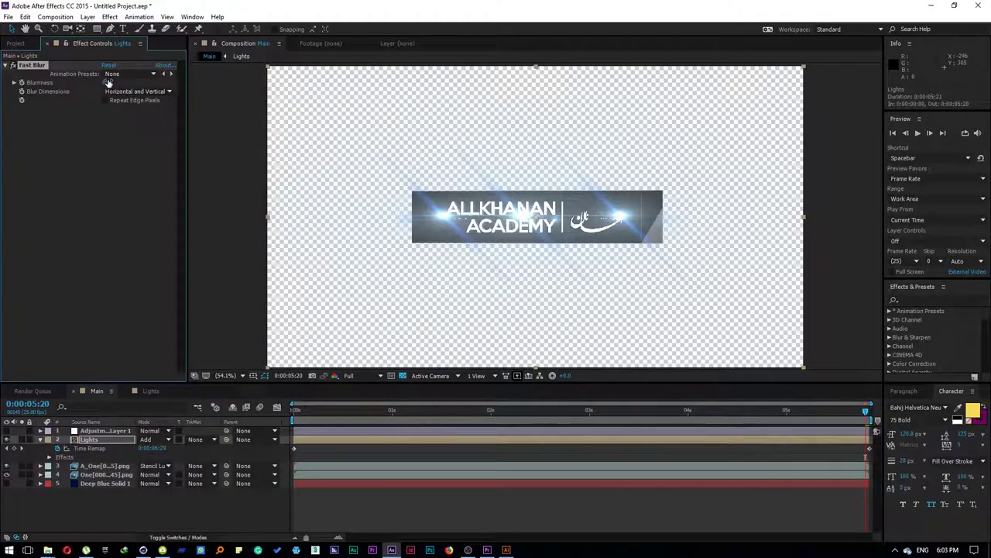
drag(110, 82, 144, 75)
drag(332, 412, 360, 424)
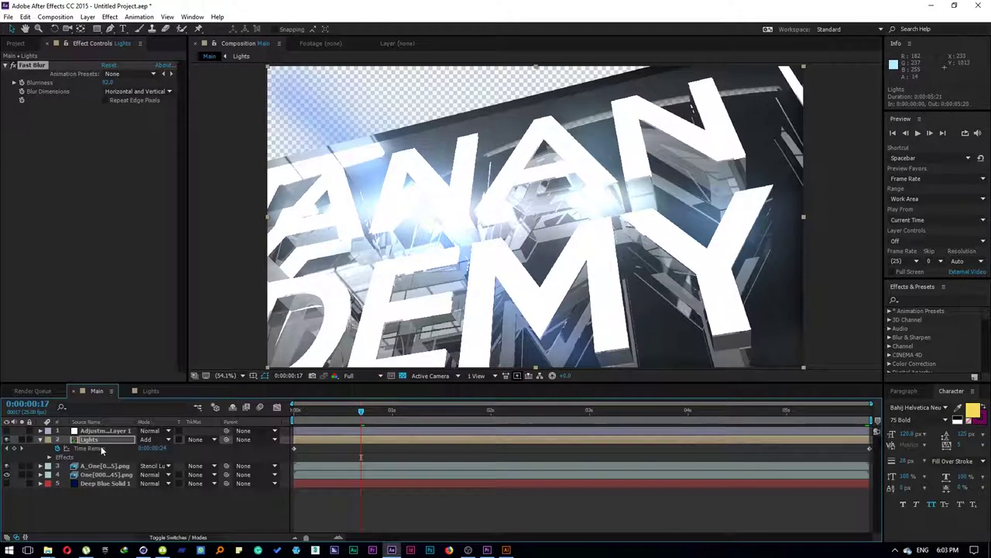
key(ctrl+d)
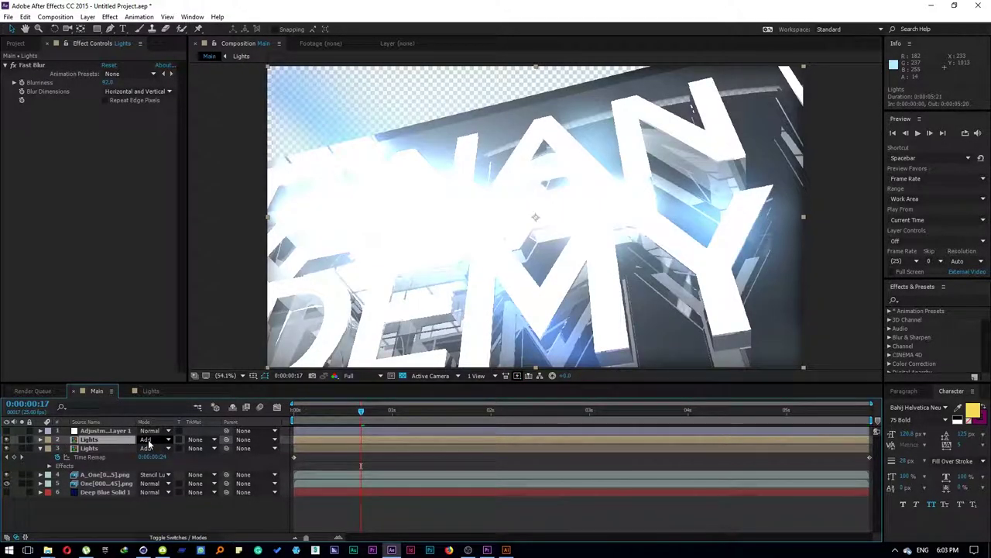
Keyframe the top Lights layer's opacity from 100% to 0% at 5:20, then preview it
drag(359, 416, 557, 421)
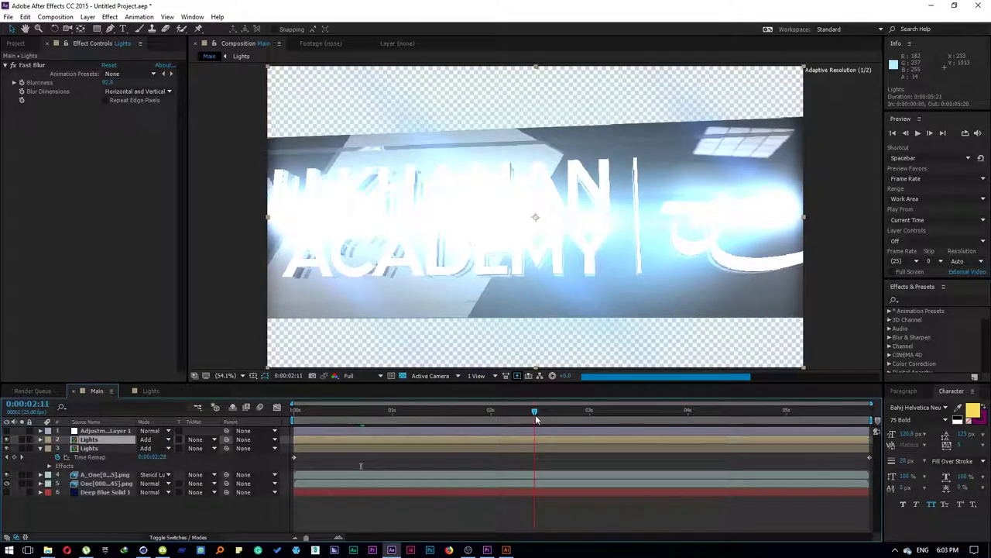
drag(557, 421, 865, 418)
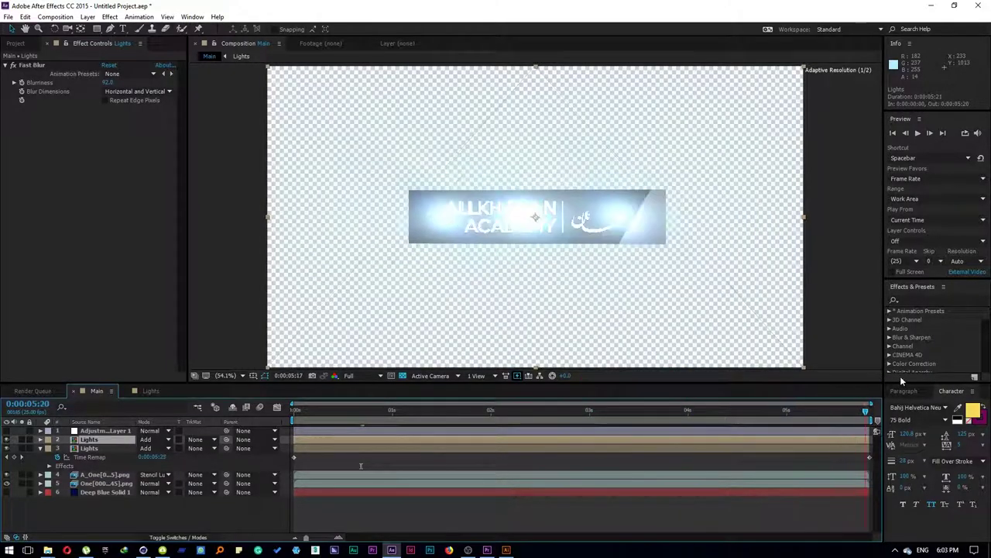
key(alt+shift+t)
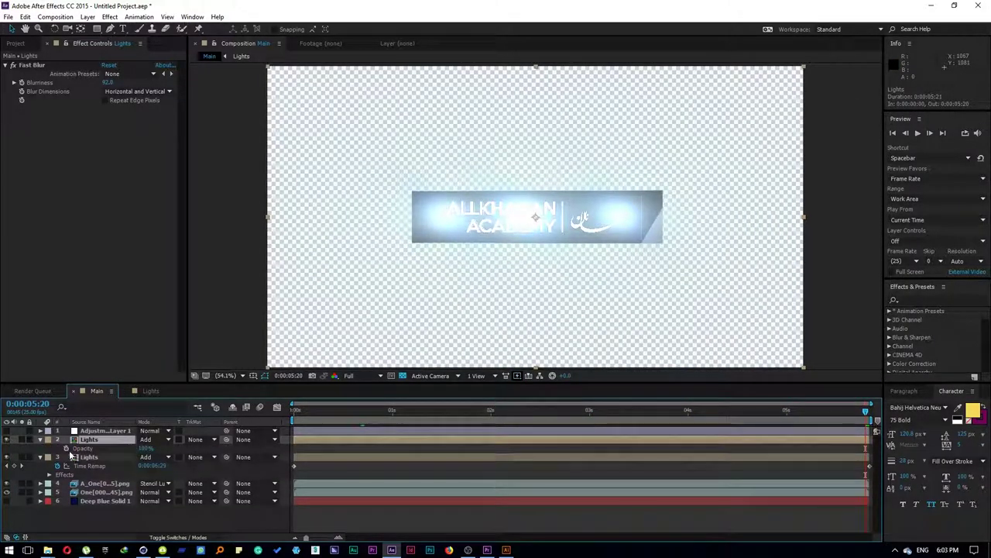
key(Home)
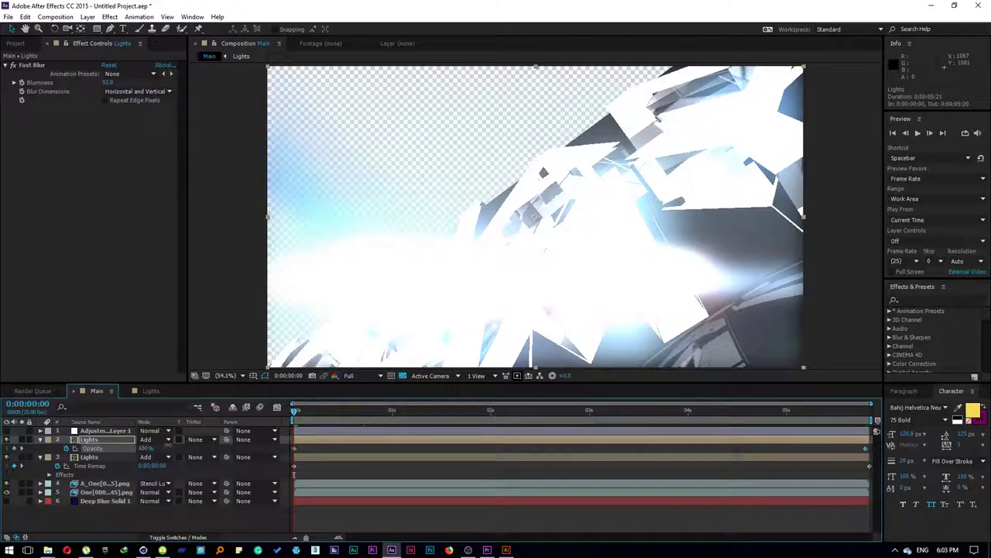
key(End)
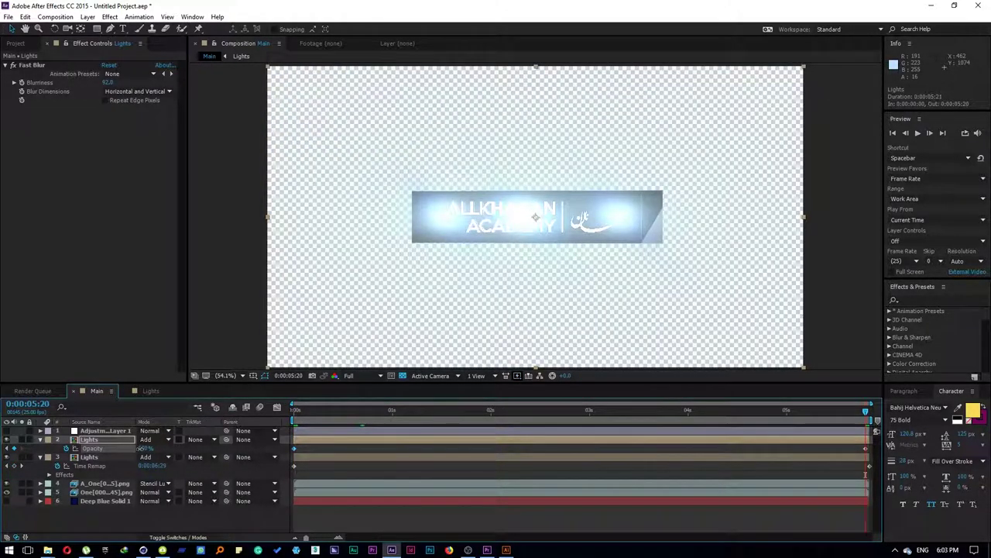
drag(140, 448, 64, 460)
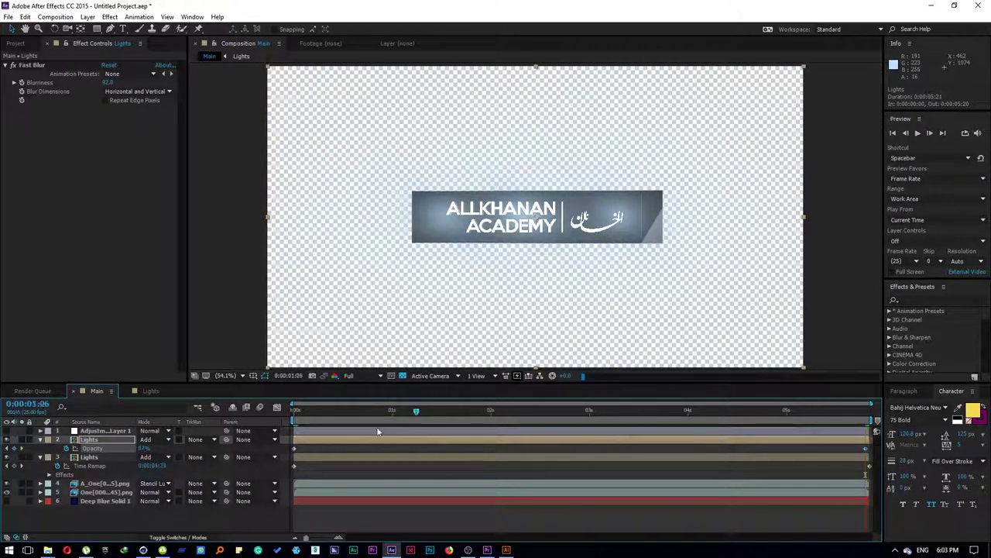
key(space)
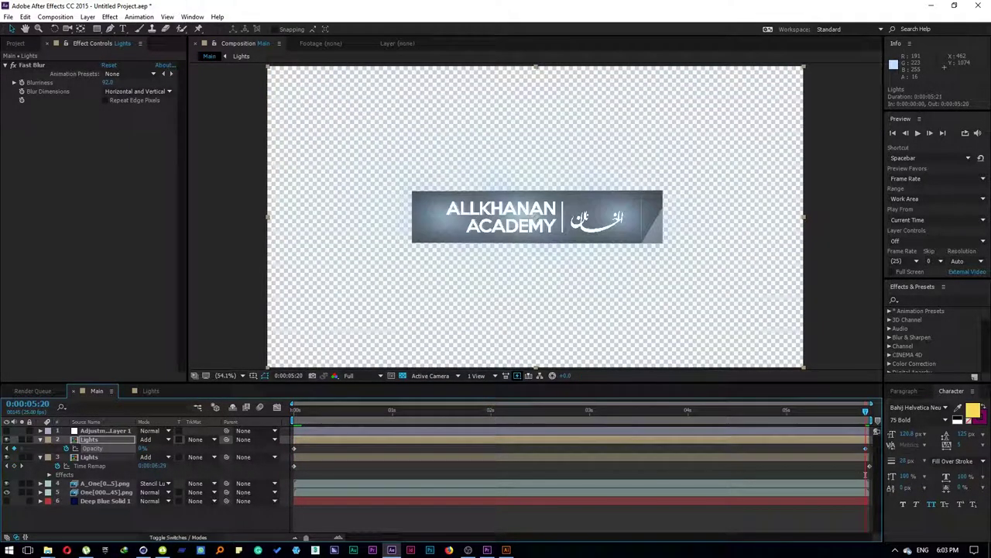
Toggle the adjustment layer, the transparency checkerboard and Deep Blue Solid 1's visibility
click(7, 431)
click(402, 377)
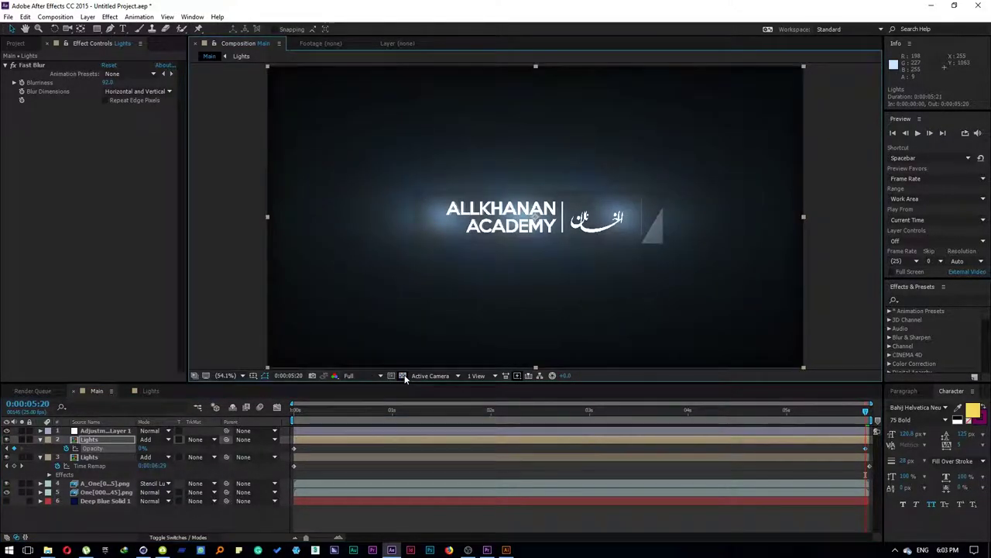
click(403, 377)
click(6, 501)
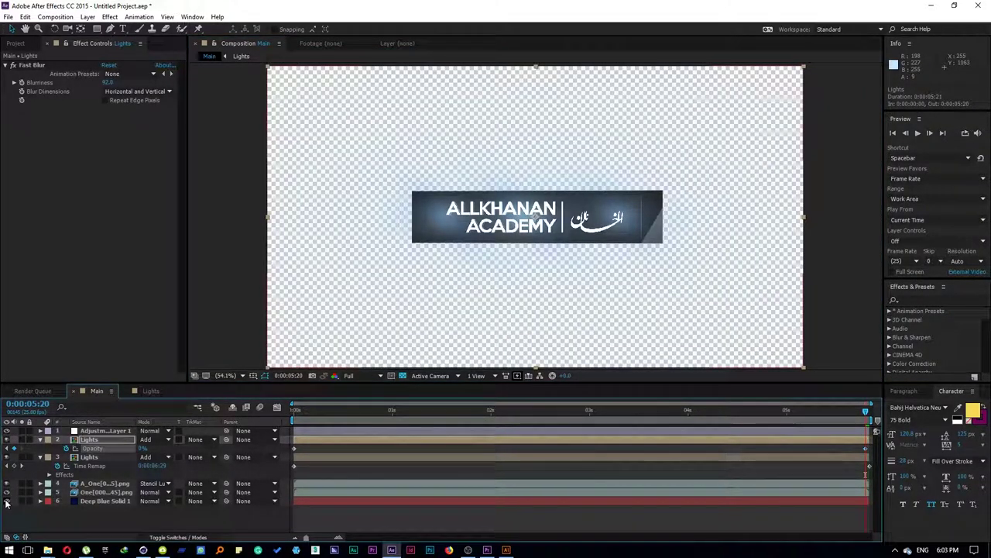
Pre-compose the png, Lights and adjustment layers into Pre-comp 1
click(83, 501)
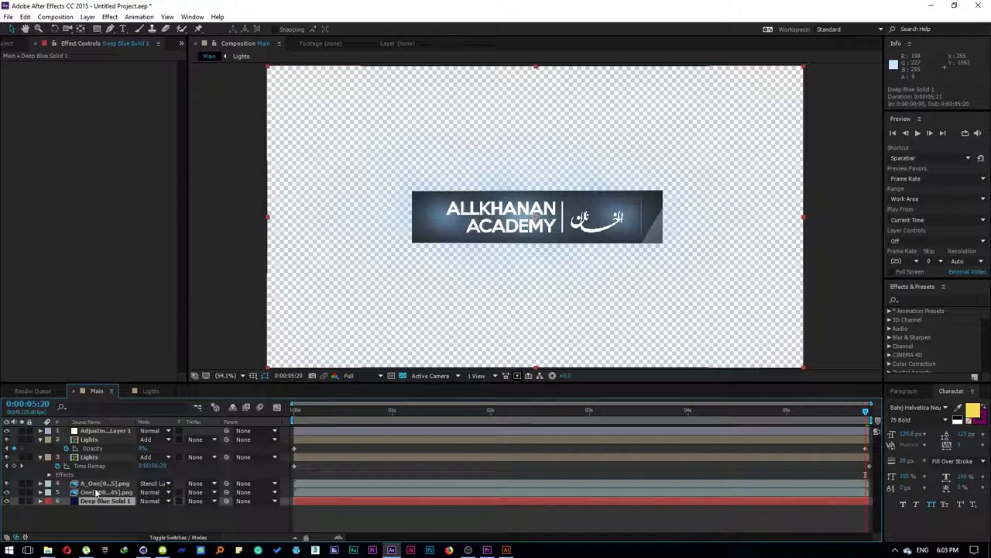
click(101, 492)
shift+click(101, 484)
ctrl+click(92, 457)
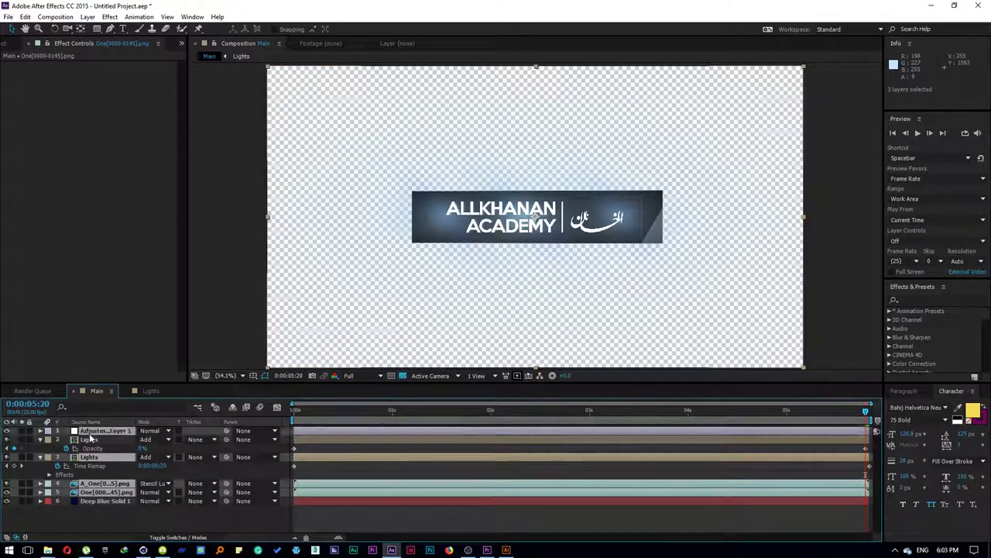
ctrl+click(90, 440)
key(ctrl+shift+c)
key(Return)
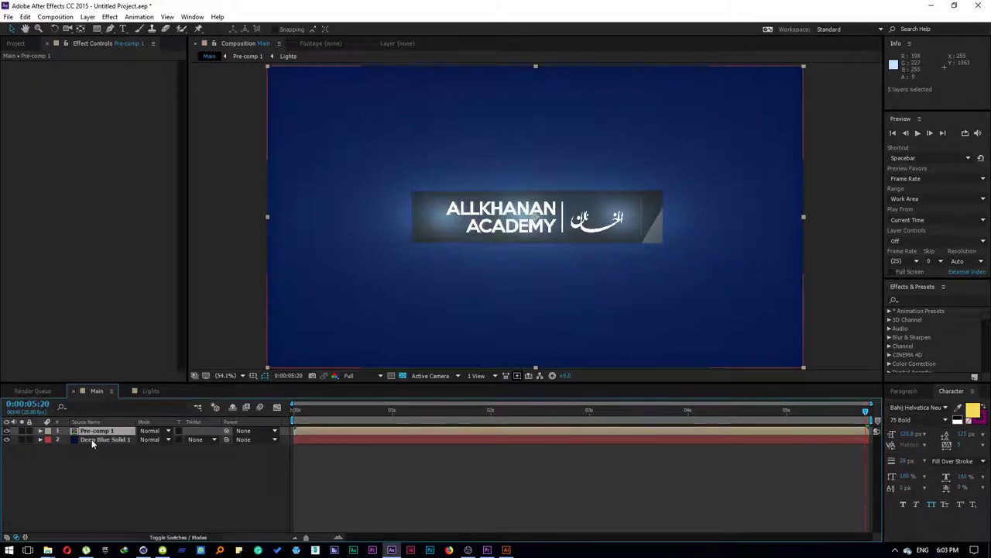
Lower Deep Blue Solid 1's opacity to 93% and fit the comp to the viewer
click(101, 439)
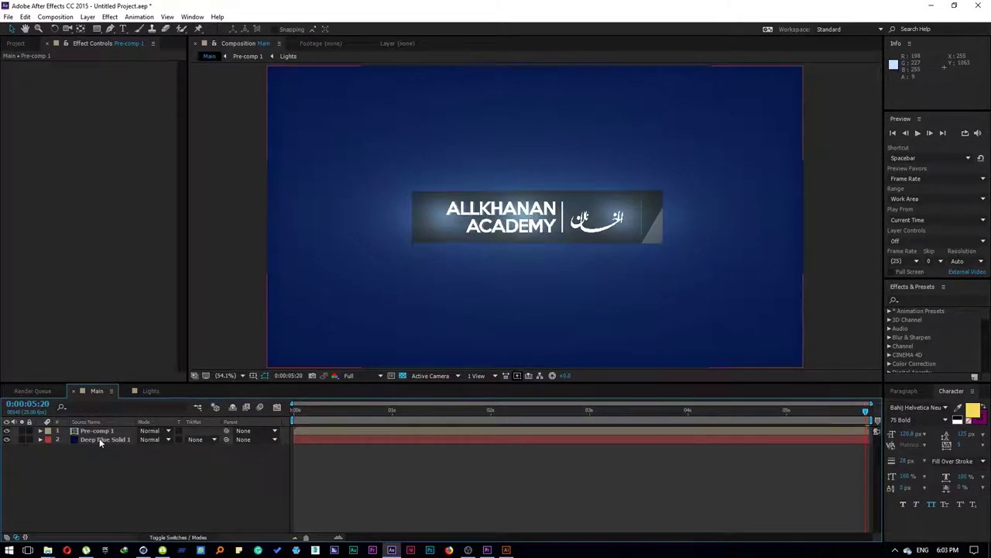
key(t)
mouse_move(145, 450)
mouse_down()
mouse_move(186, 440)
mouse_move(123, 448)
mouse_move(146, 448)
mouse_up()
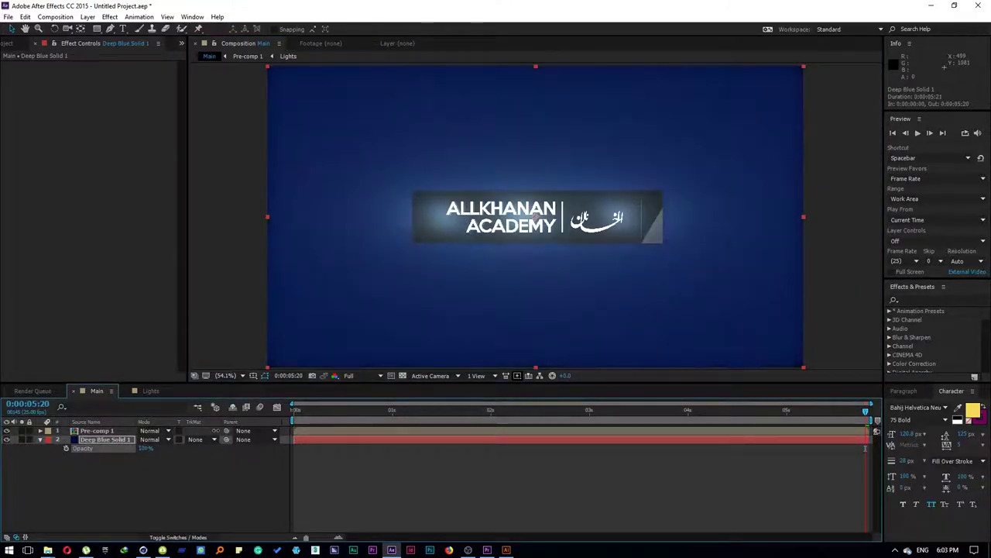
click(189, 450)
key(slash)
key(comma)
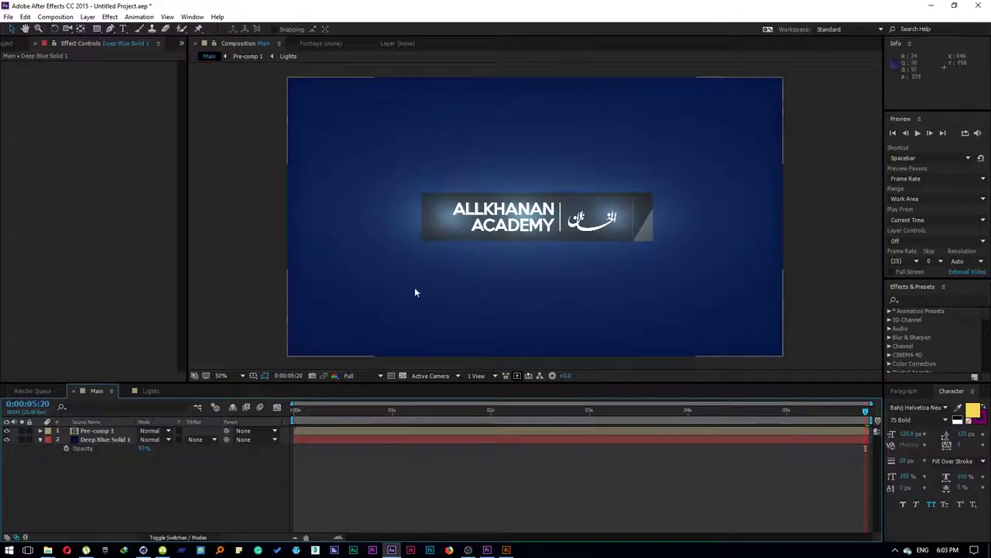
click(221, 376)
click(278, 193)
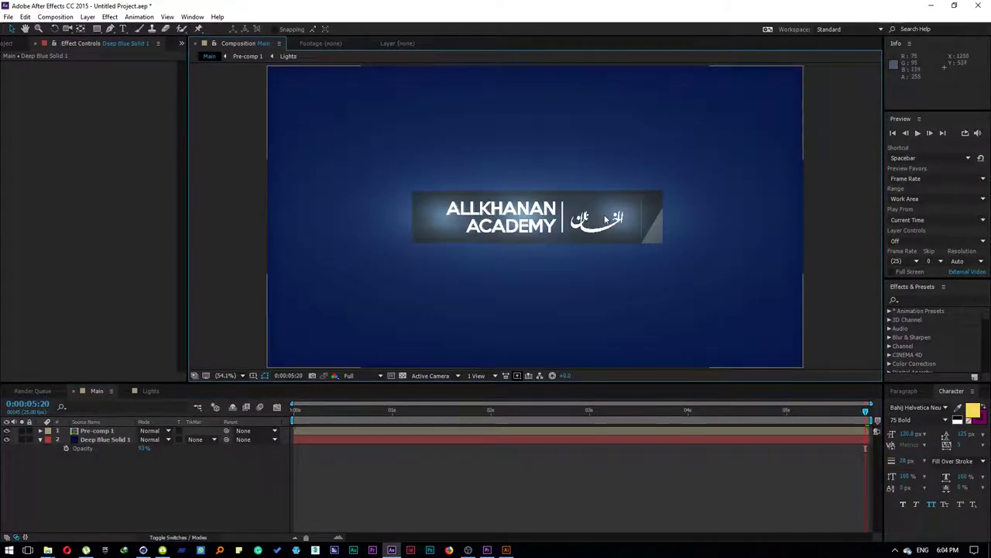
Open Pre-comp 1 and show both Lights layers' Opacity, entering 100% on the second
double_click(97, 432)
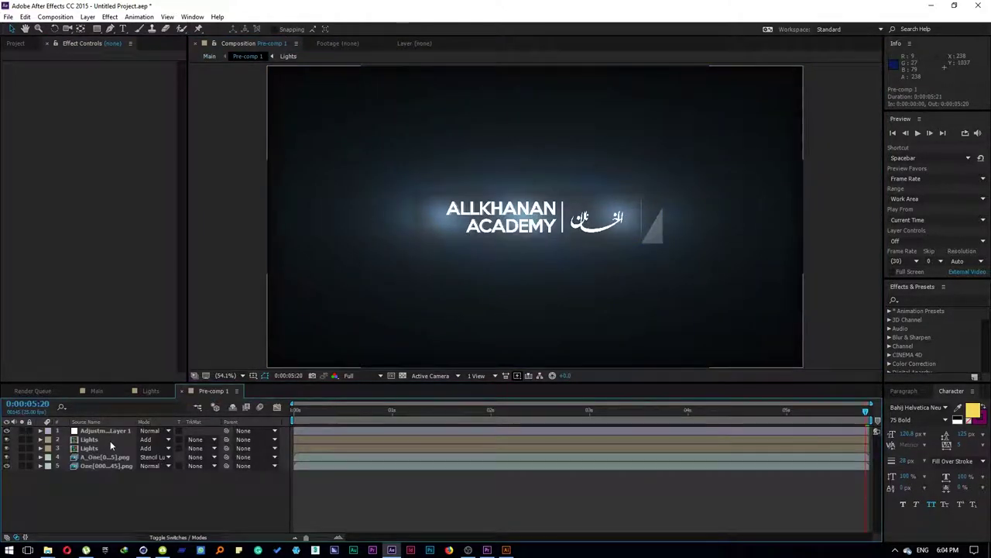
click(89, 440)
key(t)
click(89, 457)
key(t)
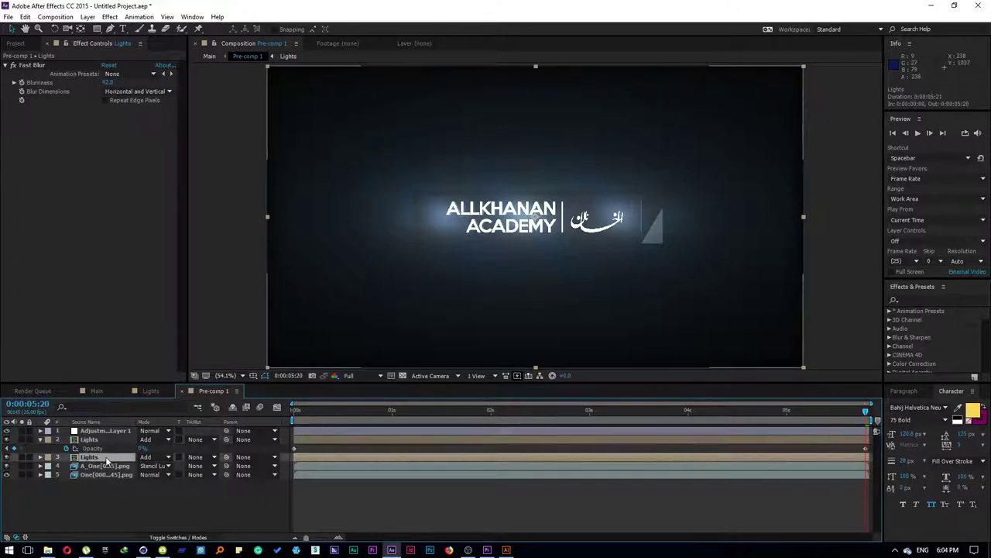
drag(143, 466, 83, 465)
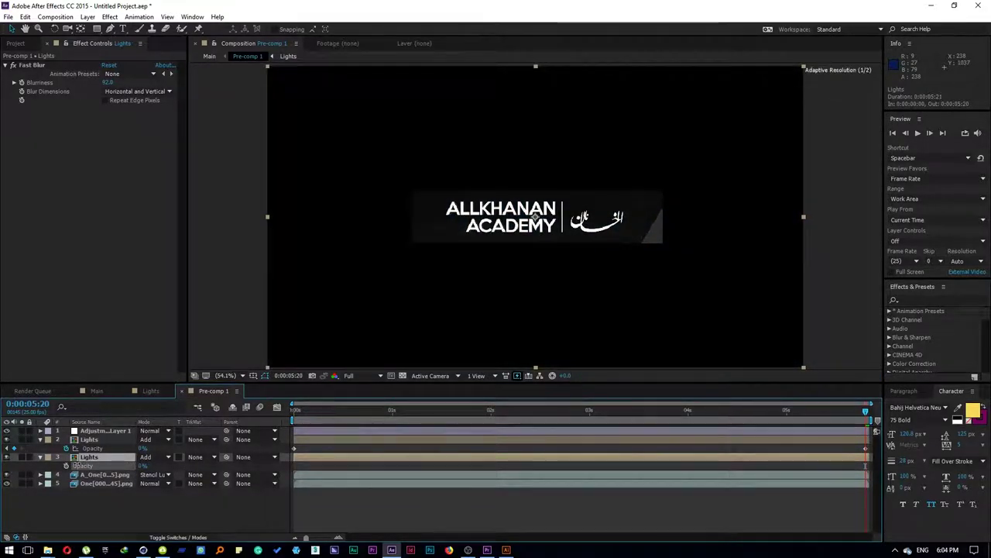
click(89, 449)
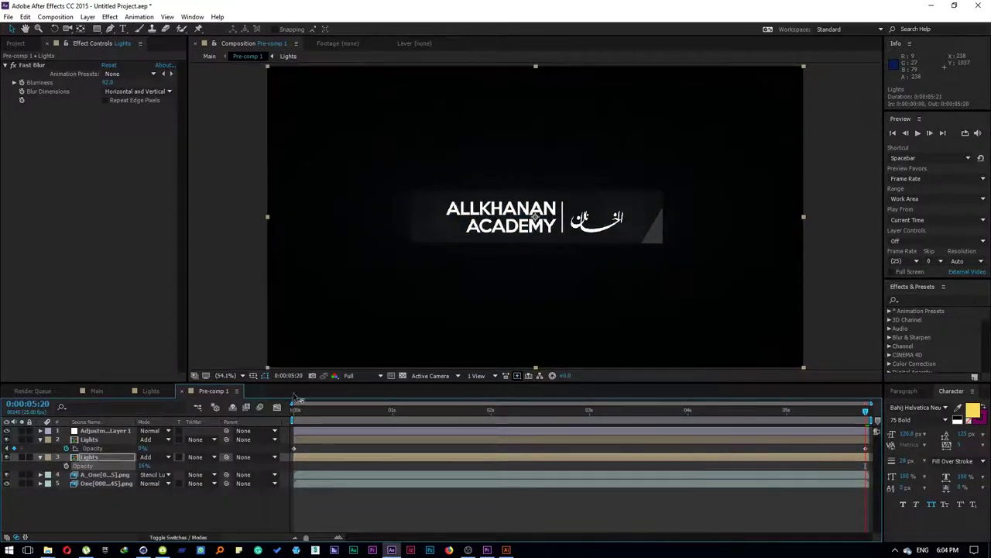
click(143, 465)
text(100)
key(Return)
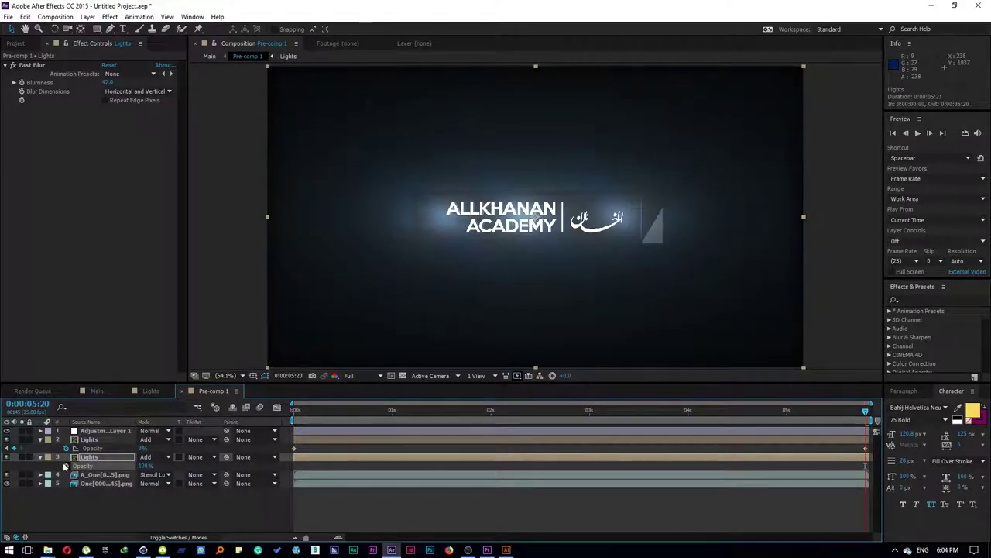
Keyframe the second Lights layer's opacity to fade to 0% at the end, scrub, and fit the view
click(10, 466)
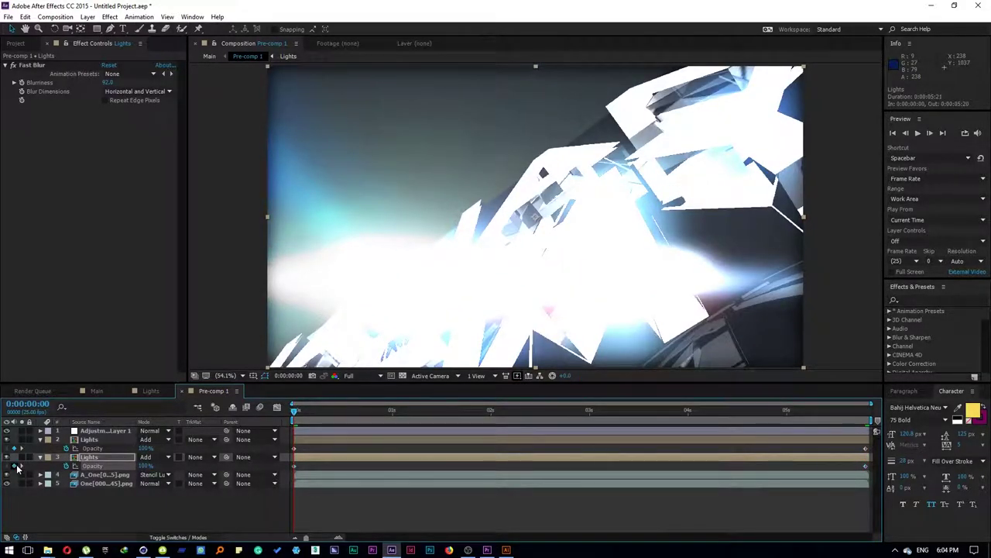
click(18, 466)
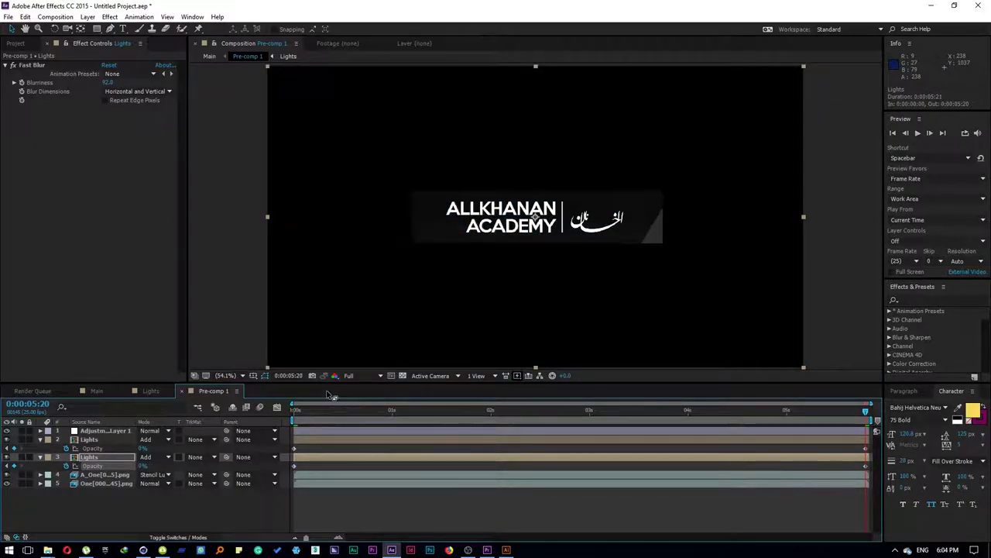
click(293, 412)
mouse_move(294, 419)
mouse_down()
mouse_move(487, 442)
mouse_move(798, 446)
mouse_up()
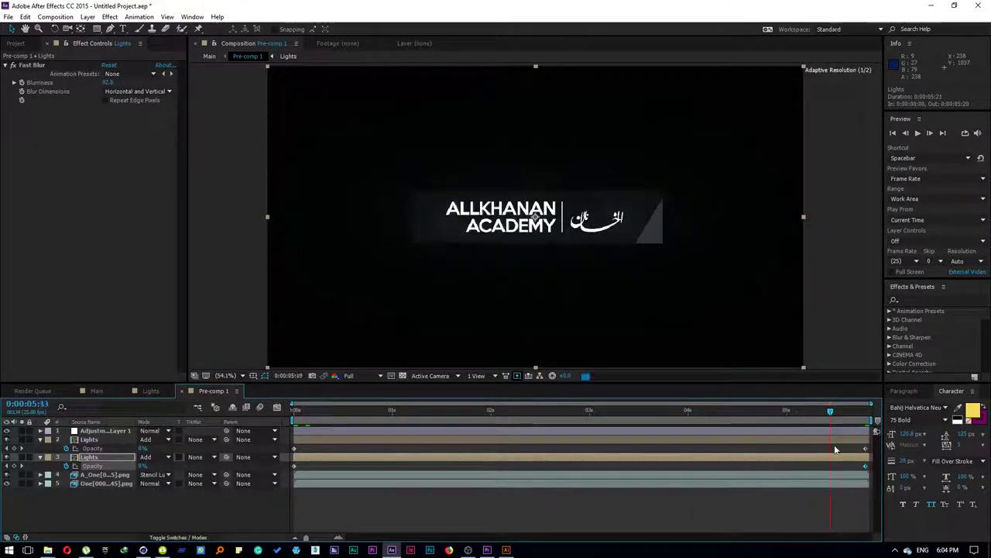
drag(797, 446, 866, 446)
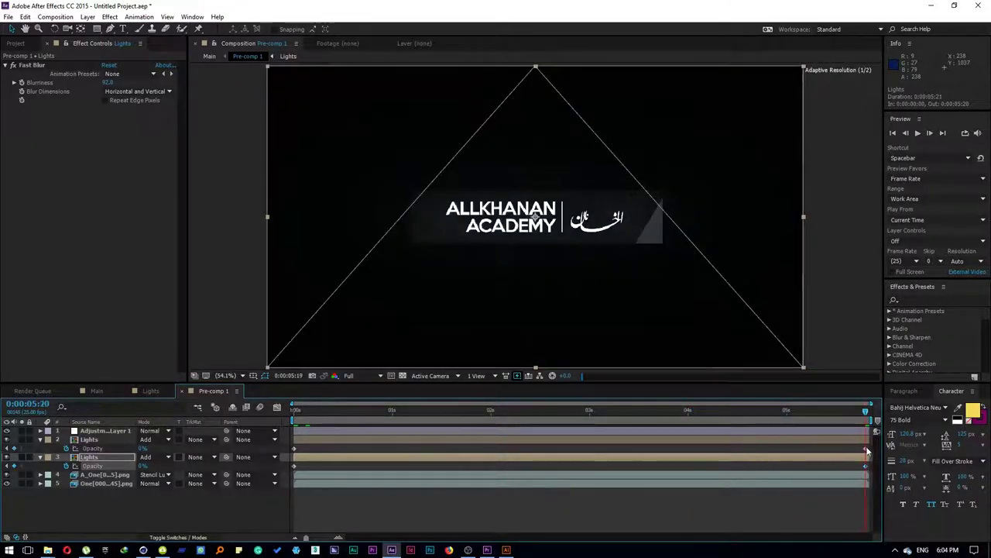
click(750, 500)
scroll(570, 259, up, 2)
scroll(570, 259, down, 2)
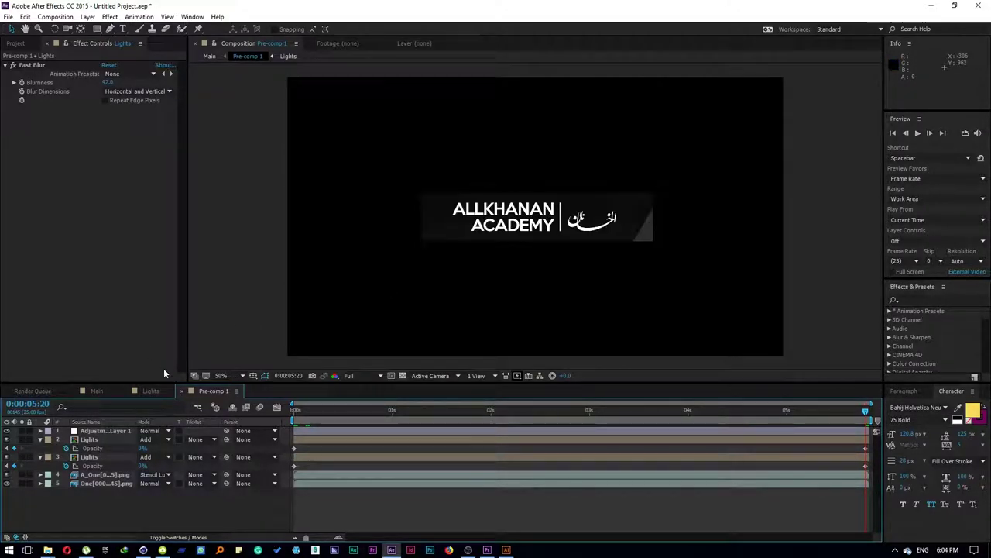
click(221, 374)
click(235, 190)
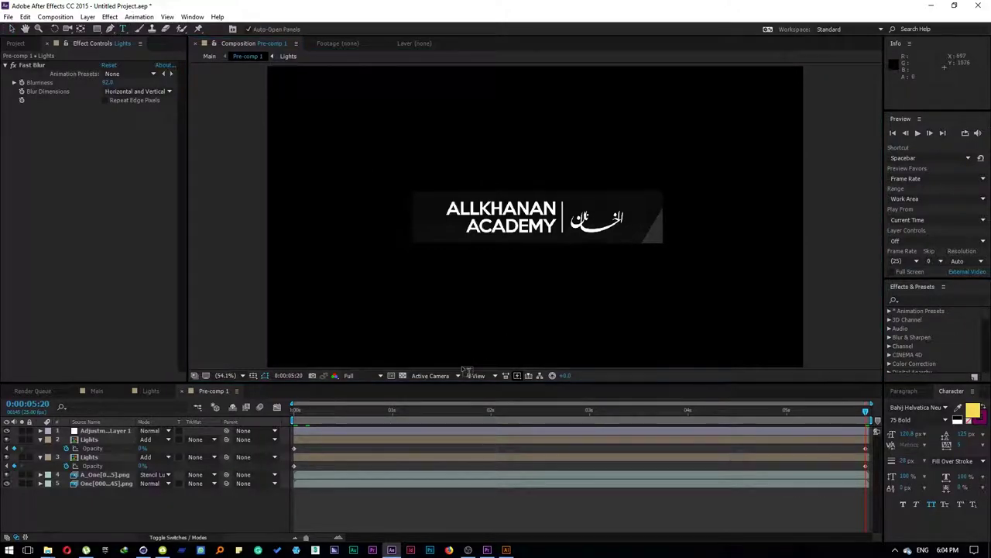
Type the tagline 'Wth love from afghanistan' below the logo and colour it white
click(458, 286)
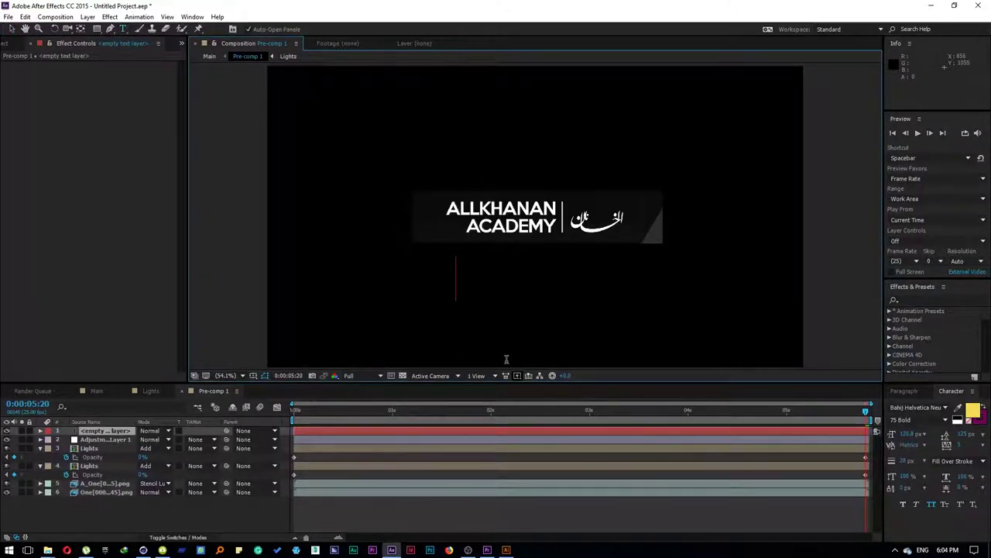
text(Wth)
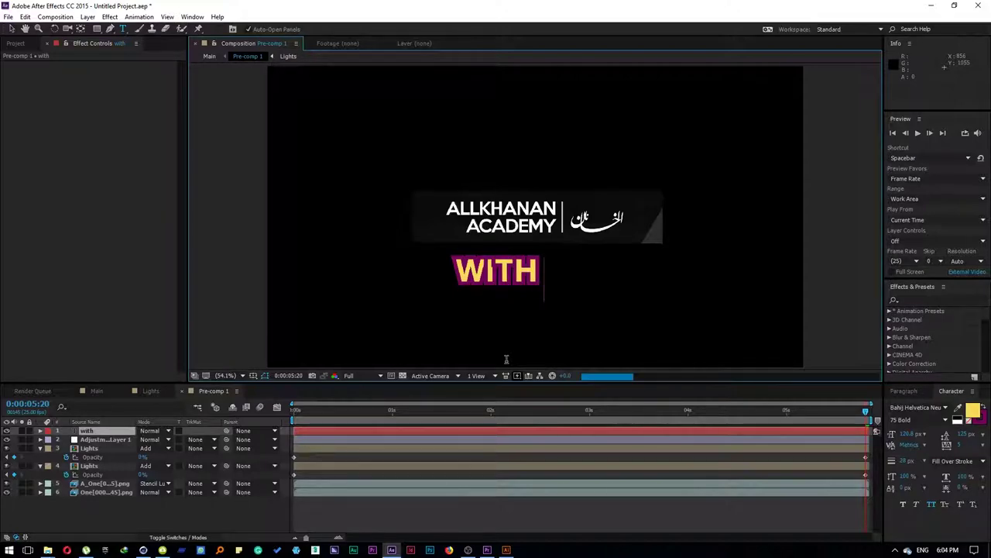
text( love fro)
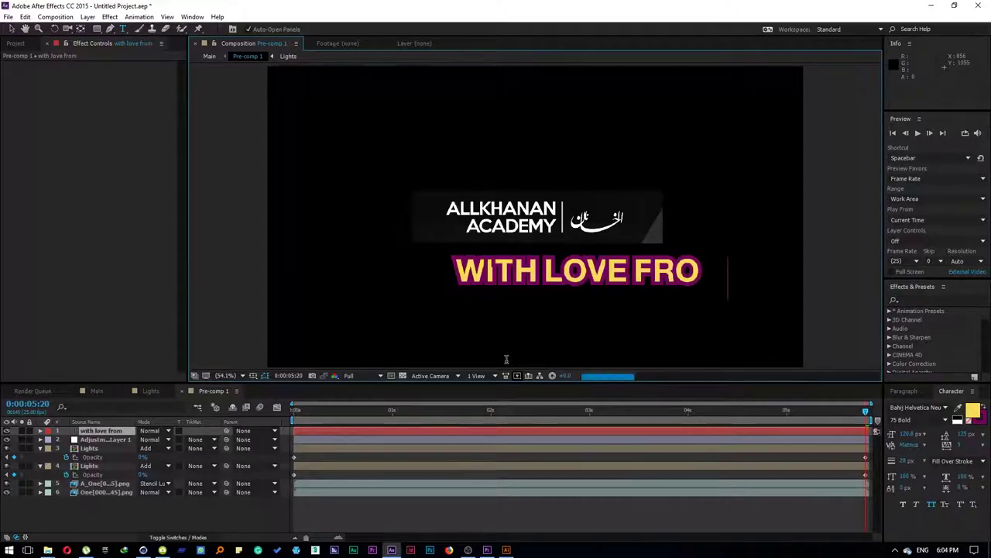
text(m afghanistan)
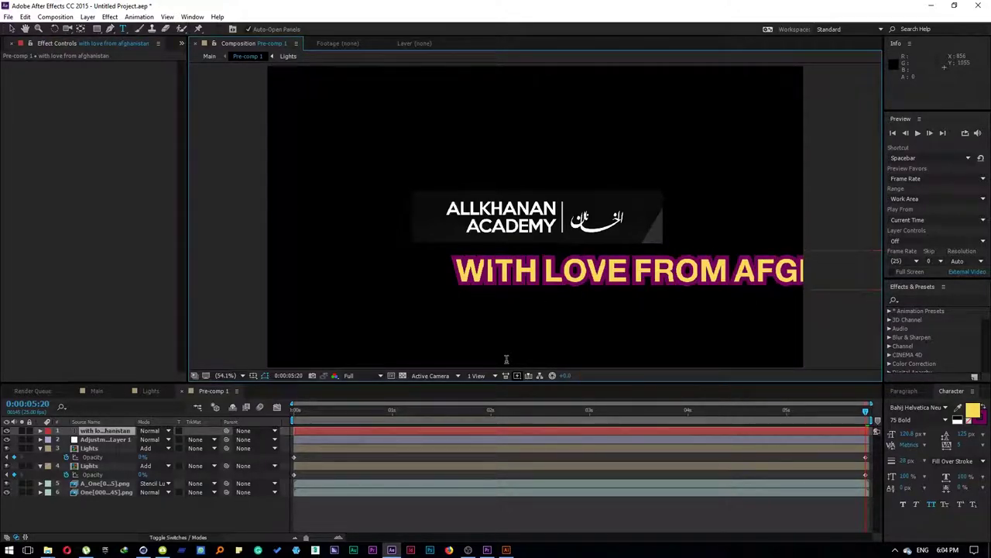
key(ctrl+a)
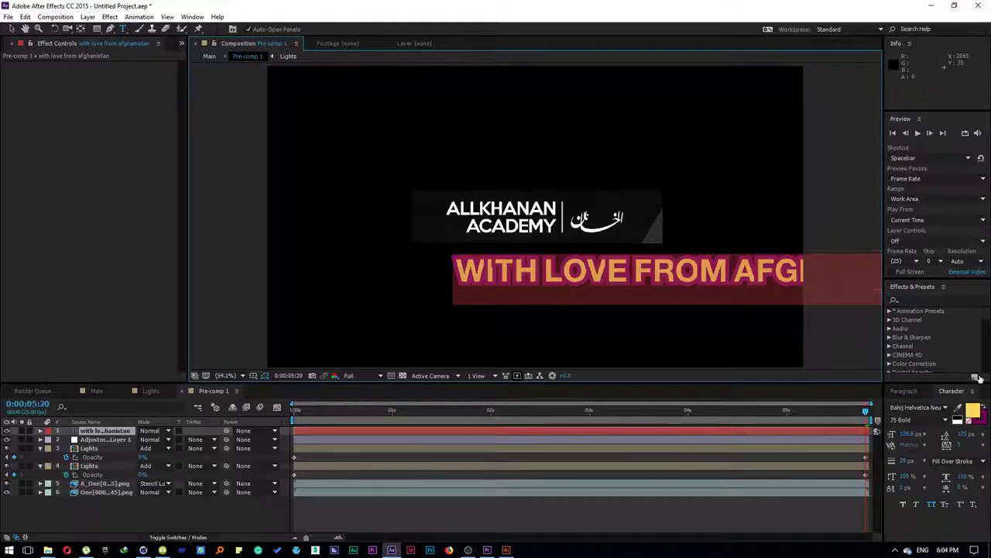
click(970, 422)
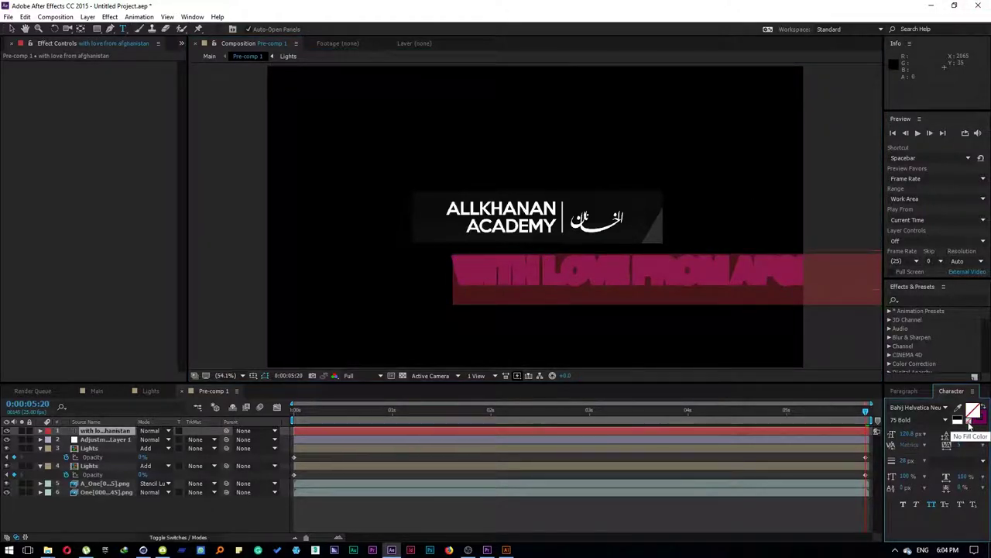
click(970, 423)
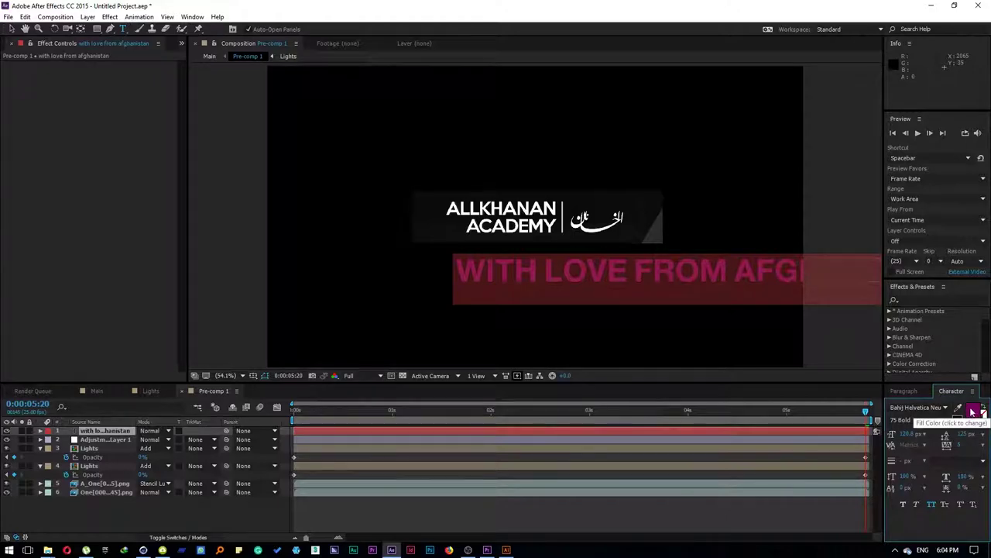
click(972, 418)
click(383, 320)
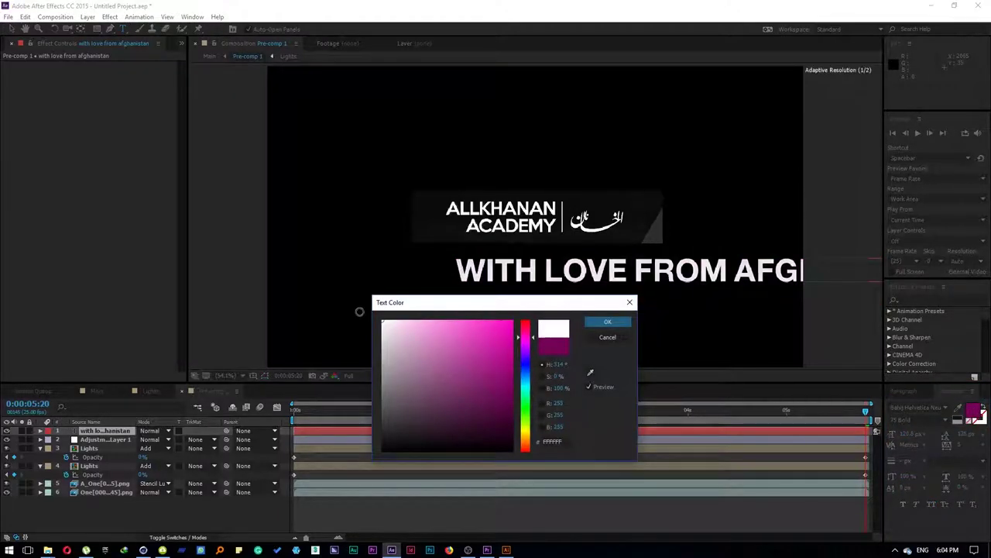
click(609, 323)
Shift the tagline left and change its font to SF Compact Text
click(12, 29)
mouse_move(695, 277)
mouse_down()
mouse_move(368, 274)
mouse_move(438, 275)
mouse_up()
double_click(390, 313)
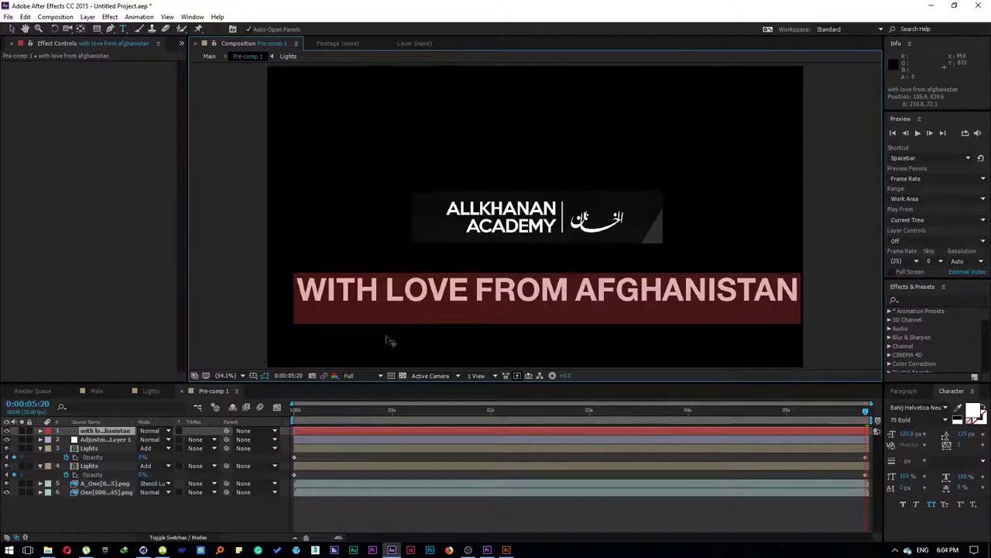
click(916, 408)
text(SF Compact Text)
key(Return)
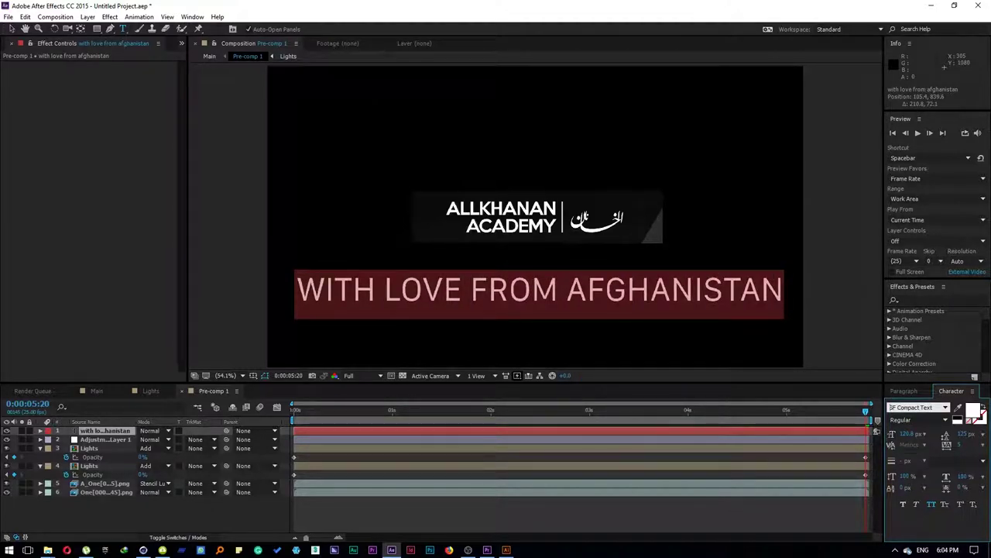
Set the tagline to the Light weight and scale it to 37%
click(943, 420)
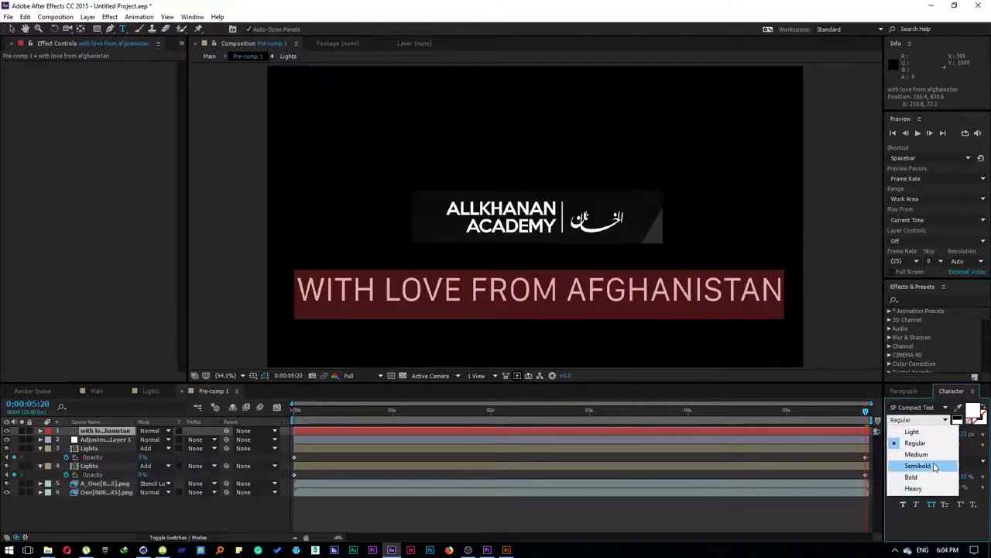
click(930, 432)
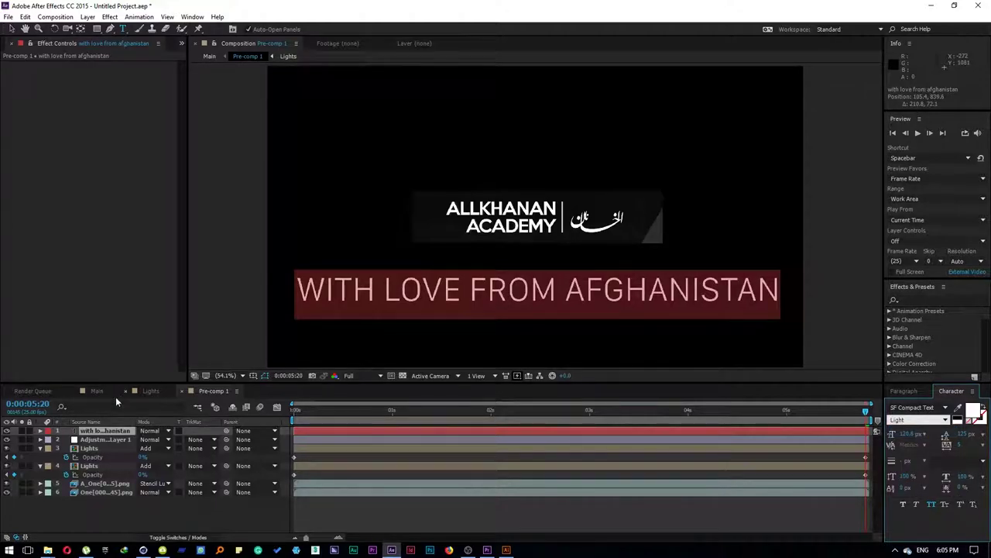
click(103, 431)
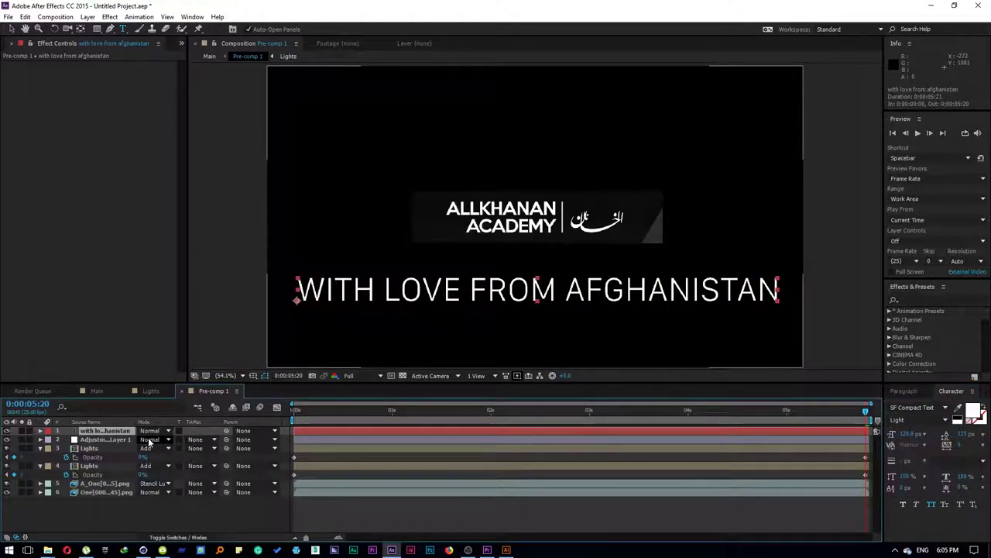
key(s)
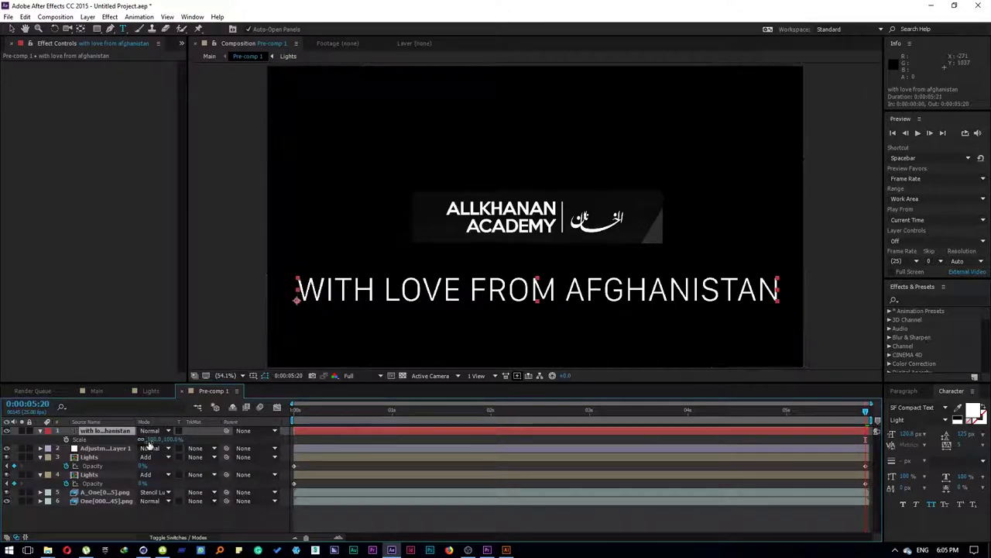
drag(149, 439, 109, 439)
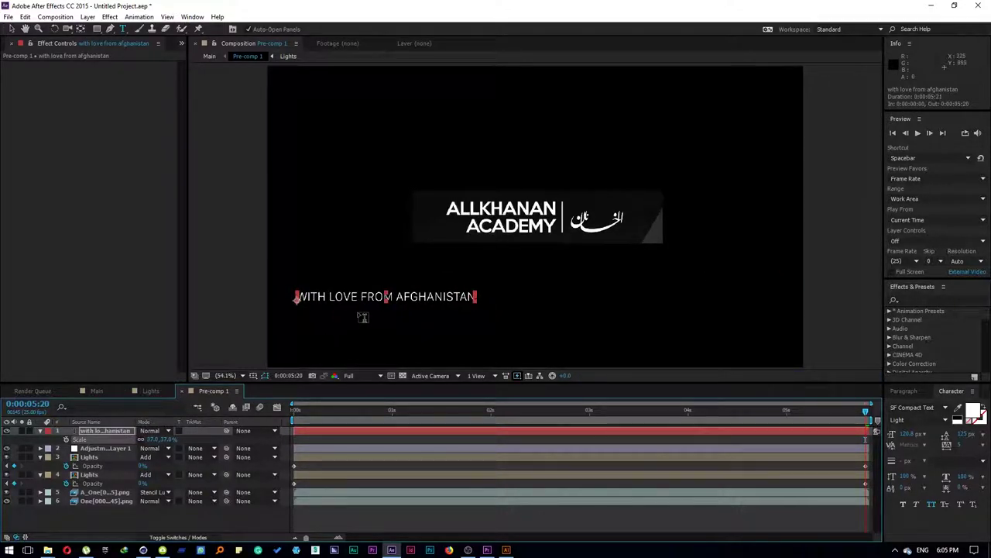
Widen the tagline's letter spacing and centre it just beneath the logo
key(v)
drag(347, 295, 505, 262)
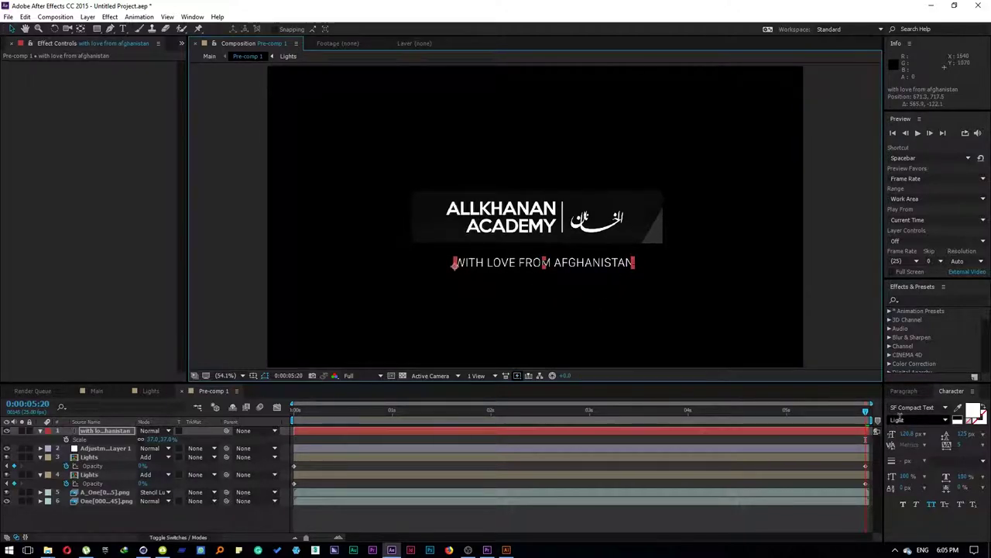
drag(964, 449, 895, 442)
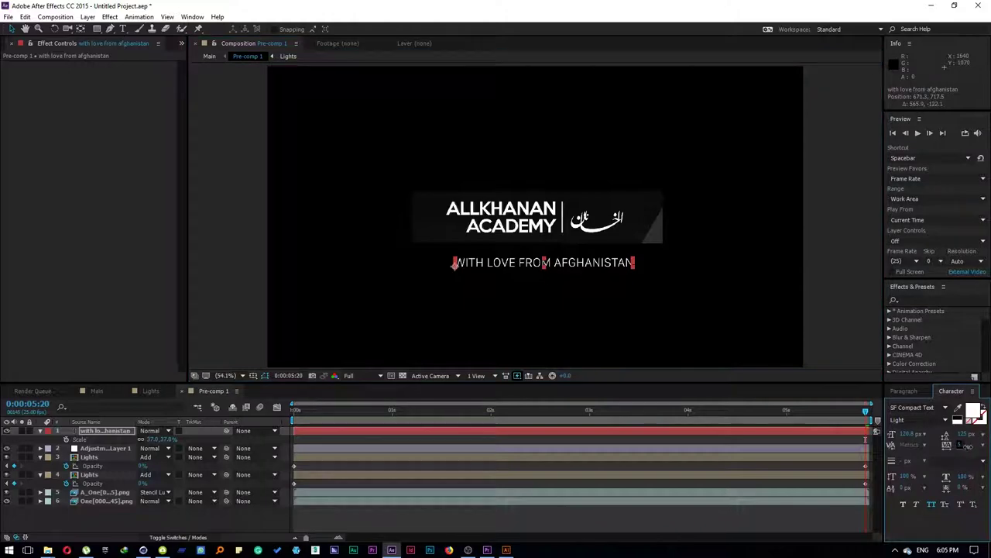
drag(961, 450, 988, 447)
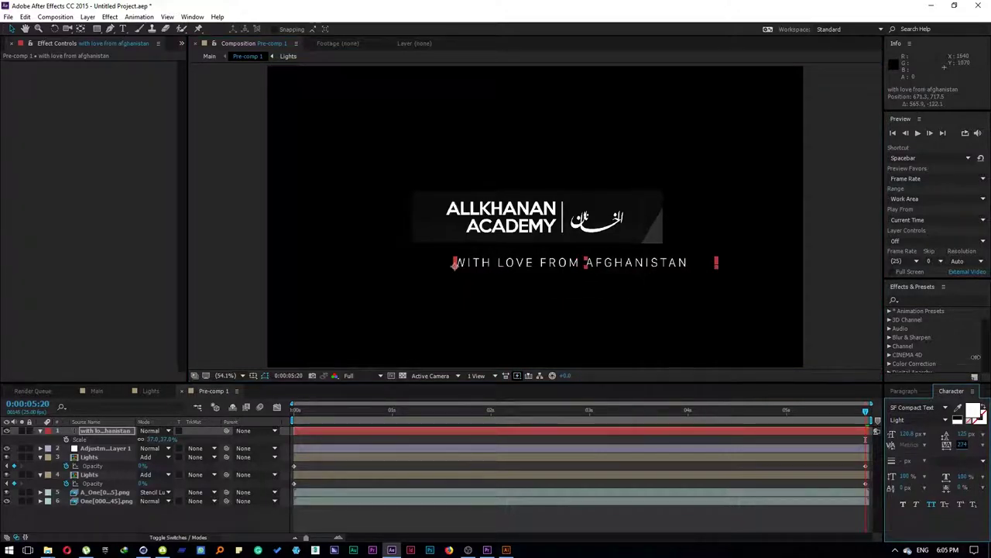
click(578, 277)
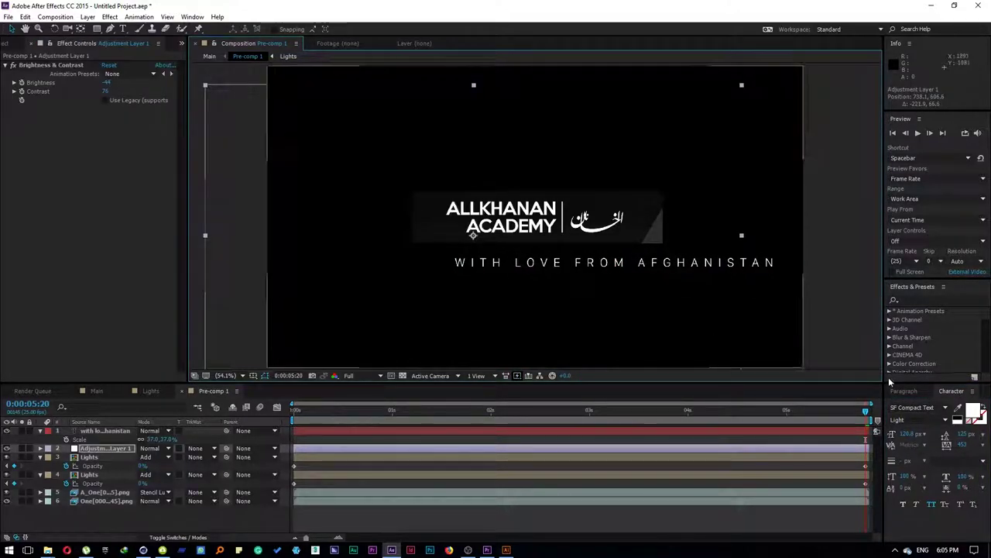
key(ctrl+z)
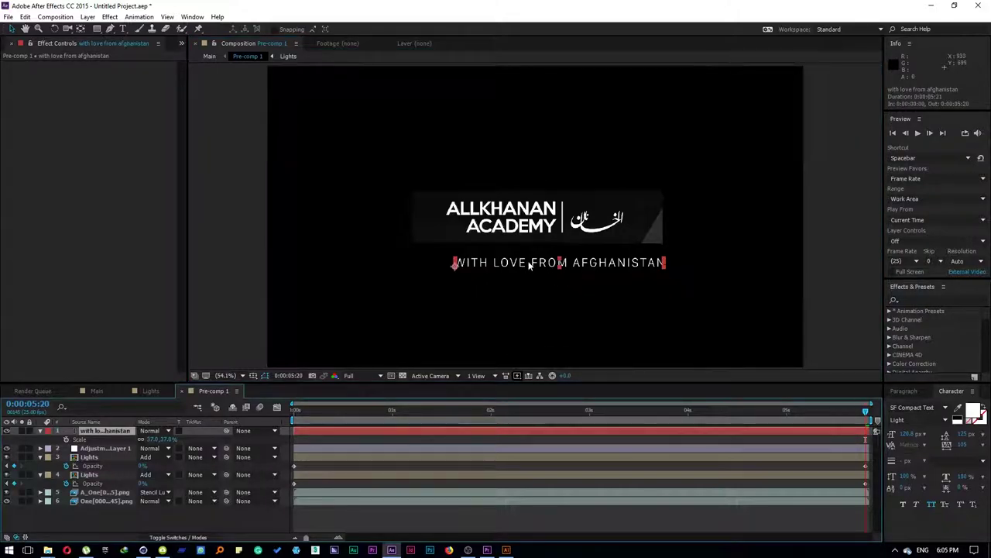
drag(583, 282, 514, 298)
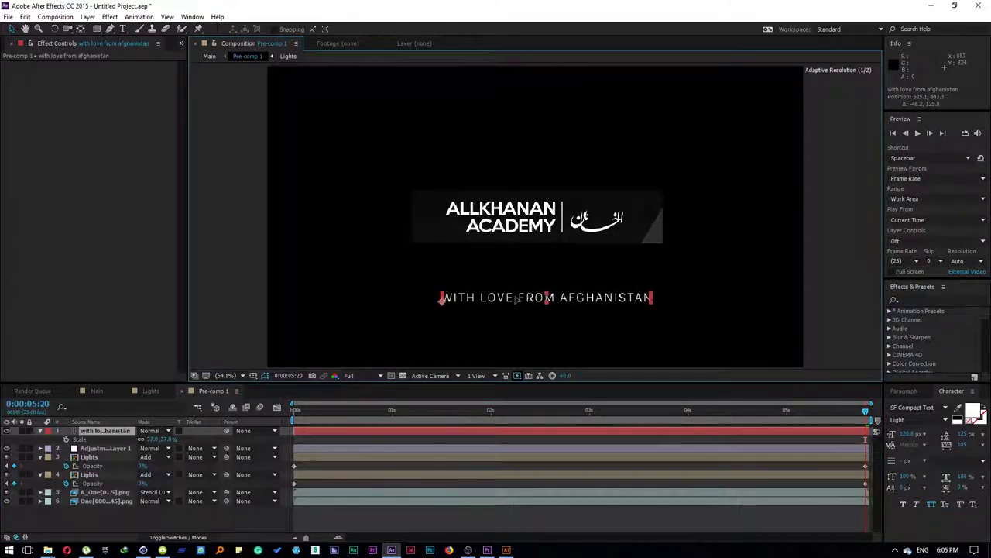
double_click(514, 298)
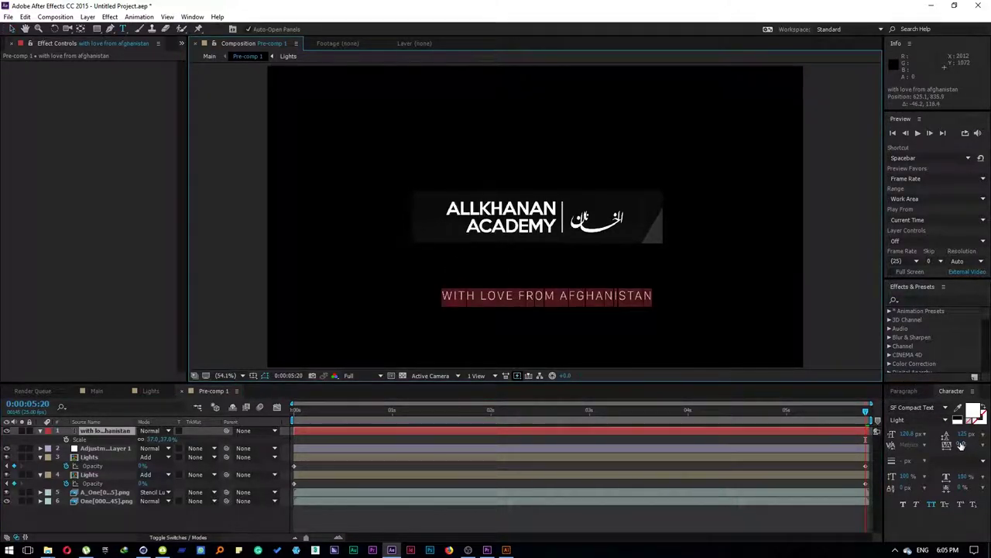
drag(964, 448, 987, 341)
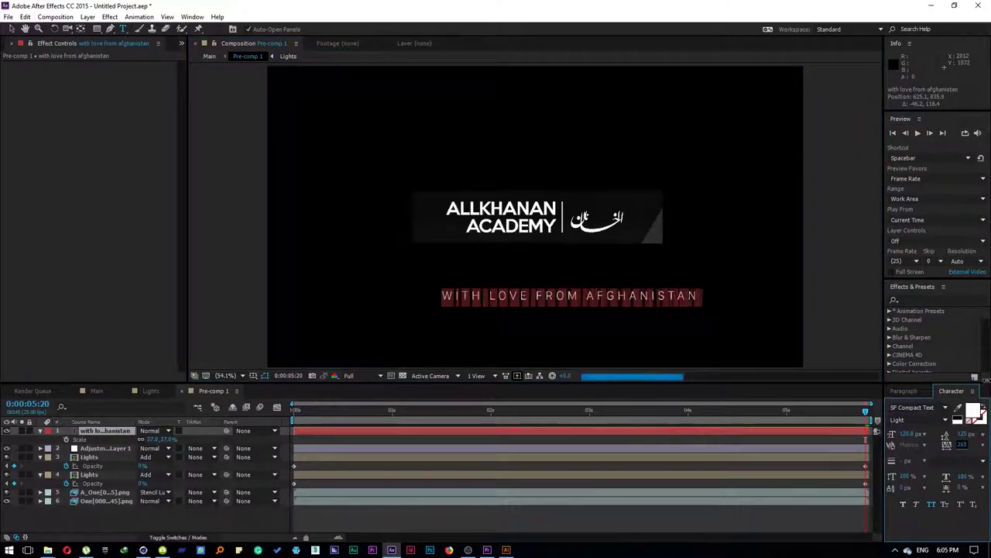
click(11, 28)
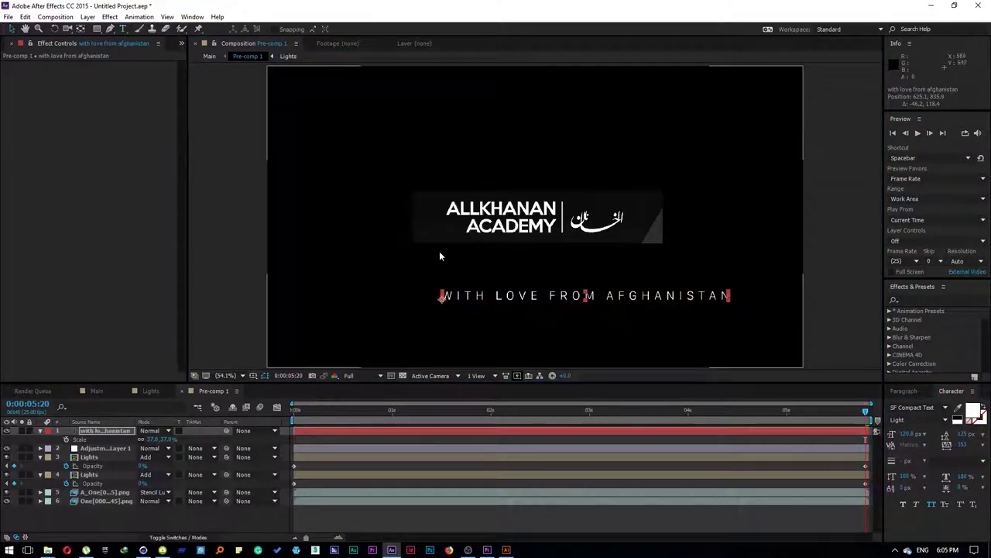
mouse_move(520, 295)
mouse_down()
mouse_move(481, 266)
mouse_move(471, 273)
mouse_up()
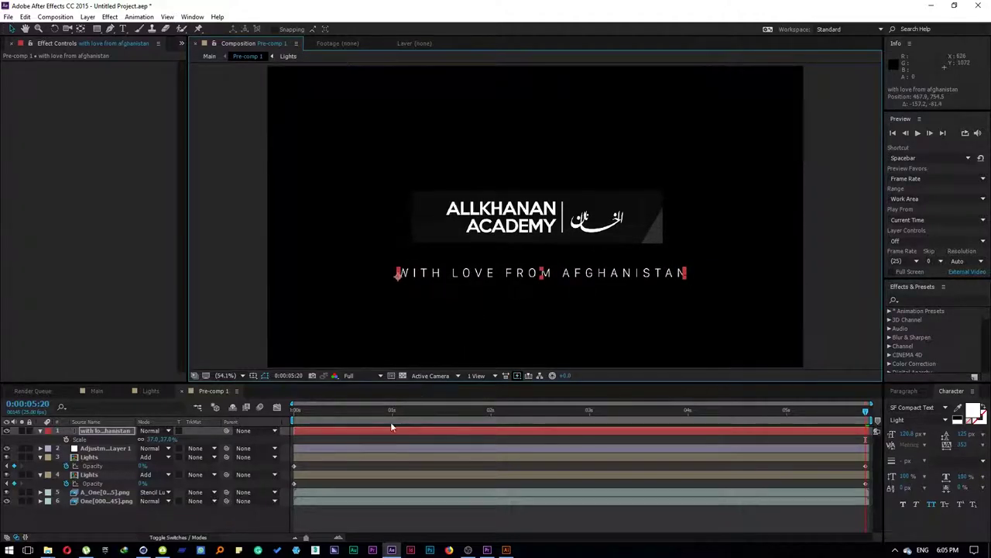
Scrub to 2:15 to check the finished title frame
click(321, 411)
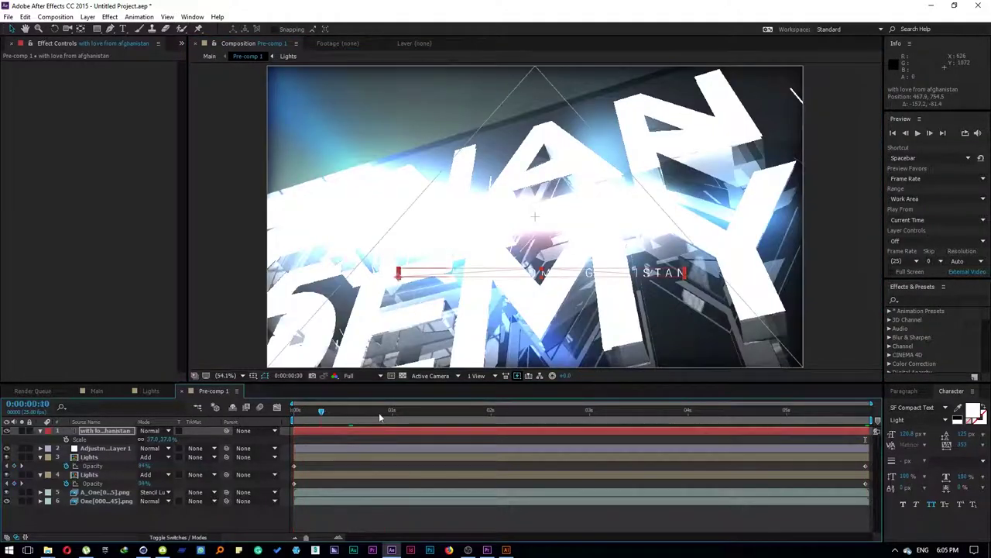
drag(379, 416, 551, 422)
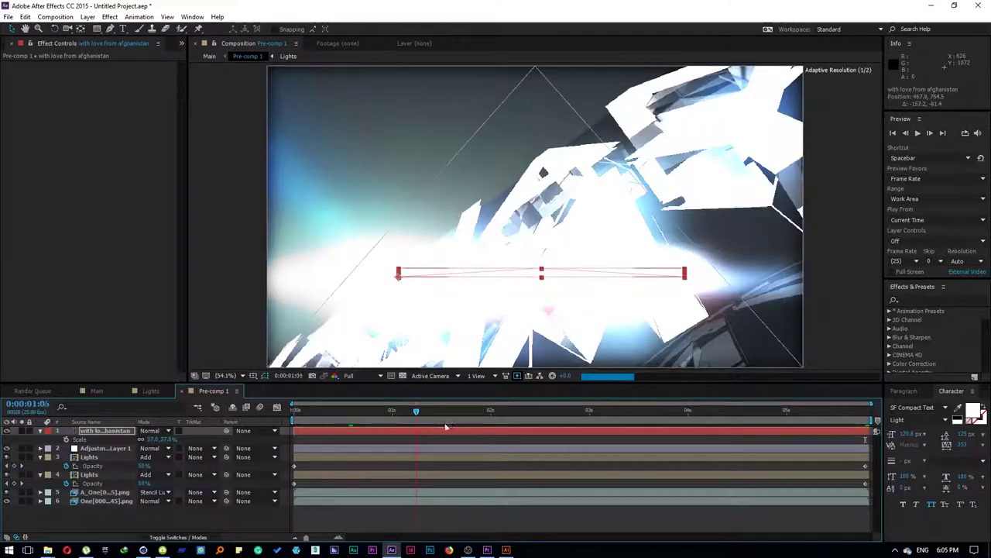
click(932, 298)
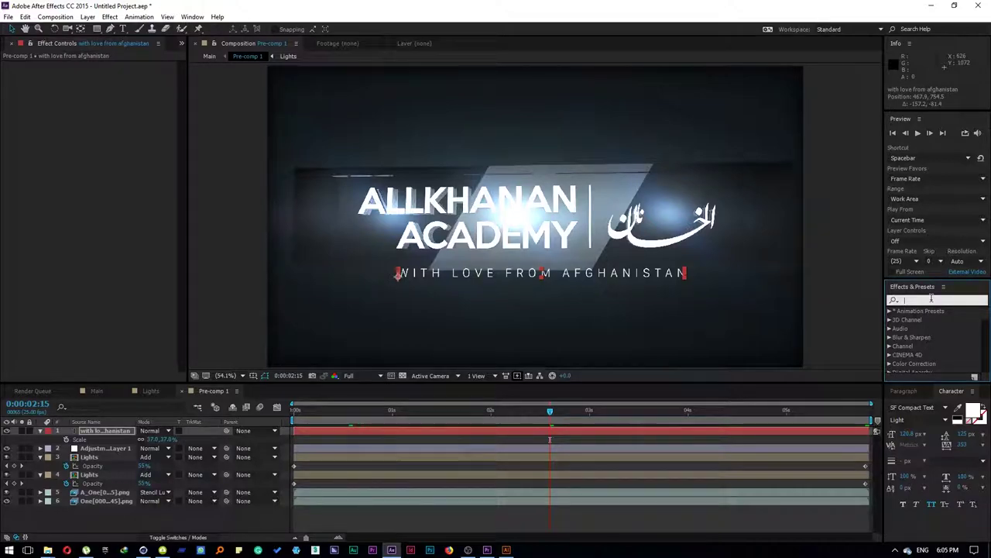
Apply the Typewriter preset to the tagline, finishing at 2:15, and extend the layer to the end
text(type)
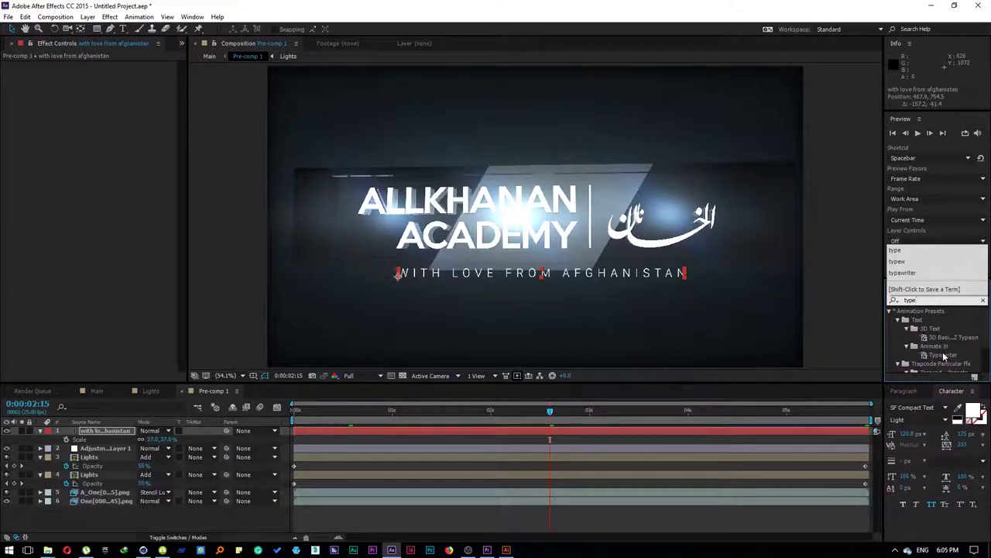
drag(944, 355, 549, 430)
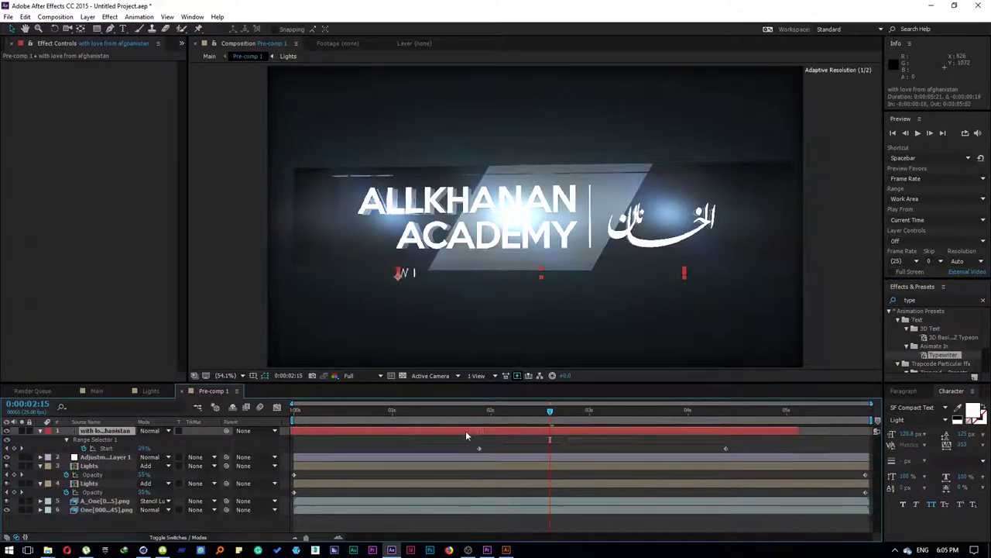
drag(466, 434, 439, 434)
drag(697, 448, 550, 448)
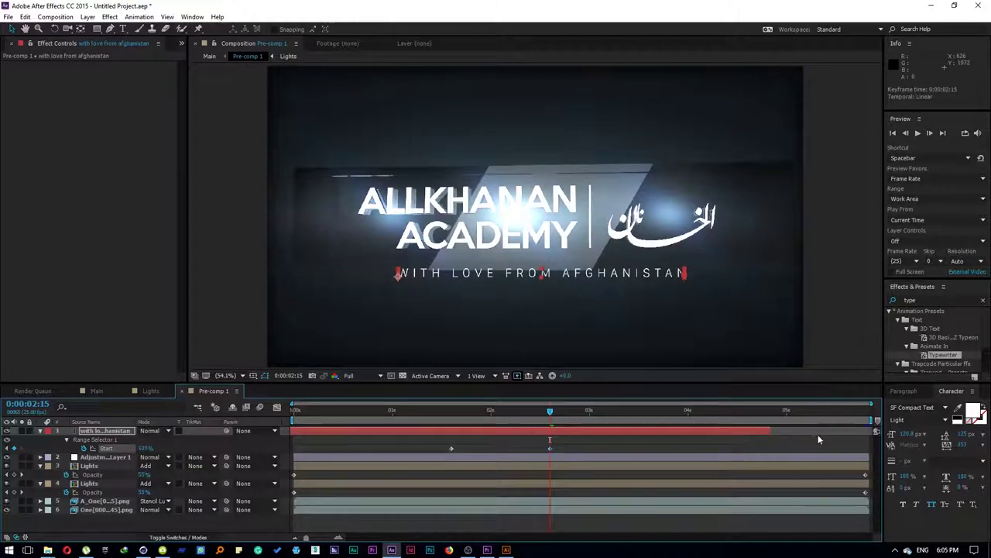
drag(774, 428, 790, 429)
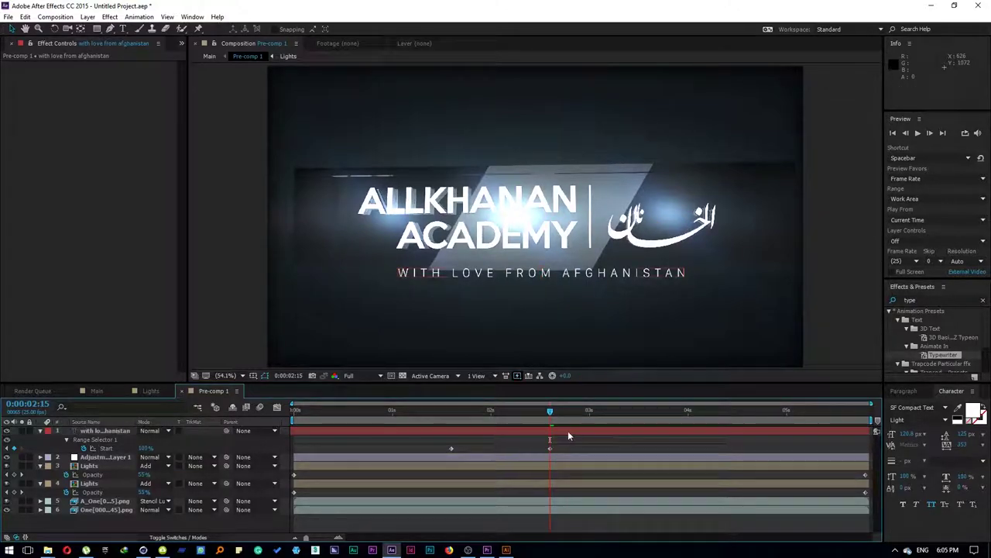
mouse_move(550, 411)
mouse_down()
mouse_move(306, 406)
mouse_move(495, 447)
mouse_move(869, 447)
mouse_up()
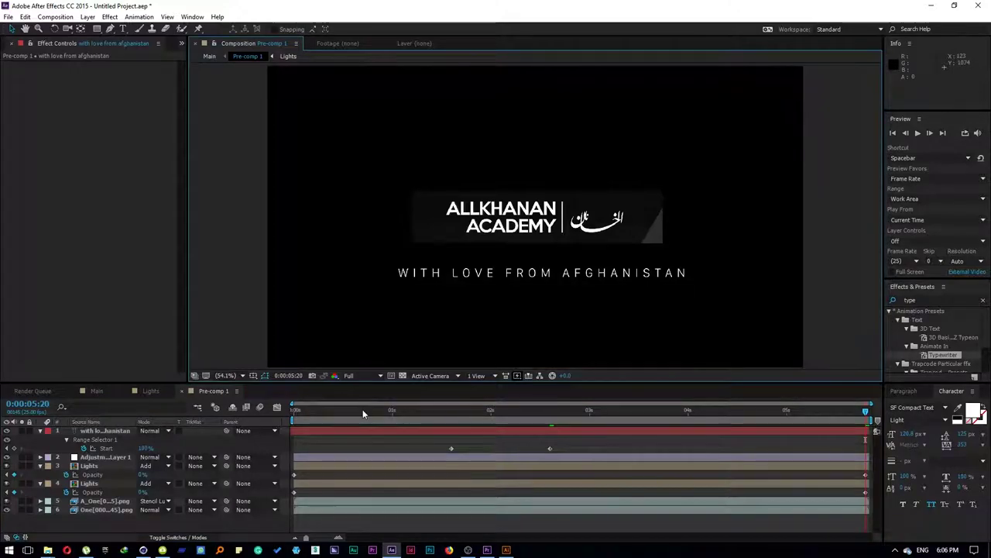
Play the full animation from frame one, then scrub it and view at 100%
key(Home)
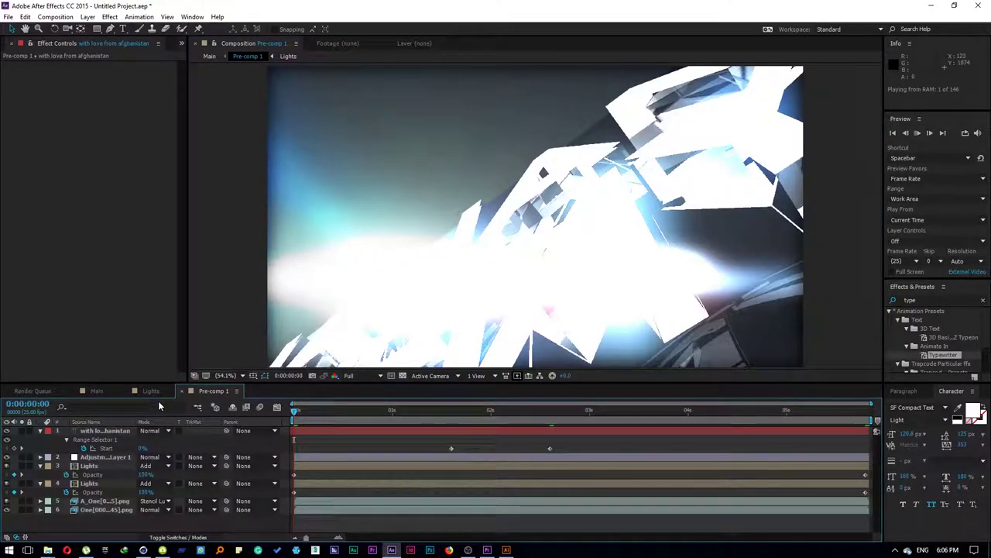
key(space)
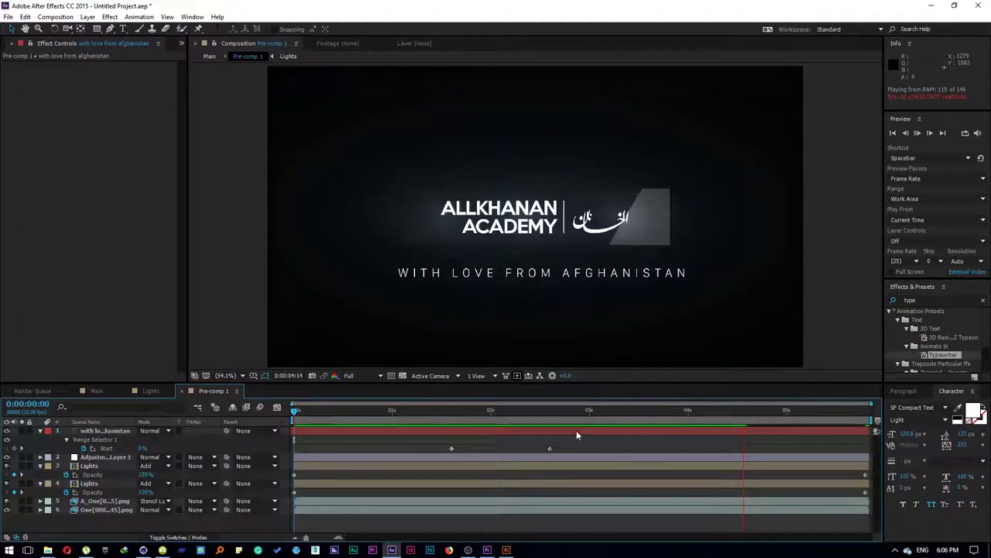
key(space)
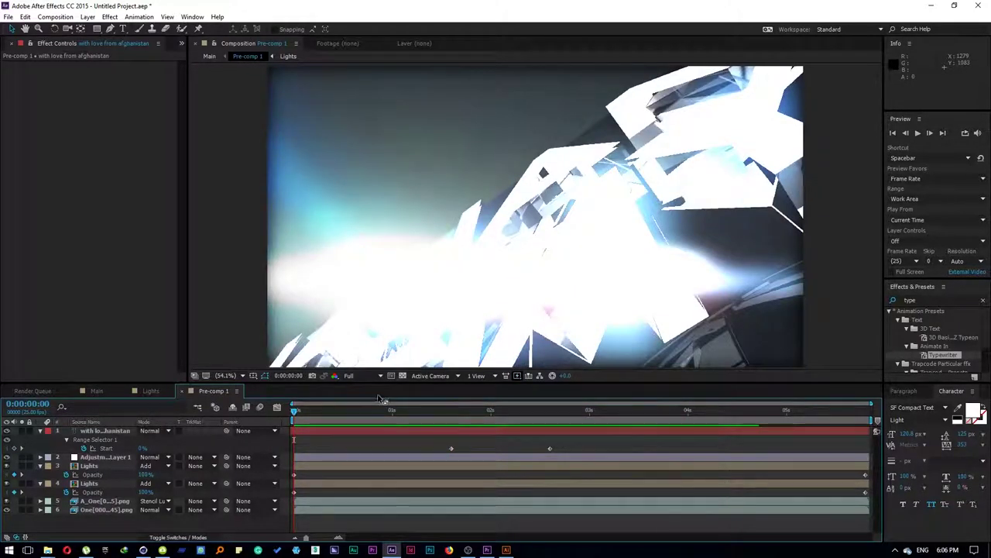
mouse_move(300, 419)
mouse_down()
mouse_move(316, 431)
mouse_move(865, 422)
mouse_up()
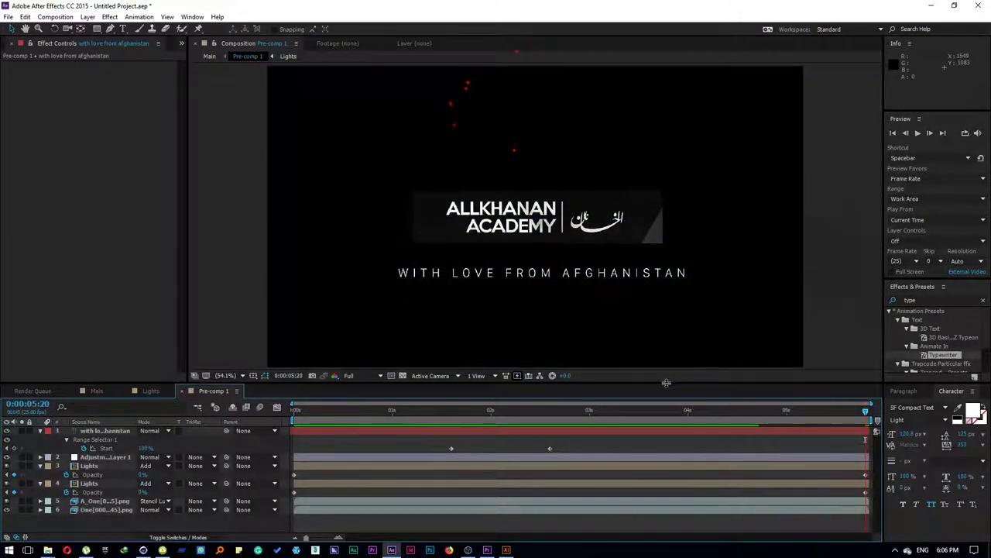
key(slash)
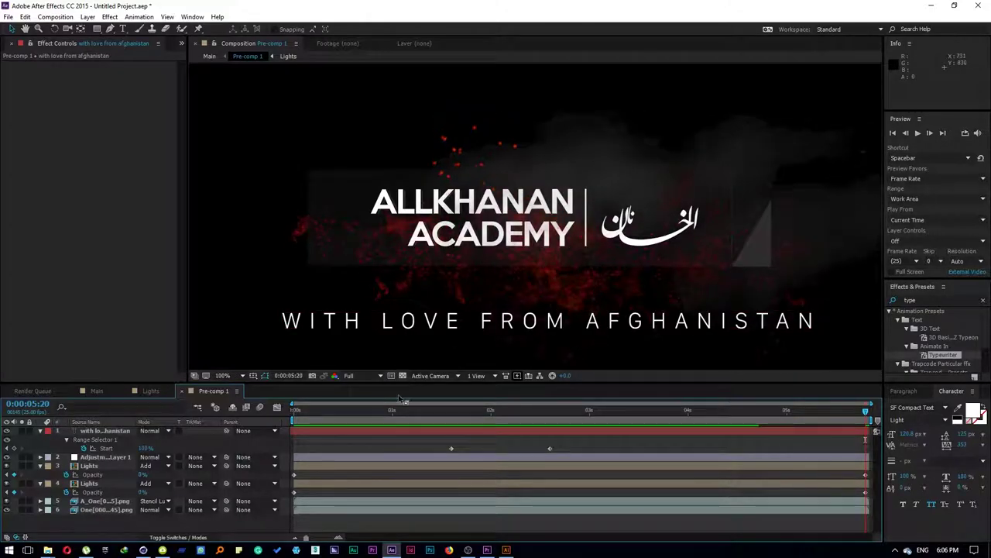
click(471, 549)
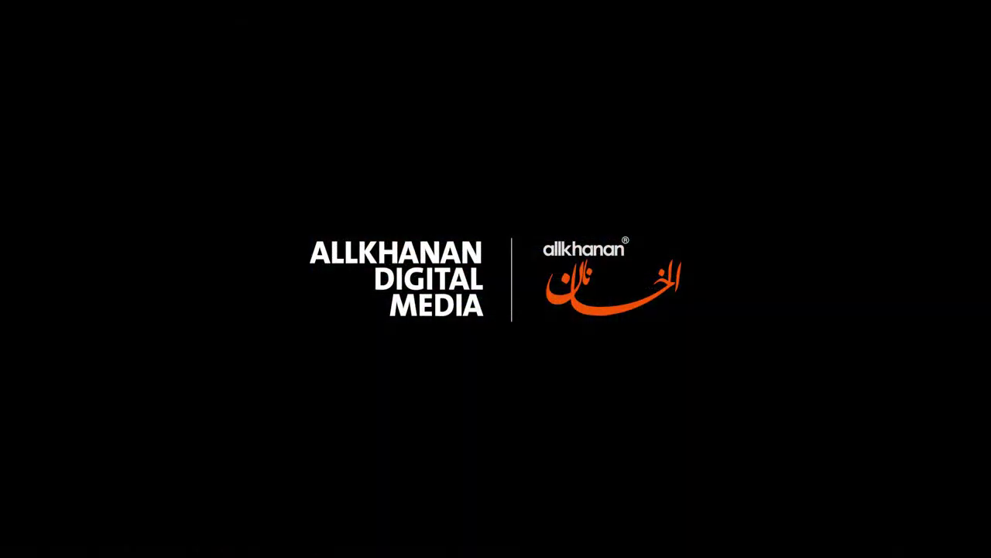